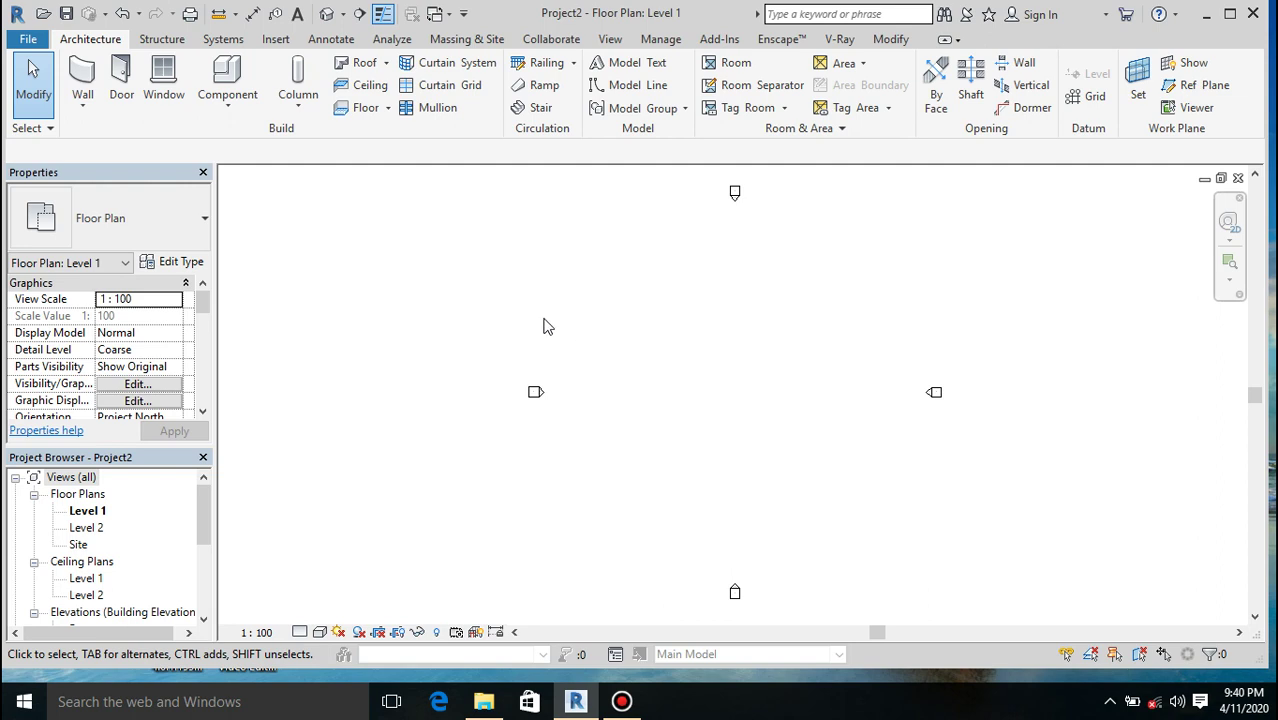
Start a Roof by Footprint with Level 1 chosen as its level
click(352, 64)
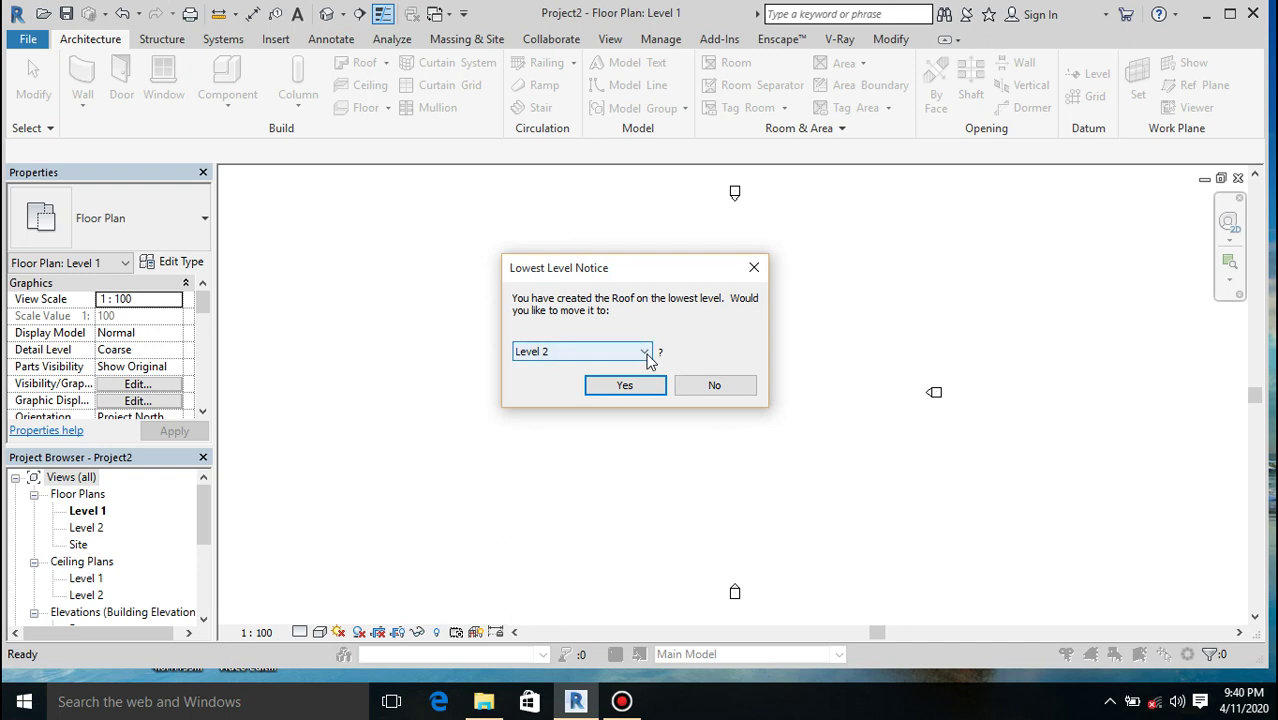
click(647, 357)
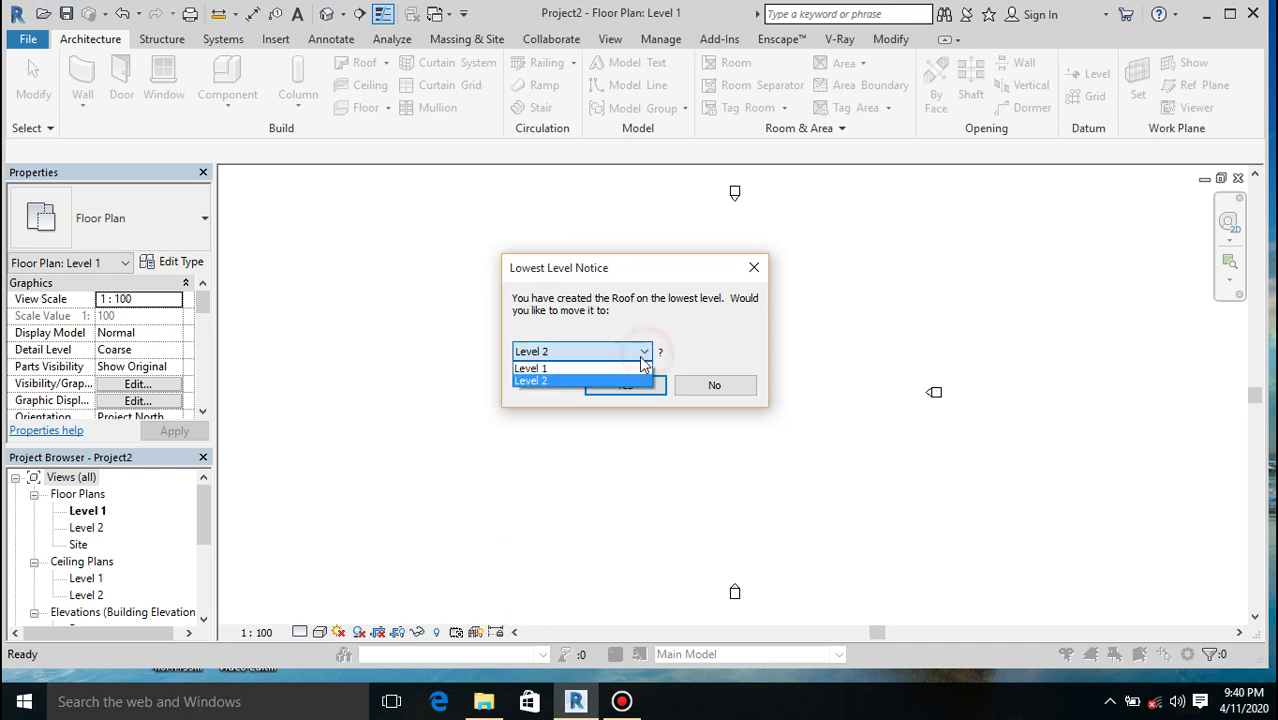
click(618, 367)
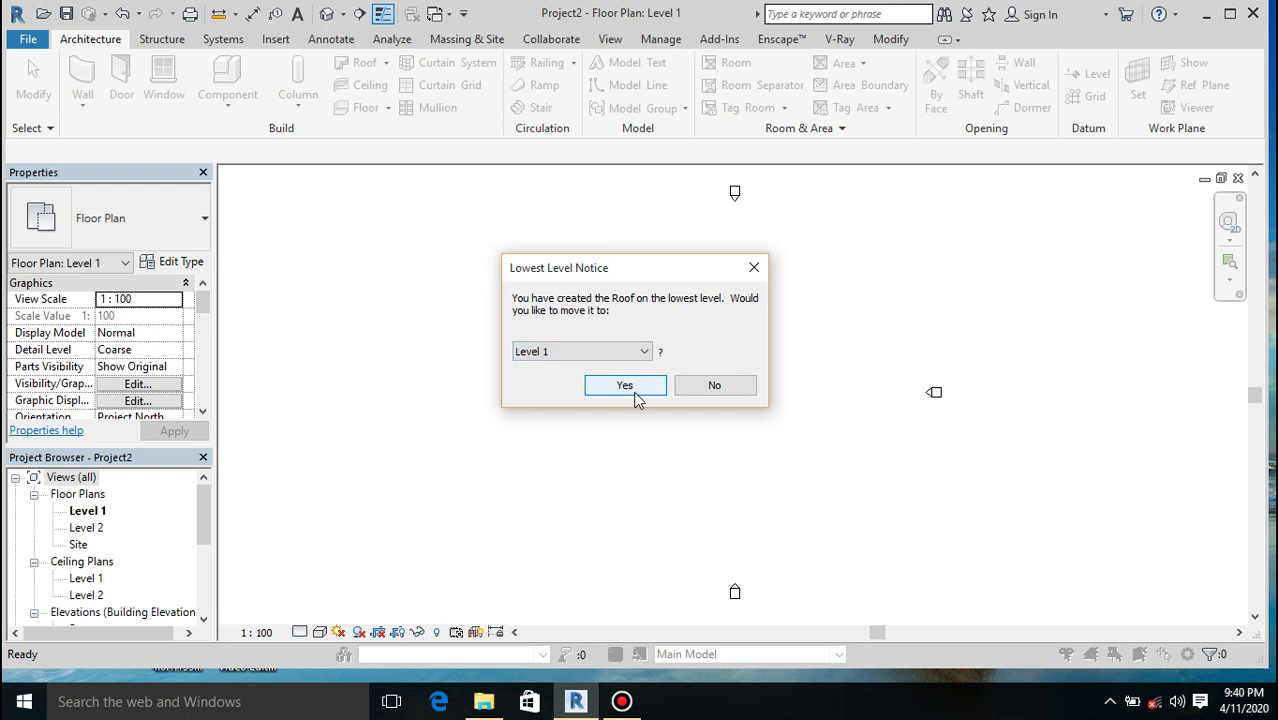
click(630, 387)
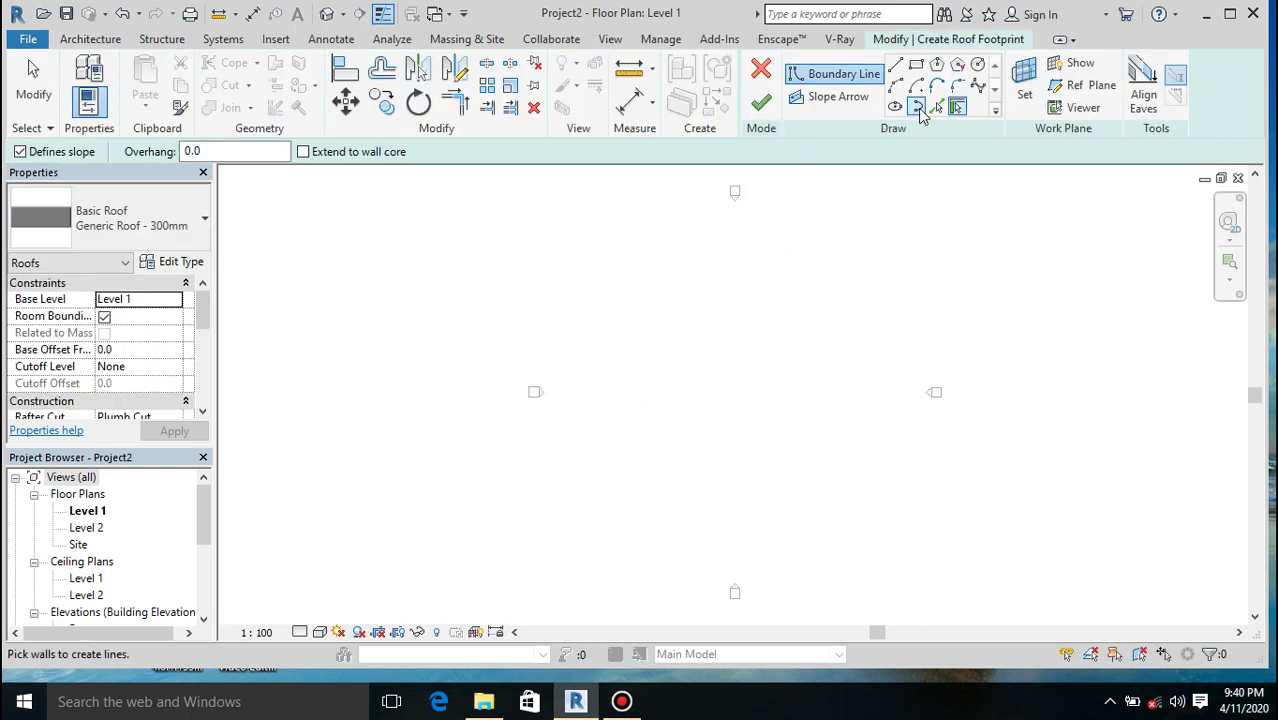
Draw an 8300 by 4400 rectangular roof footprint with the Rectangle tool
click(917, 66)
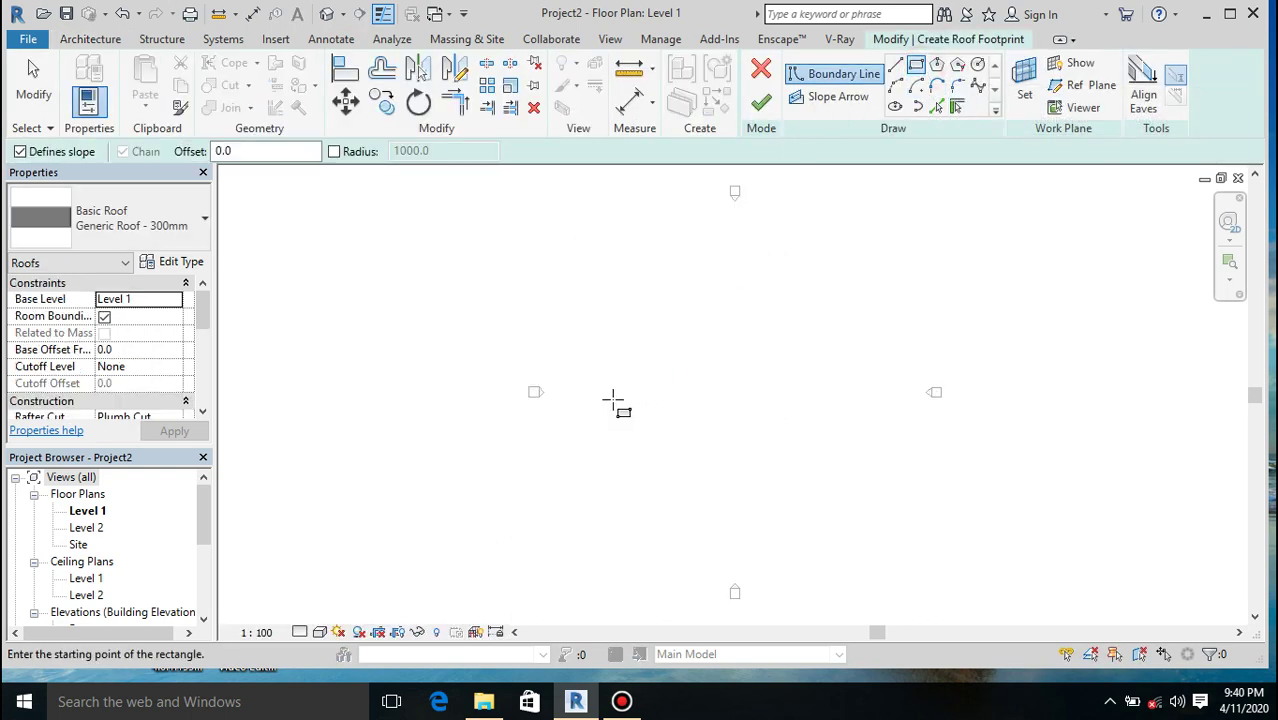
click(678, 363)
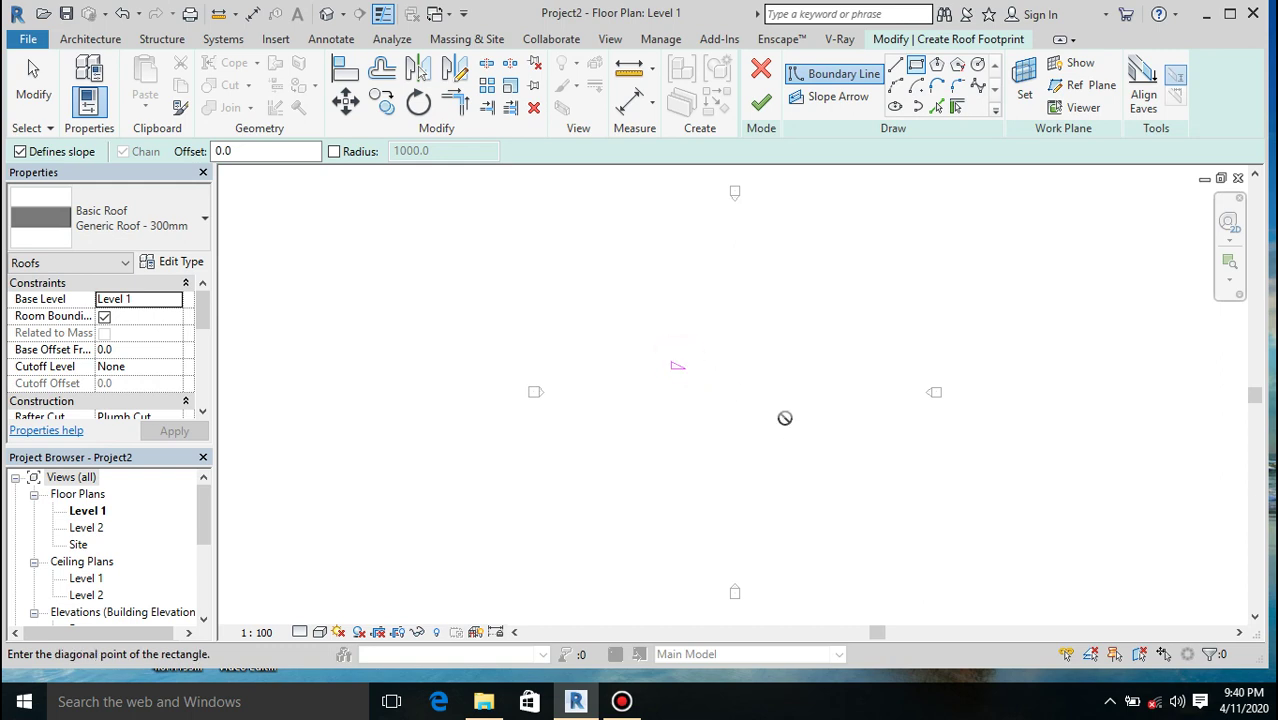
scroll(778, 405, up, 3)
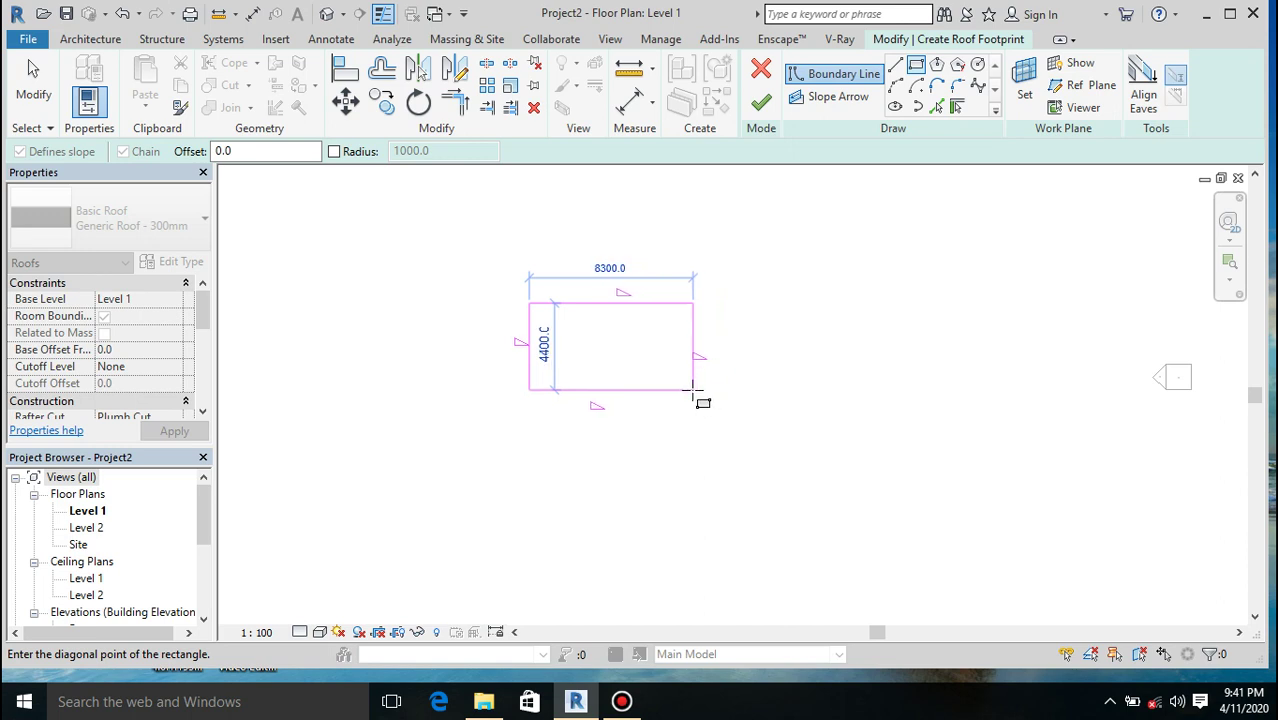
click(693, 389)
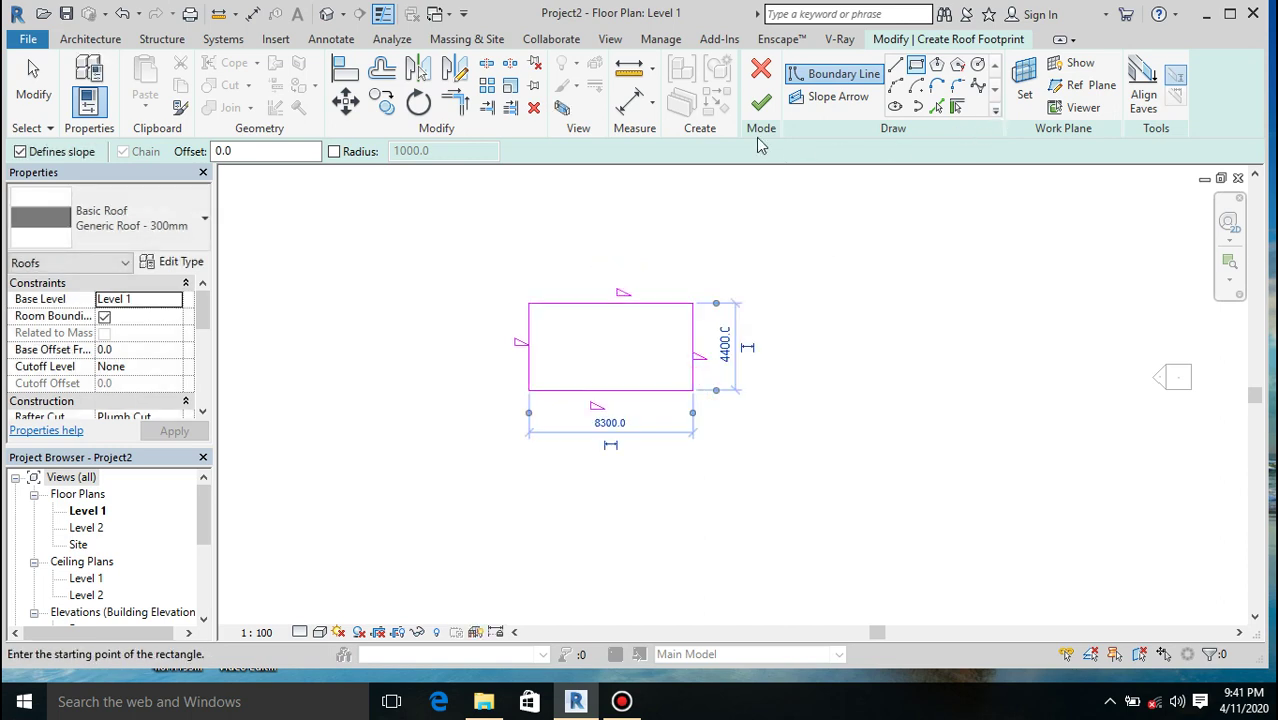
click(612, 422)
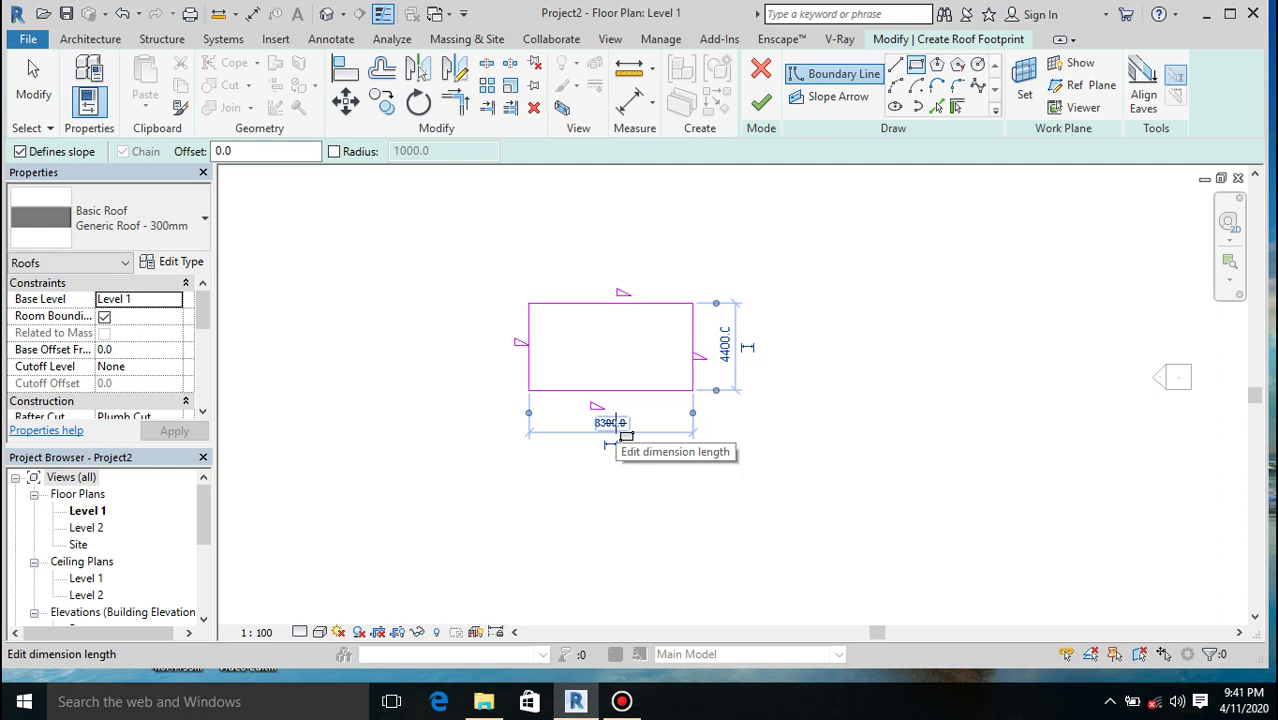
key(Return)
Finish the footprint sketch to create the hip roof and view it in 3D
click(762, 104)
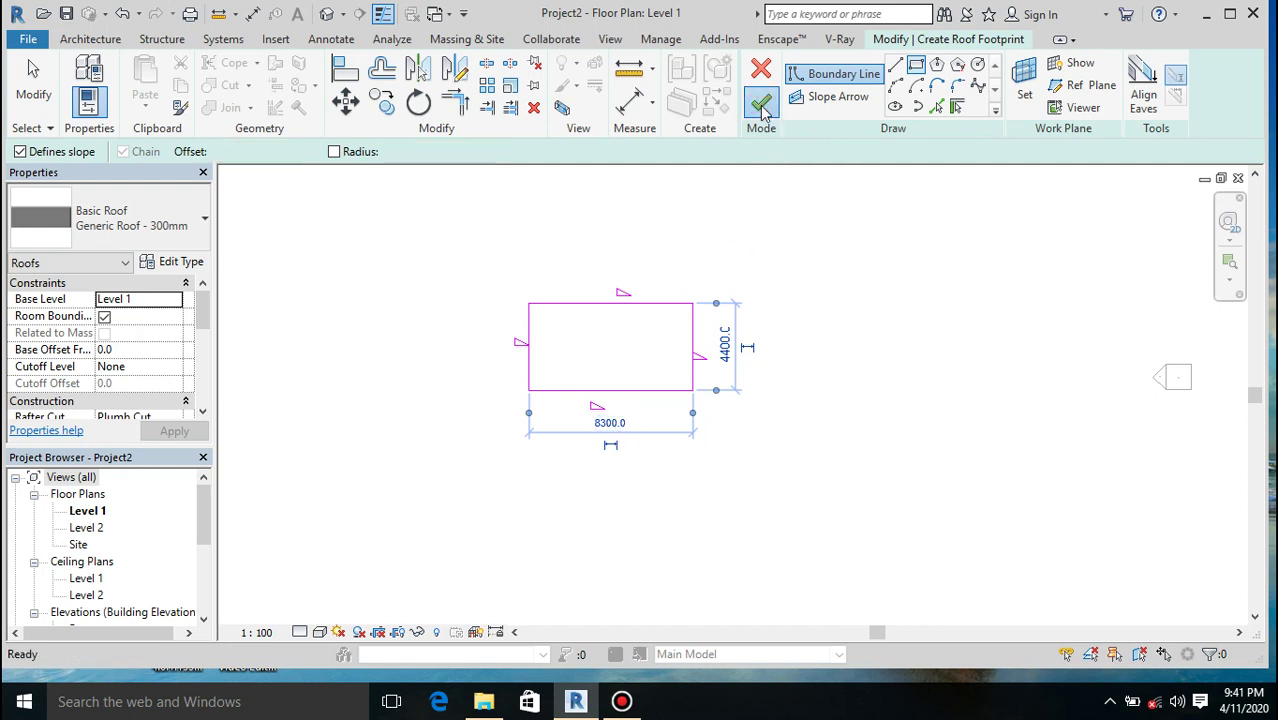
scroll(631, 305, up, 4)
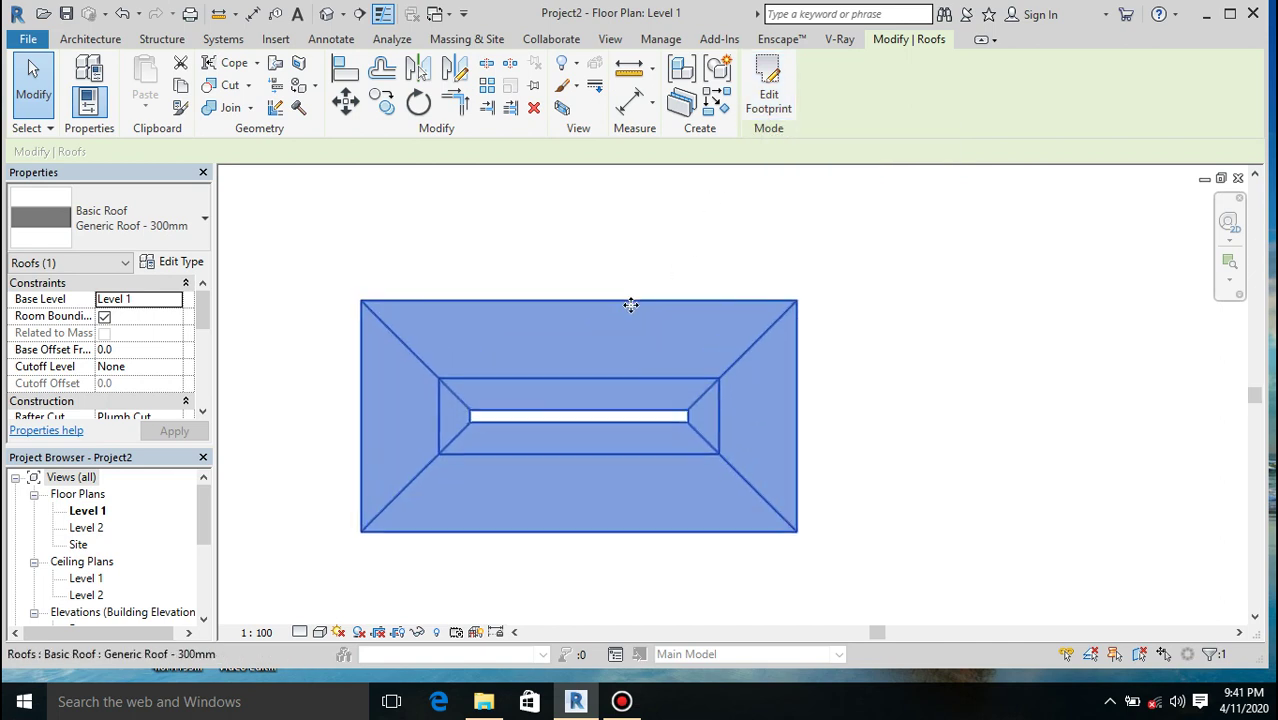
scroll(631, 300, up, 2)
scroll(628, 277, down, 4)
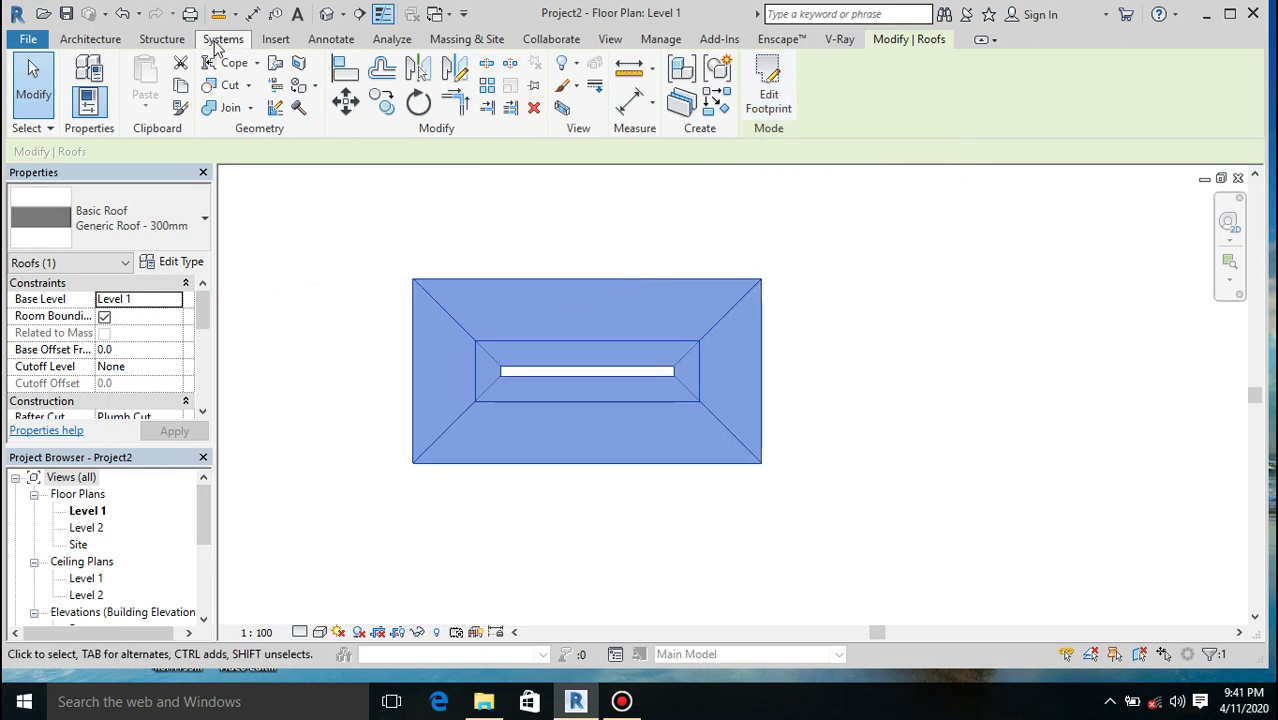
click(325, 15)
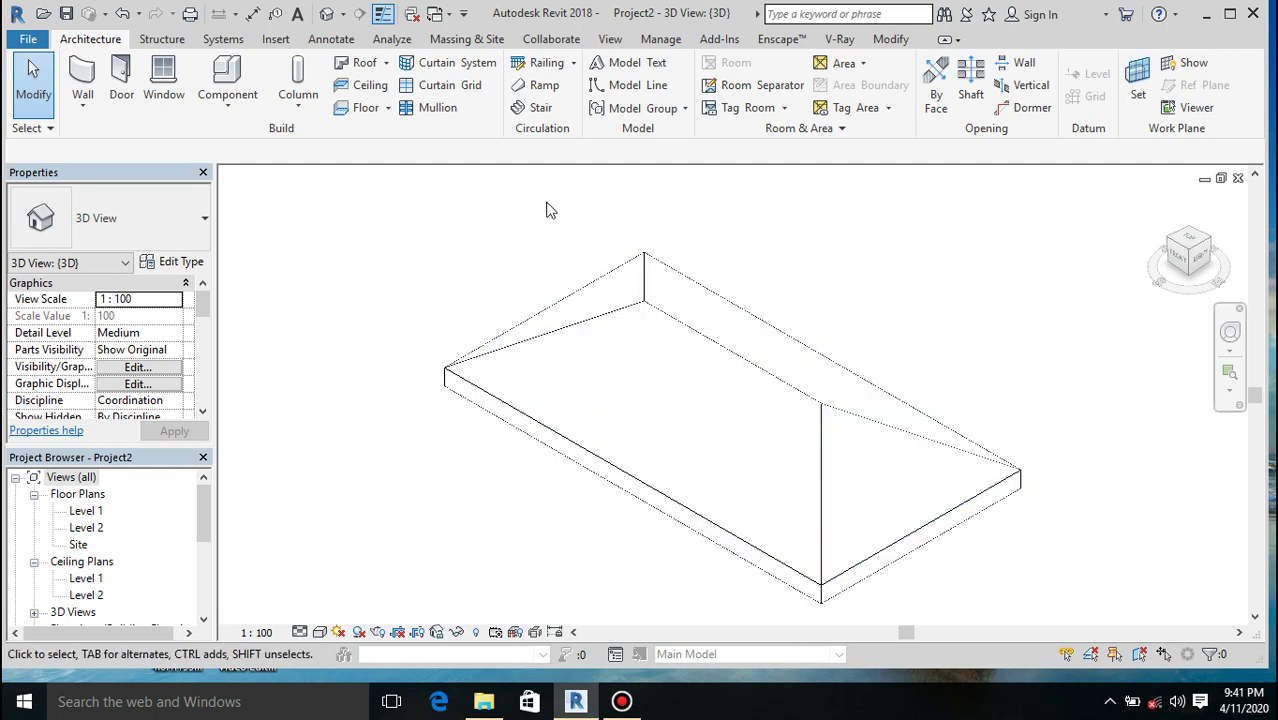
Bring up the Massing & Site tools with the hip roof shown in 3D
click(468, 38)
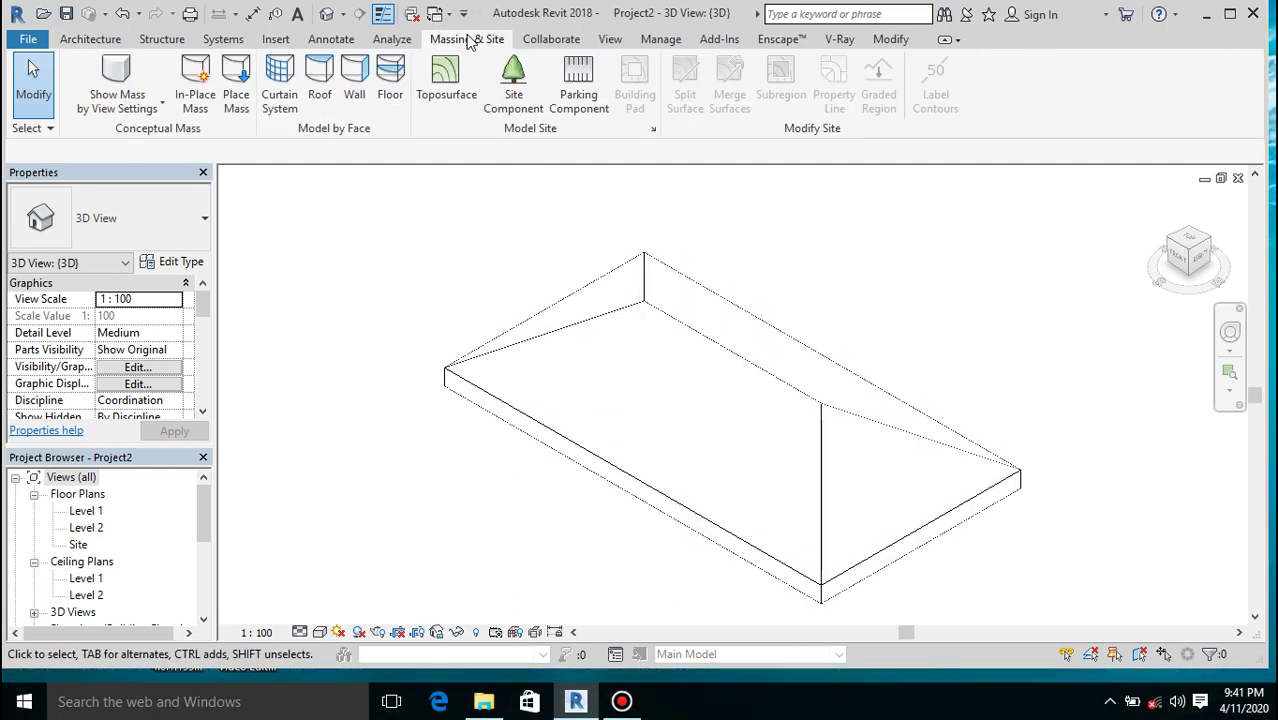
Create an in-place mass named Mass 1, dismissing the Show Mass notice
click(195, 85)
click(779, 419)
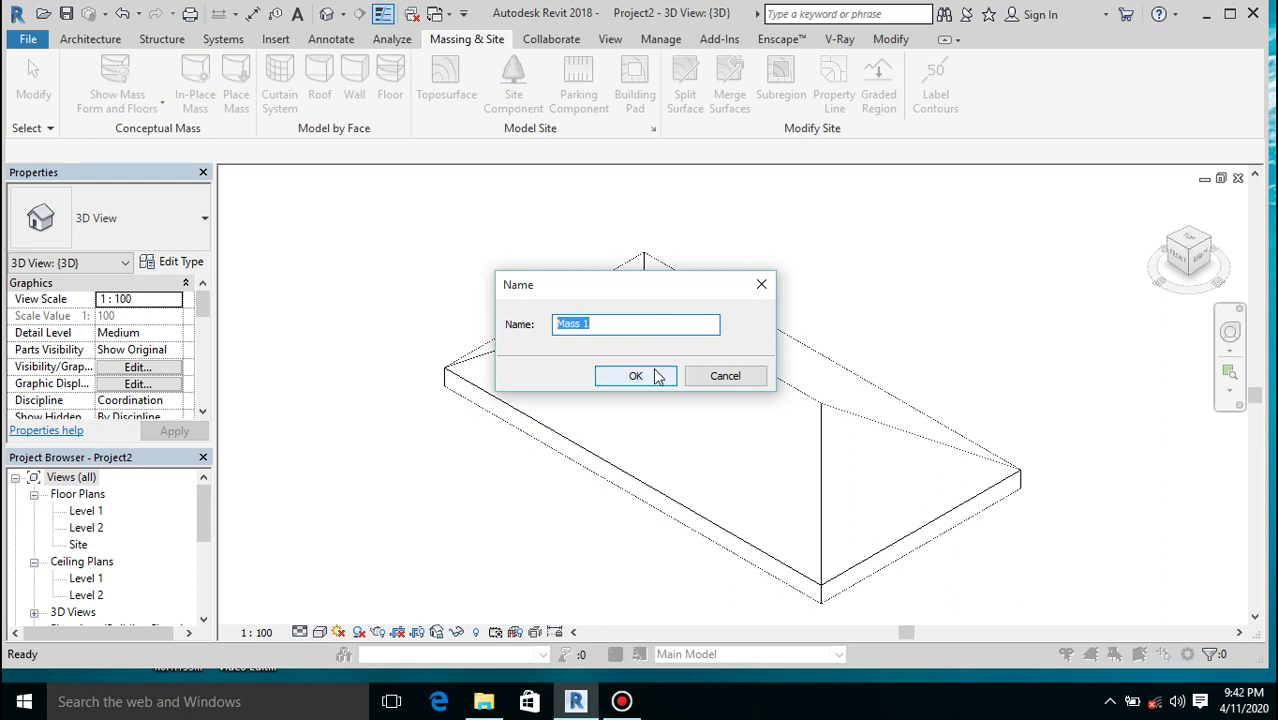
click(657, 376)
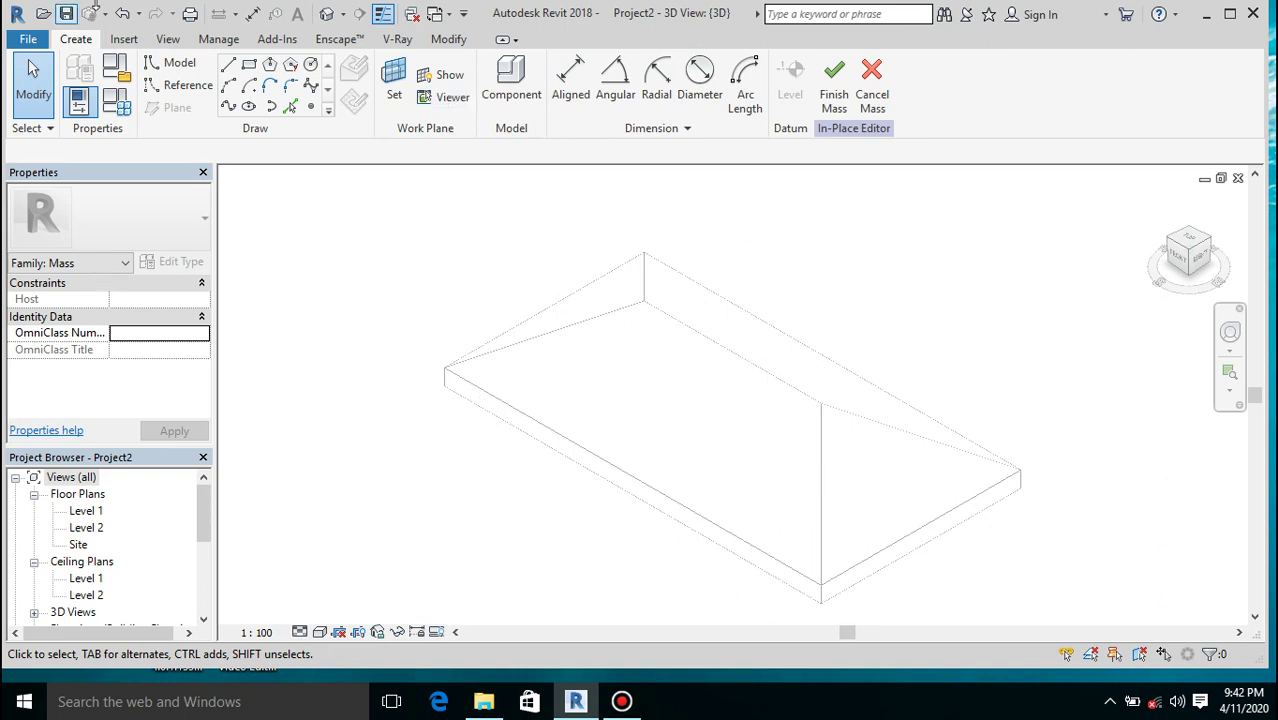
click(134, 45)
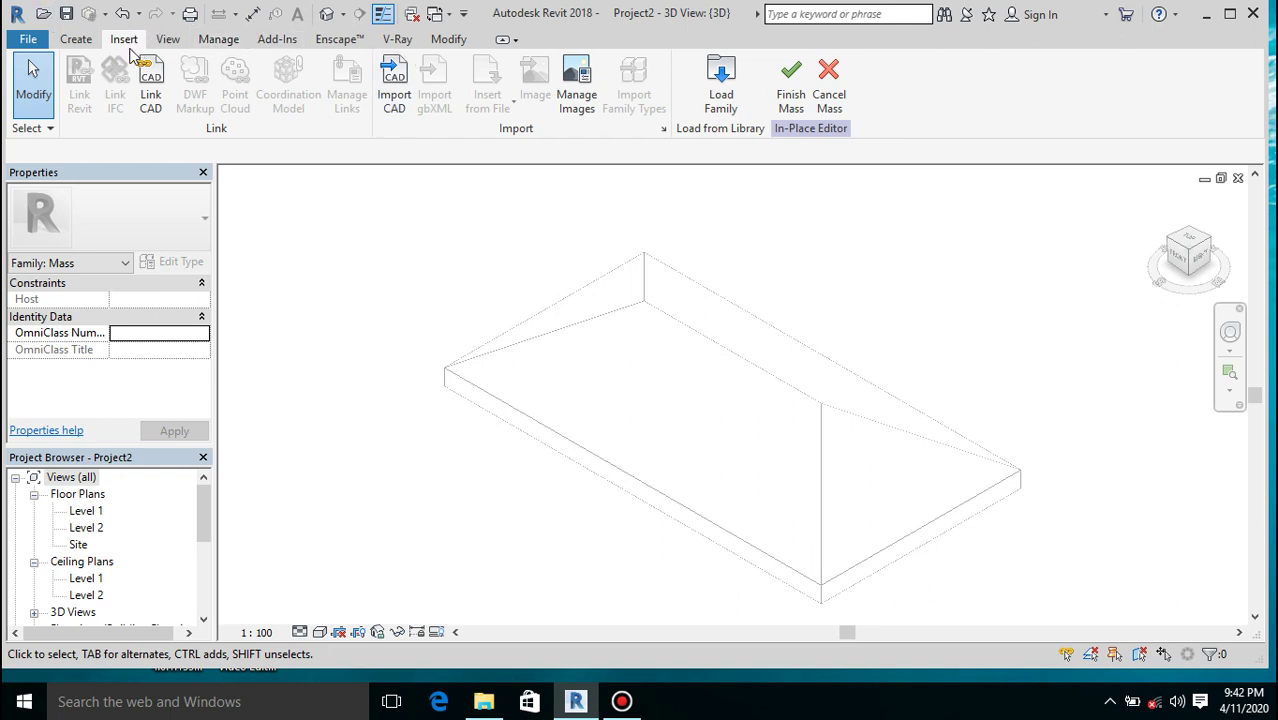
Load the Family2 family from the Documents folder
click(726, 92)
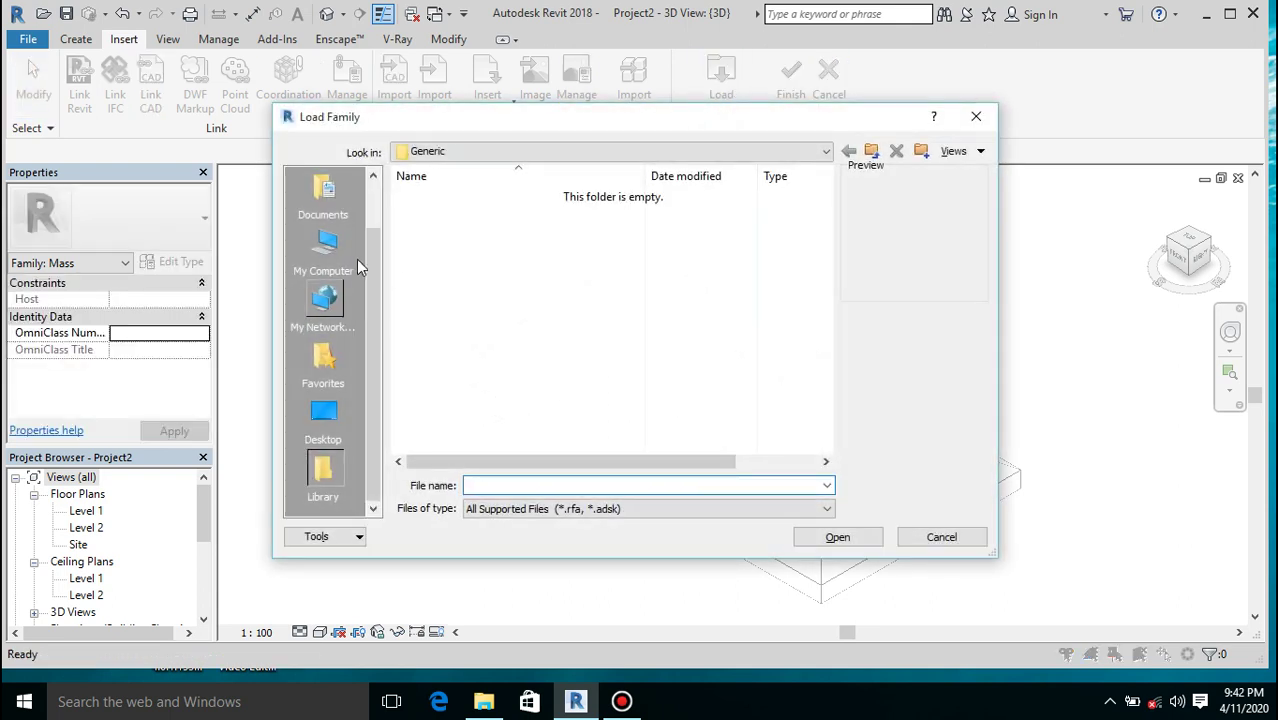
click(330, 245)
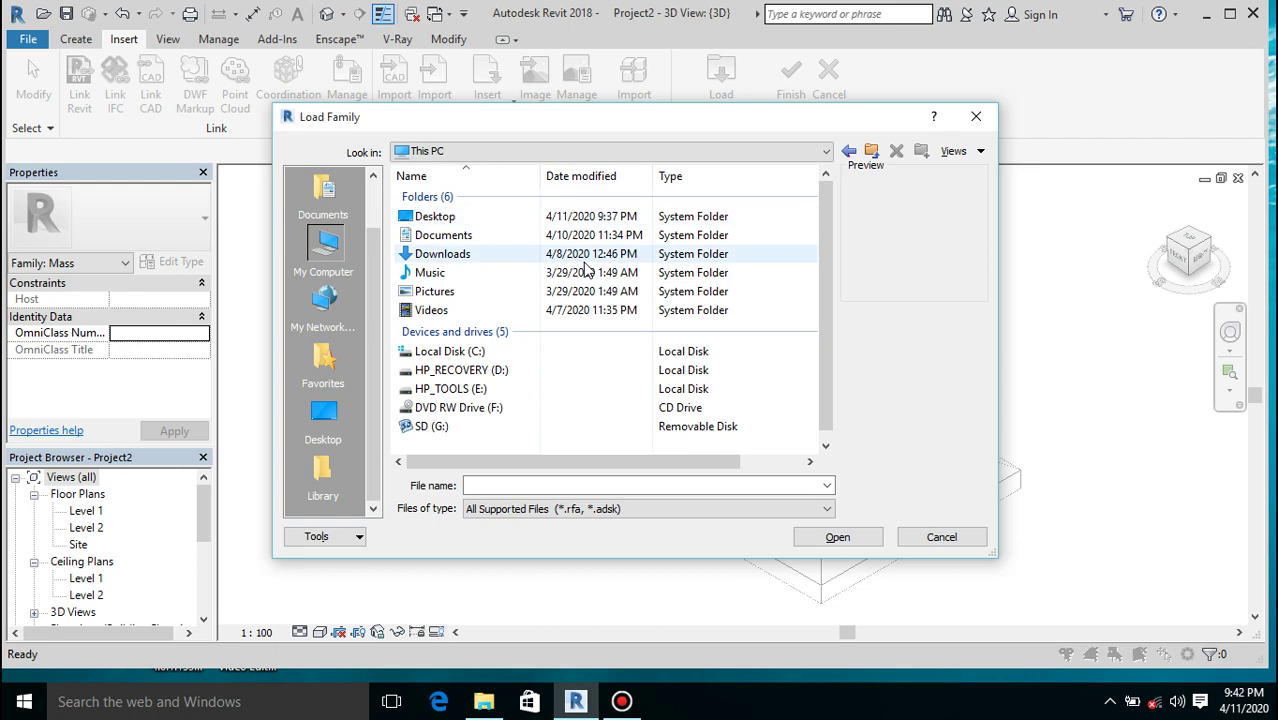
double_click(490, 238)
scroll(497, 280, down, 2)
scroll(497, 283, down, 1)
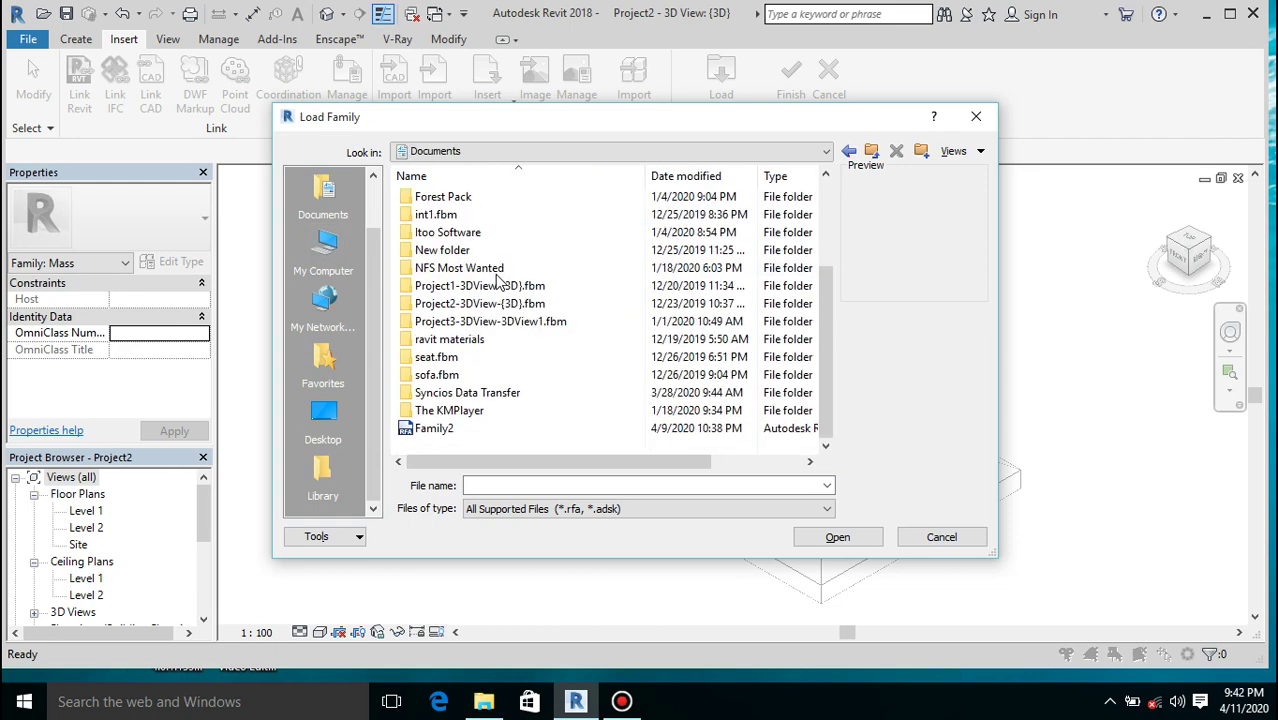
click(453, 430)
double_click(453, 430)
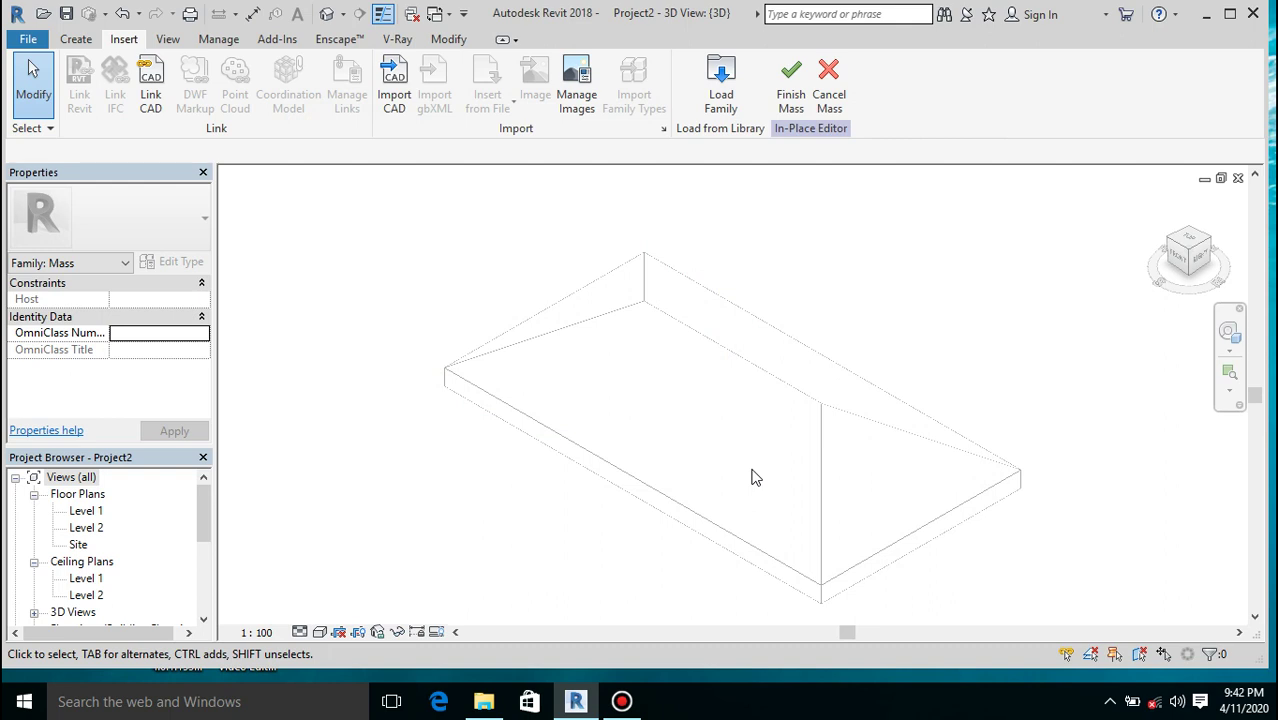
Set the roof's sloped face as work plane and activate Pick Lines, ready to edit Offset
click(70, 39)
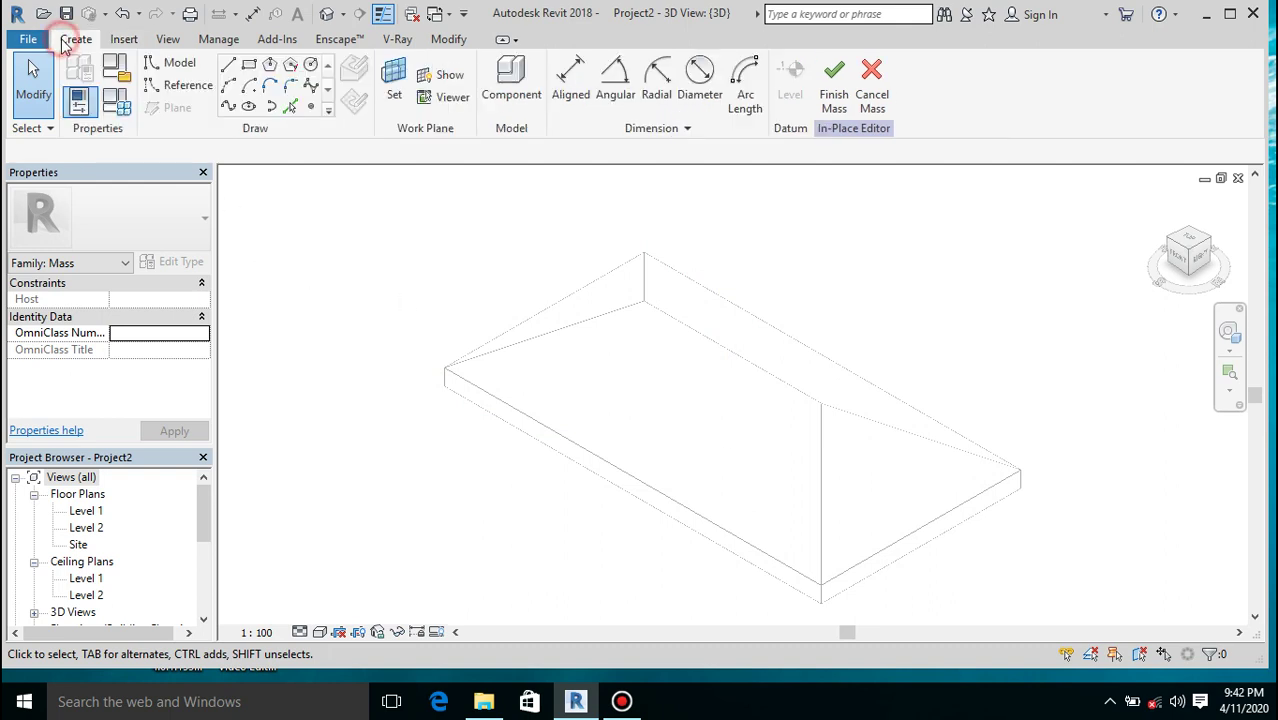
click(393, 82)
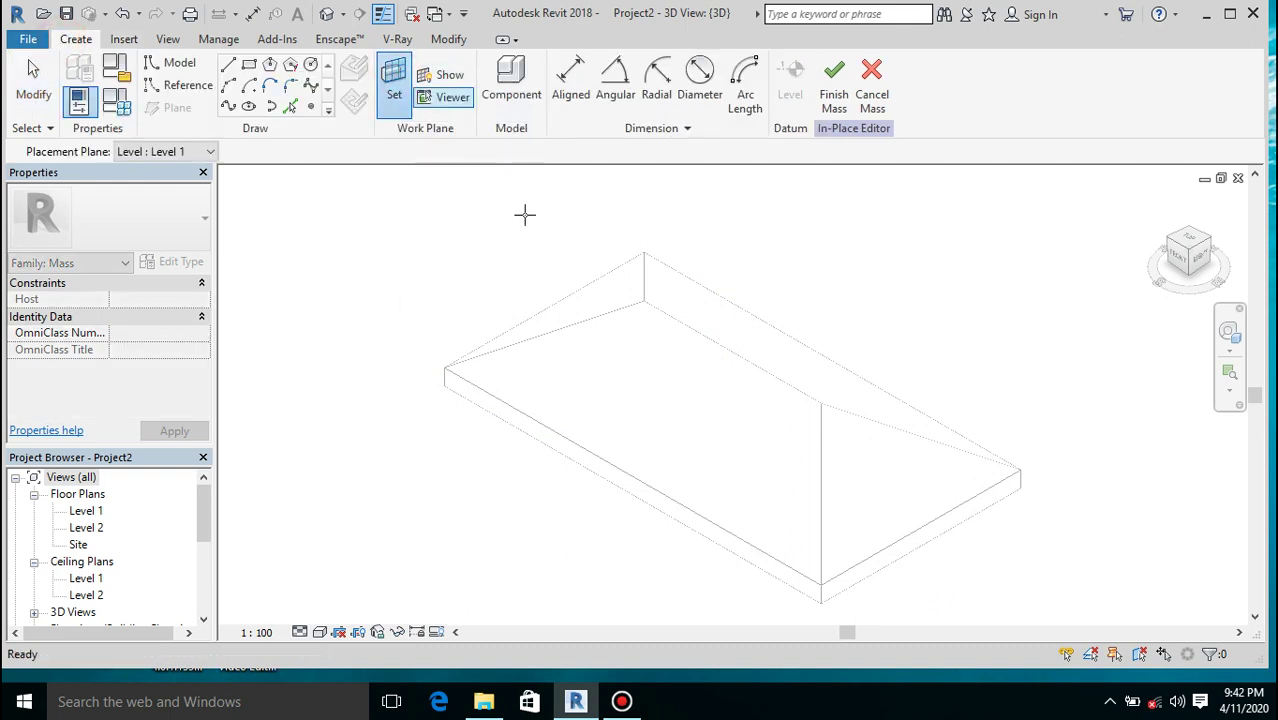
click(678, 328)
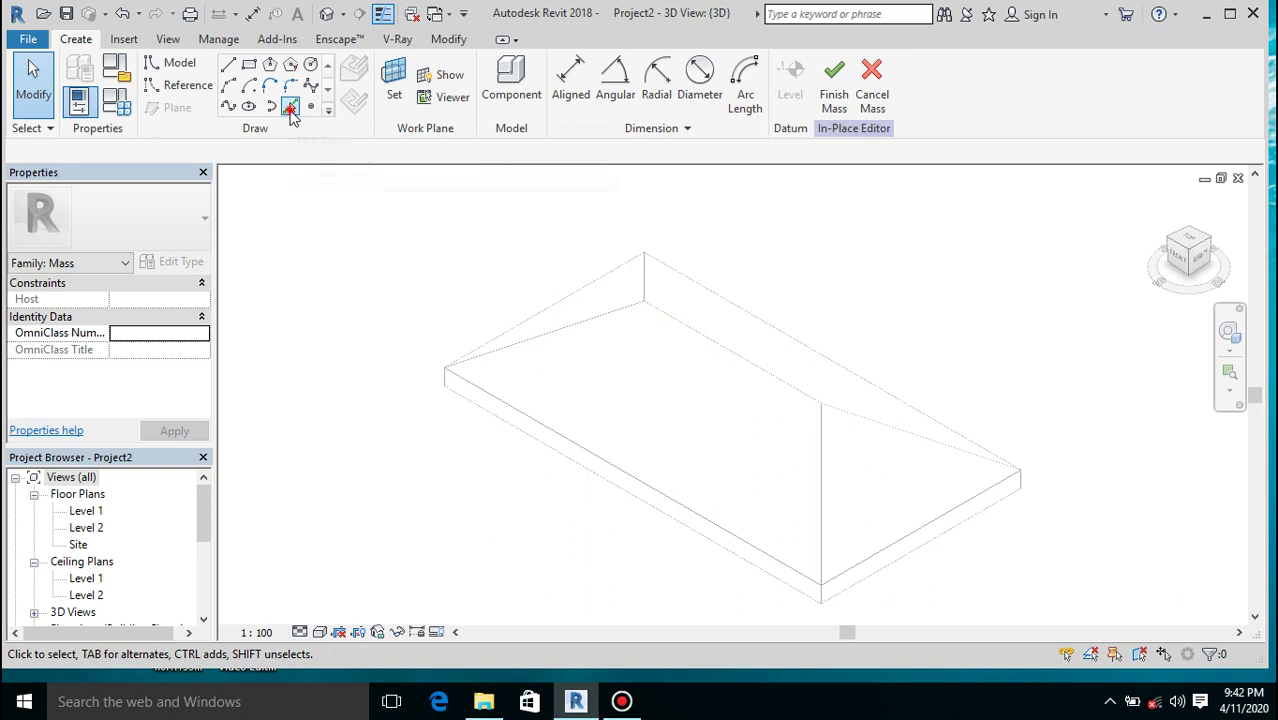
click(290, 106)
click(486, 150)
click(492, 154)
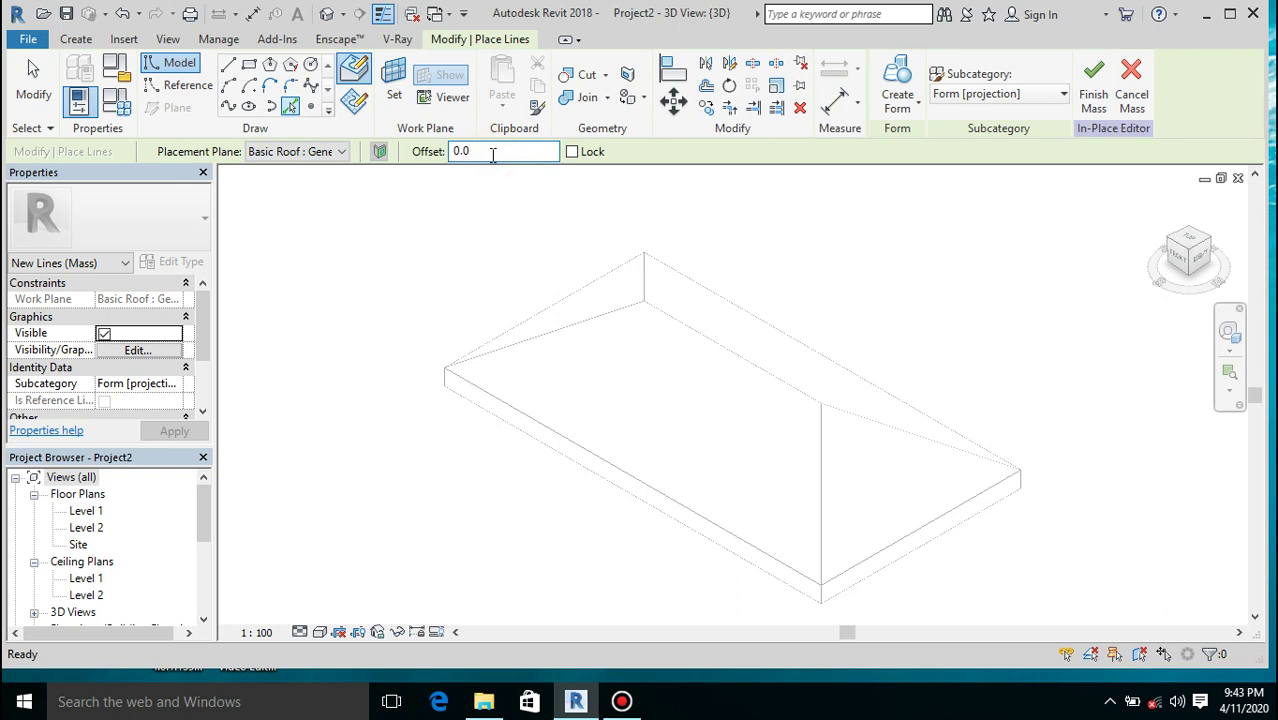
Set the Pick Lines offset to 25 and trace a roof edge with it
key(BackSpace)
key(BackSpace)
text(25)
key(Return)
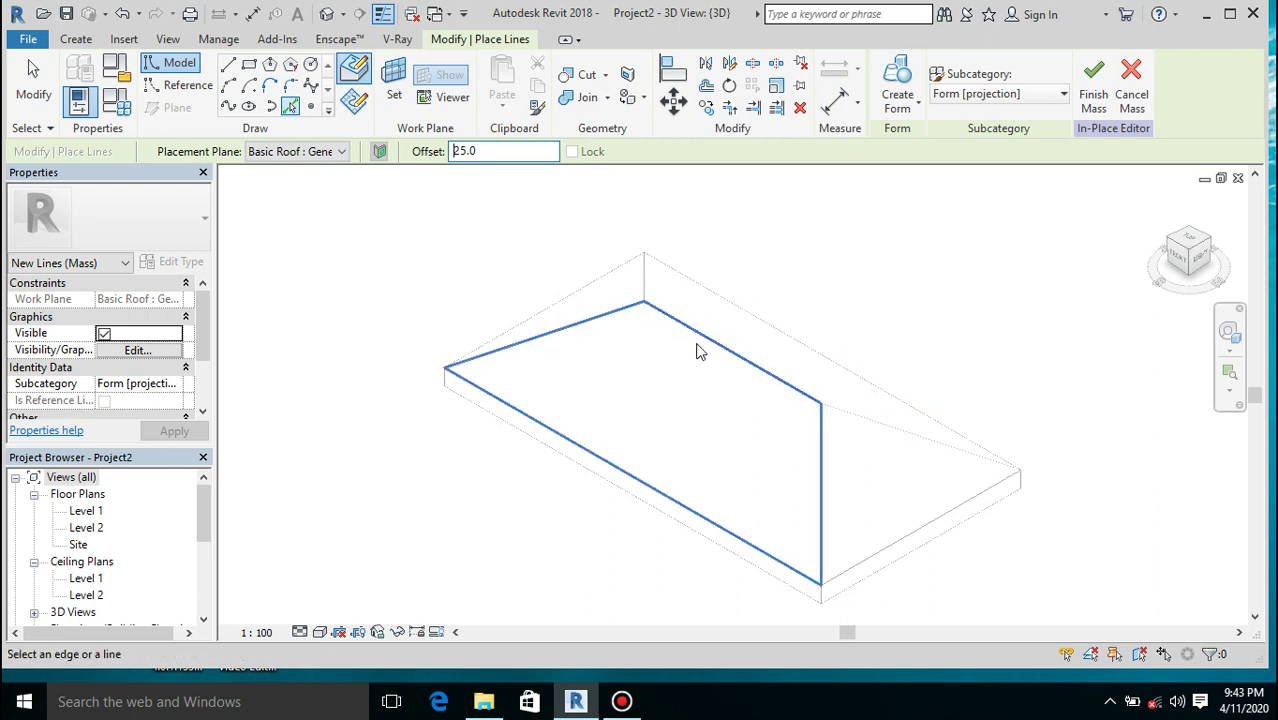
scroll(718, 380, up, 1)
scroll(736, 360, up, 2)
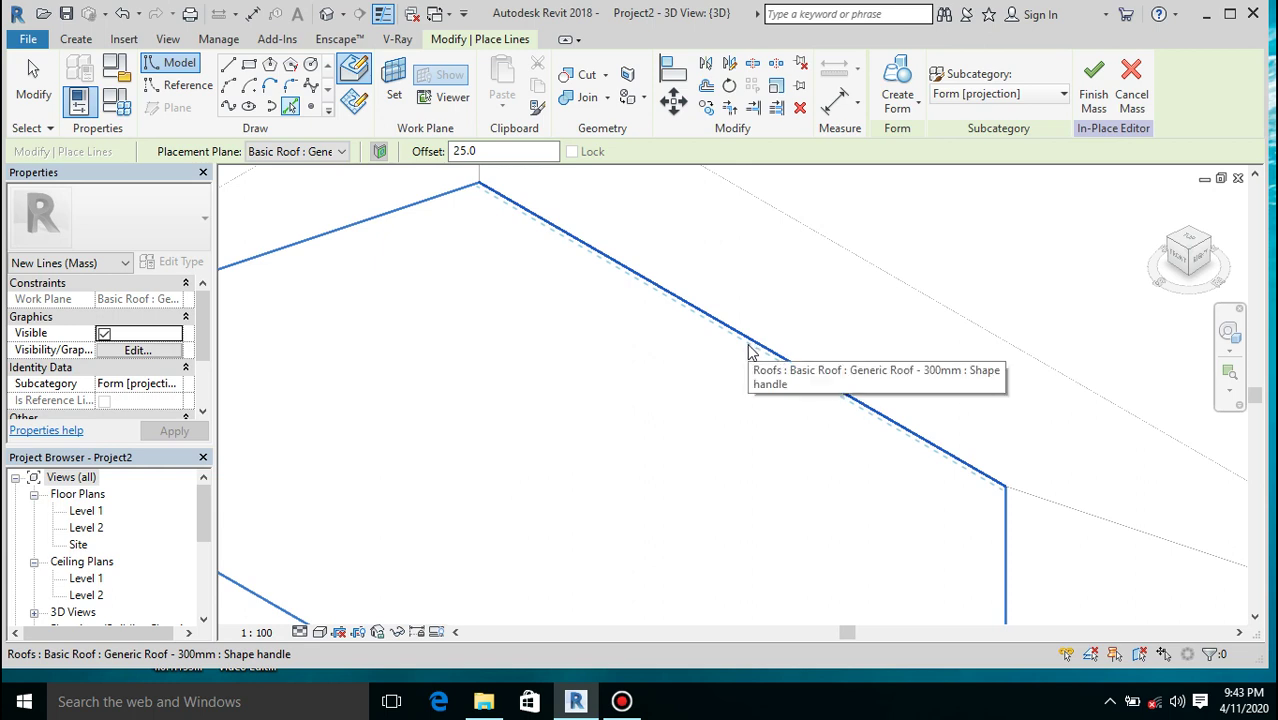
click(752, 352)
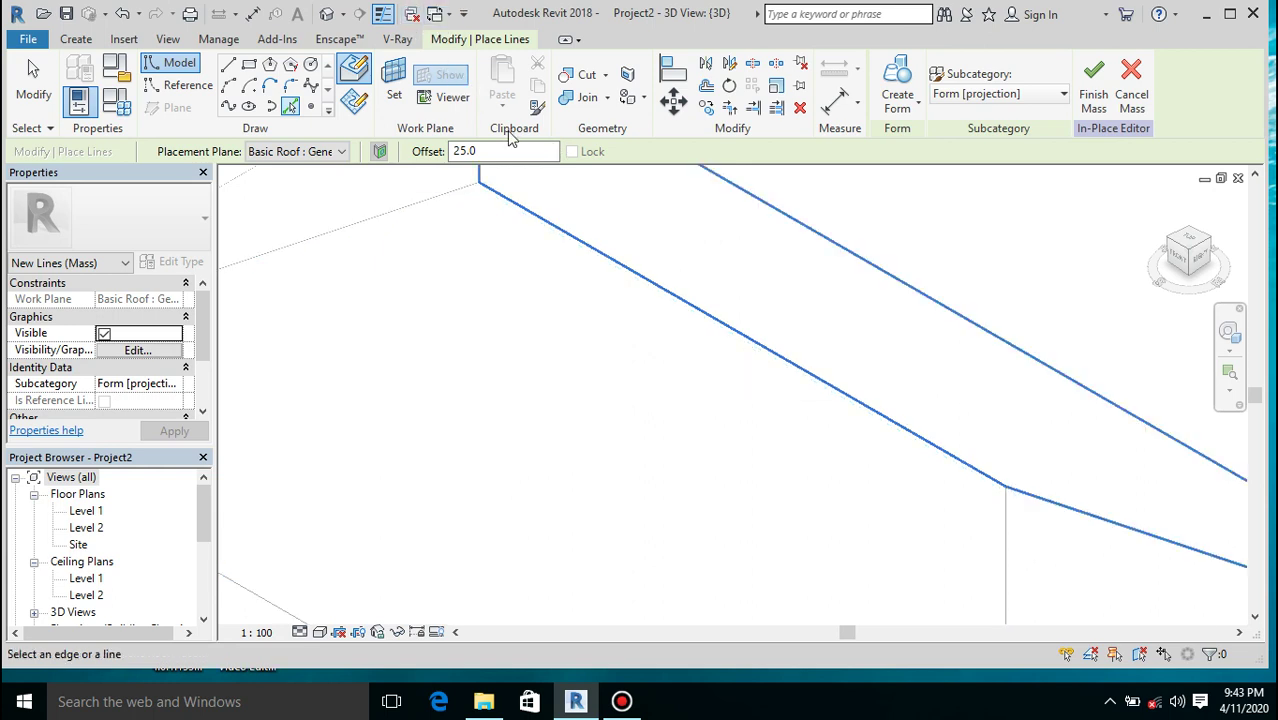
Change the offset to 3 and trace the left, vertical and sloped roof edges
click(510, 148)
key(BackSpace)
key(BackSpace)
key(BackSpace)
text(3)
click(601, 266)
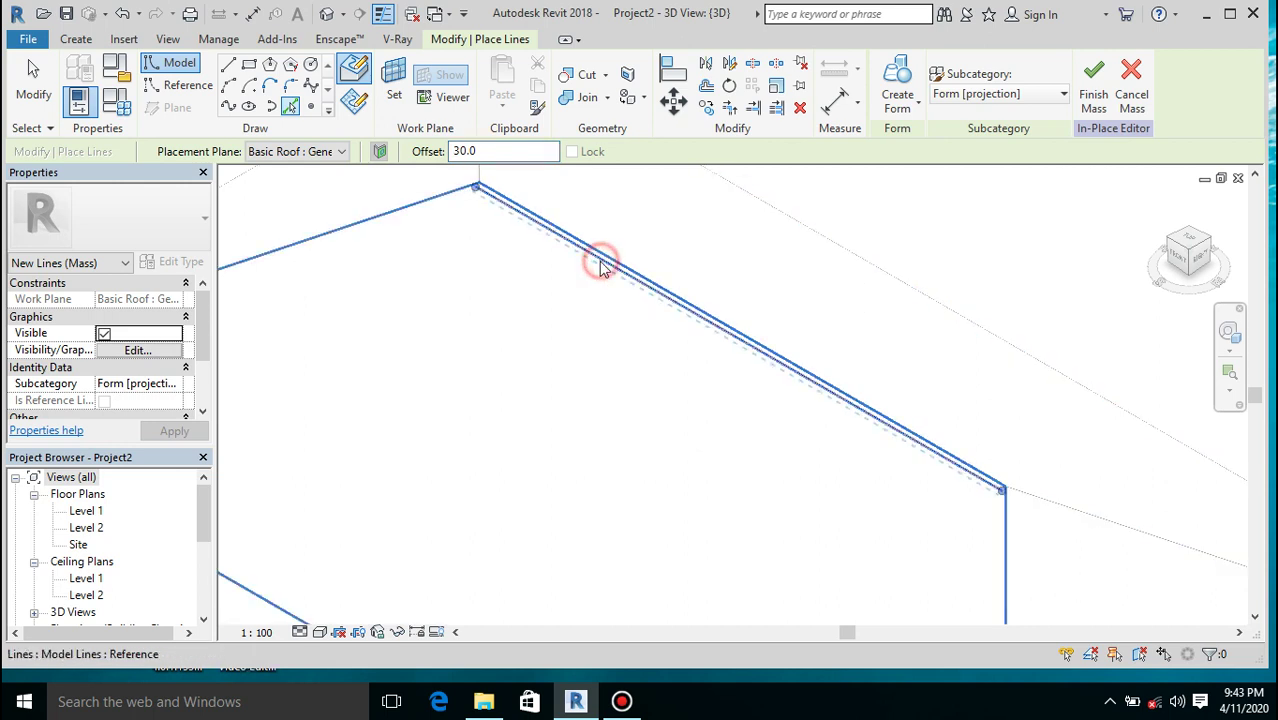
click(340, 240)
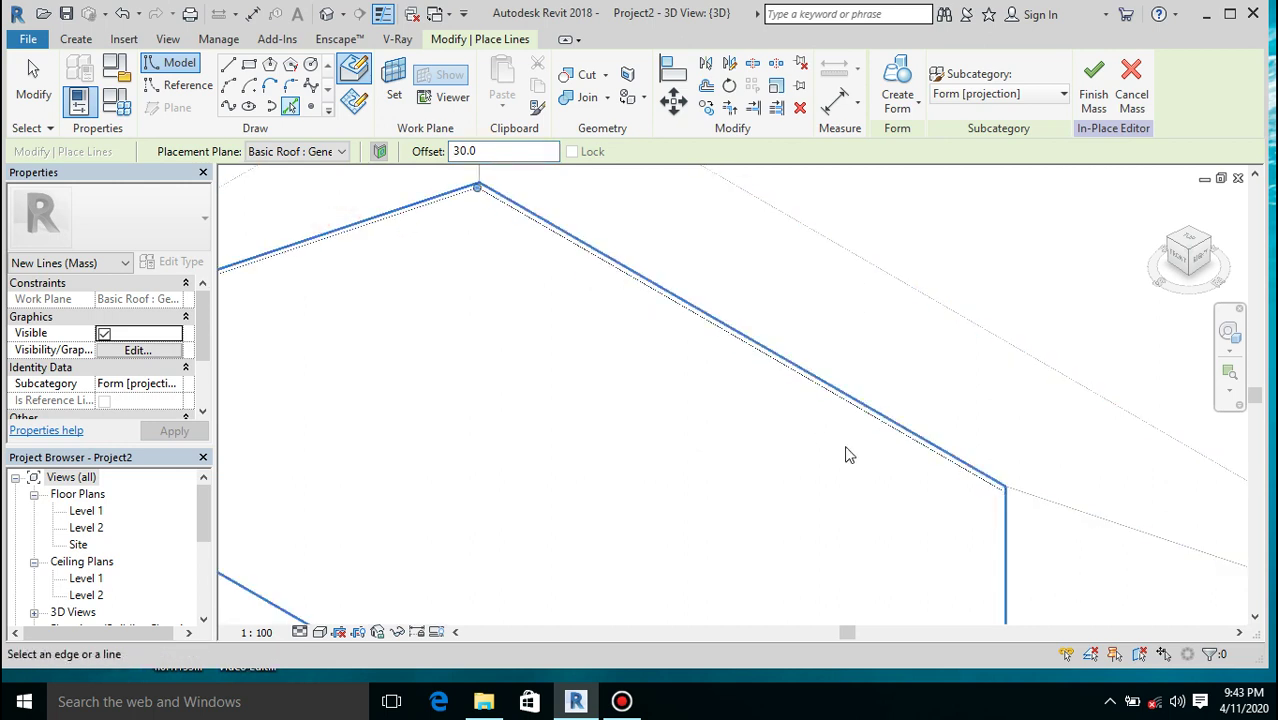
click(1003, 538)
click(853, 406)
scroll(855, 440, down, 3)
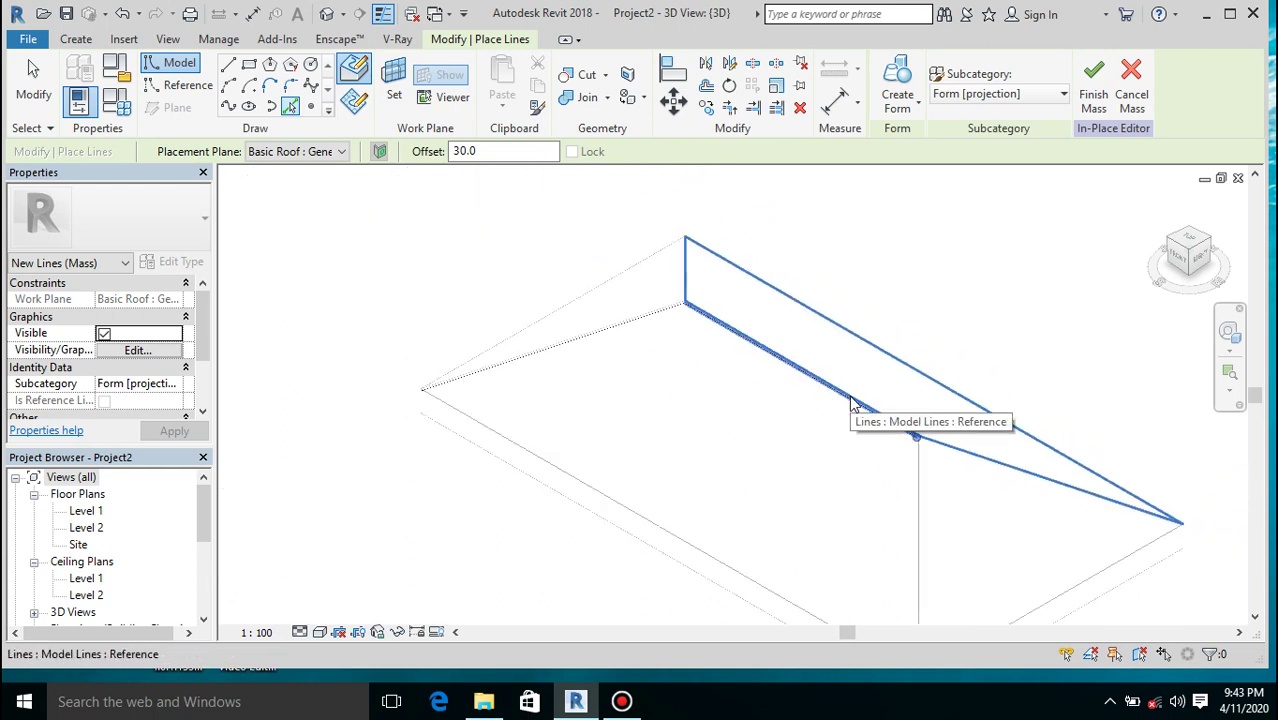
click(516, 151)
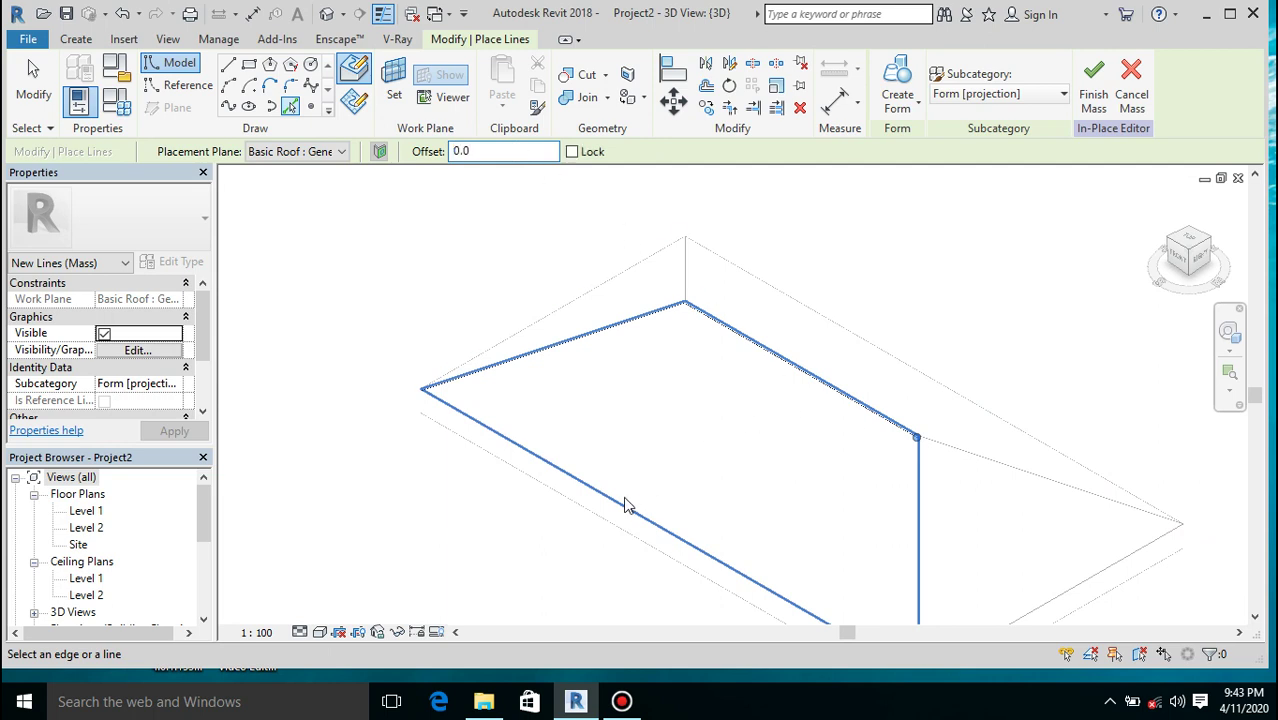
Pick the roof face's top edge chain and the parallel reference edge near the left corner
key(Tab)
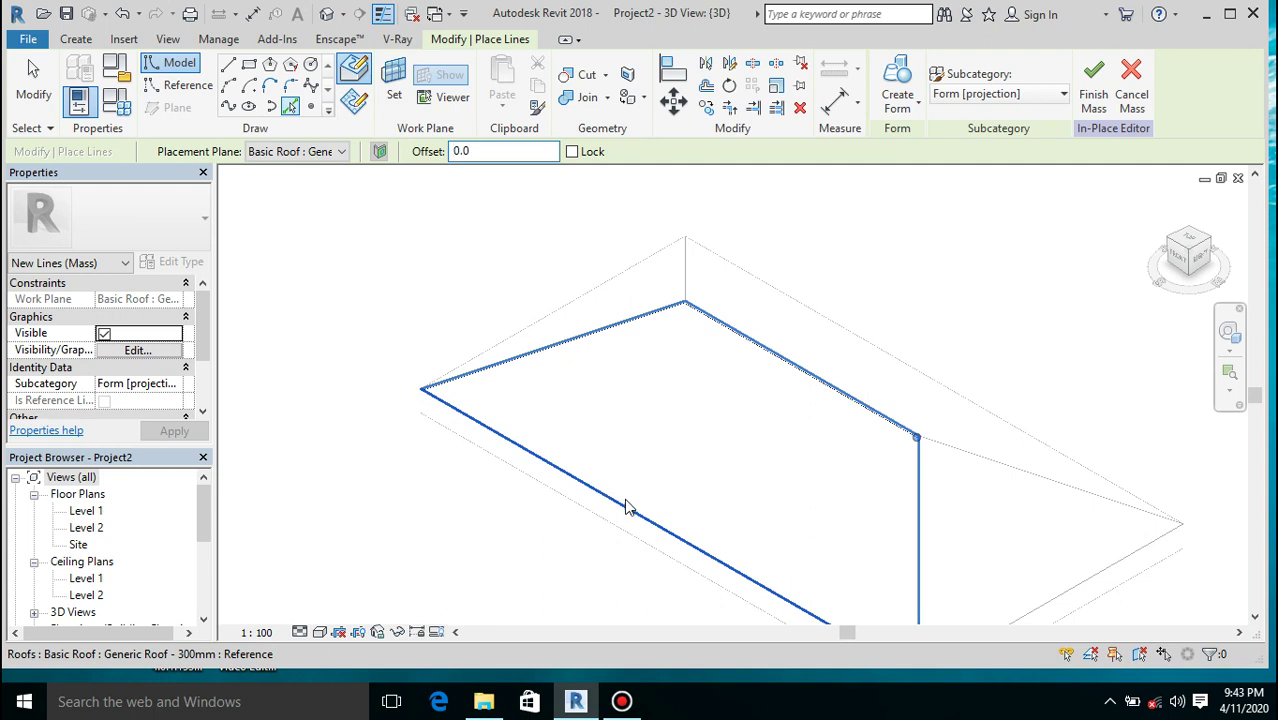
click(625, 507)
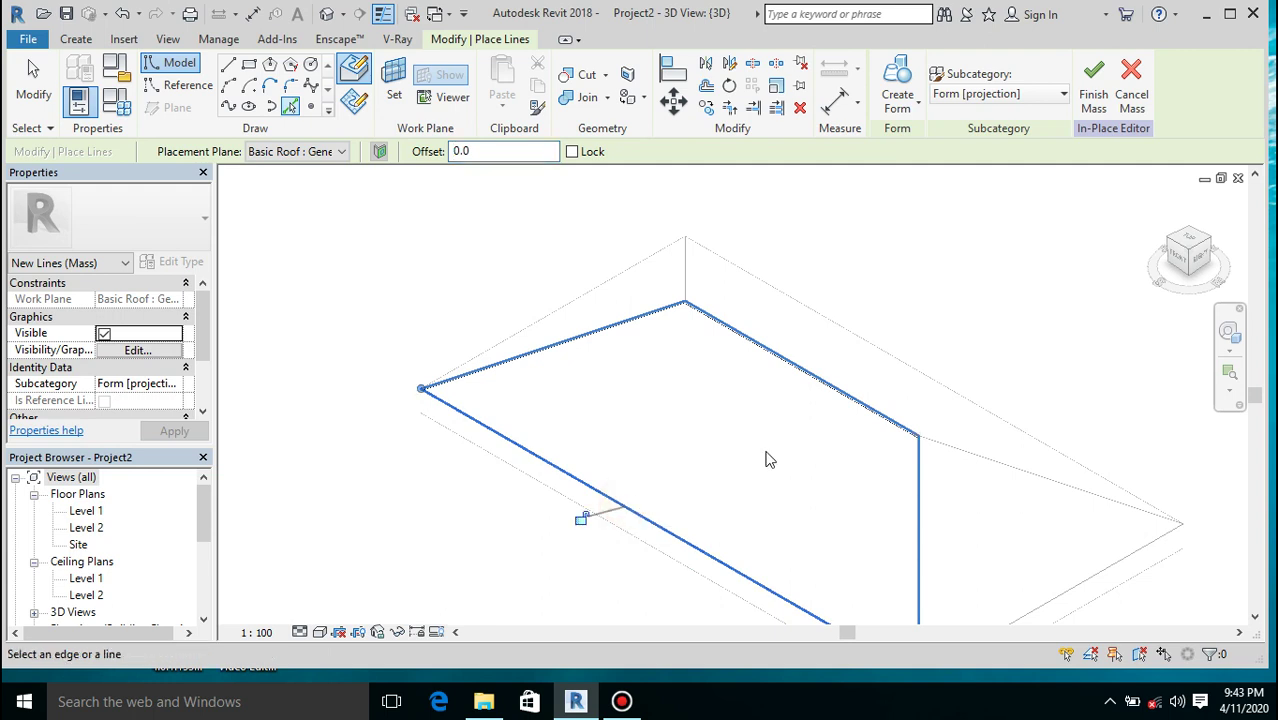
scroll(436, 403, up, 5)
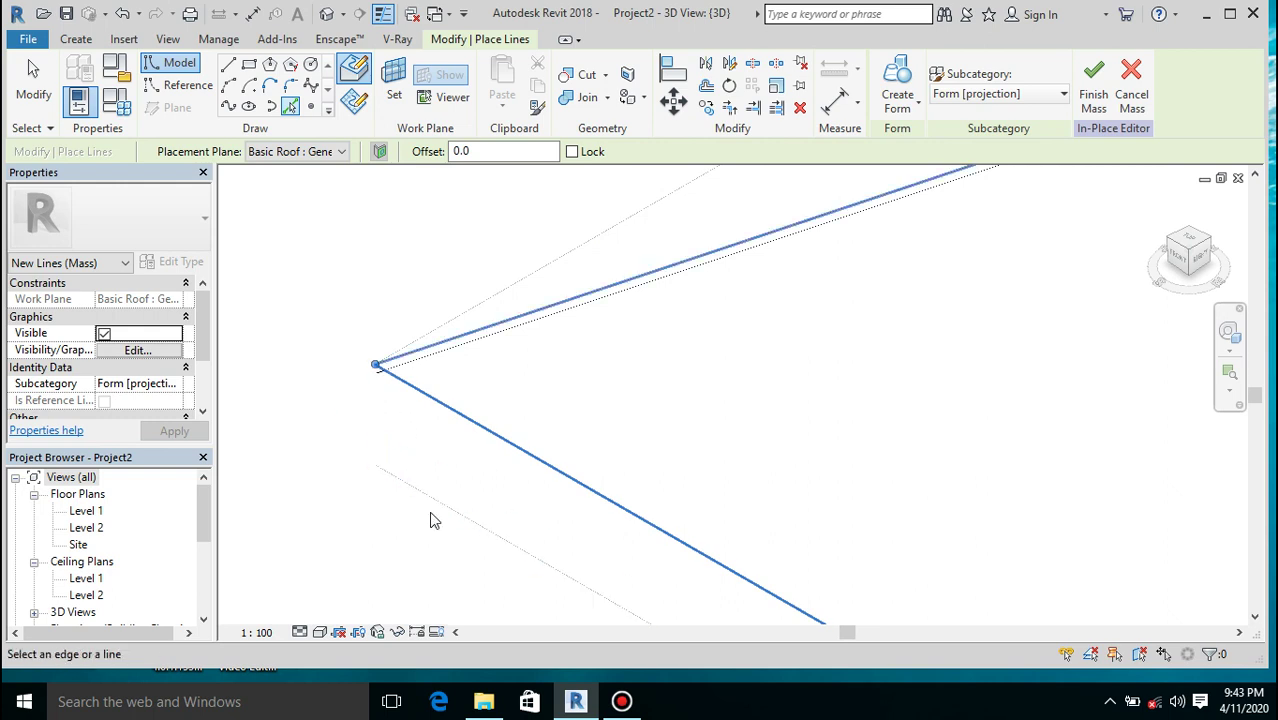
scroll(399, 367, up, 4)
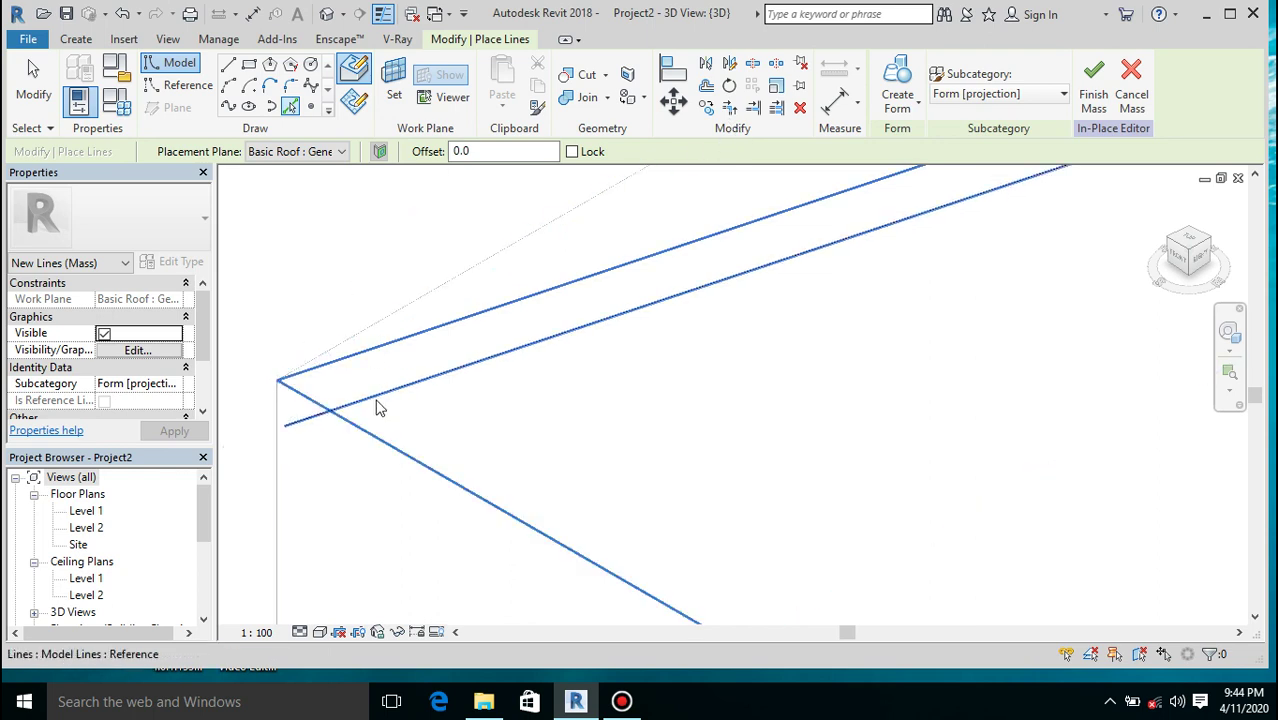
click(414, 451)
scroll(489, 416, down, 2)
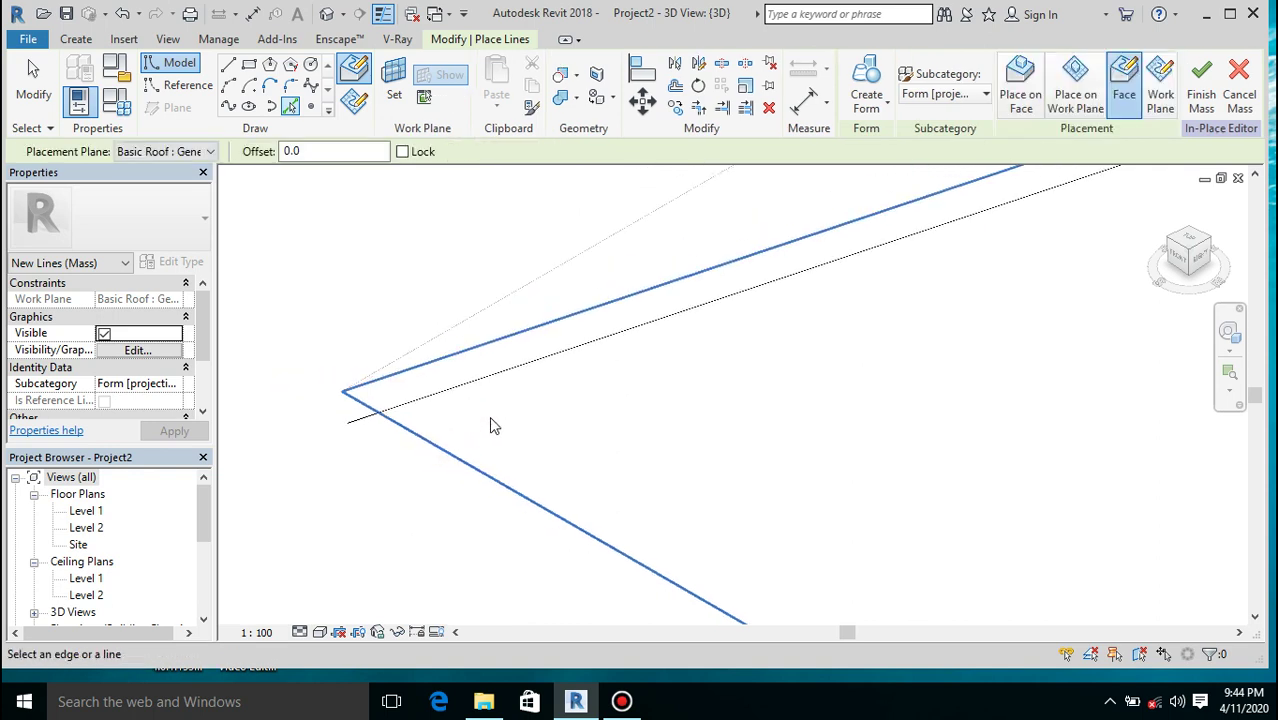
click(463, 397)
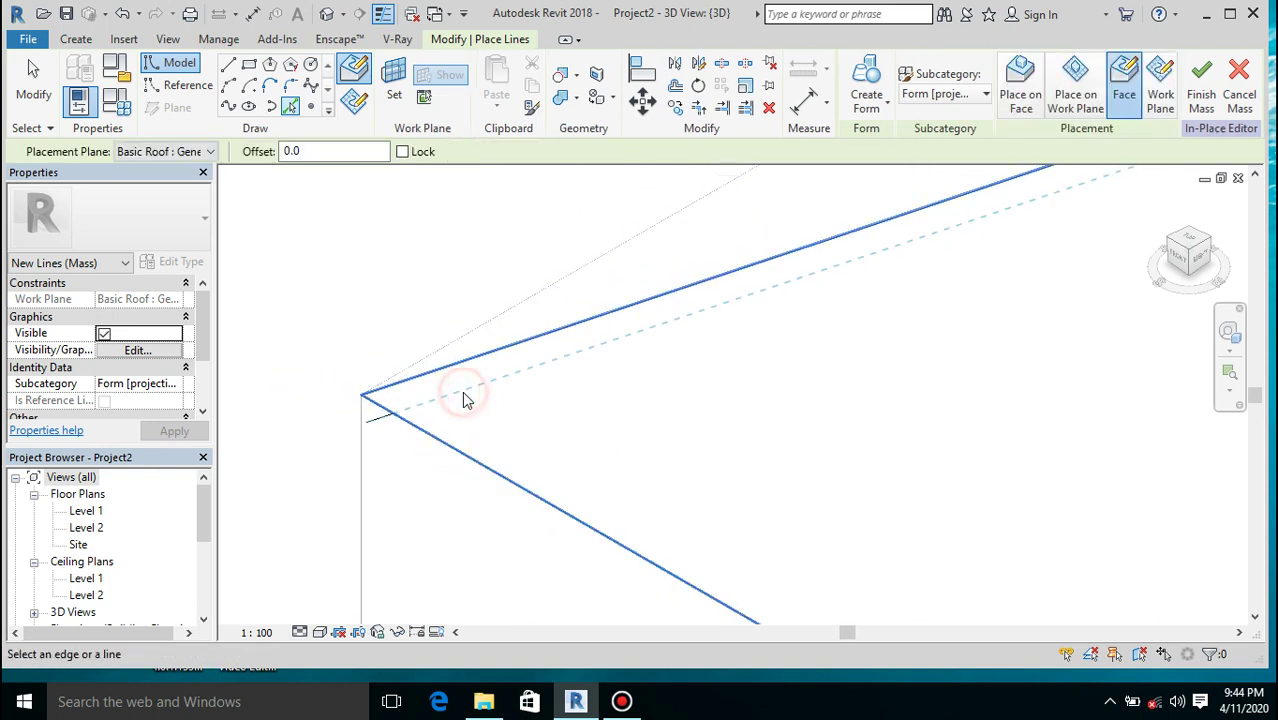
scroll(494, 437, down, 3)
scroll(495, 443, down, 2)
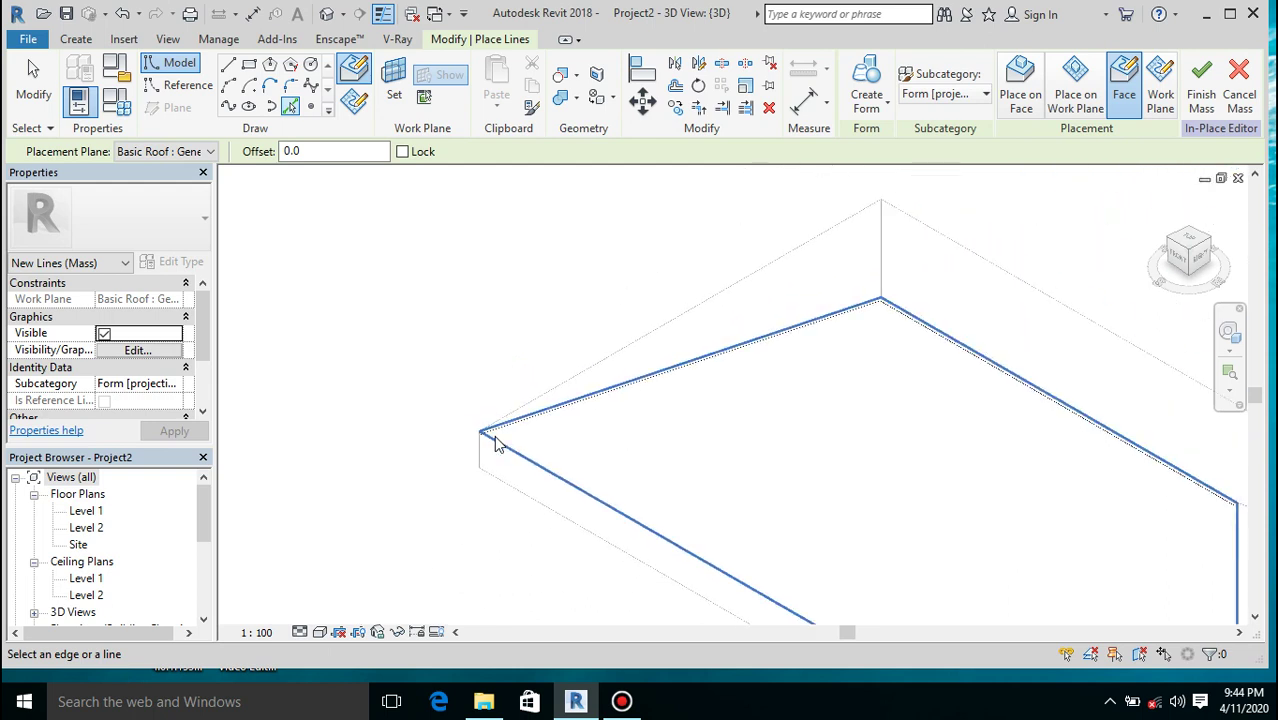
click(699, 108)
Trim the top line and the adjacent line so they meet at the corner
scroll(500, 445, up, 3)
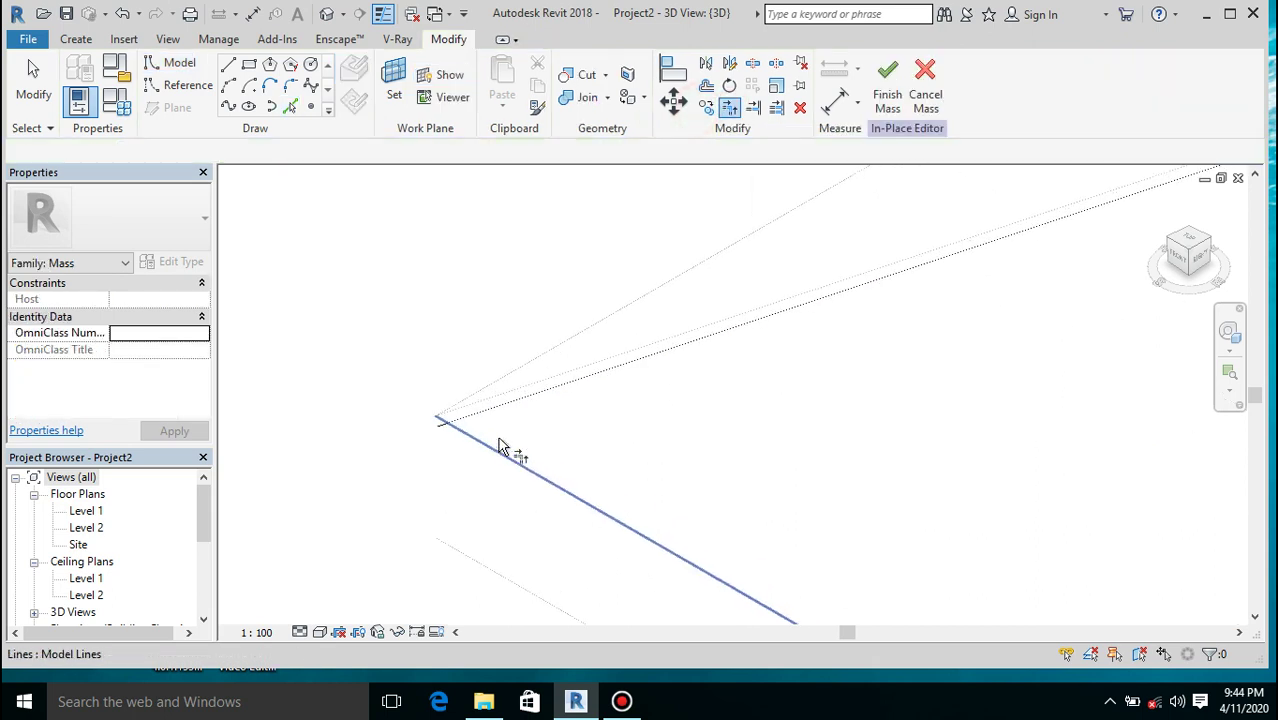
scroll(470, 415, up, 1)
click(437, 390)
click(434, 432)
scroll(500, 437, down, 1)
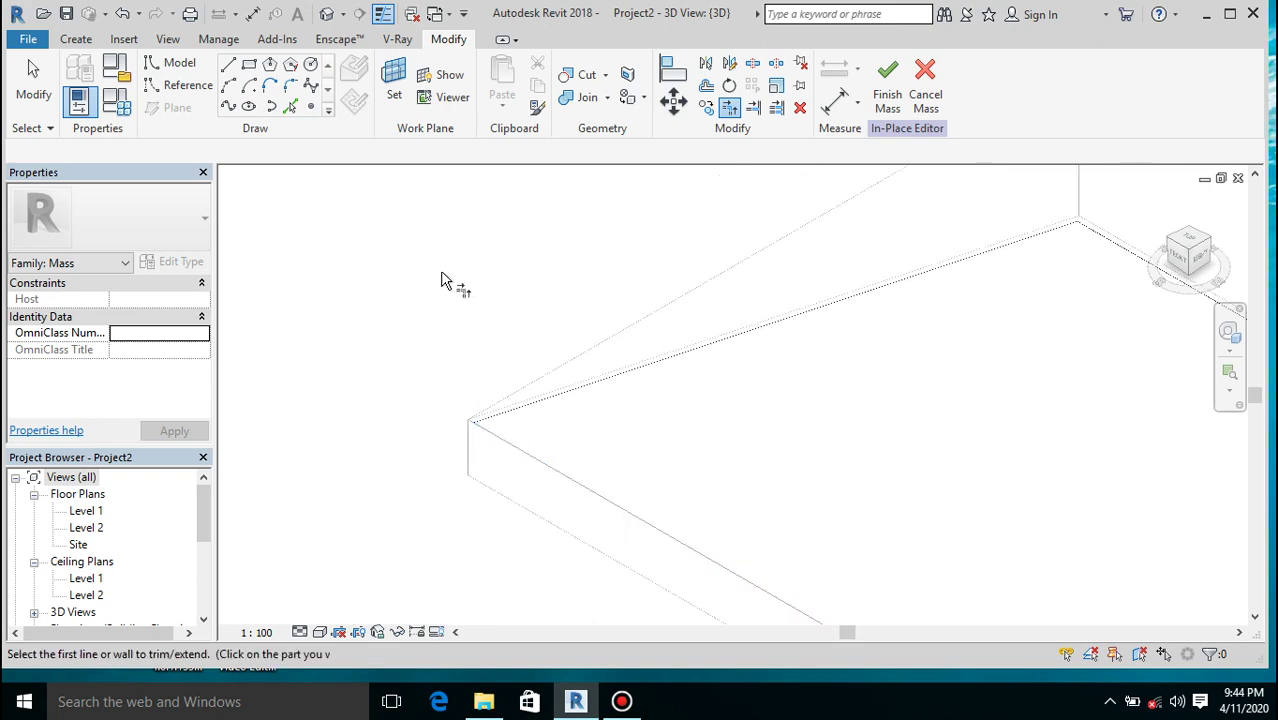
scroll(434, 380, down, 2)
scroll(838, 296, up, 4)
scroll(836, 300, down, 4)
scroll(836, 300, down, 2)
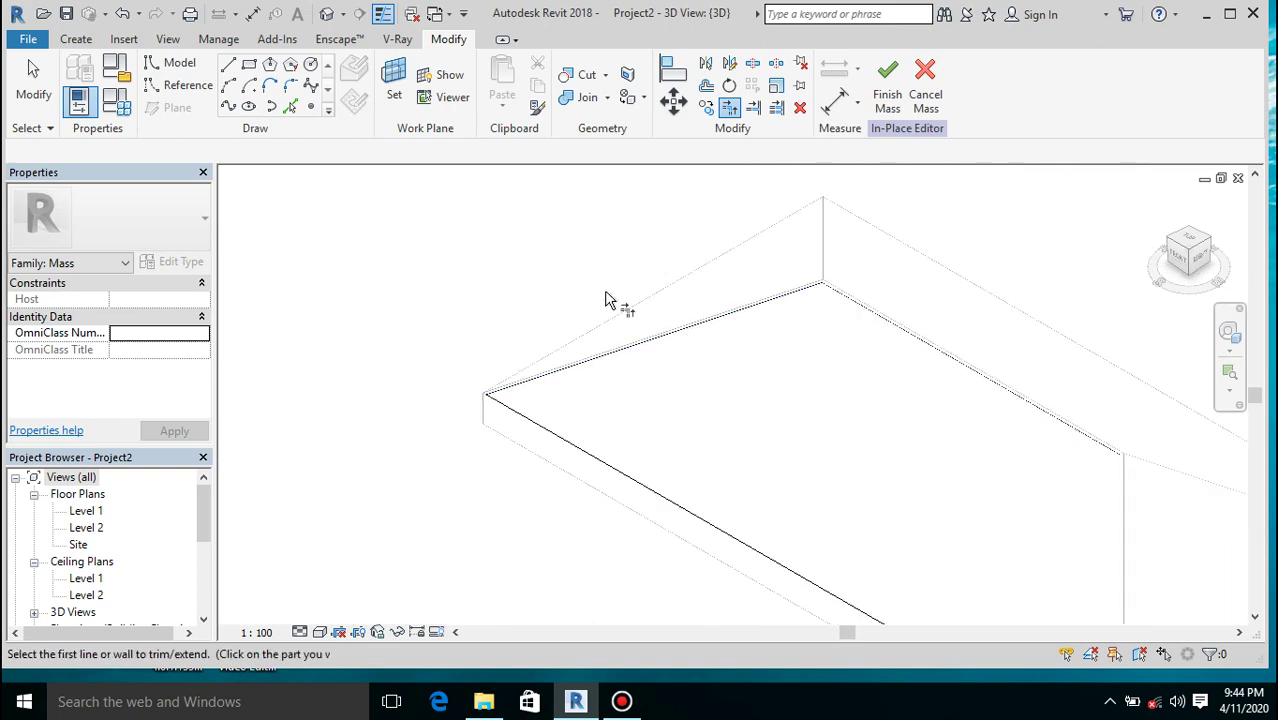
scroll(585, 206, down, 2)
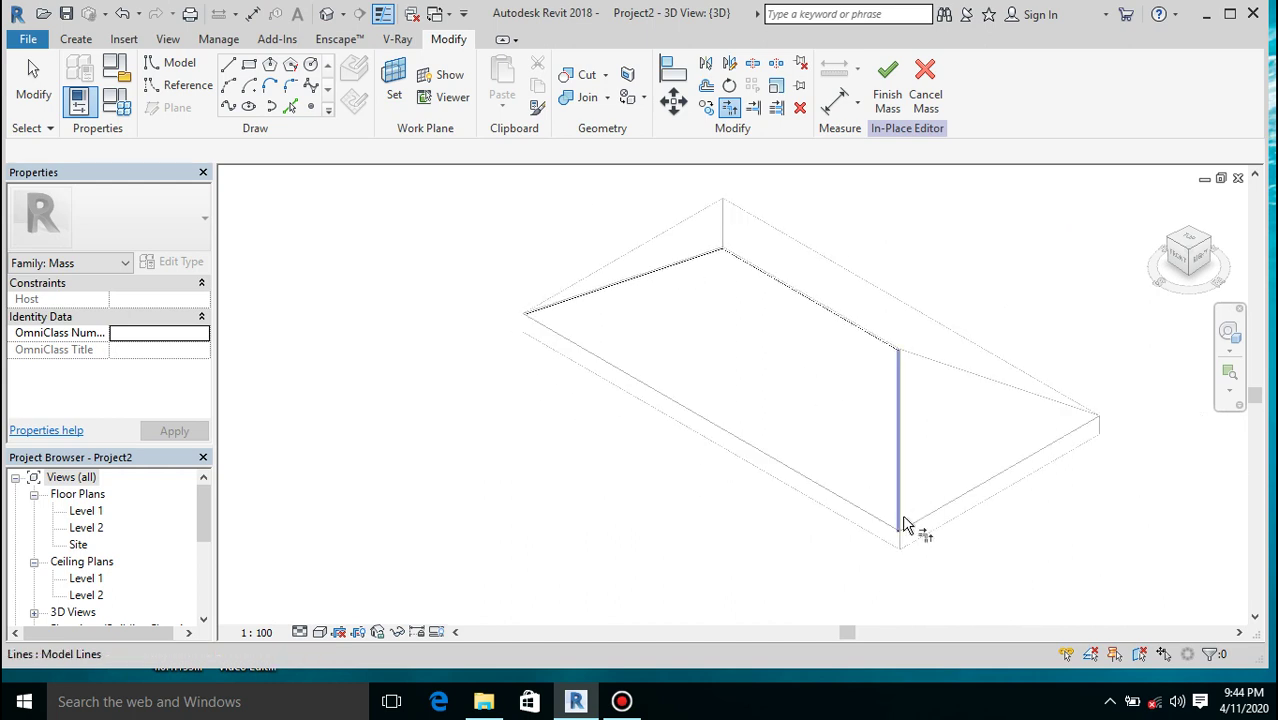
scroll(905, 529, up, 4)
Trim the diagonal and vertical lines to a corner with TR, then exit
key(t)
key(r)
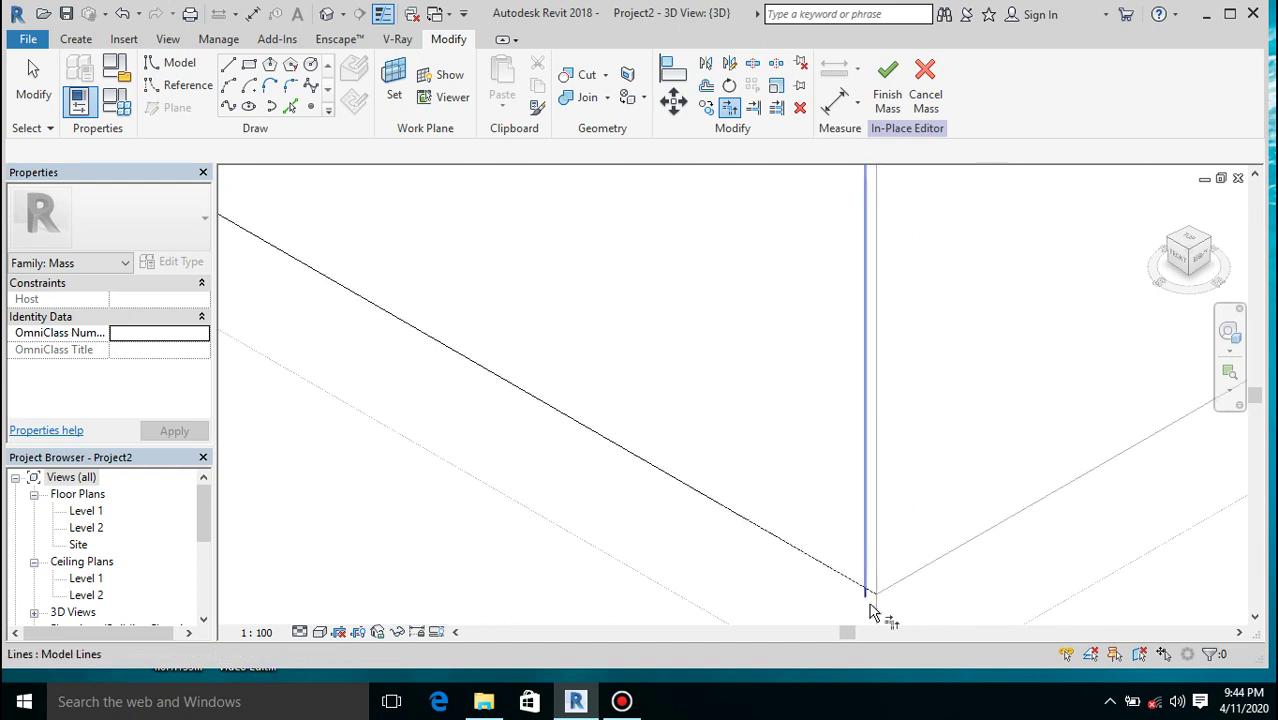
click(800, 527)
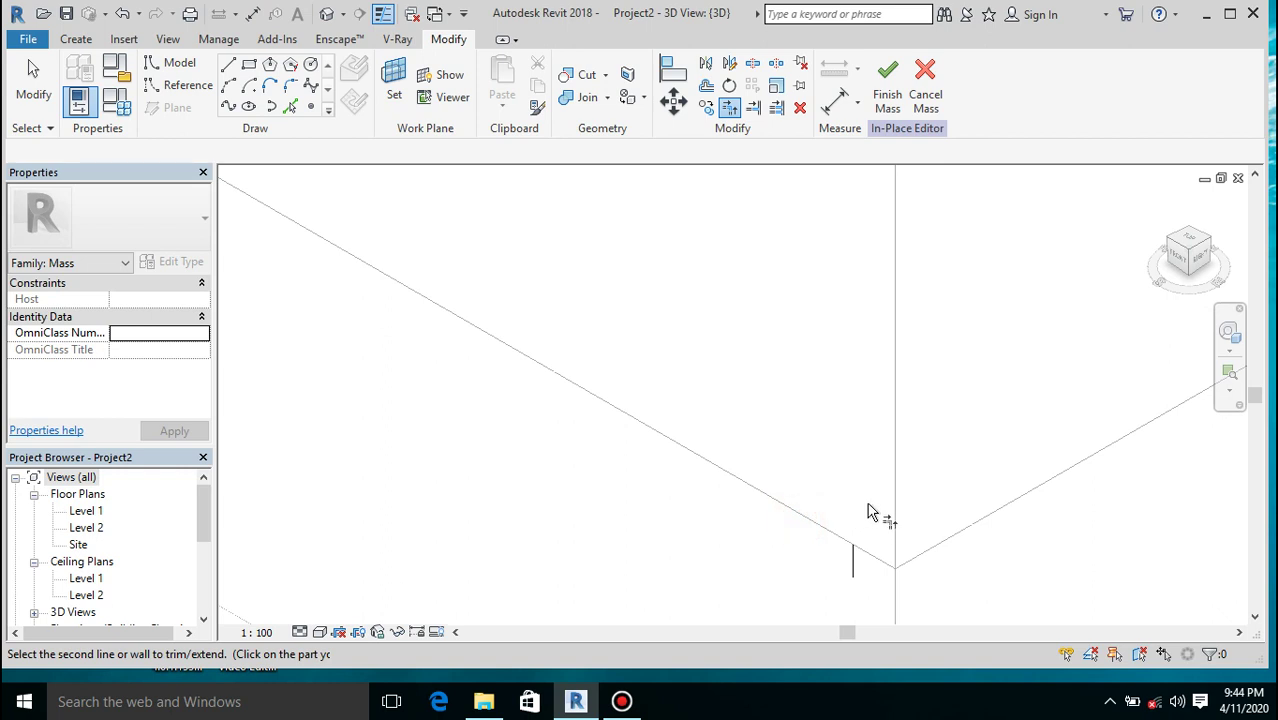
click(849, 507)
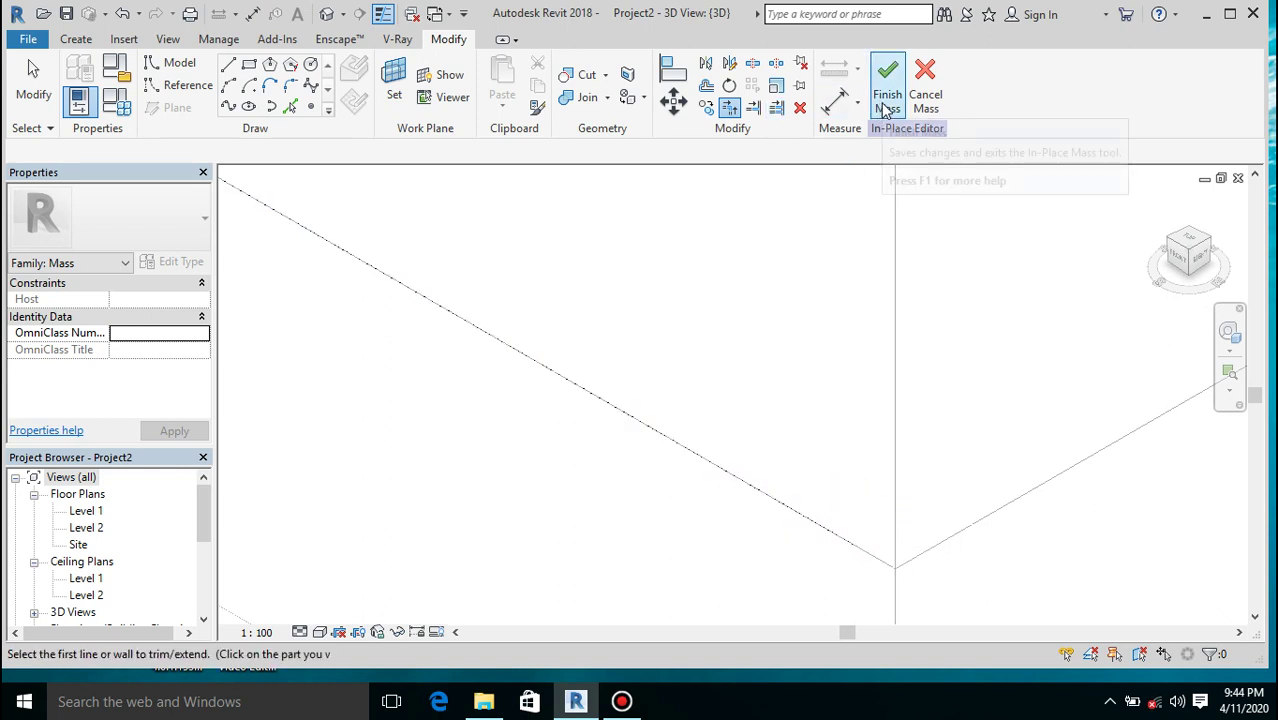
scroll(757, 522, down, 5)
key(Escape)
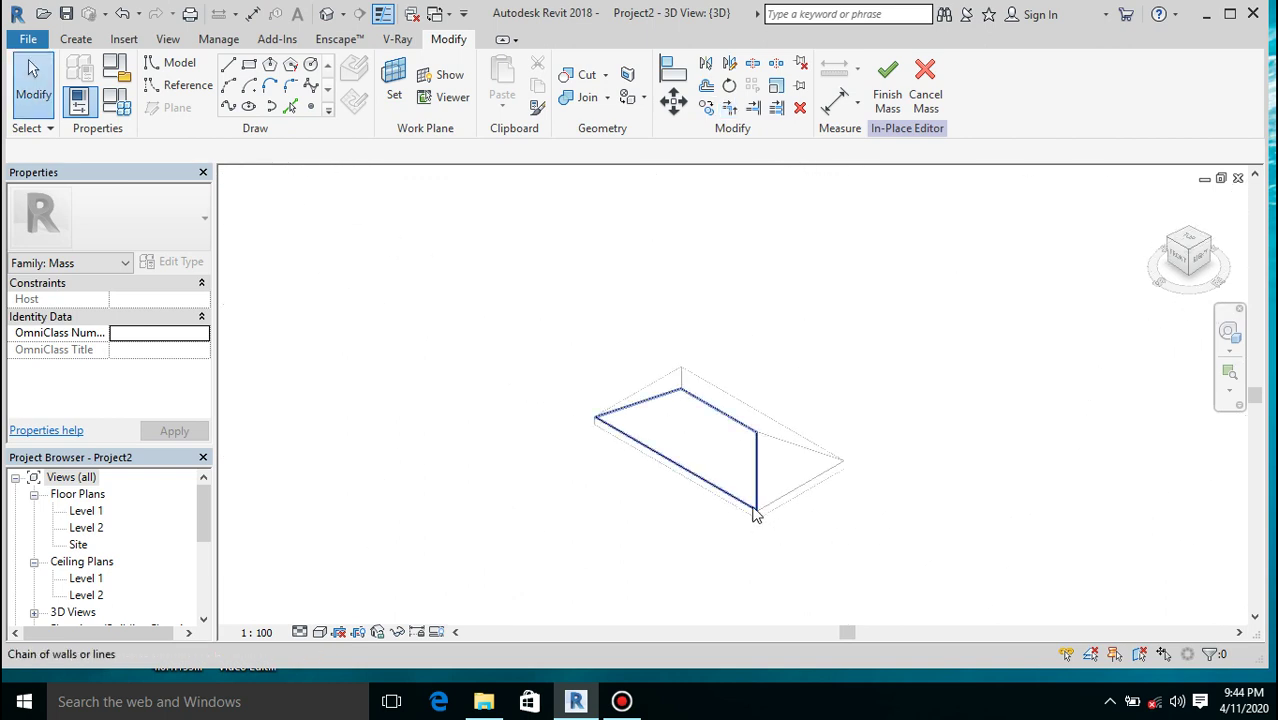
Enable Smooth lines with anti-aliasing in the Graphic Display Options
click(760, 486)
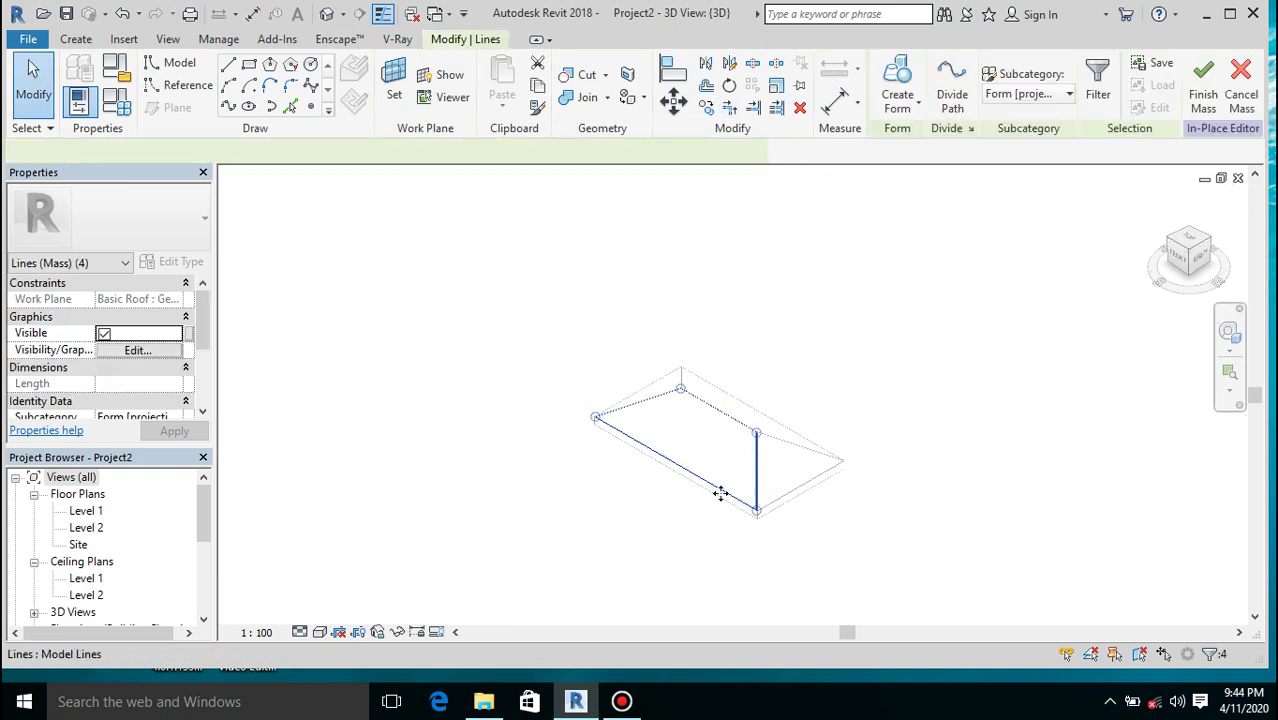
scroll(758, 445, up, 1)
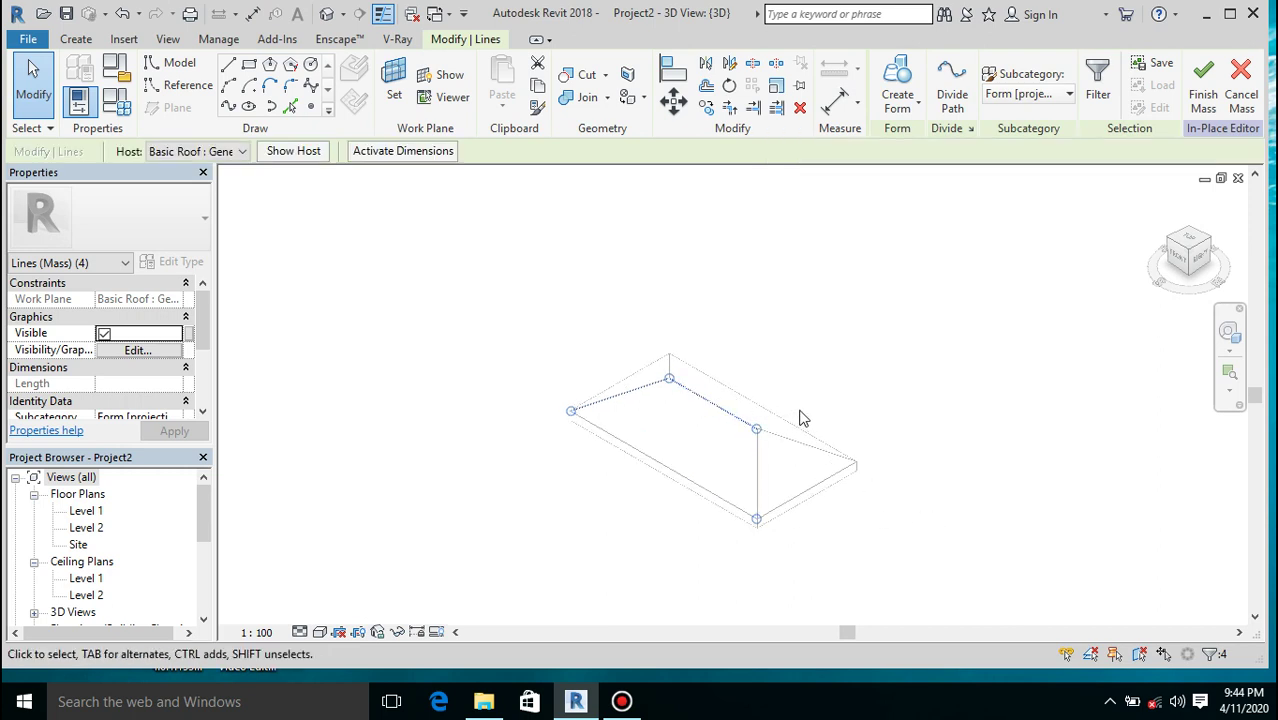
scroll(800, 418, up, 2)
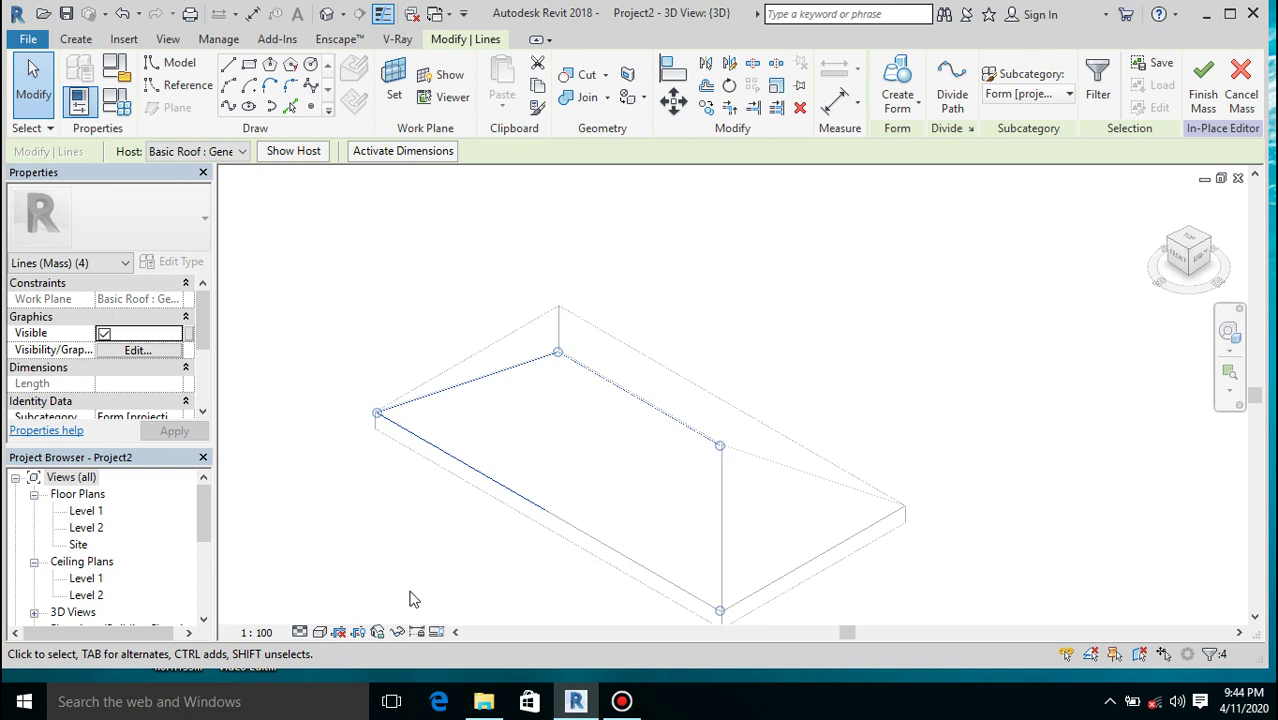
click(320, 633)
click(345, 491)
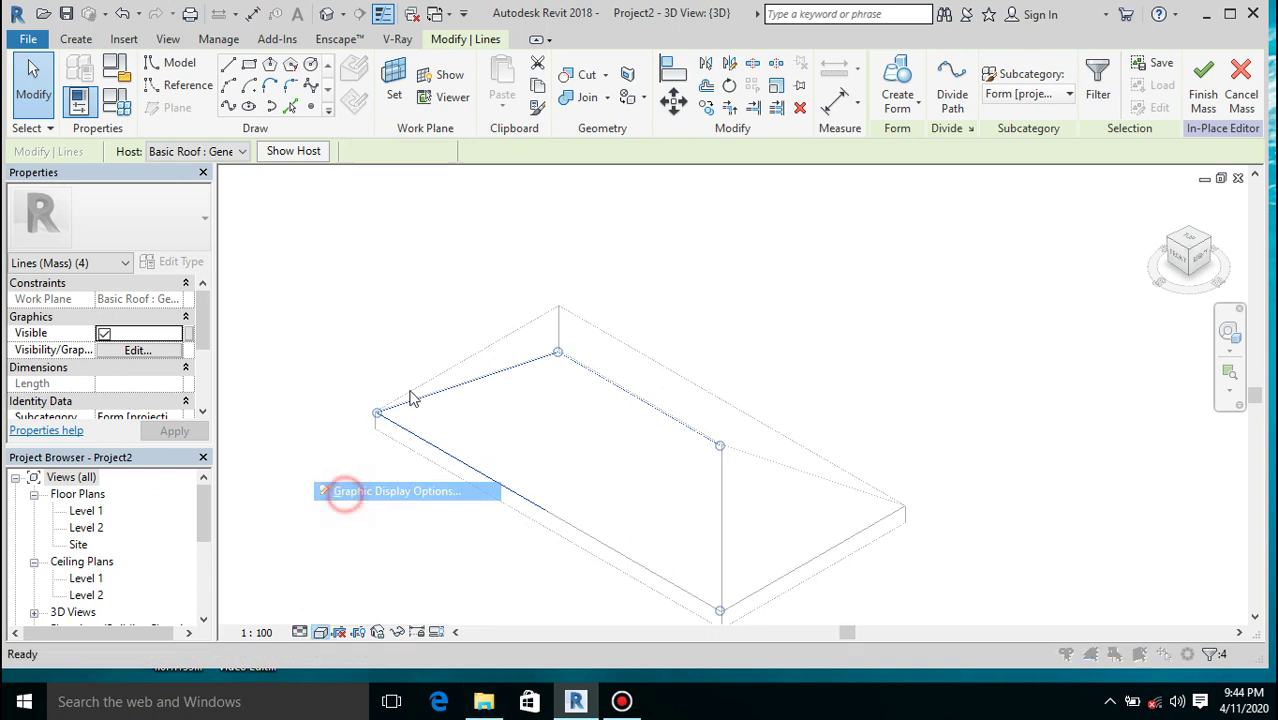
click(144, 188)
click(95, 474)
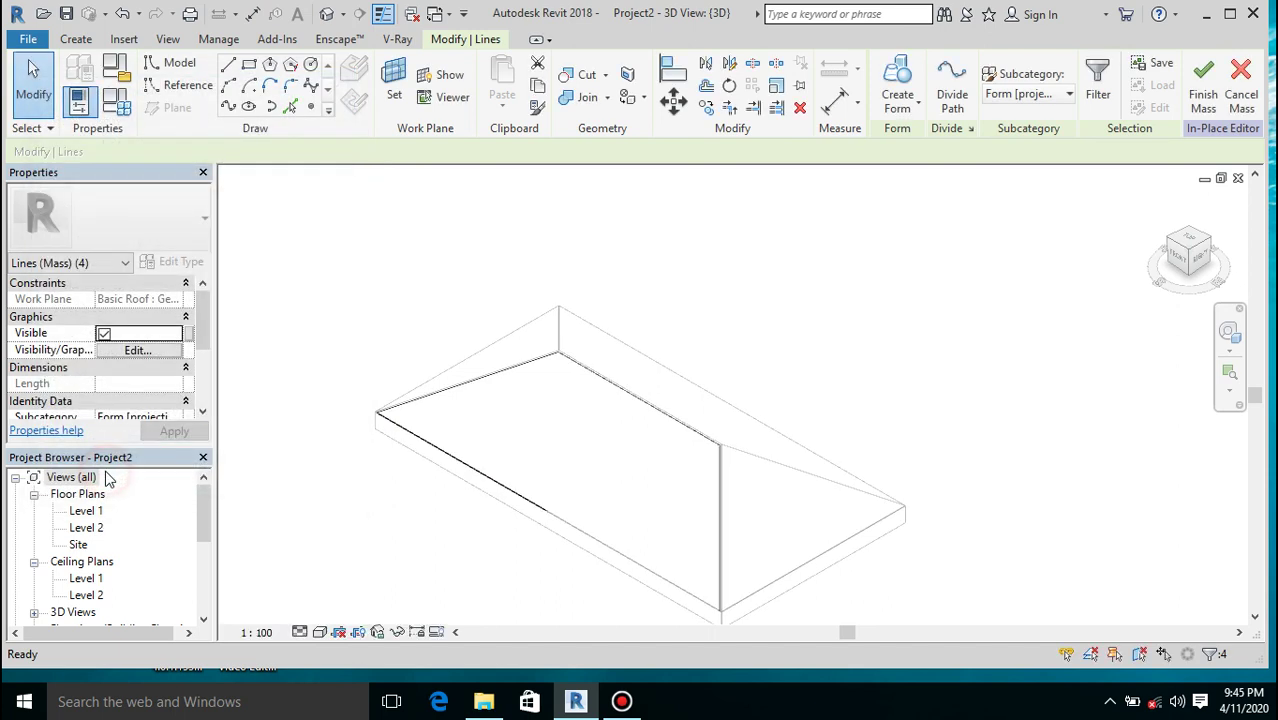
key(Escape)
scroll(544, 481, up, 2)
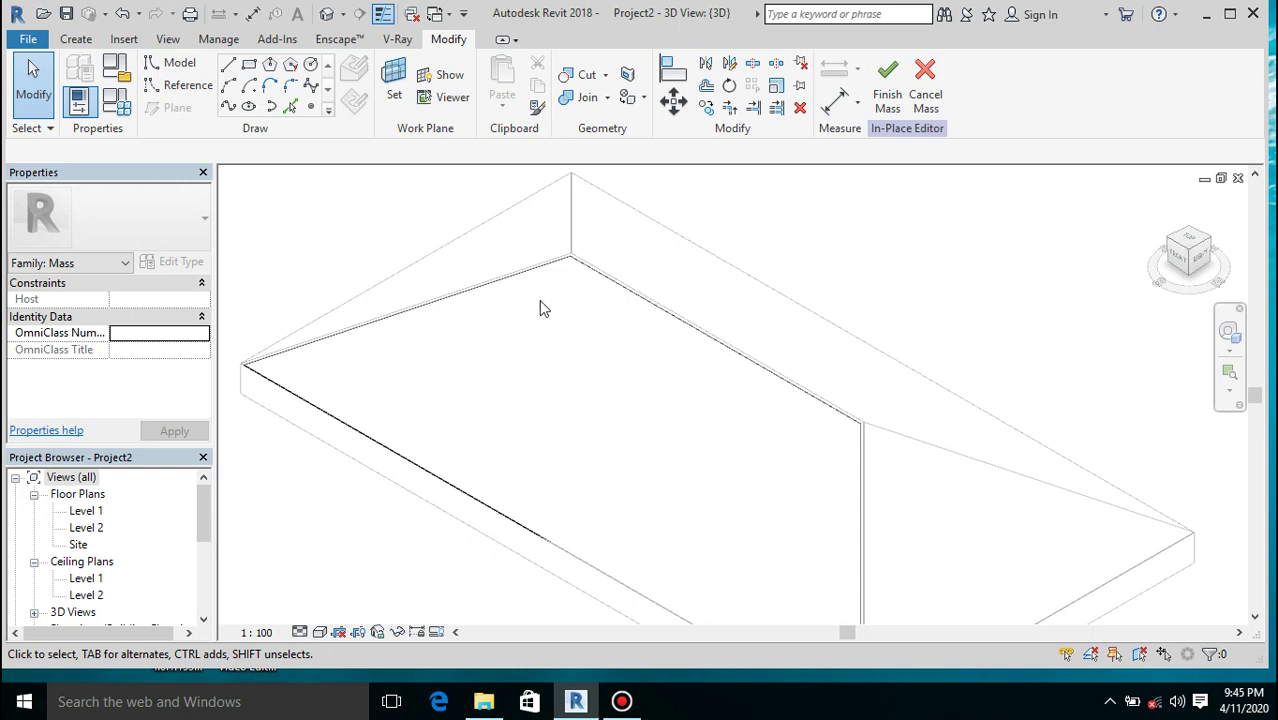
Make the back sloped roof face the work plane and pick edges as lines with an offset
click(290, 106)
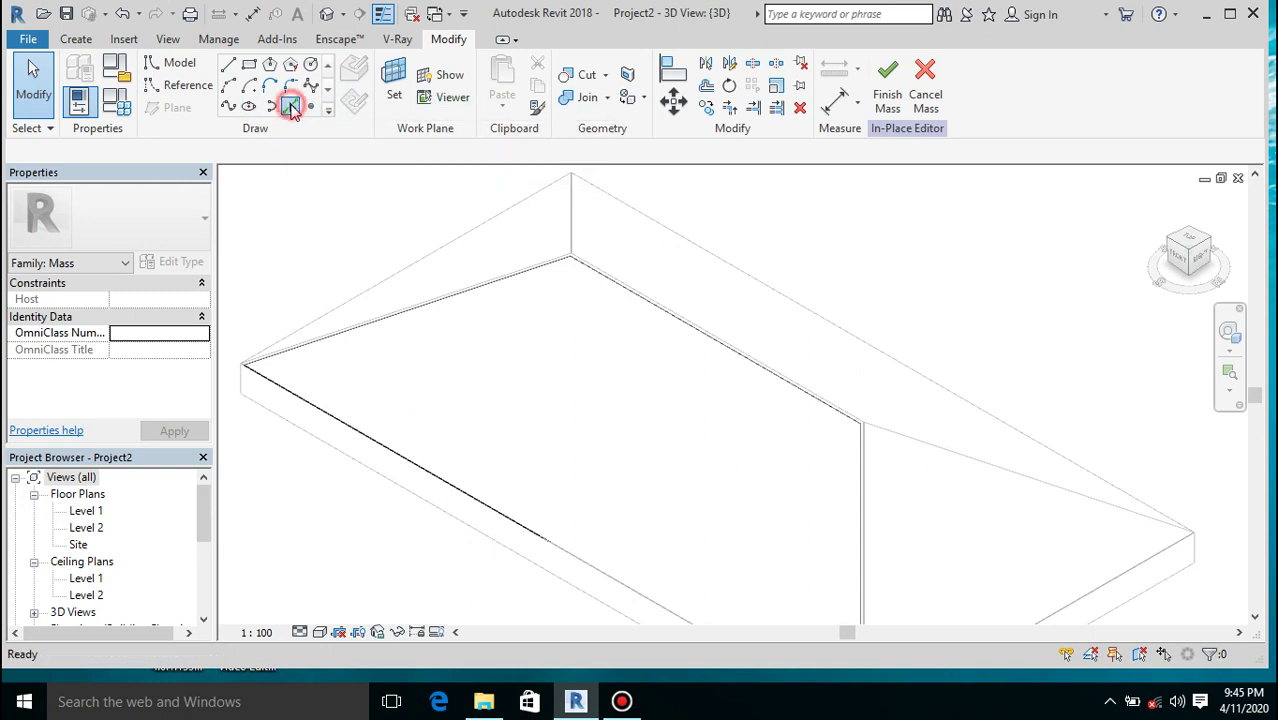
click(403, 80)
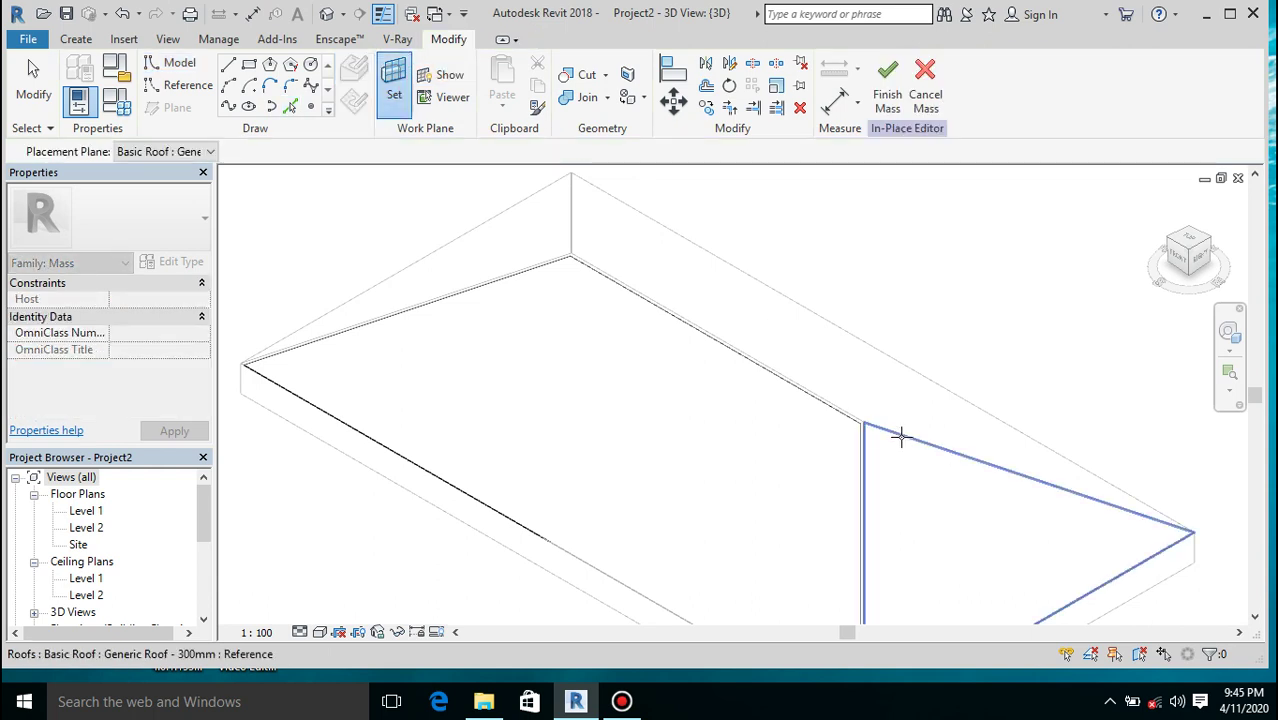
click(797, 376)
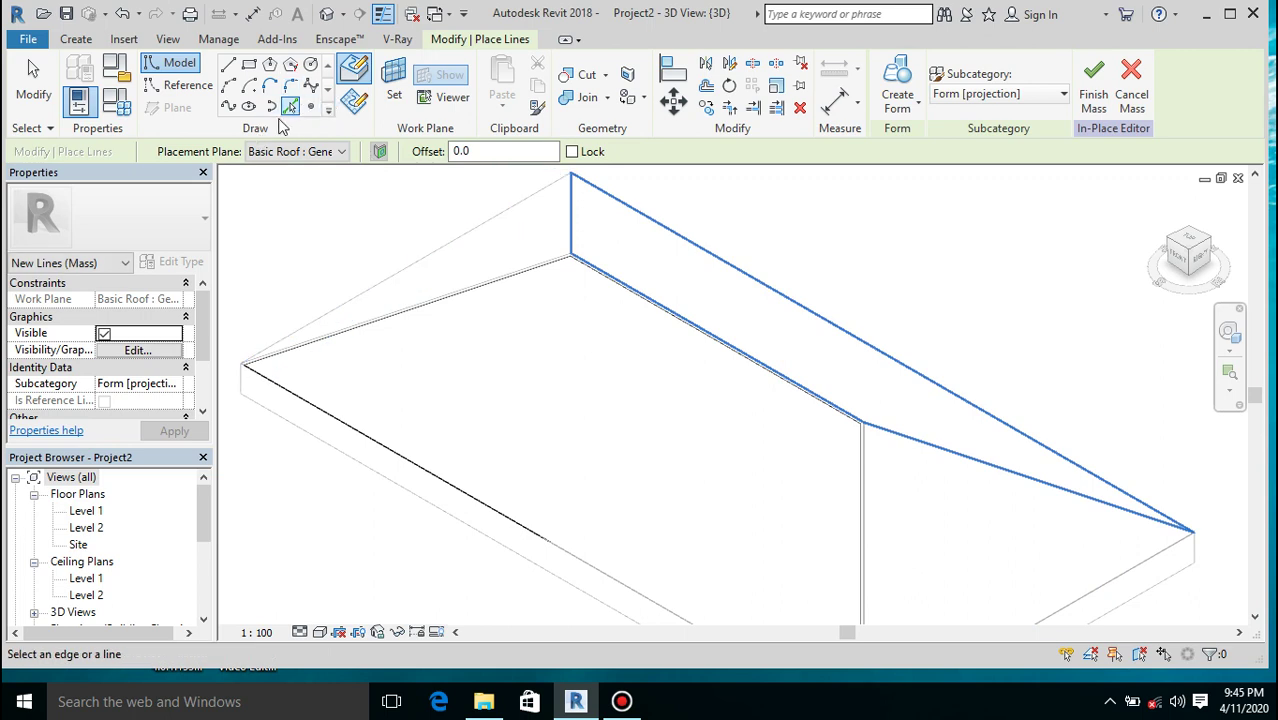
click(494, 157)
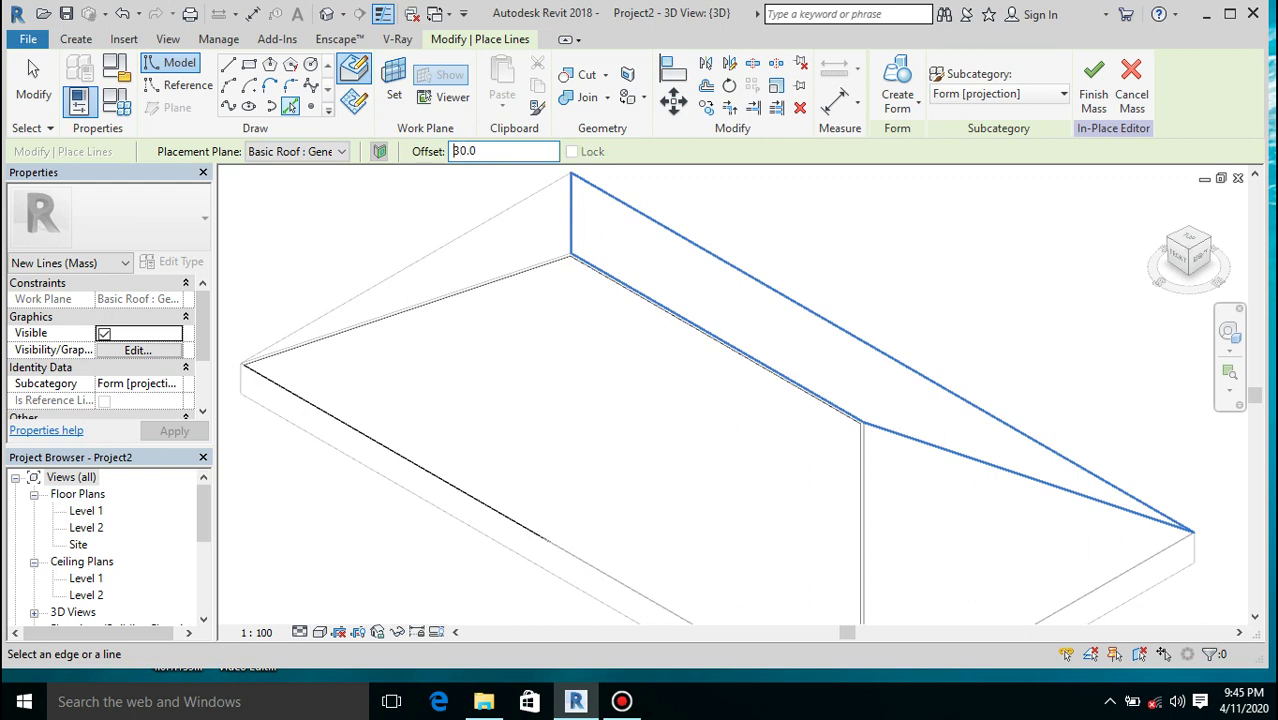
Trace the roof face's sloped, vertical and upper edges as lines at 30 offset
click(1200, 256)
shift+middle_drag(820, 320, 973, 317)
scroll(660, 383, up, 3)
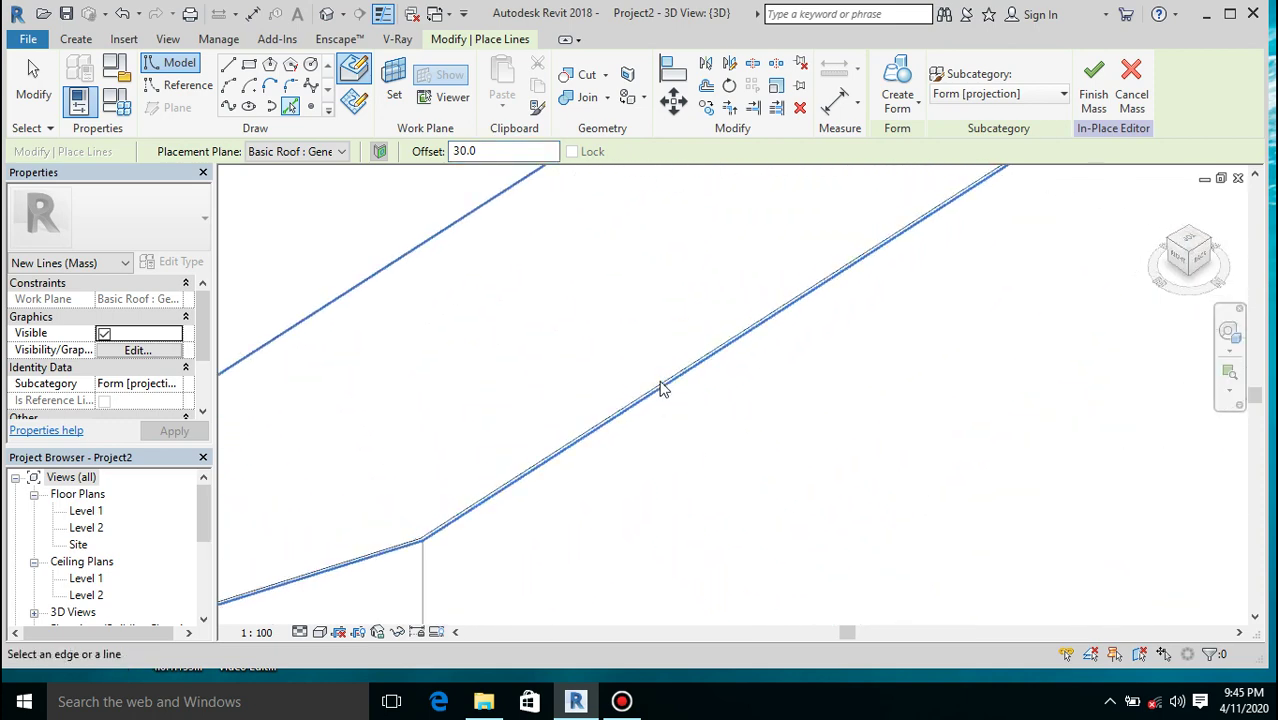
click(670, 395)
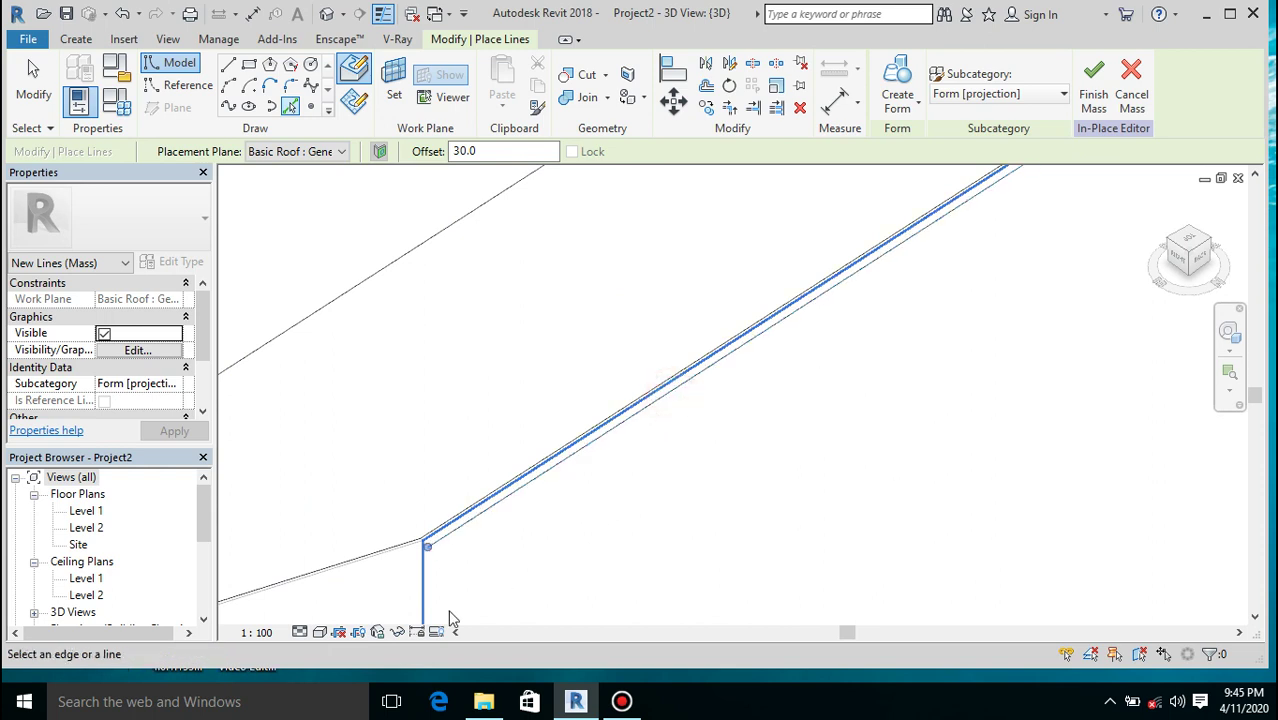
click(428, 590)
scroll(489, 479, down, 3)
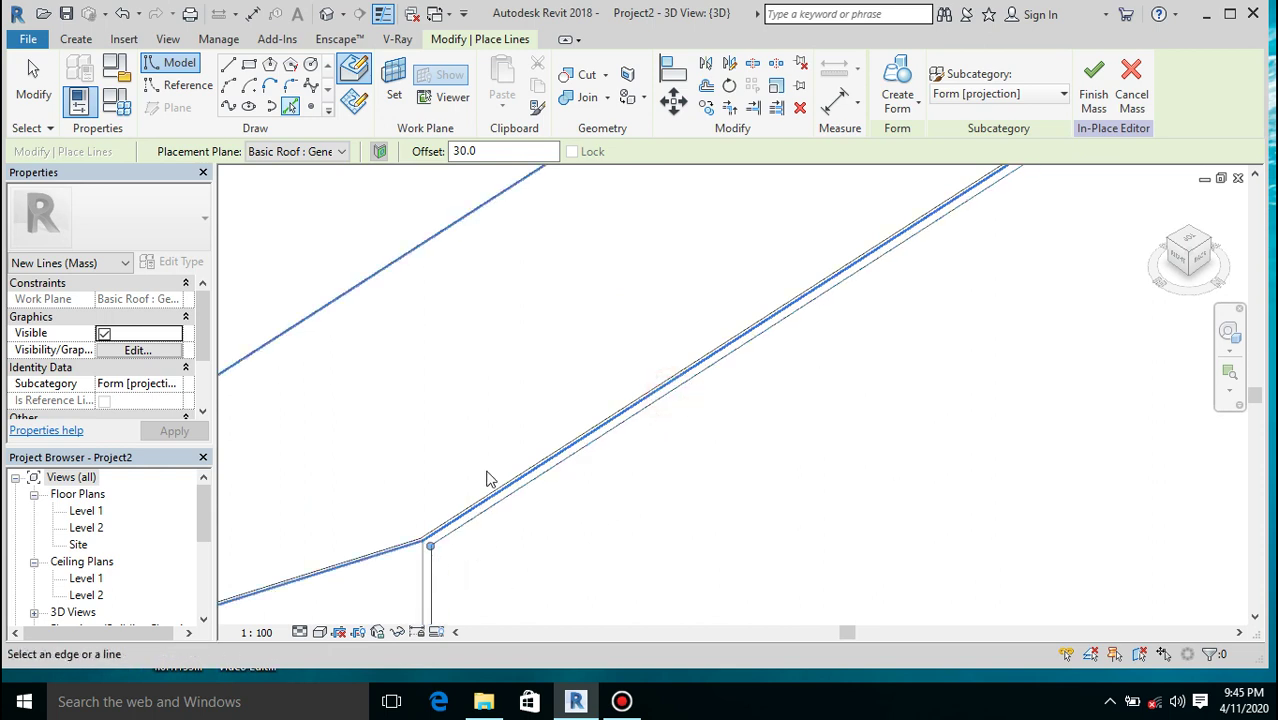
scroll(845, 359, up, 4)
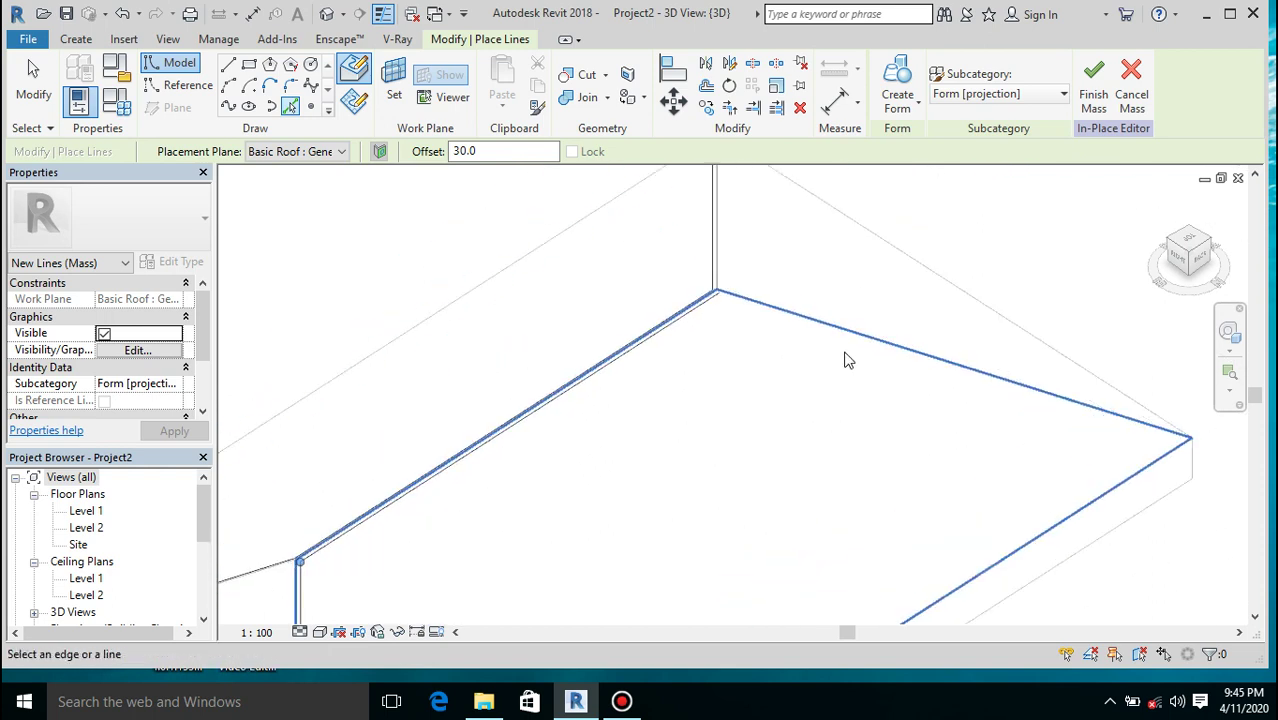
click(776, 288)
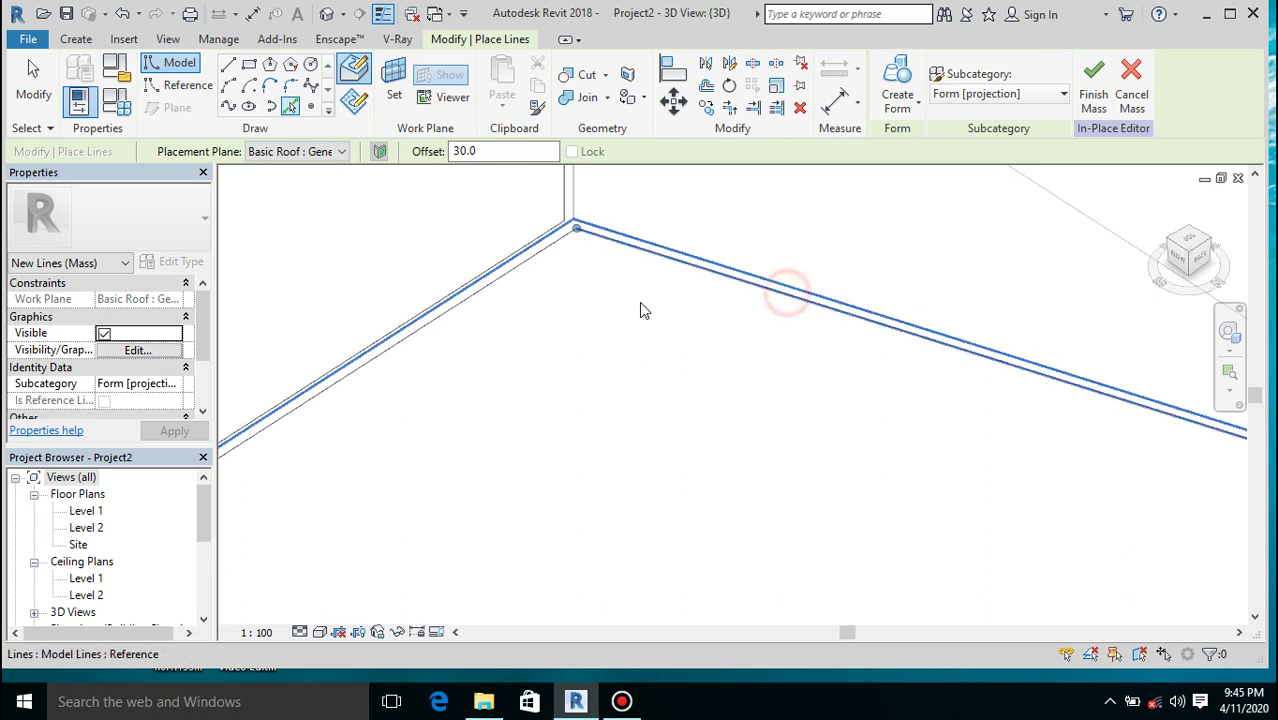
Set the offset to 0 and trace the lower eave edge as a line
click(517, 152)
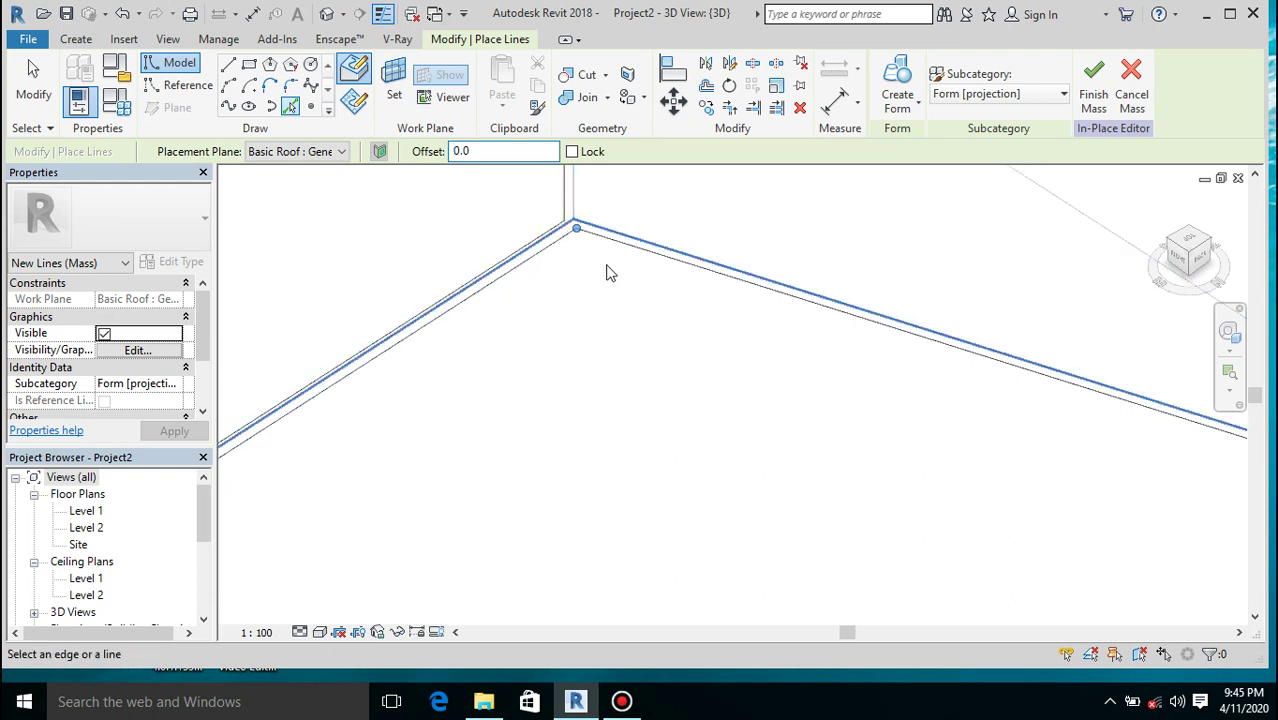
scroll(610, 272, down, 3)
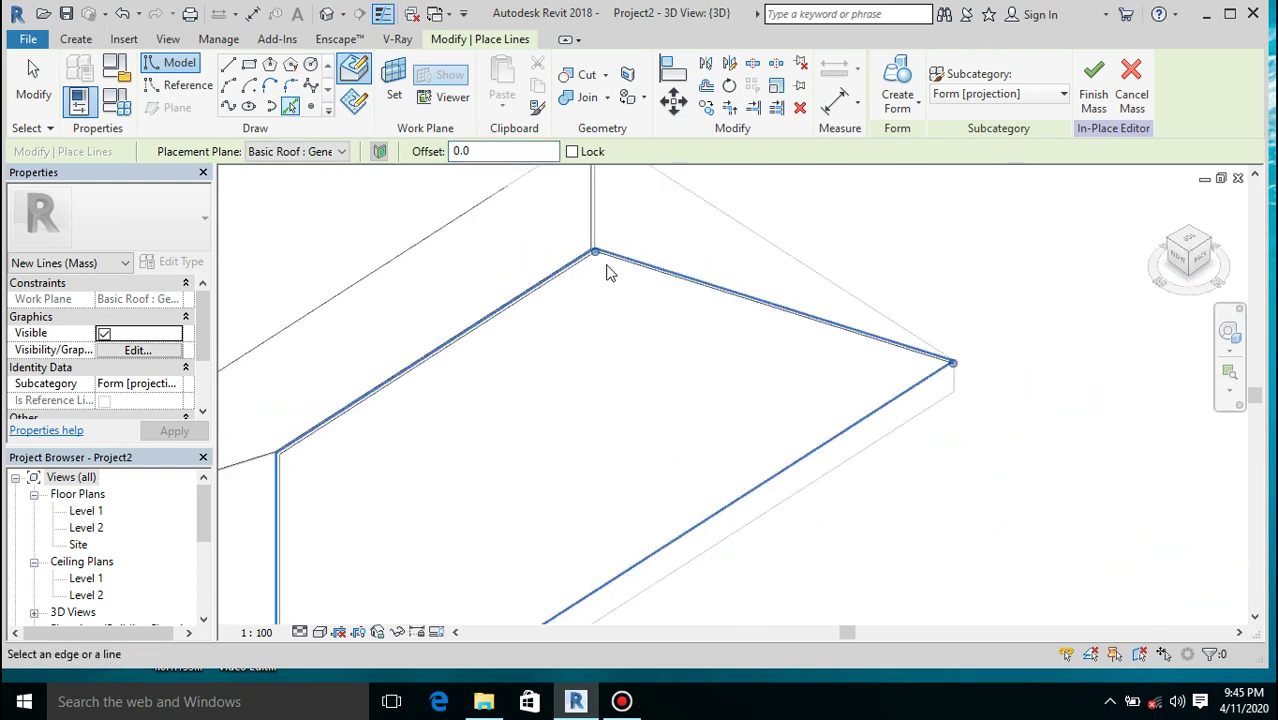
click(725, 510)
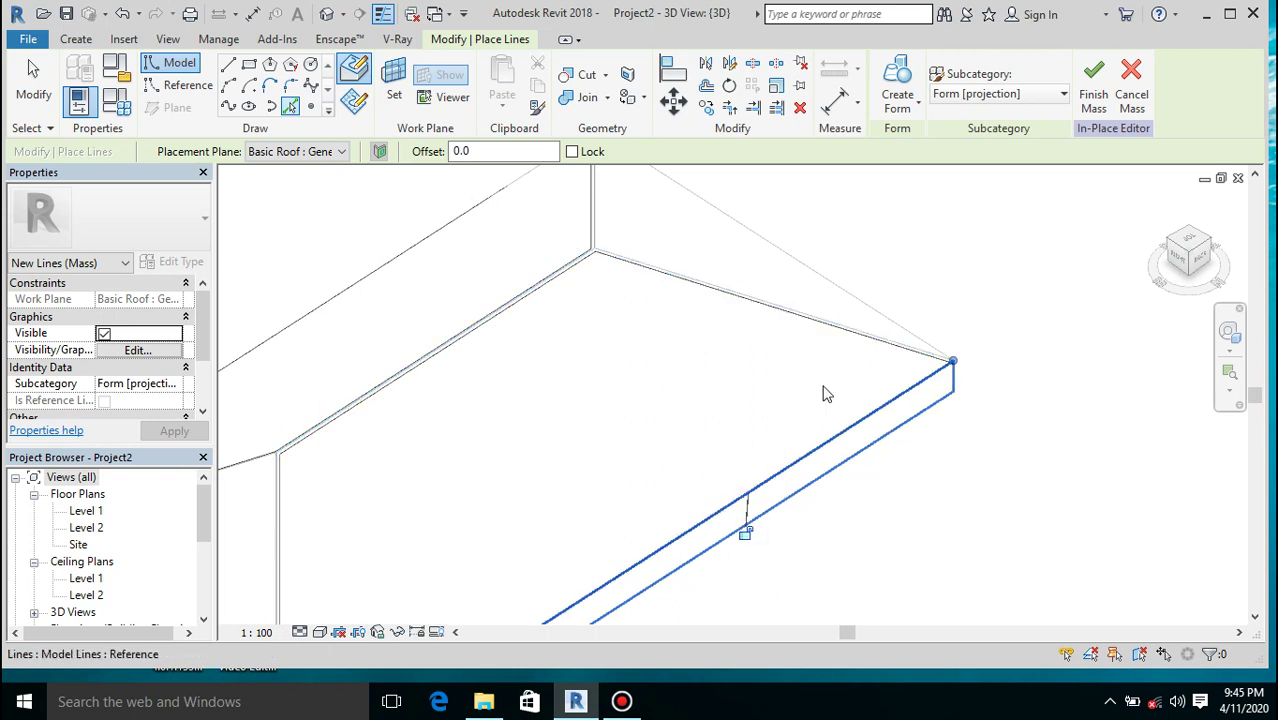
Trim/extend the traced line pairs so they meet cleanly at the upper and lower corners
click(729, 107)
scroll(955, 379, up, 4)
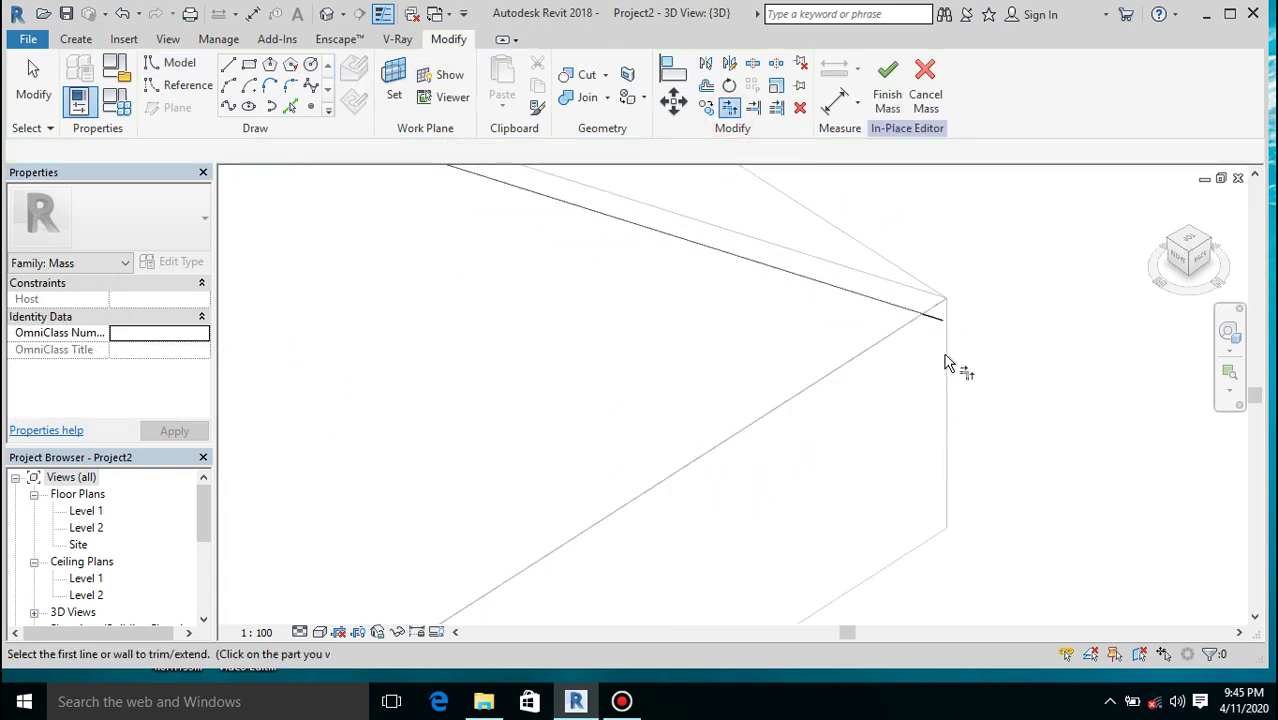
click(871, 297)
click(891, 348)
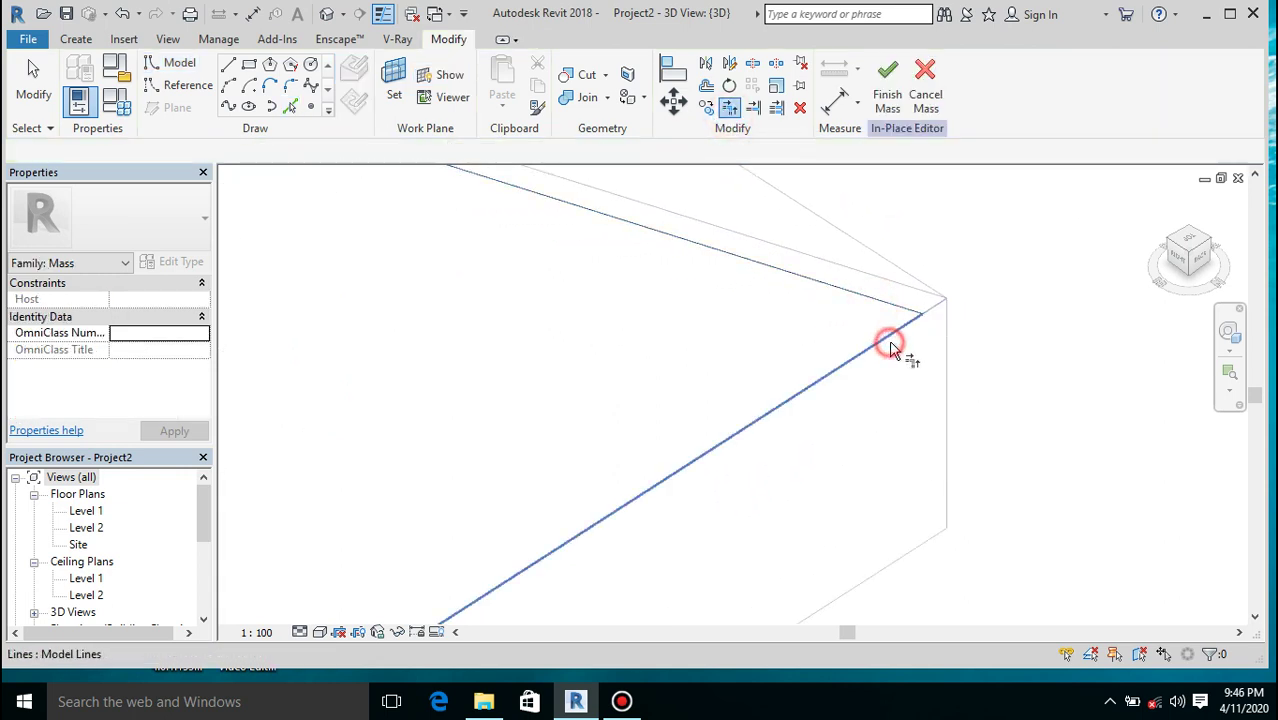
scroll(1012, 331, down, 4)
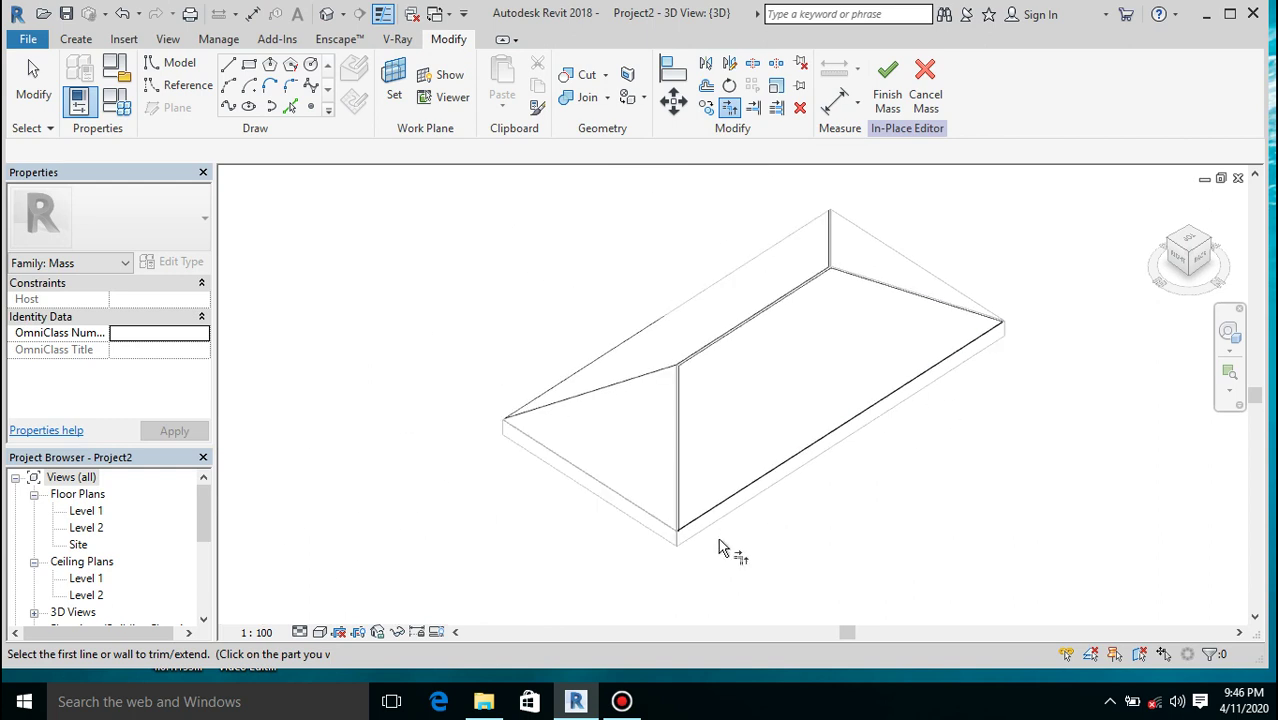
scroll(684, 528, up, 4)
click(653, 550)
click(688, 558)
scroll(780, 544, down, 2)
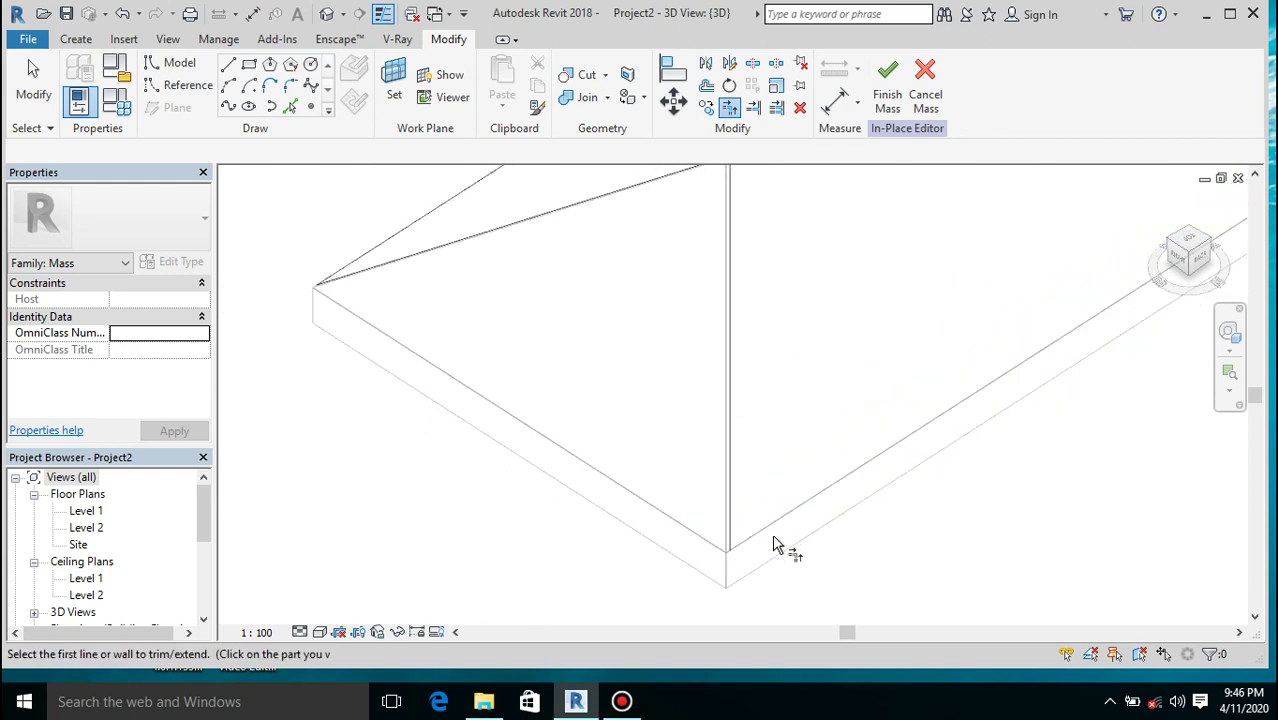
scroll(773, 541, down, 2)
click(394, 80)
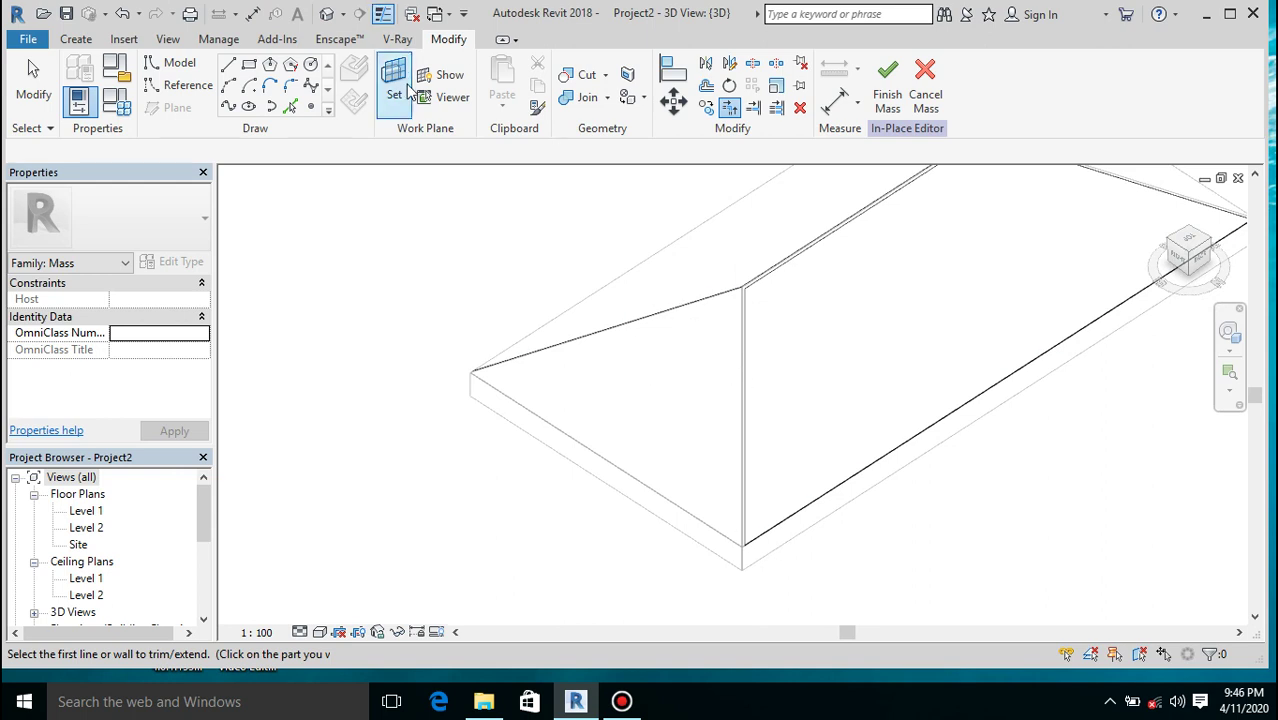
Make the triangular hip face the work plane and set Pick Lines offset to 30
click(739, 304)
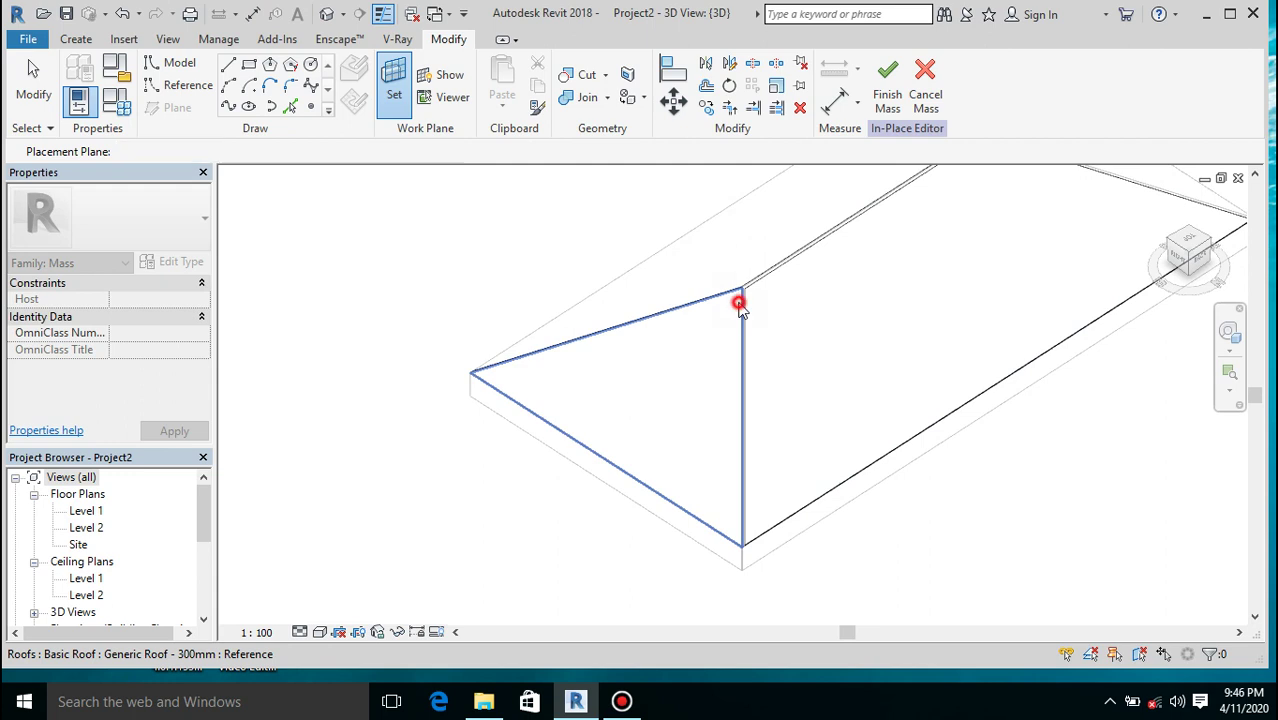
key(t)
key(r)
click(290, 106)
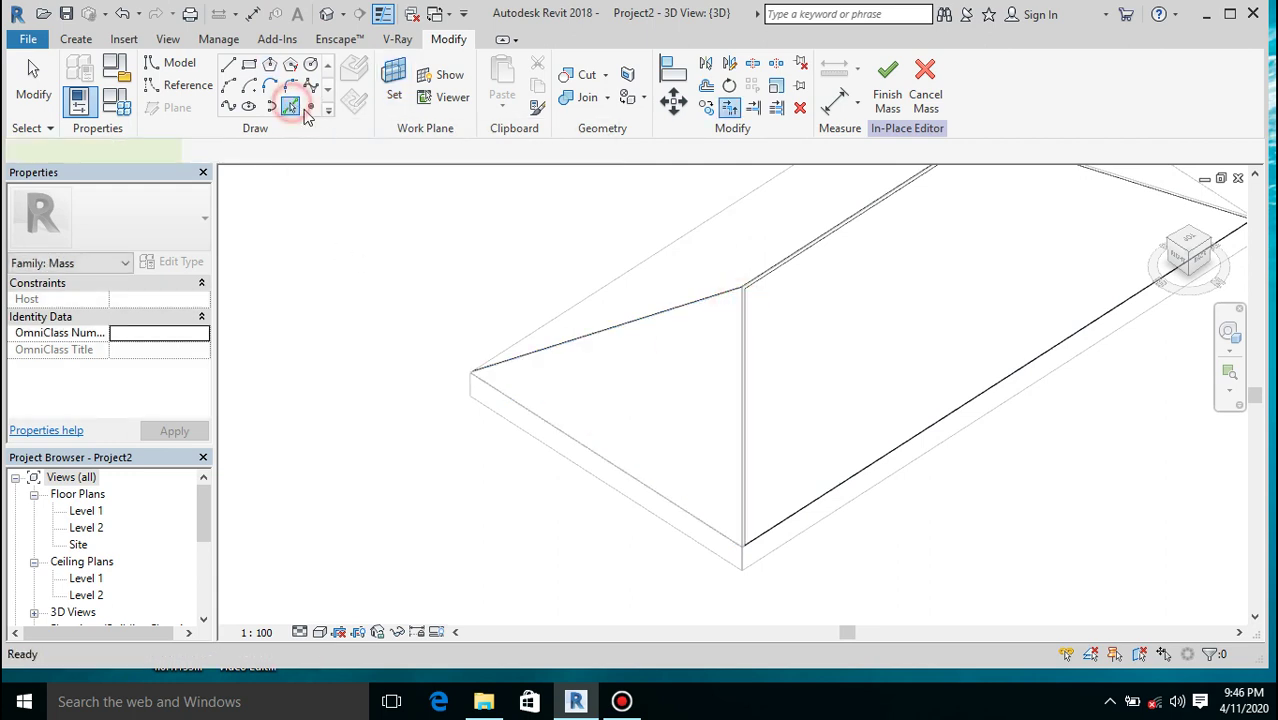
click(482, 152)
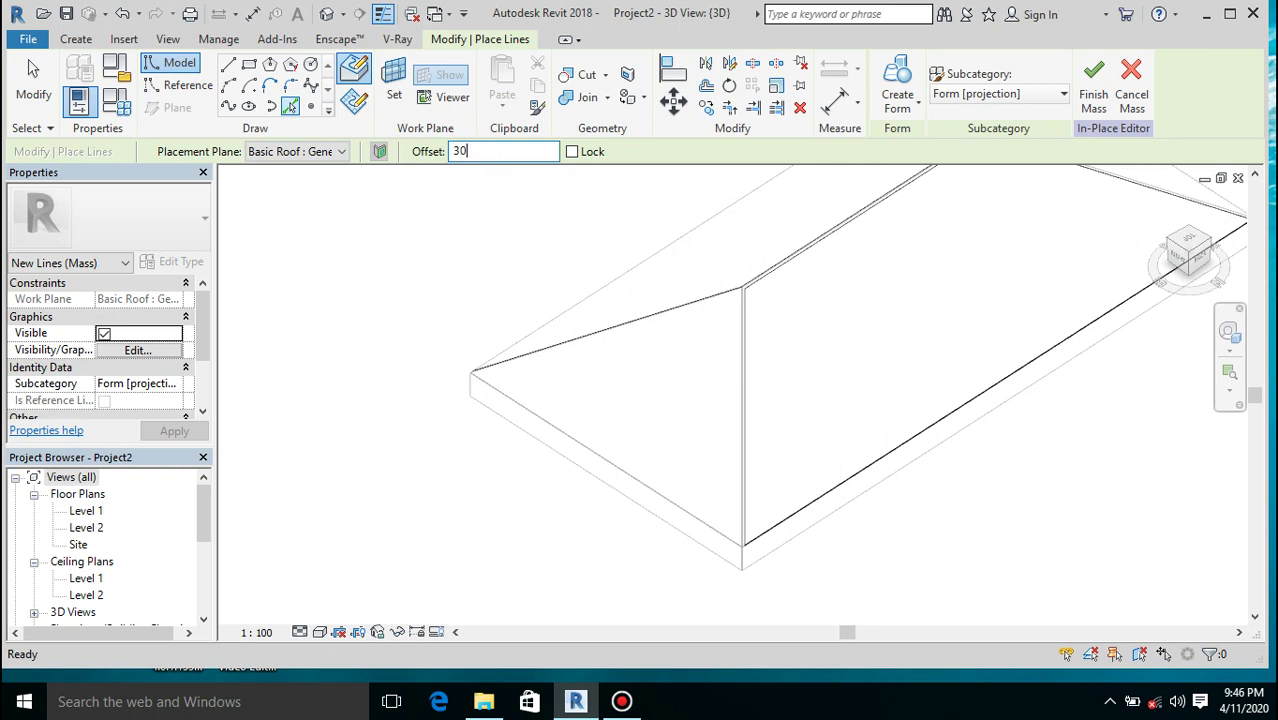
Trace the hip face's upper, sloped and vertical edges as offset lines
scroll(641, 338, up, 5)
click(642, 333)
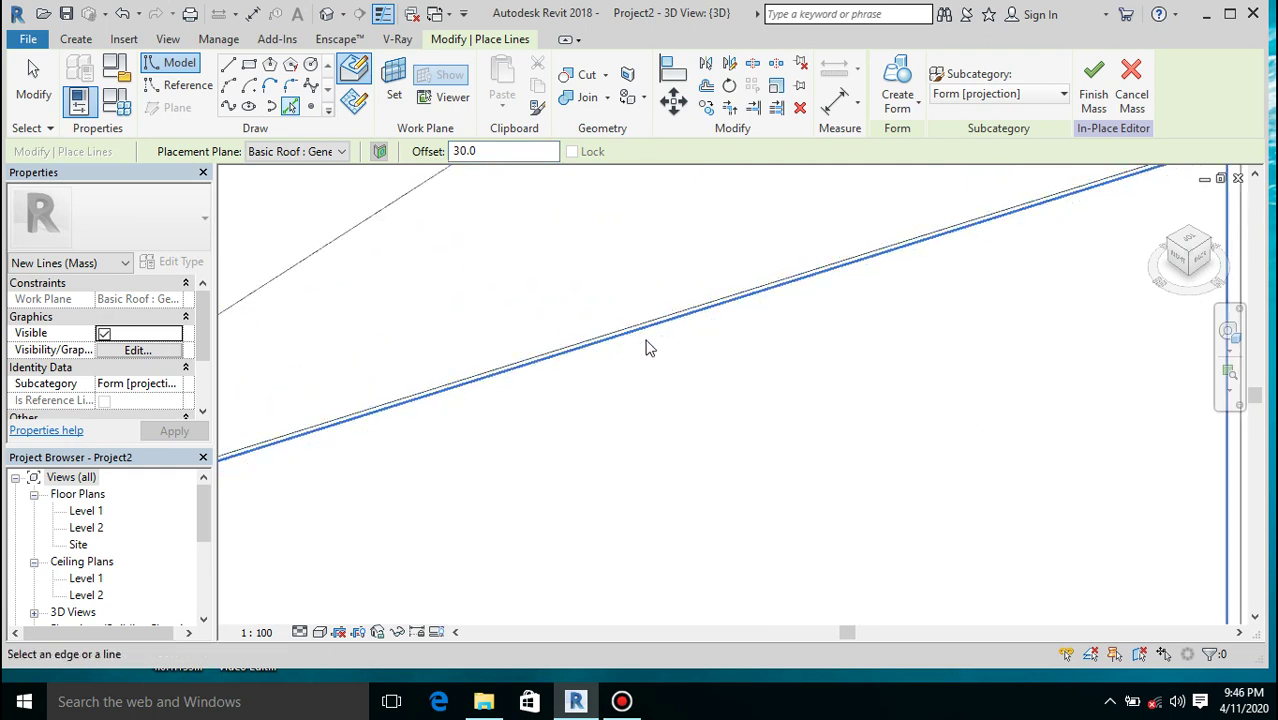
click(643, 336)
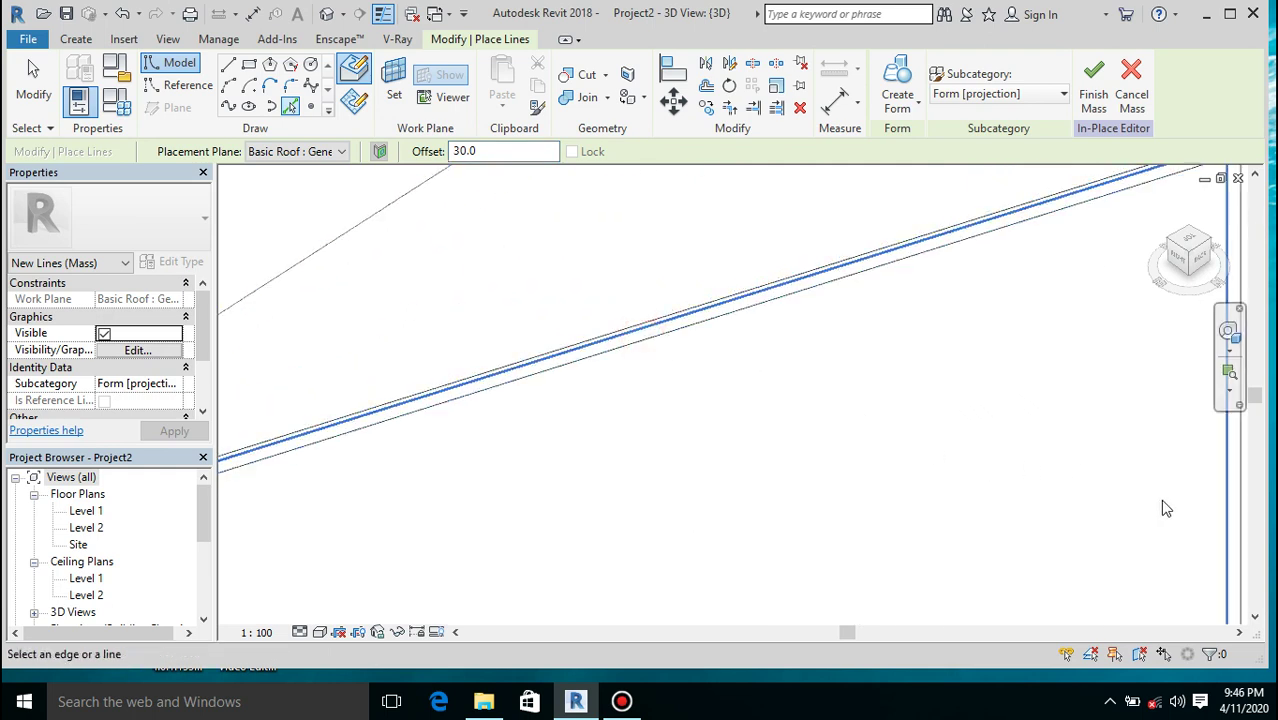
click(1222, 530)
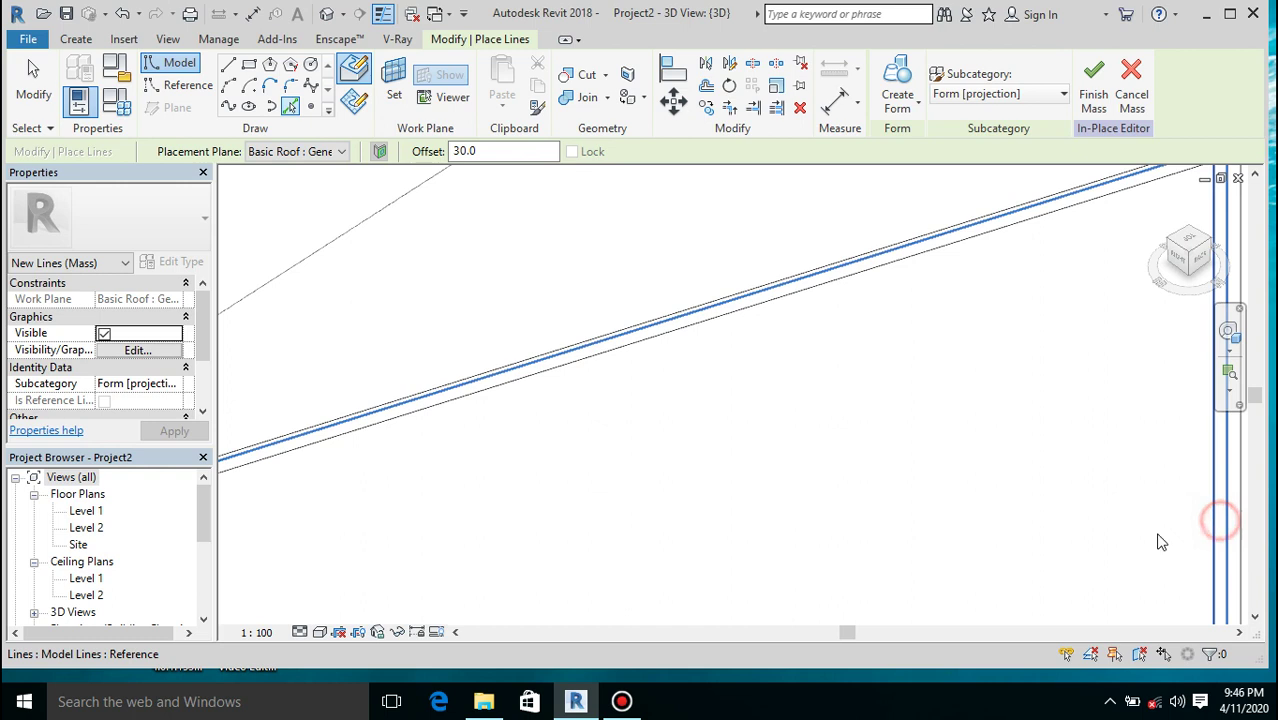
scroll(950, 528, down, 2)
scroll(900, 336, down, 2)
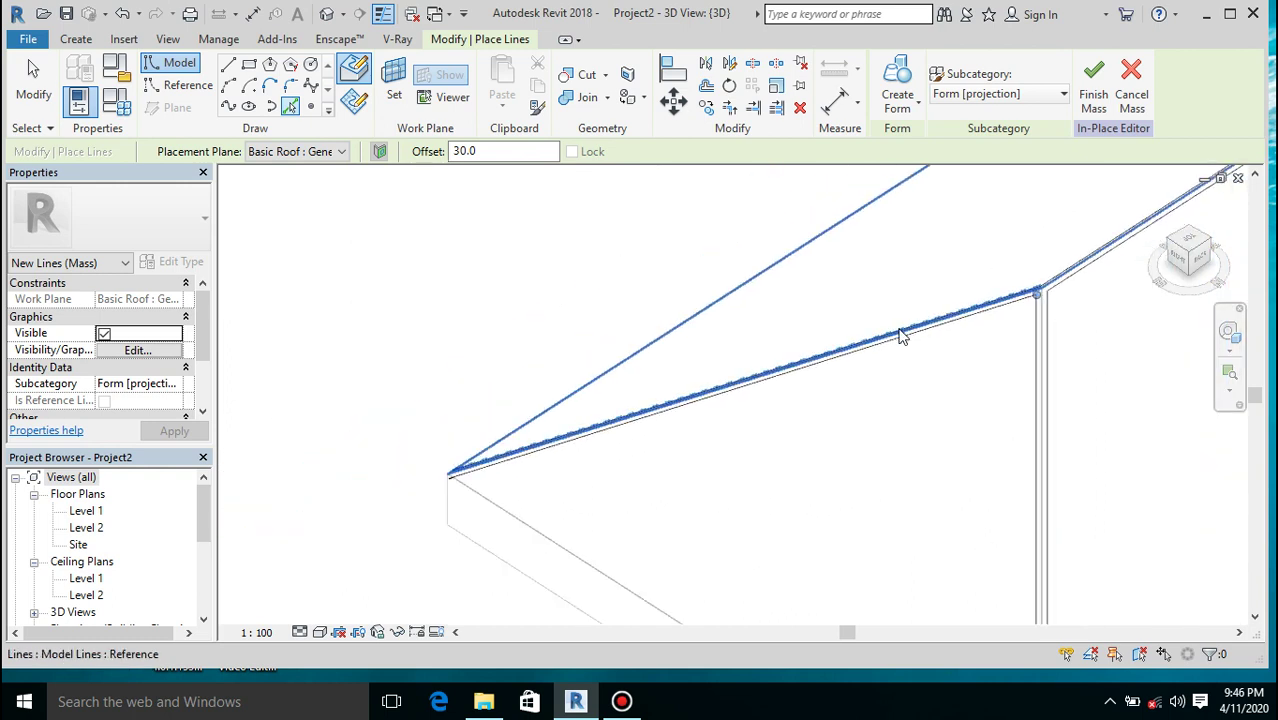
Reset the offset to 0 and trace the hip face's lower eave edge
click(468, 150)
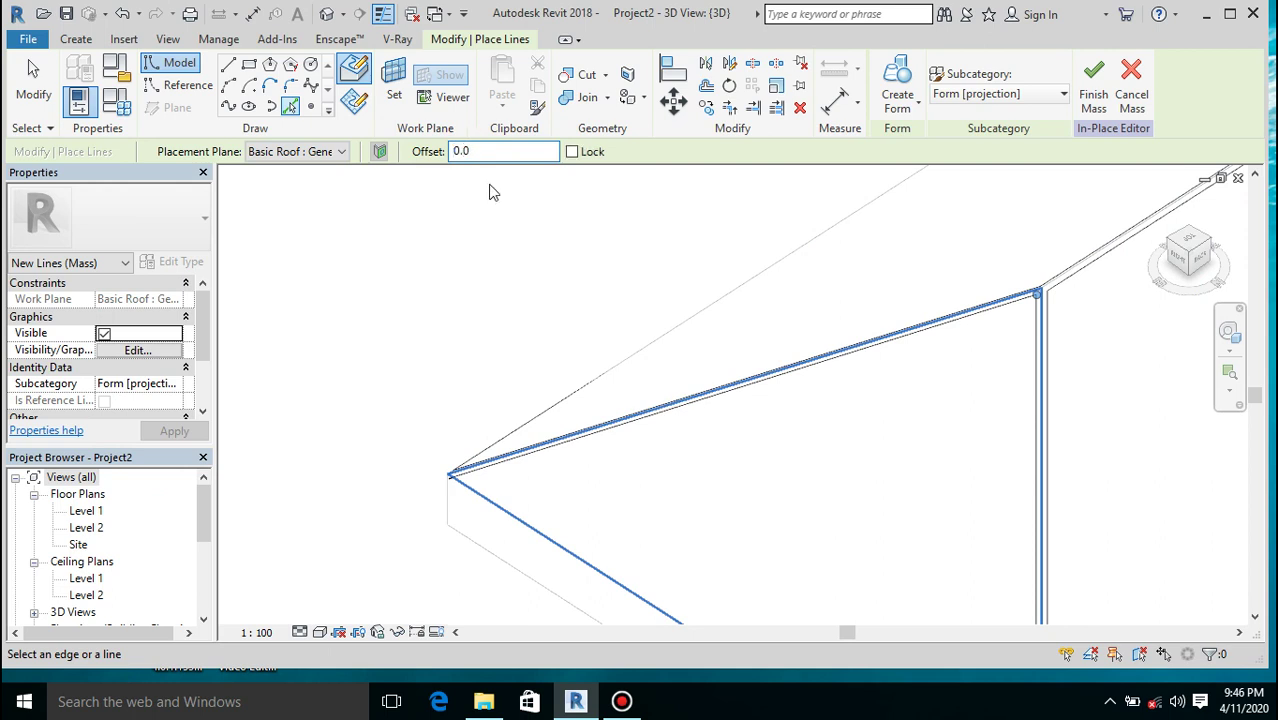
click(564, 554)
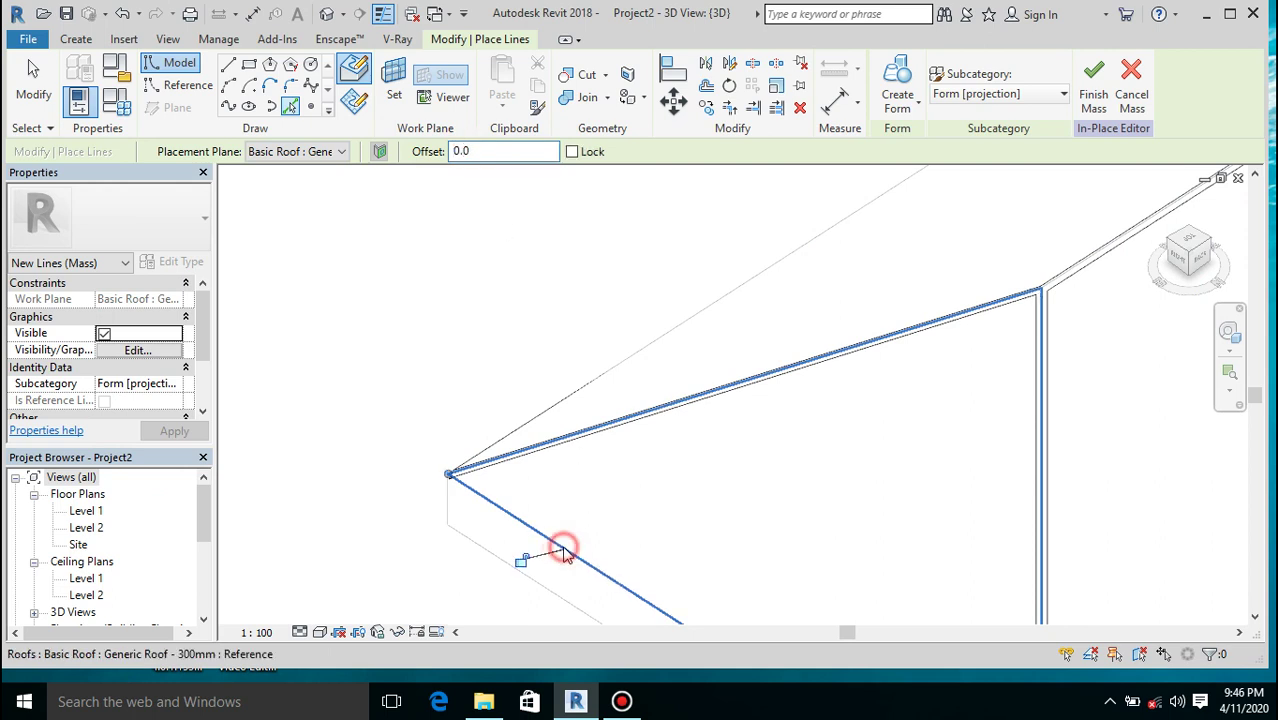
click(729, 107)
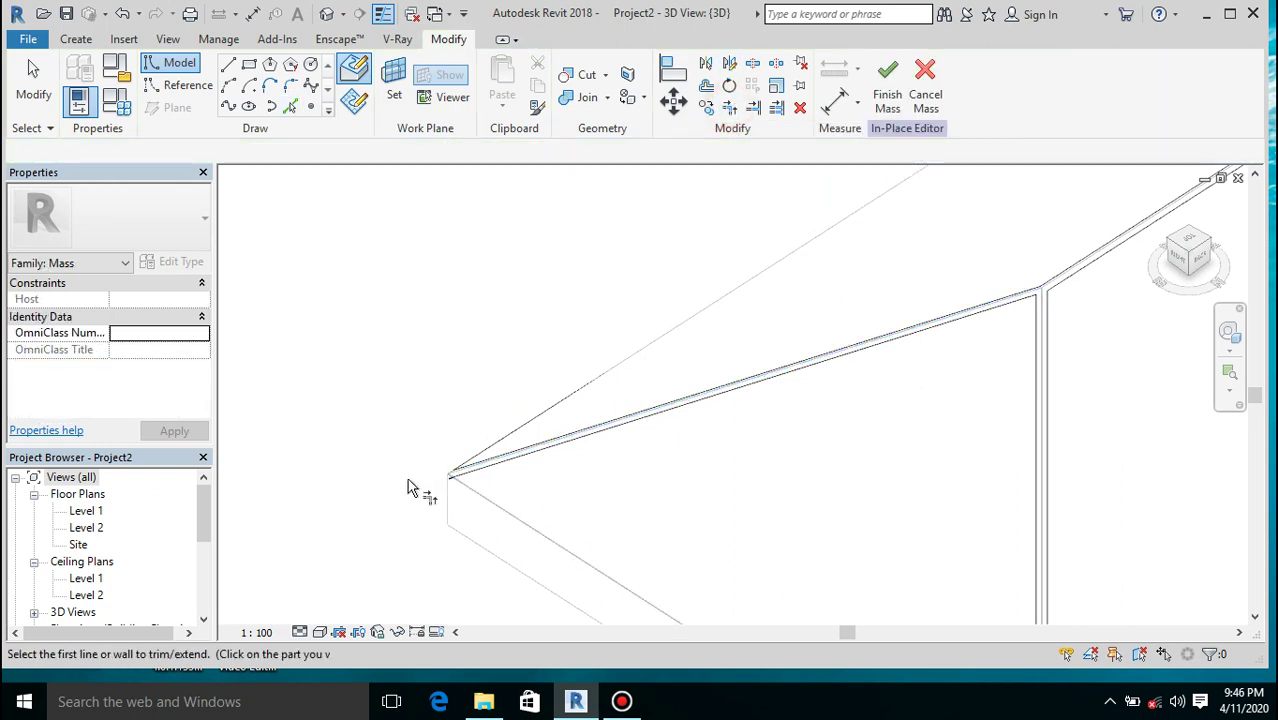
Trim the hip face's edge lines into clean corners at both eave corners
click(462, 476)
click(477, 514)
scroll(402, 397, down, 5)
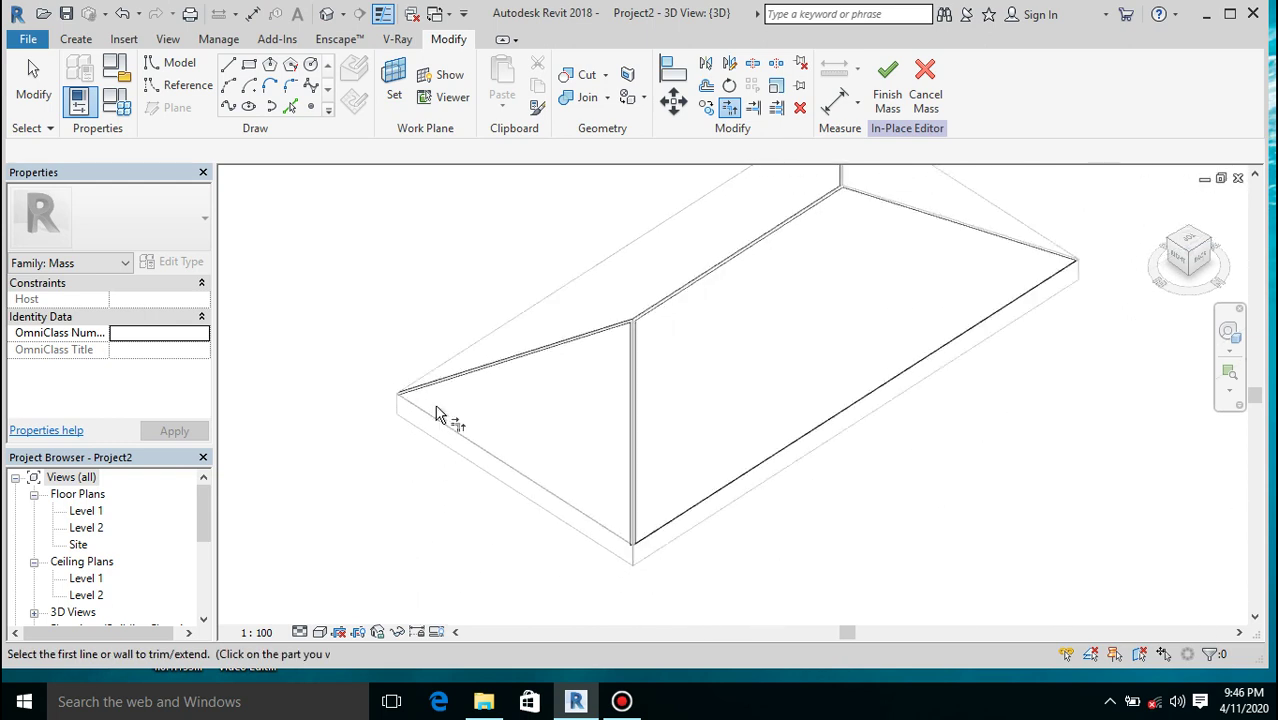
scroll(633, 546, up, 5)
click(628, 560)
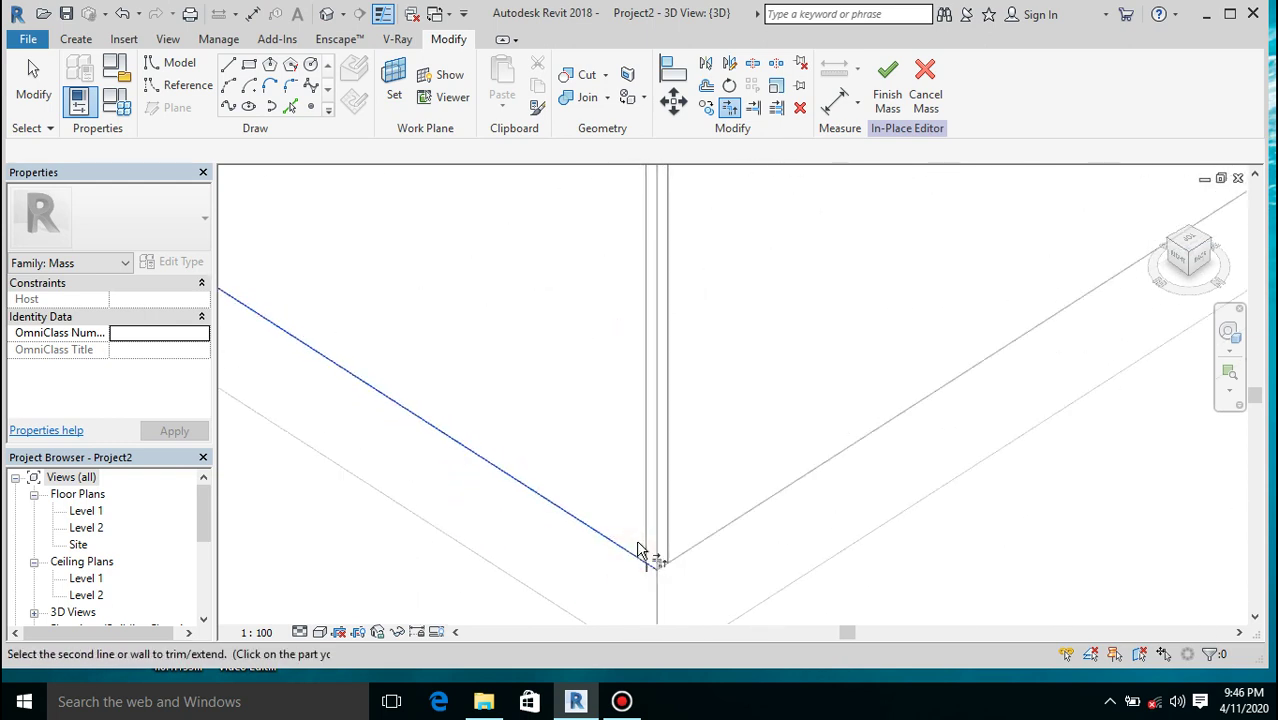
click(648, 536)
scroll(747, 538, down, 5)
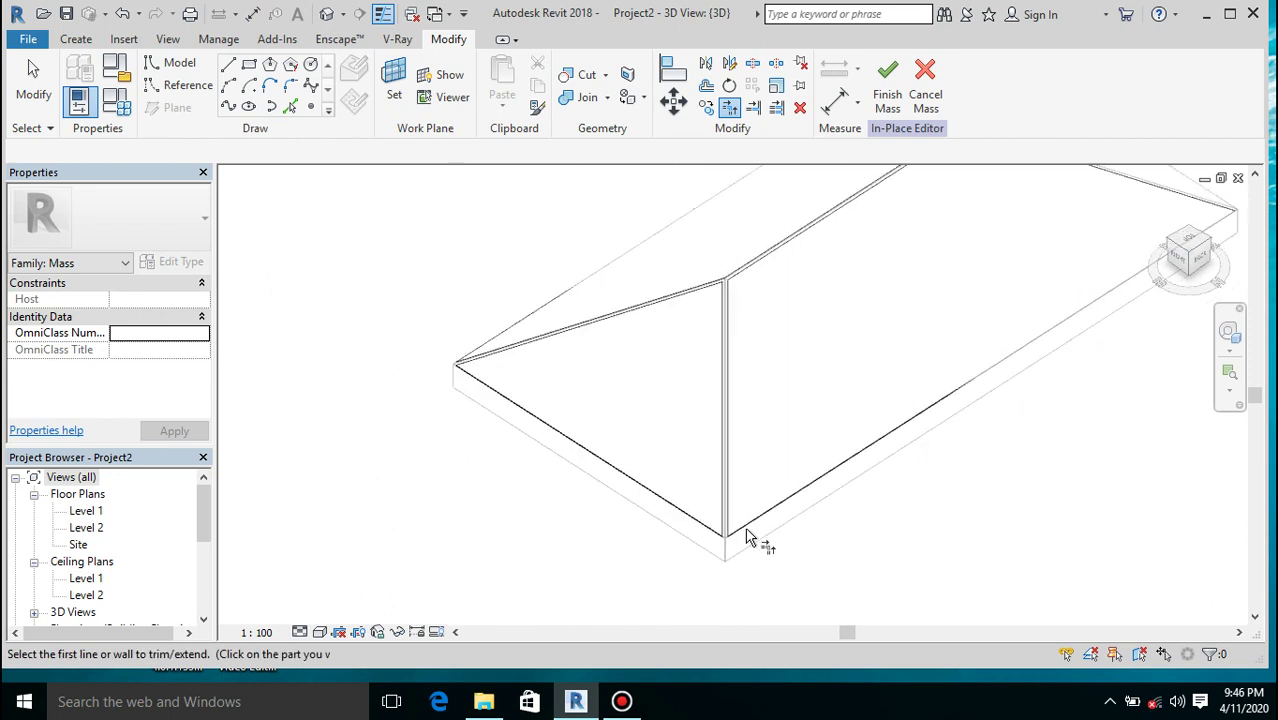
Set the work plane on the fourth roof slope and switch to picking edges as lines
click(1196, 255)
click(1188, 237)
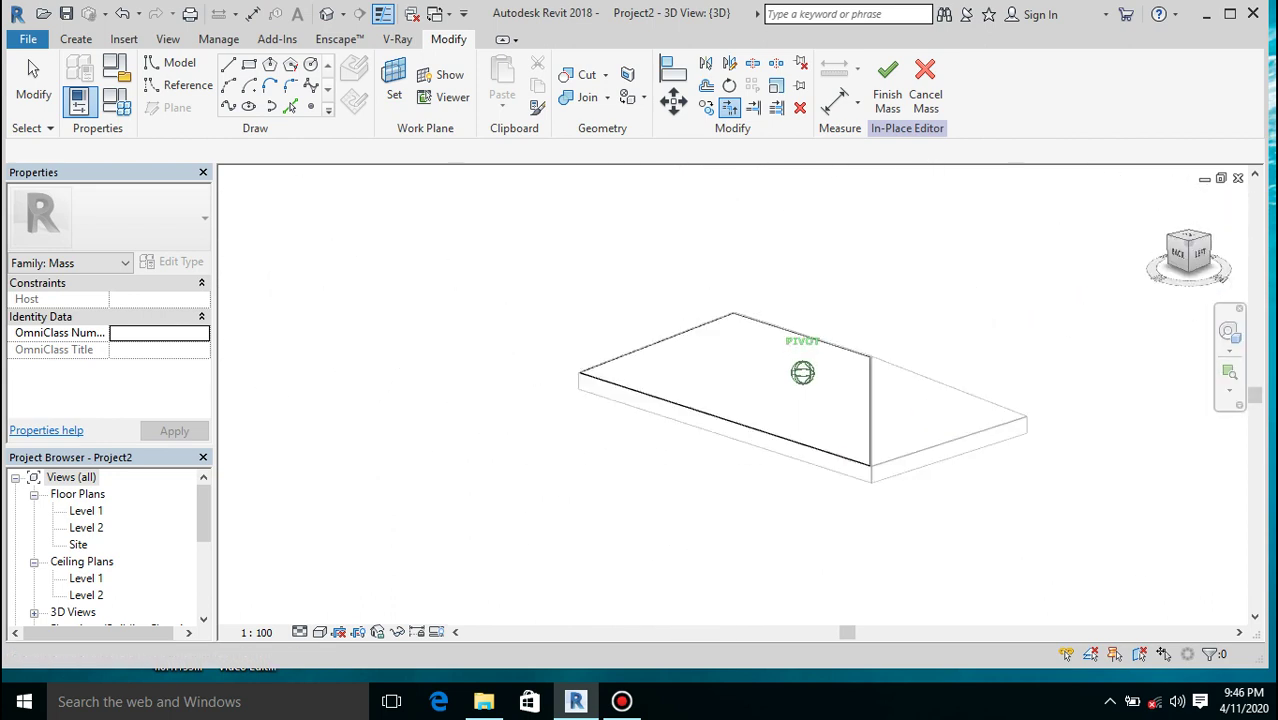
scroll(940, 422, up, 3)
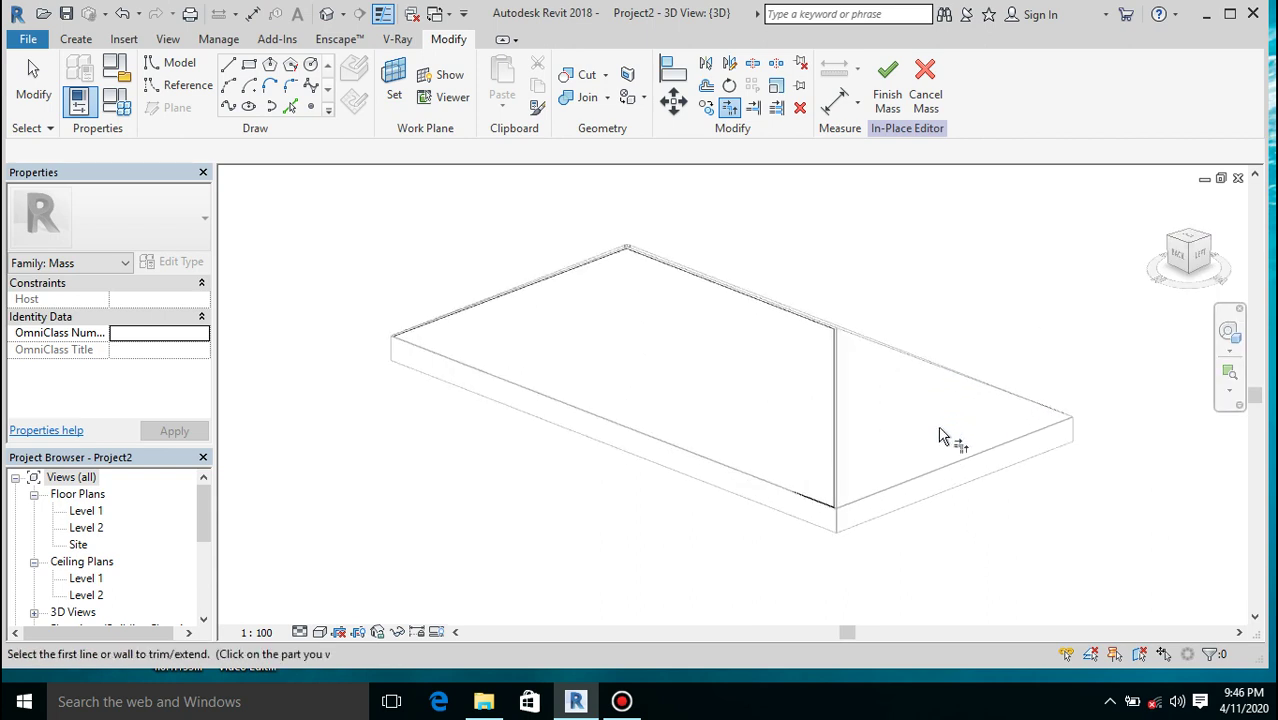
click(393, 85)
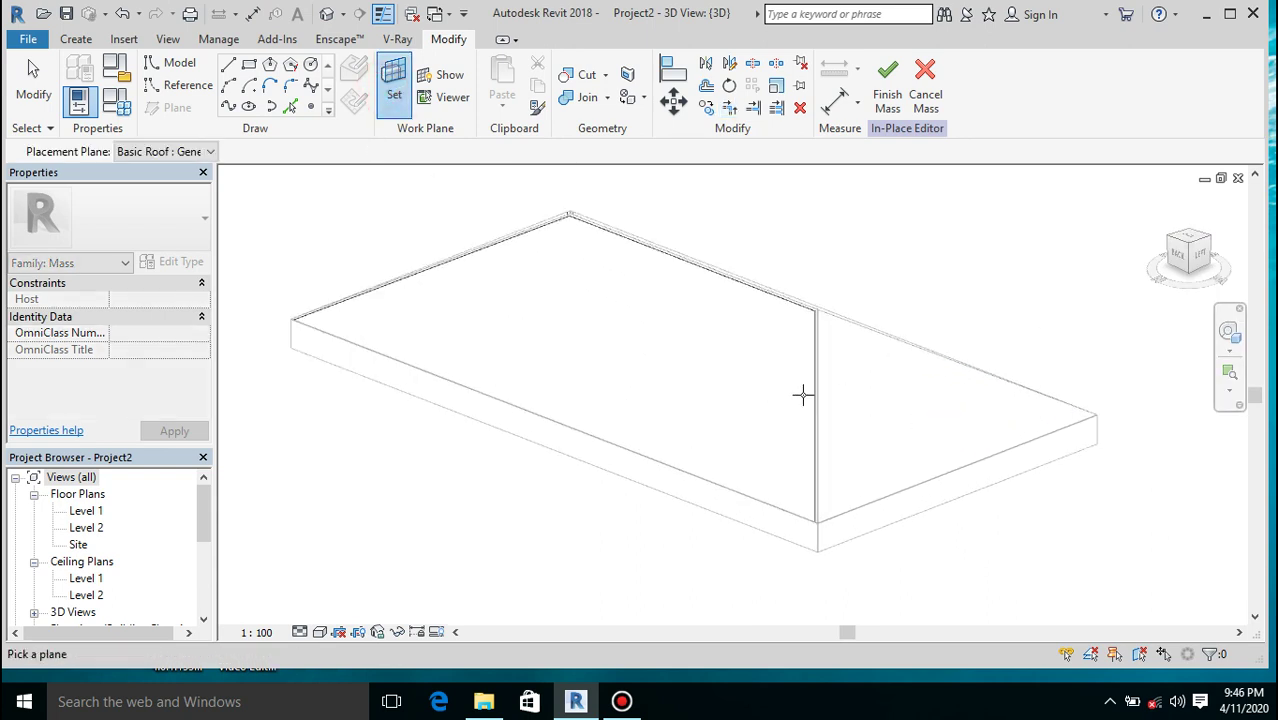
click(848, 328)
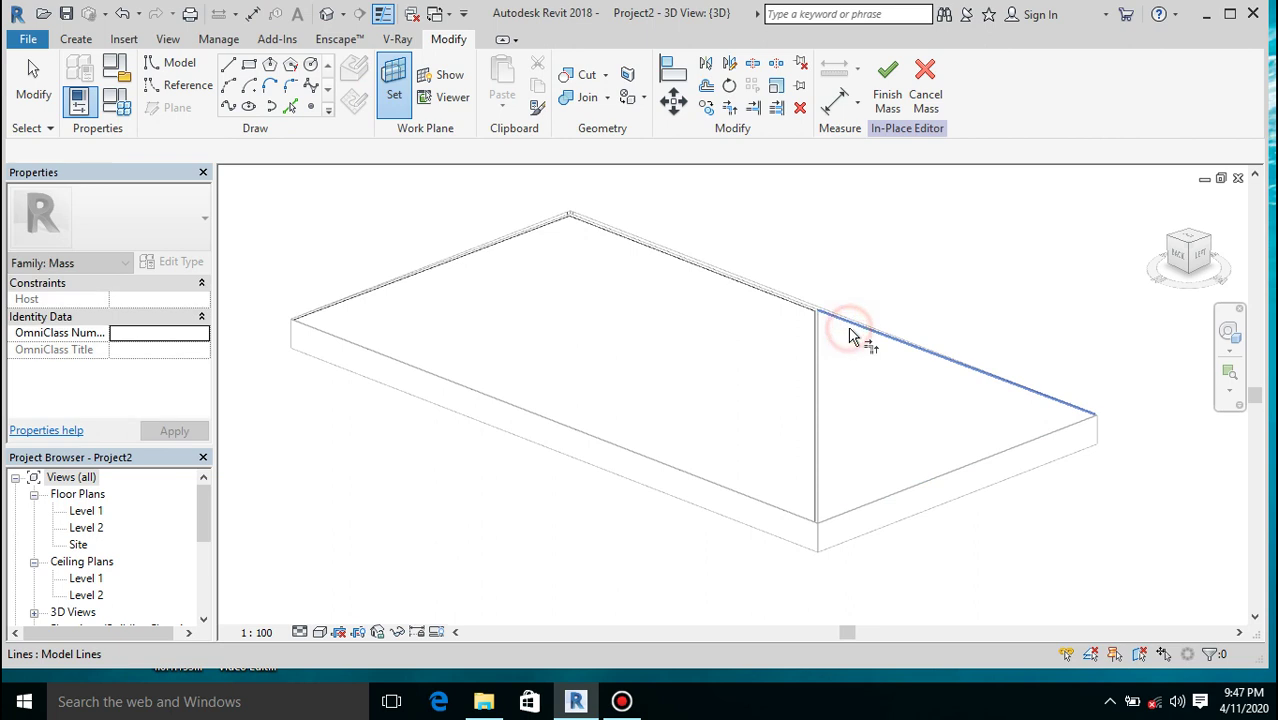
key(t)
key(r)
click(295, 112)
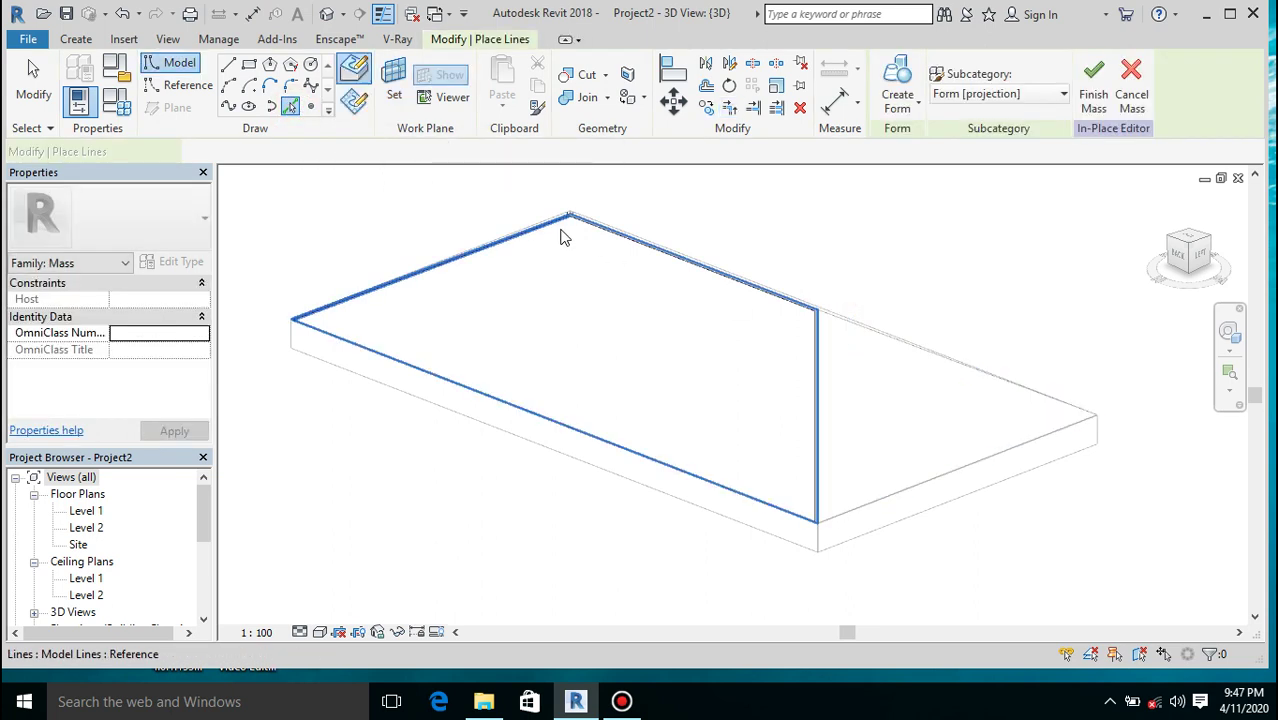
Set the offset to 30 and trace the fourth slope's upper roof edges as lines
click(489, 151)
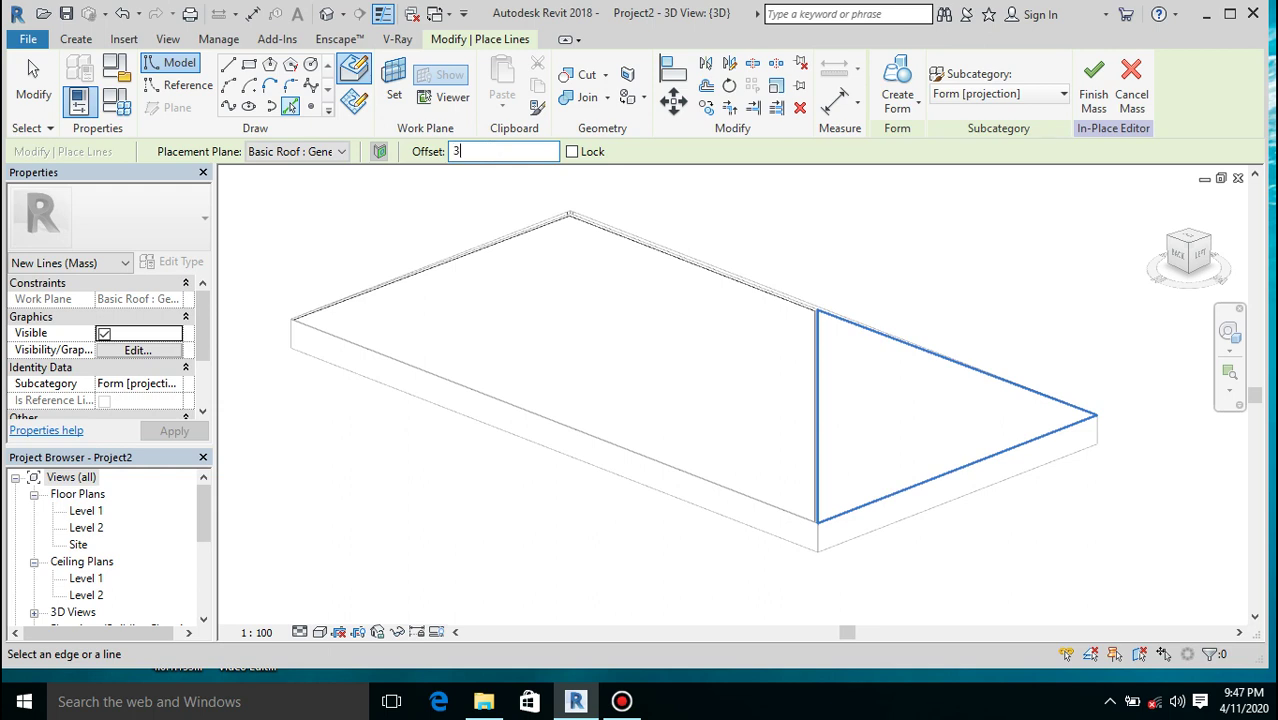
key(Return)
drag(1210, 258, 1183, 268)
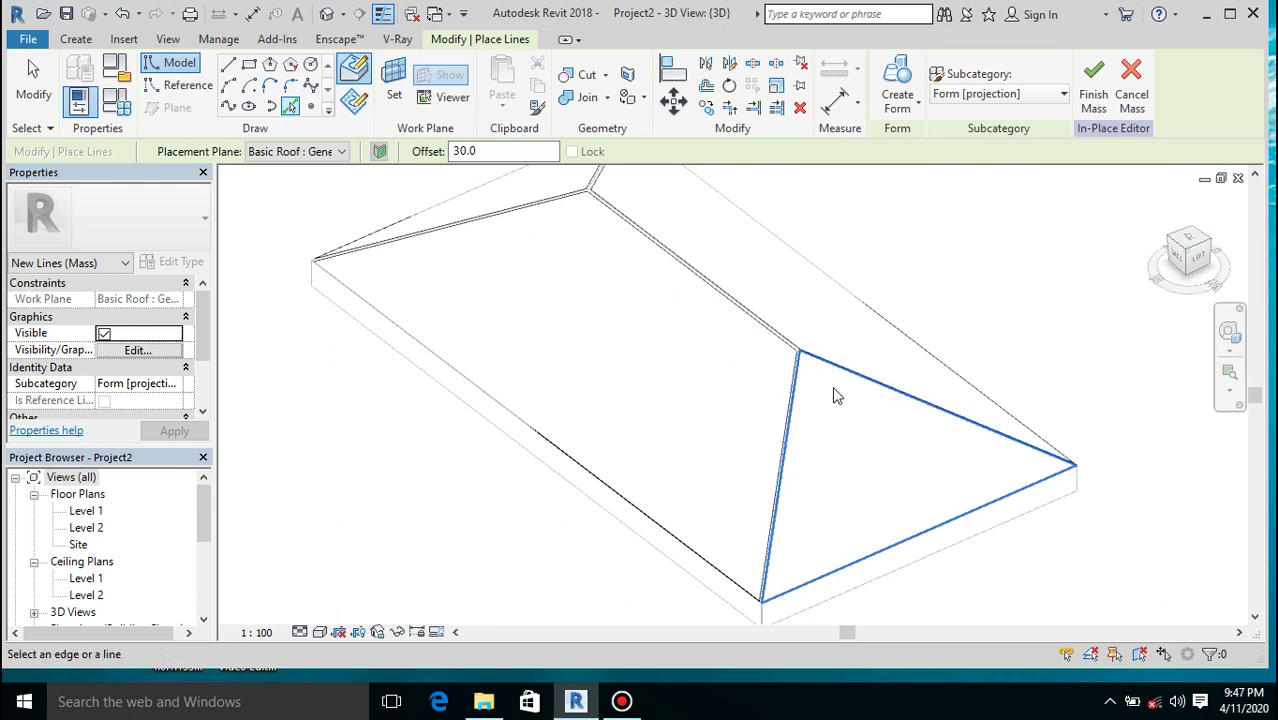
scroll(834, 392, up, 3)
scroll(796, 308, up, 3)
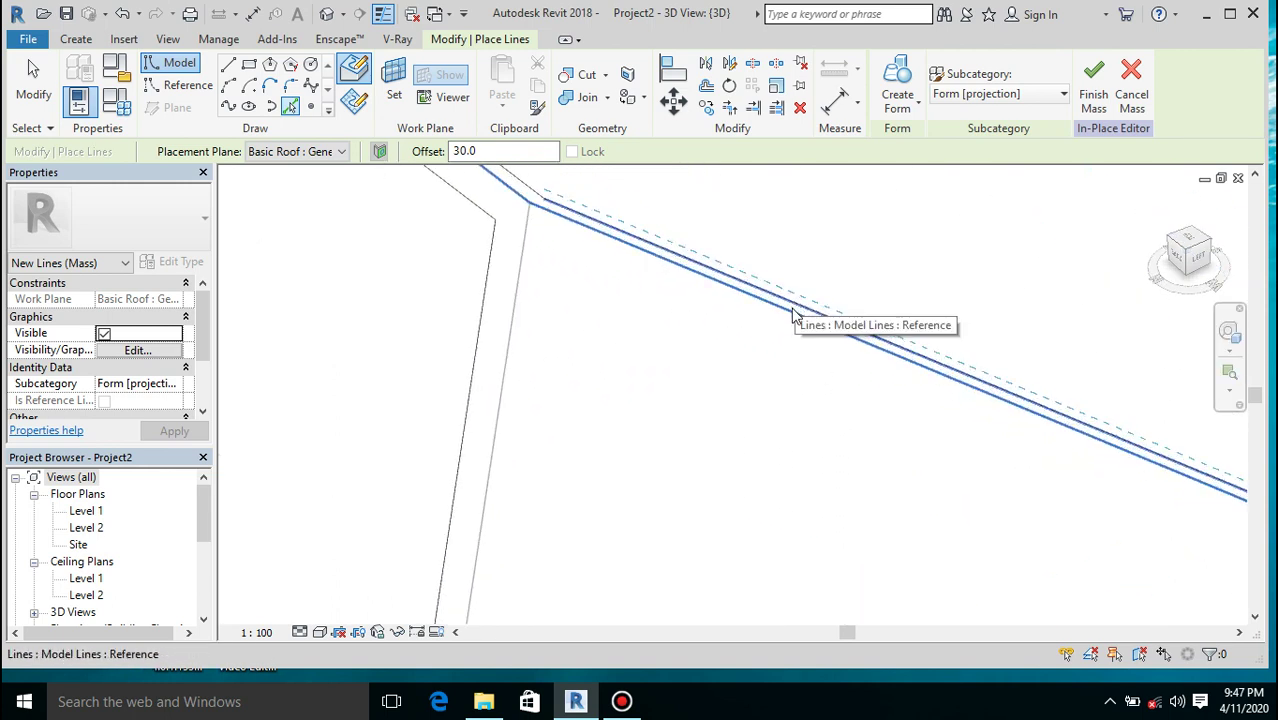
click(791, 319)
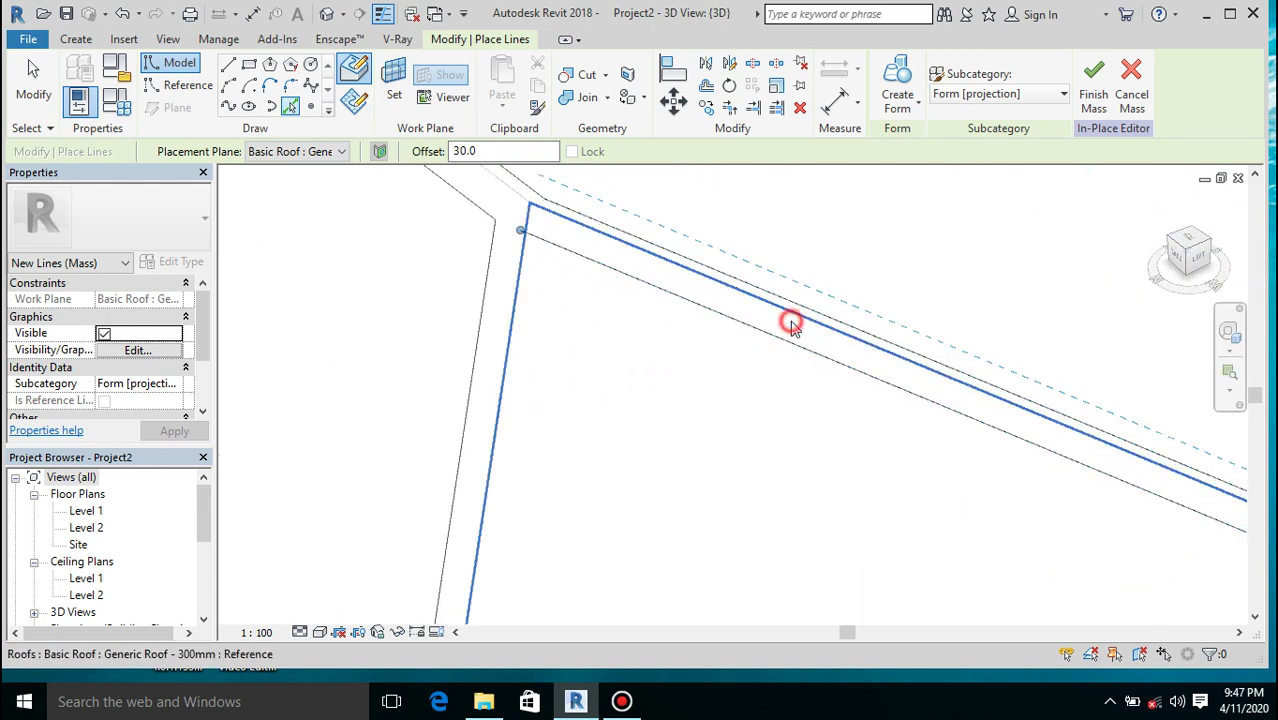
click(494, 452)
scroll(571, 356, down, 4)
click(573, 363)
Change the offset to 0.0 and trace the lower eave edge
click(469, 150)
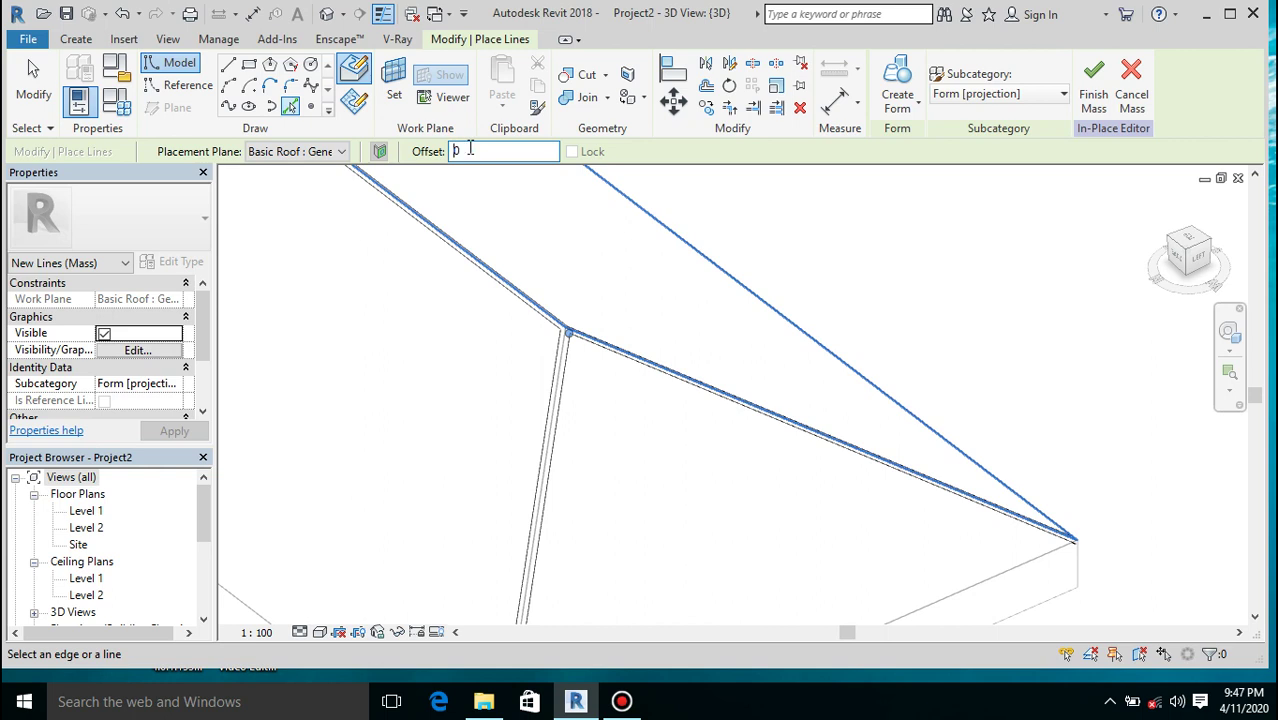
text(.0)
click(934, 594)
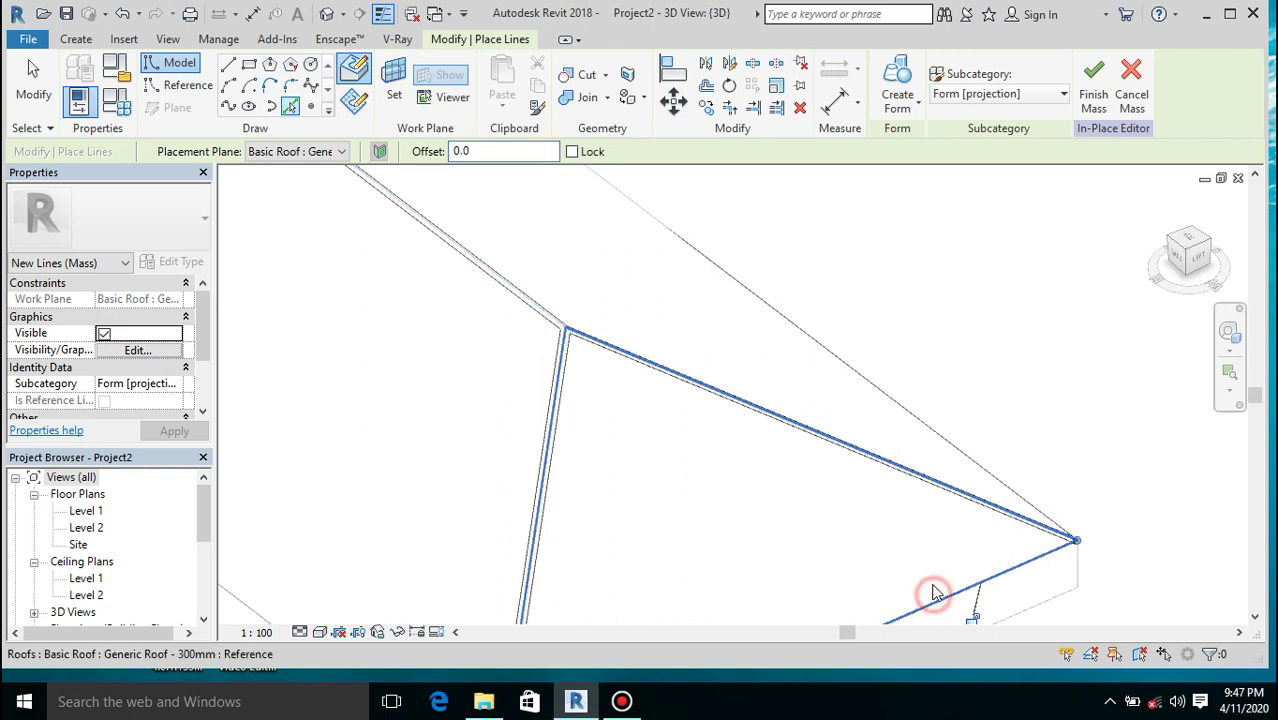
scroll(846, 421, down, 2)
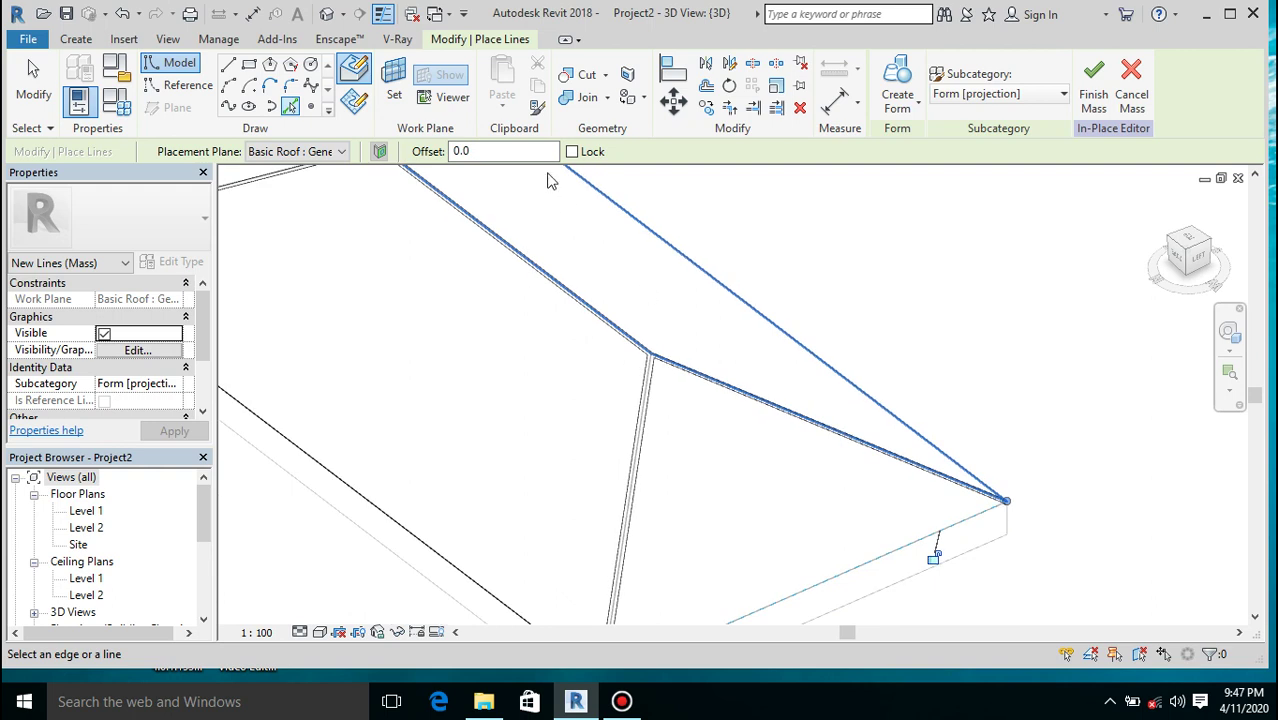
click(730, 110)
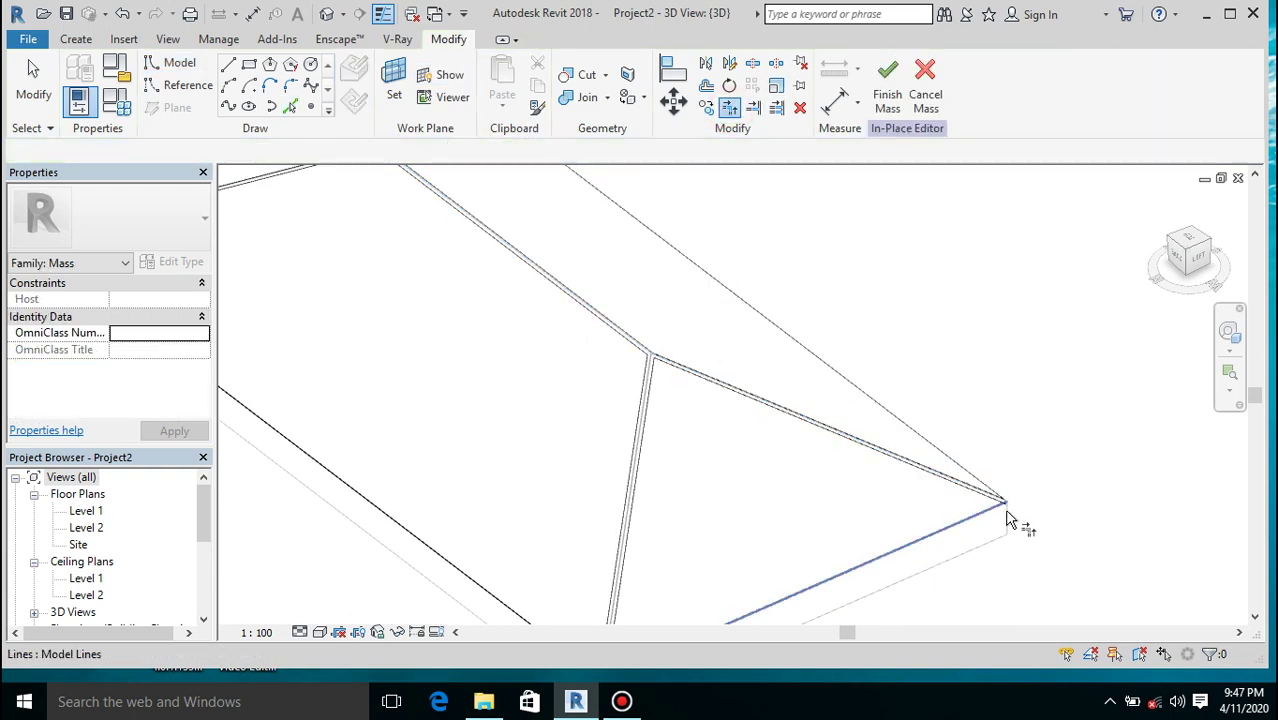
Trim/extend the fourth slope's edge lines so they meet cleanly at every corner
scroll(1008, 520, up, 3)
click(965, 477)
click(970, 490)
scroll(1013, 371, down, 3)
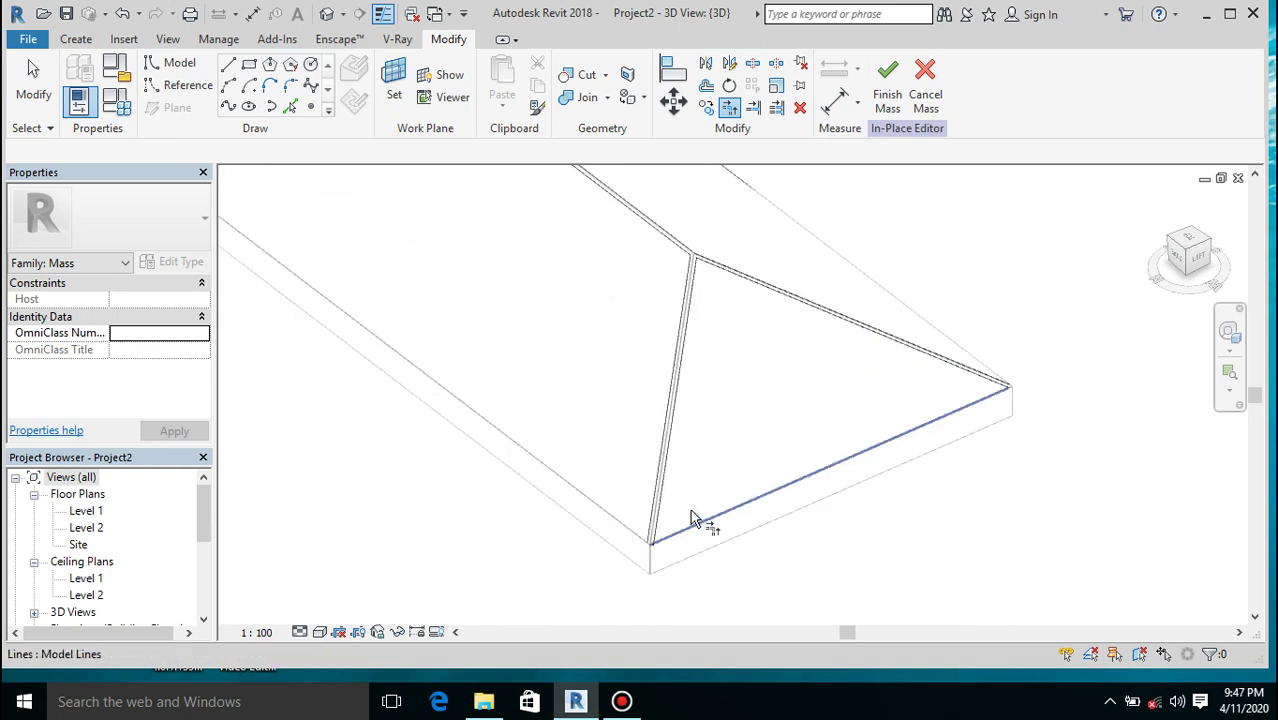
scroll(647, 543, up, 3)
click(647, 543)
click(680, 540)
click(700, 549)
scroll(820, 525, down, 1)
scroll(818, 524, down, 4)
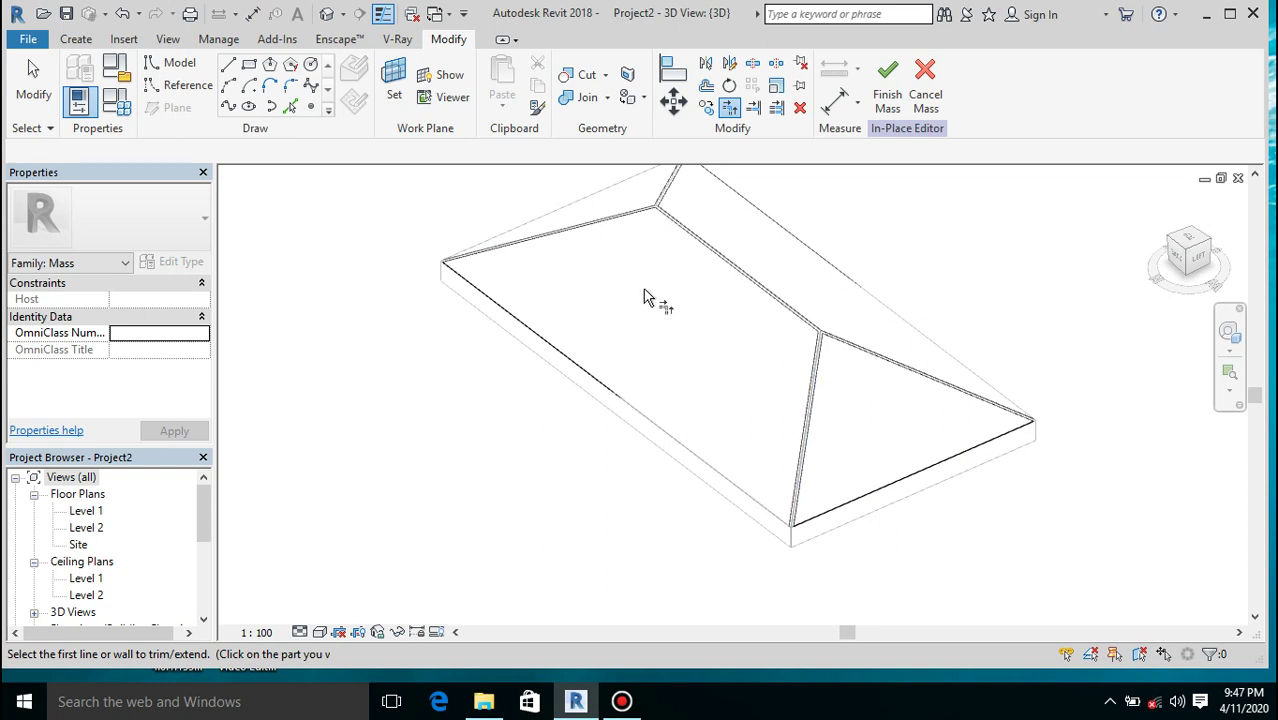
key(Escape)
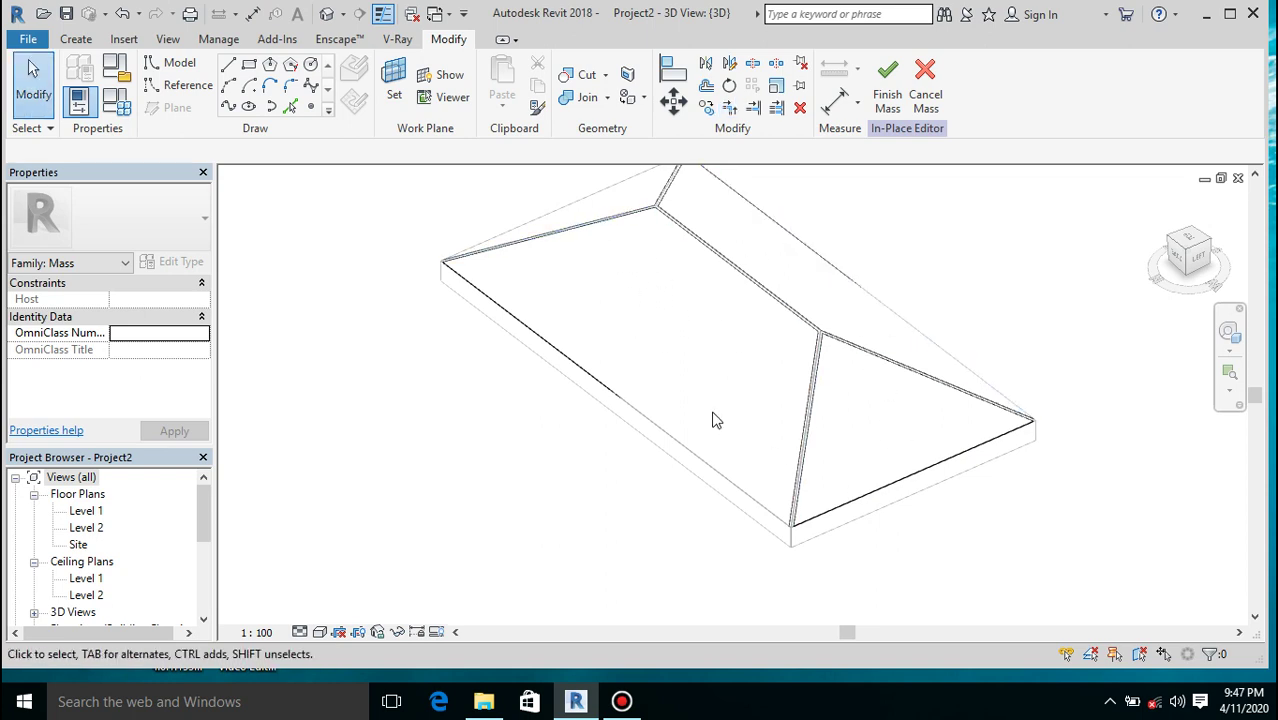
key(Tab)
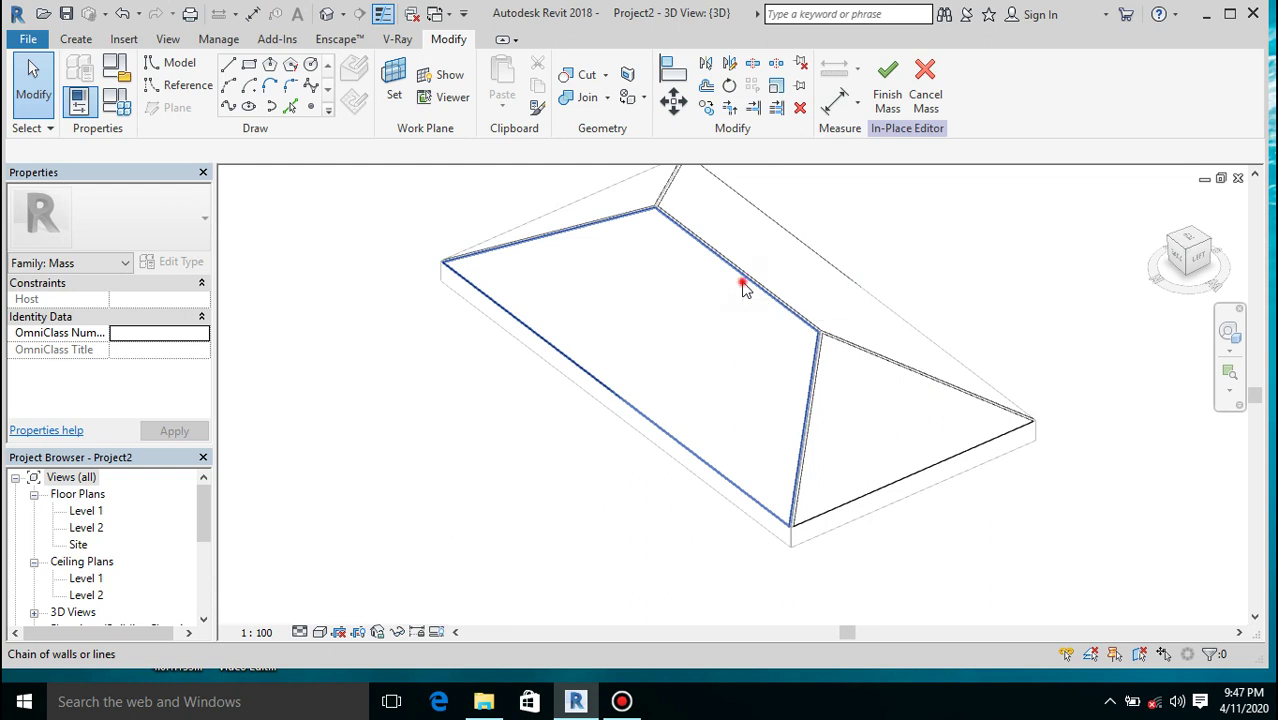
Create a solid form from the four-line roof-face chain and change its thickness from 3000 to 20
click(745, 285)
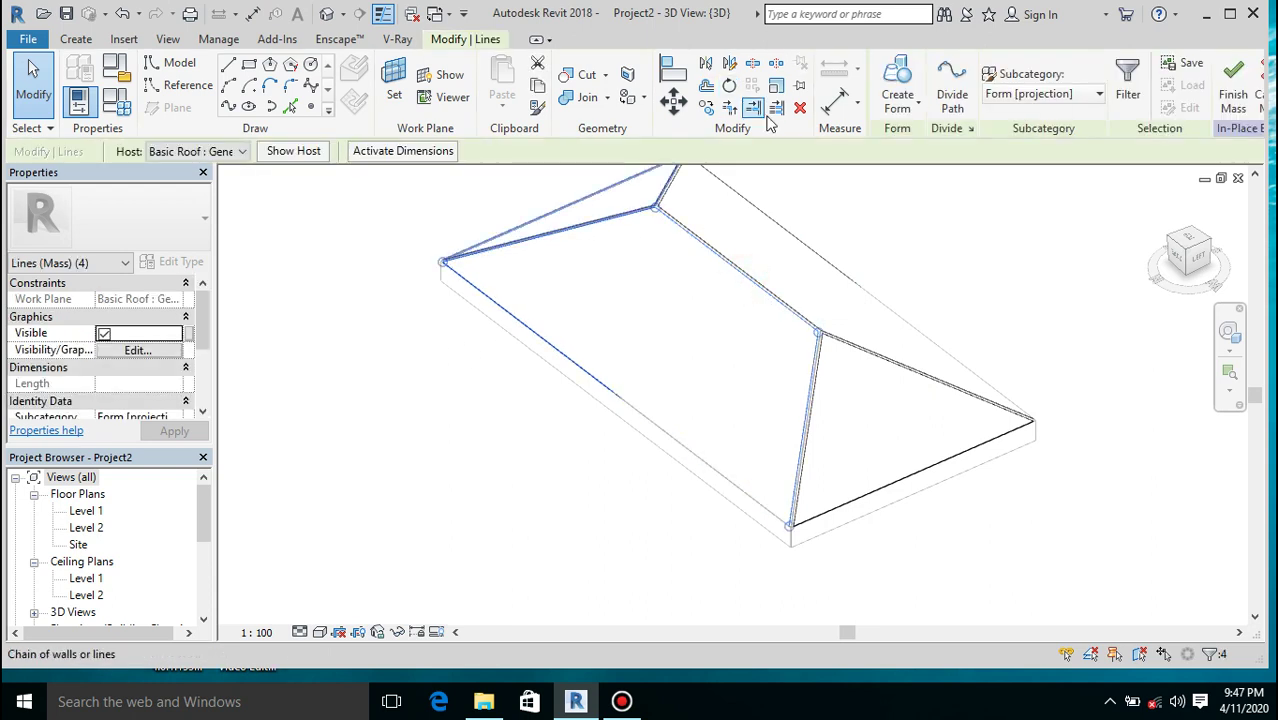
click(898, 76)
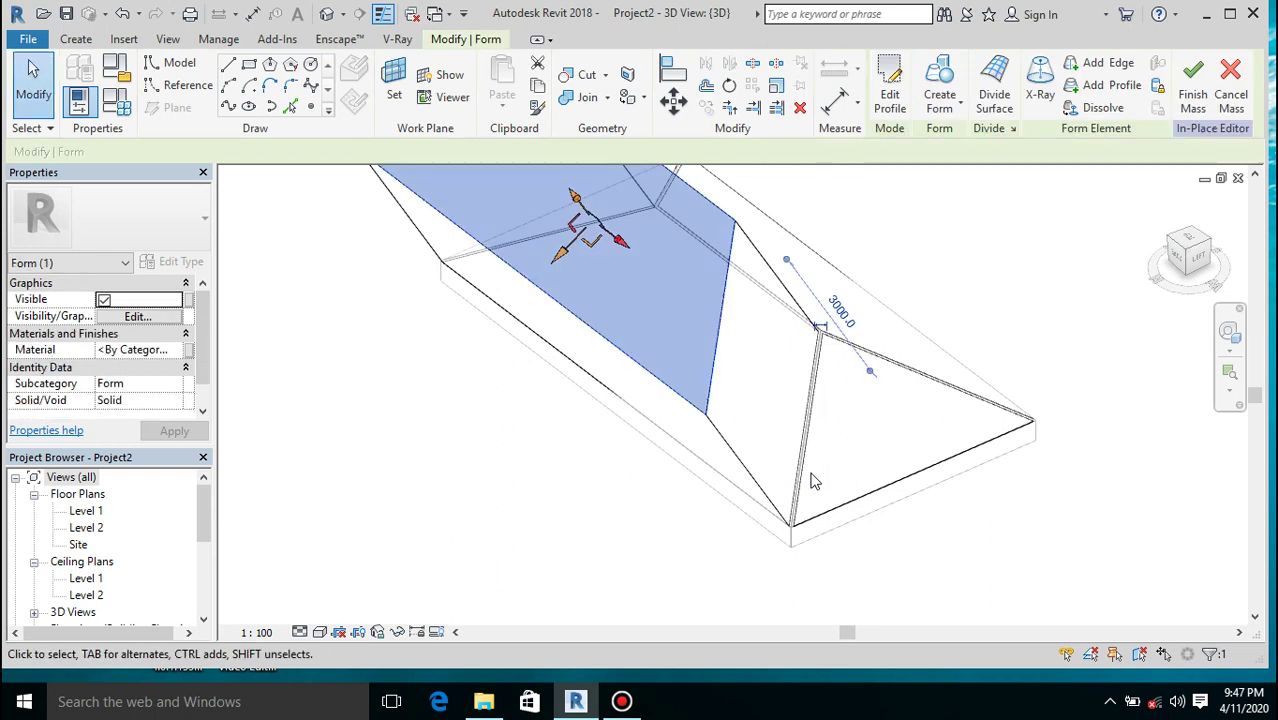
click(845, 308)
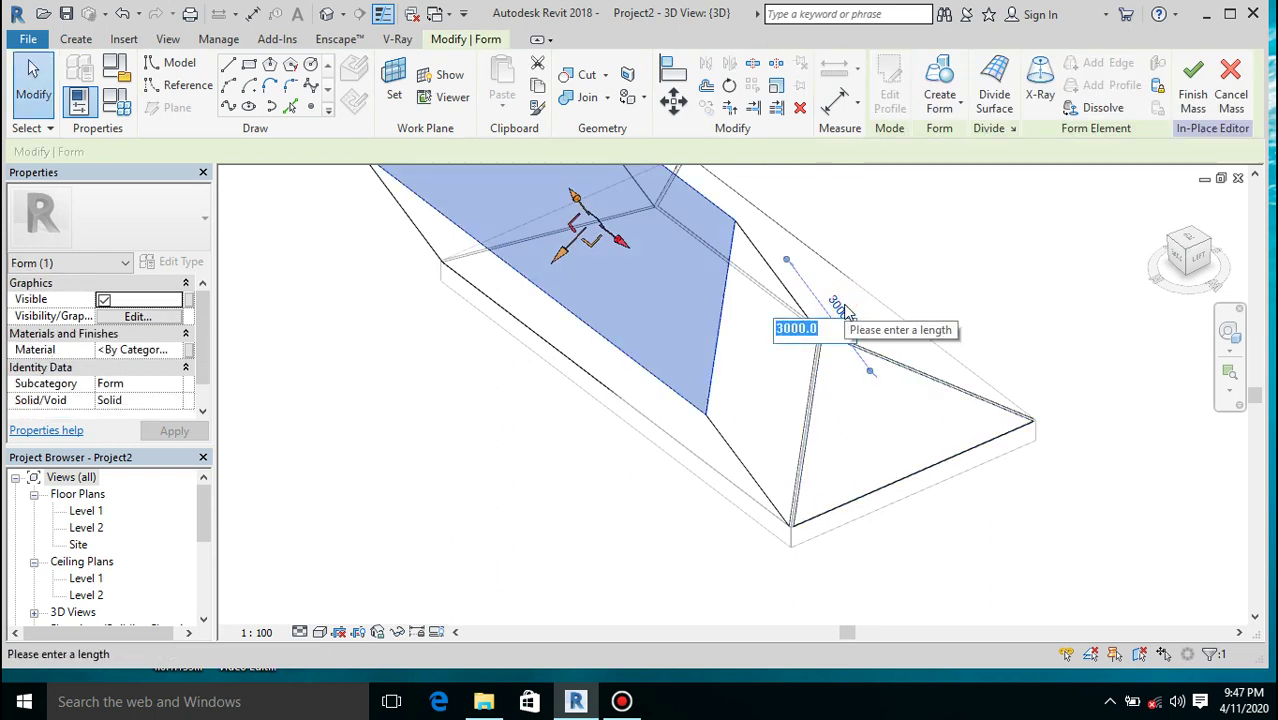
text(20)
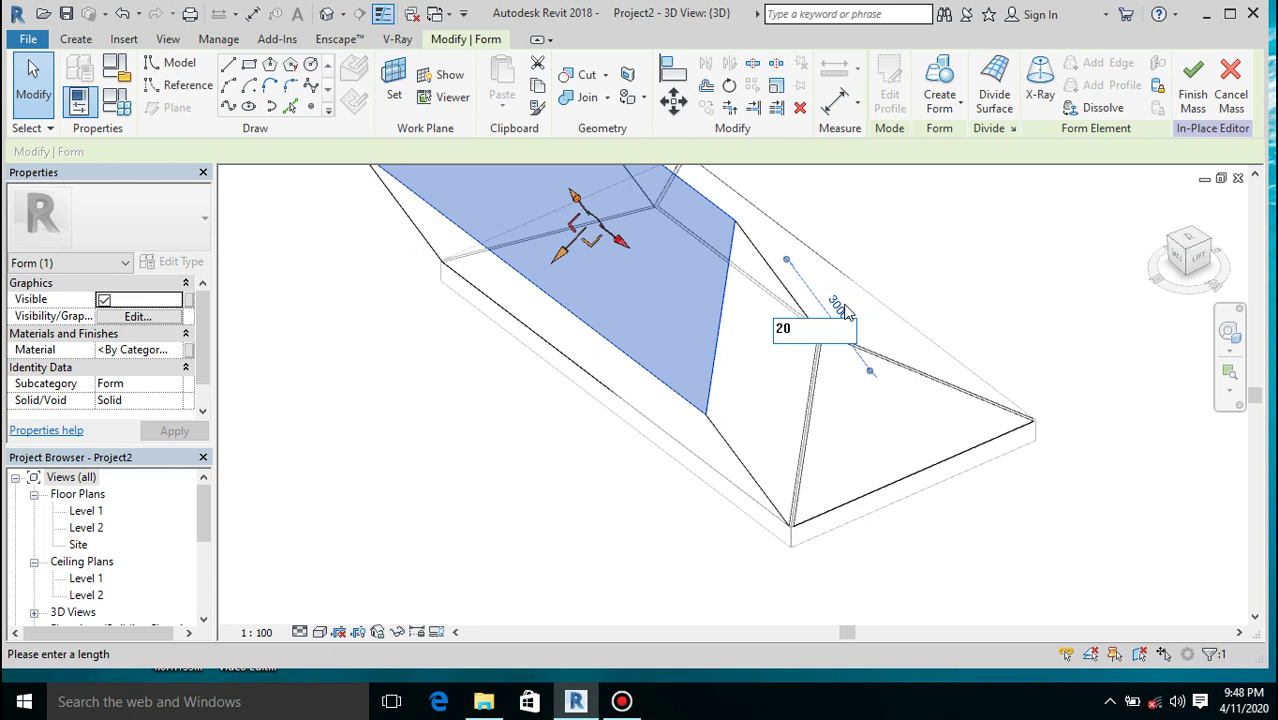
key(Return)
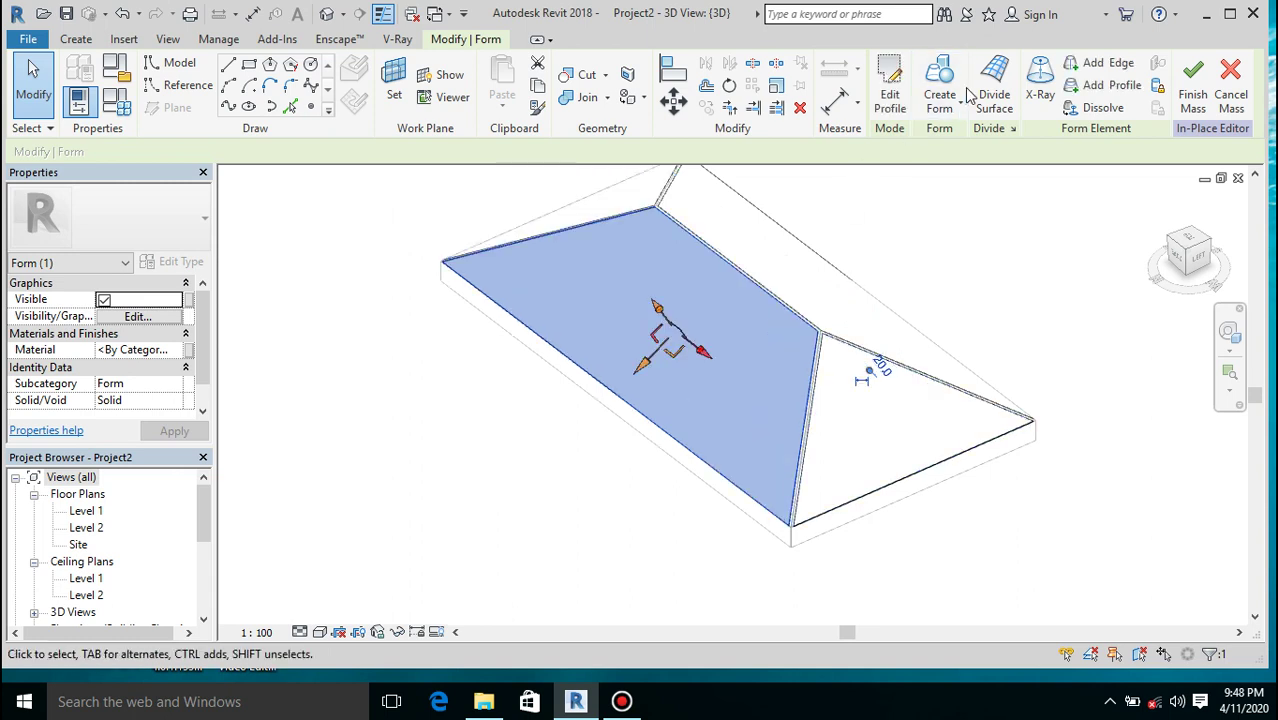
Divide the form's surface with U and V grids both spaced by distance 300
click(998, 82)
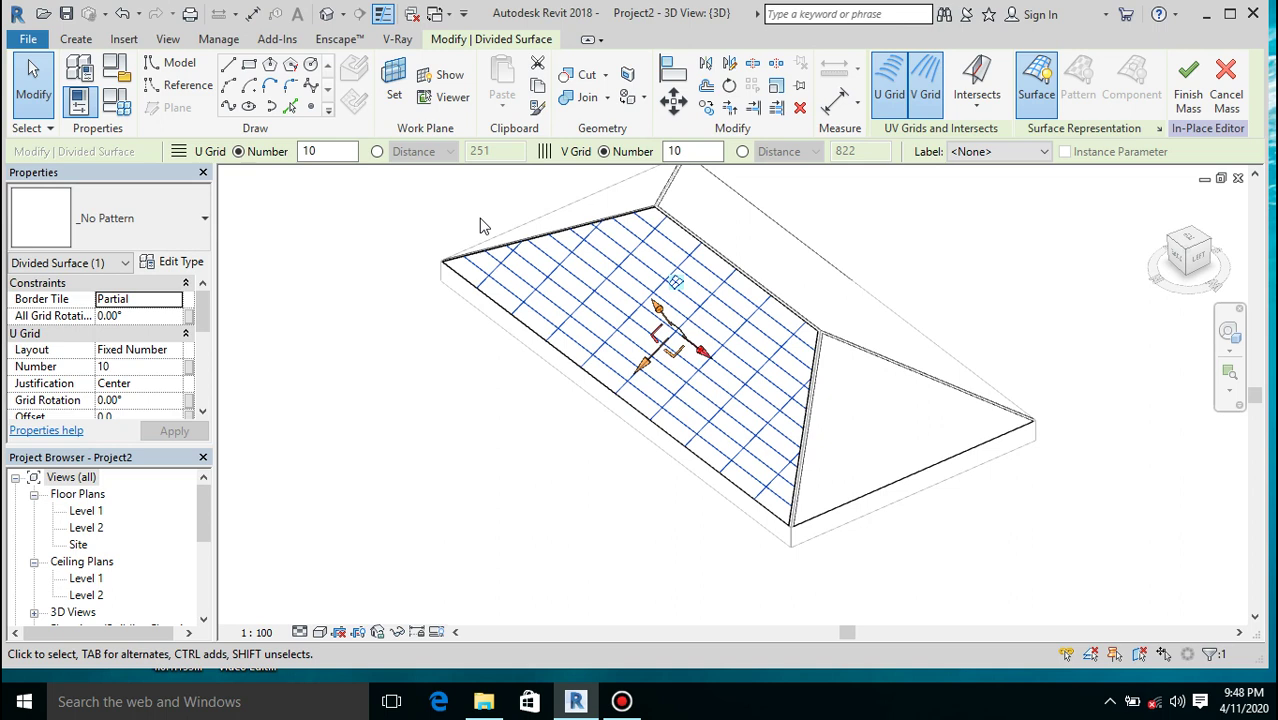
click(377, 152)
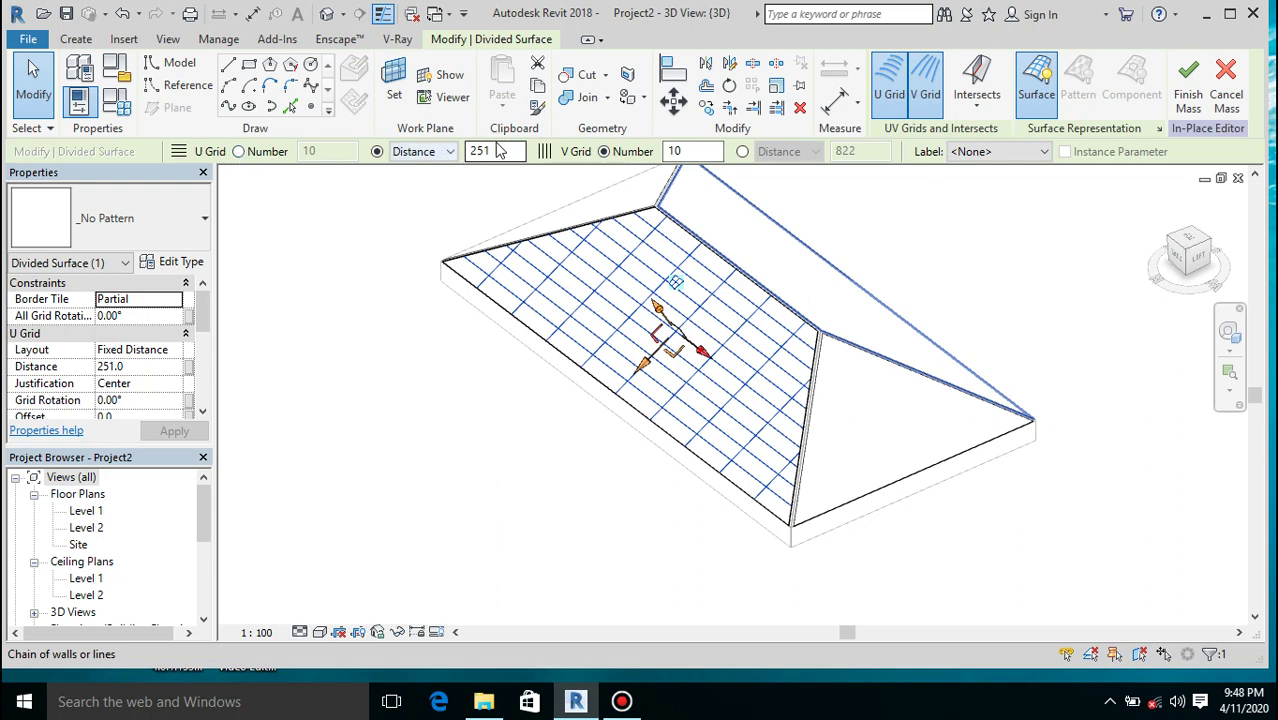
click(506, 151)
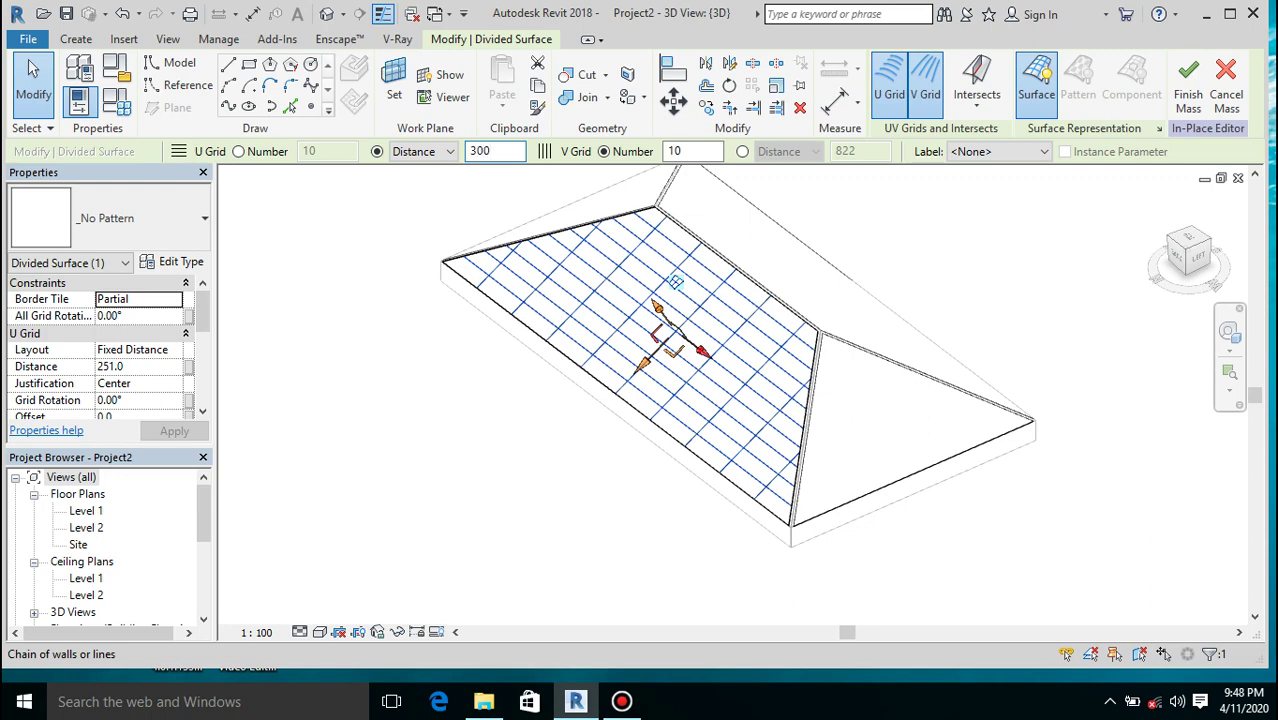
text(300)
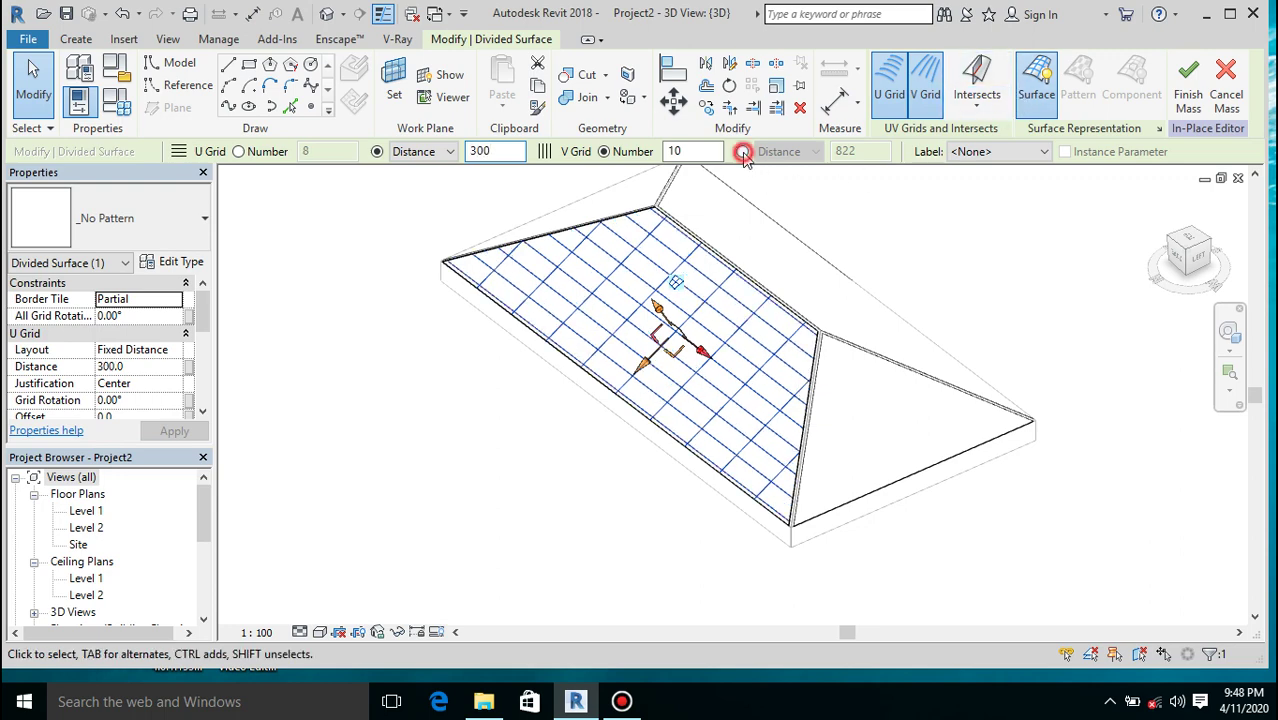
click(742, 151)
click(875, 152)
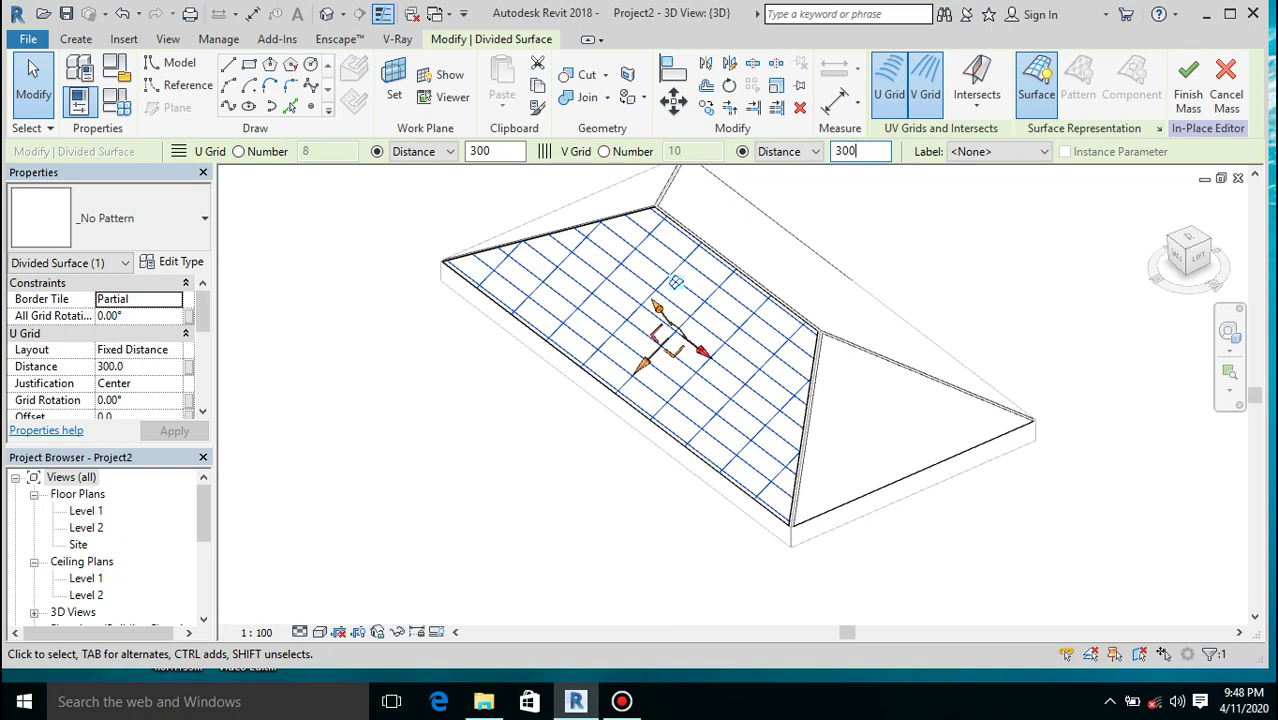
key(Return)
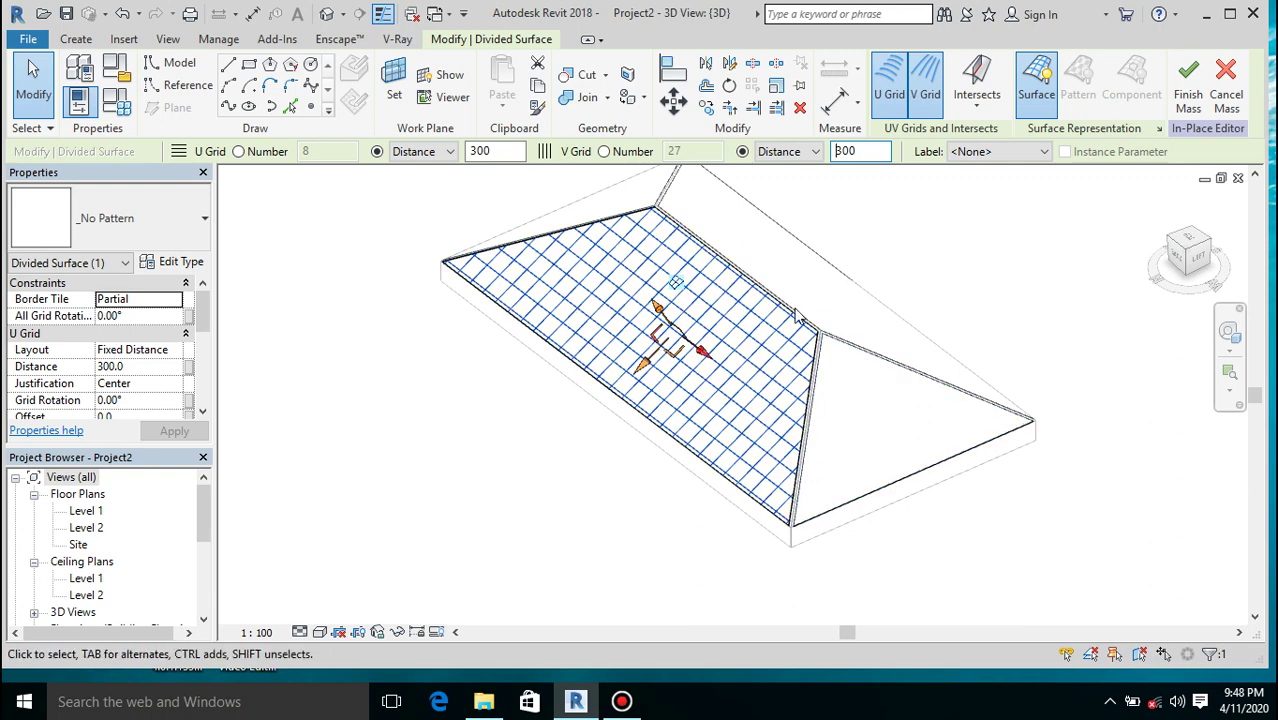
click(964, 248)
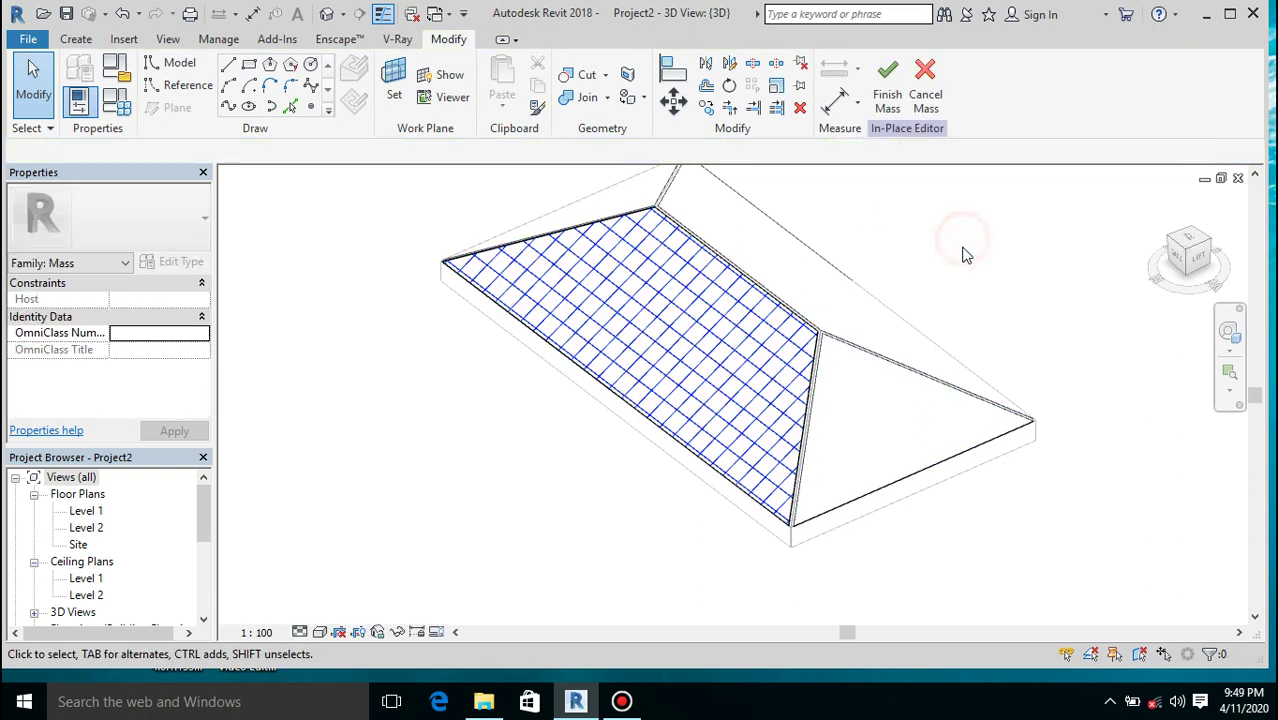
Build a solid form from the hip face's three lines at 20 depth and divide its surface
click(862, 358)
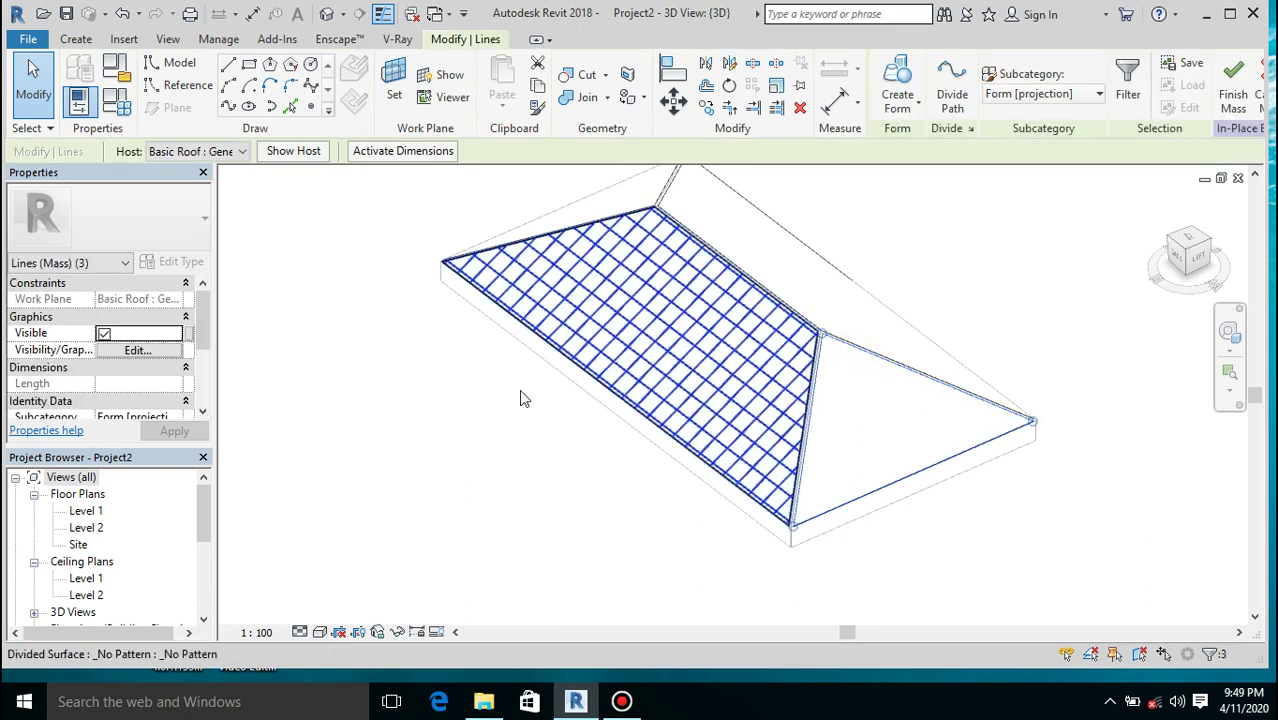
click(897, 80)
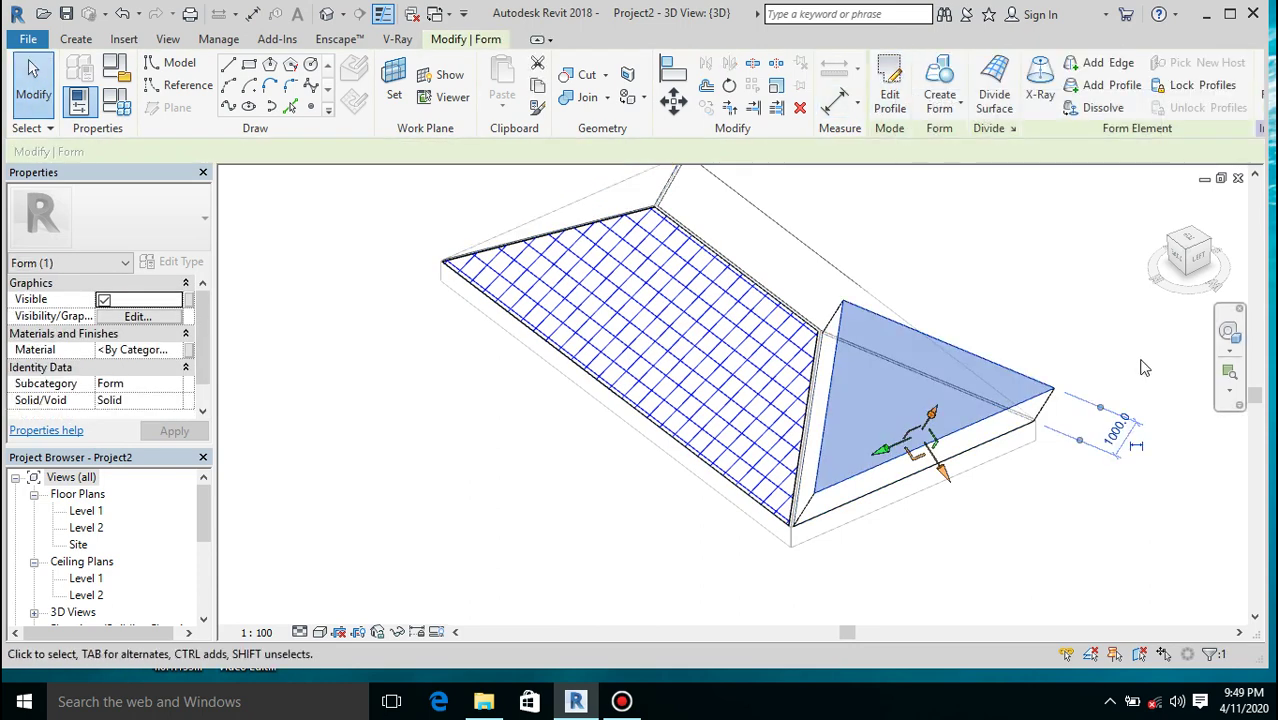
click(1115, 432)
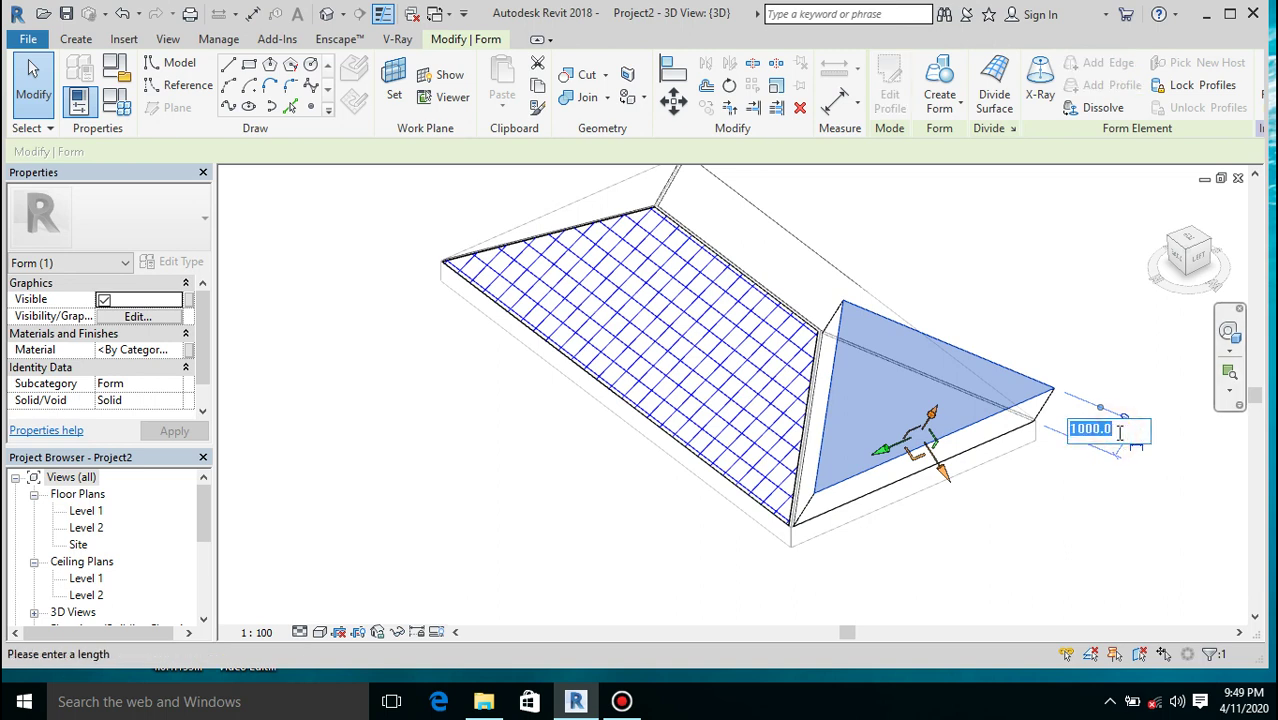
text(20)
key(Return)
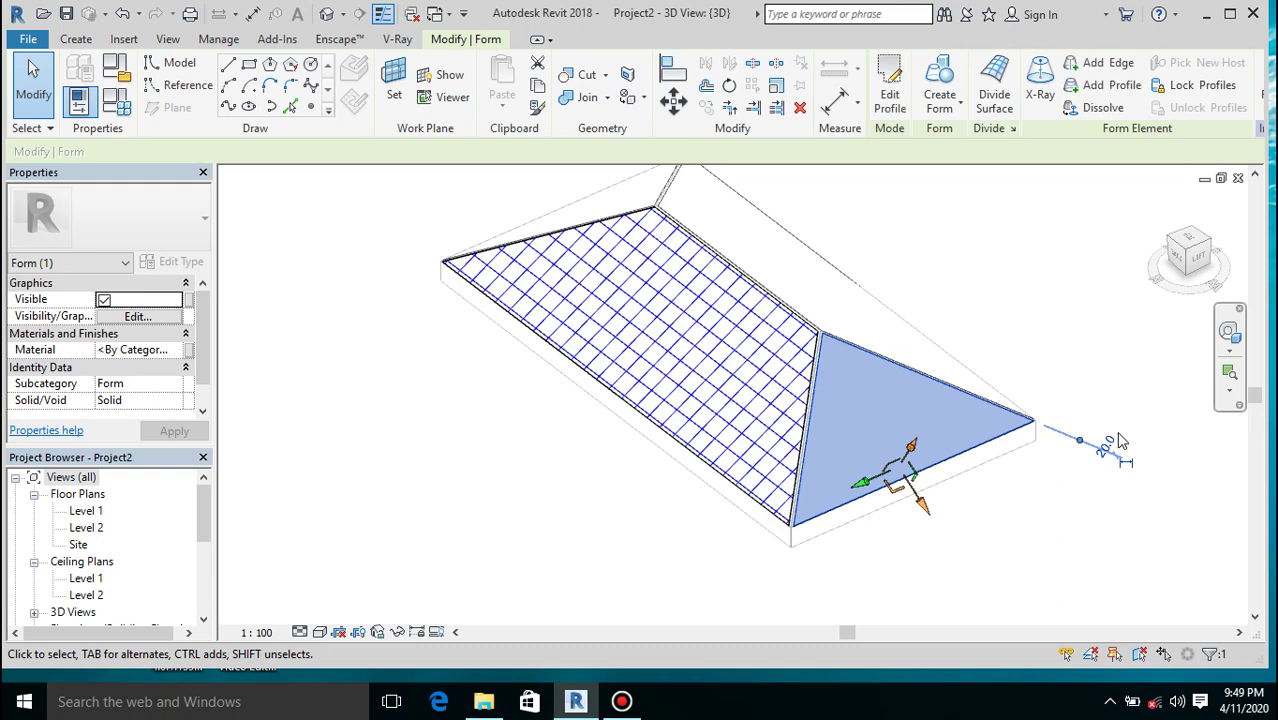
click(990, 80)
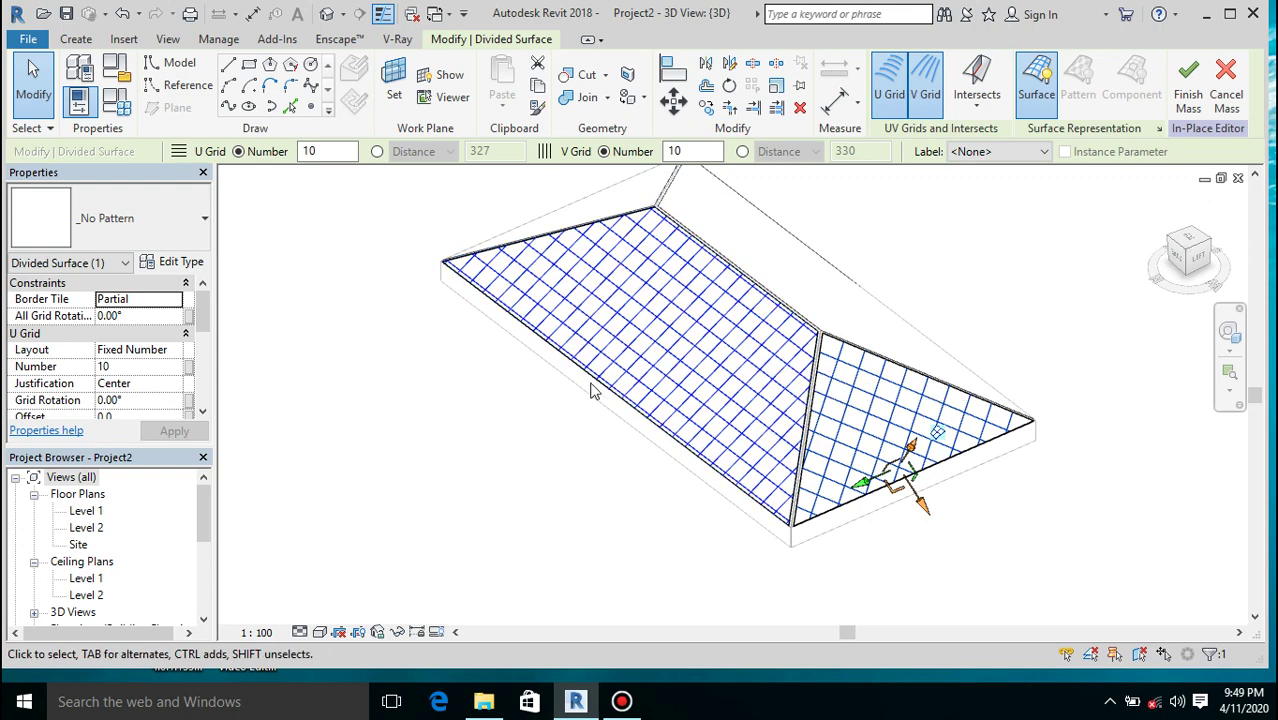
Try All Grid Rotation of 40° and 45° on the triangular face's grid, settling on 50°
click(128, 316)
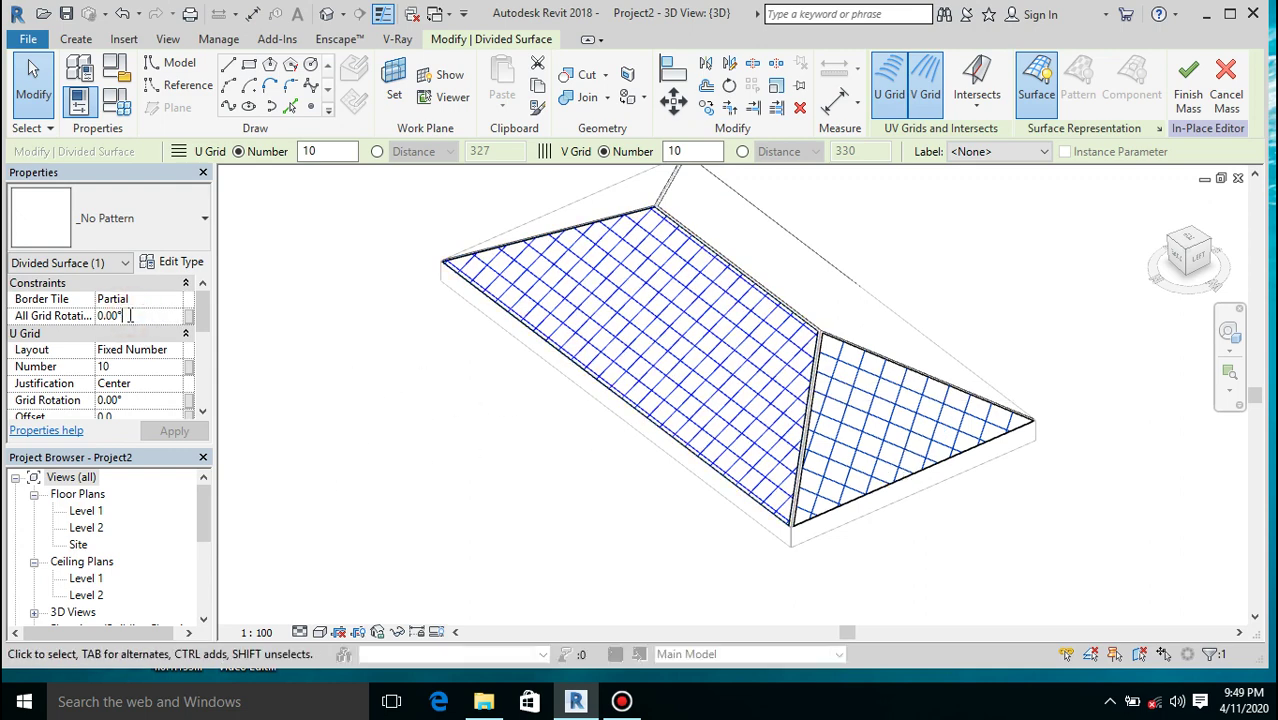
key(BackSpace)
key(BackSpace)
key(BackSpace)
key(BackSpace)
key(BackSpace)
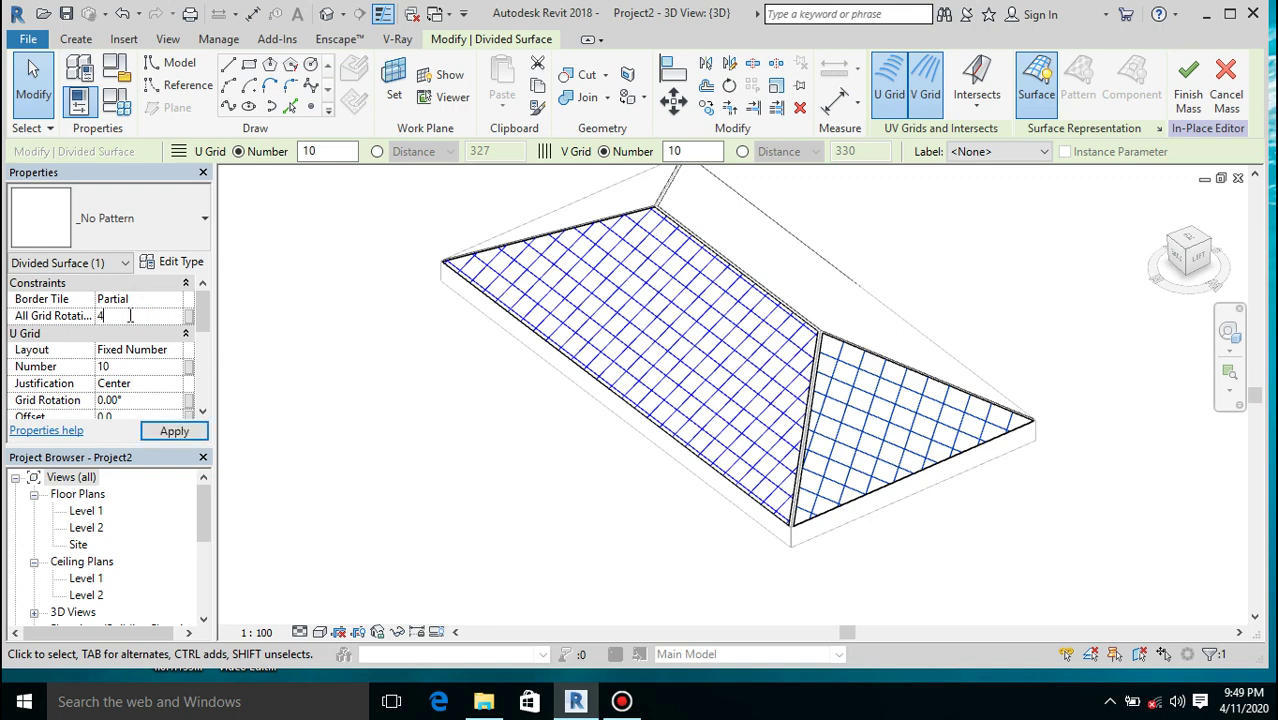
text(40)
click(176, 431)
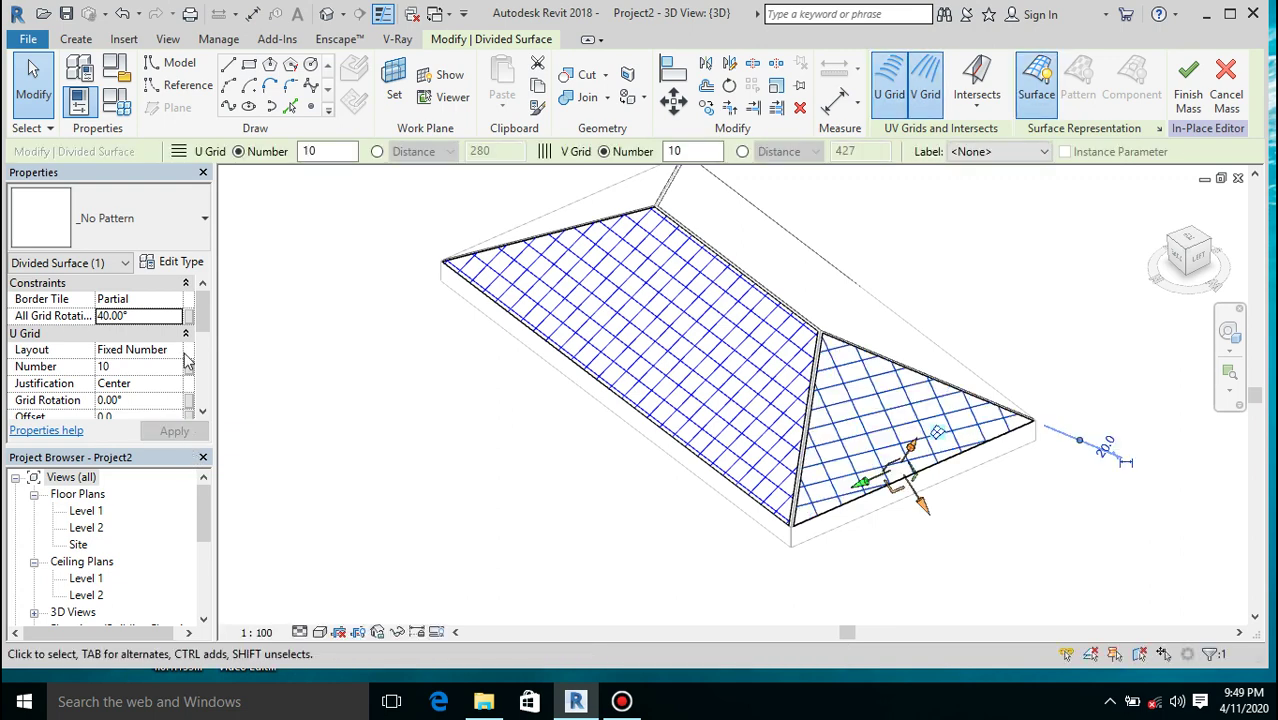
click(137, 316)
key(BackSpace)
key(BackSpace)
key(BackSpace)
key(BackSpace)
key(BackSpace)
key(BackSpace)
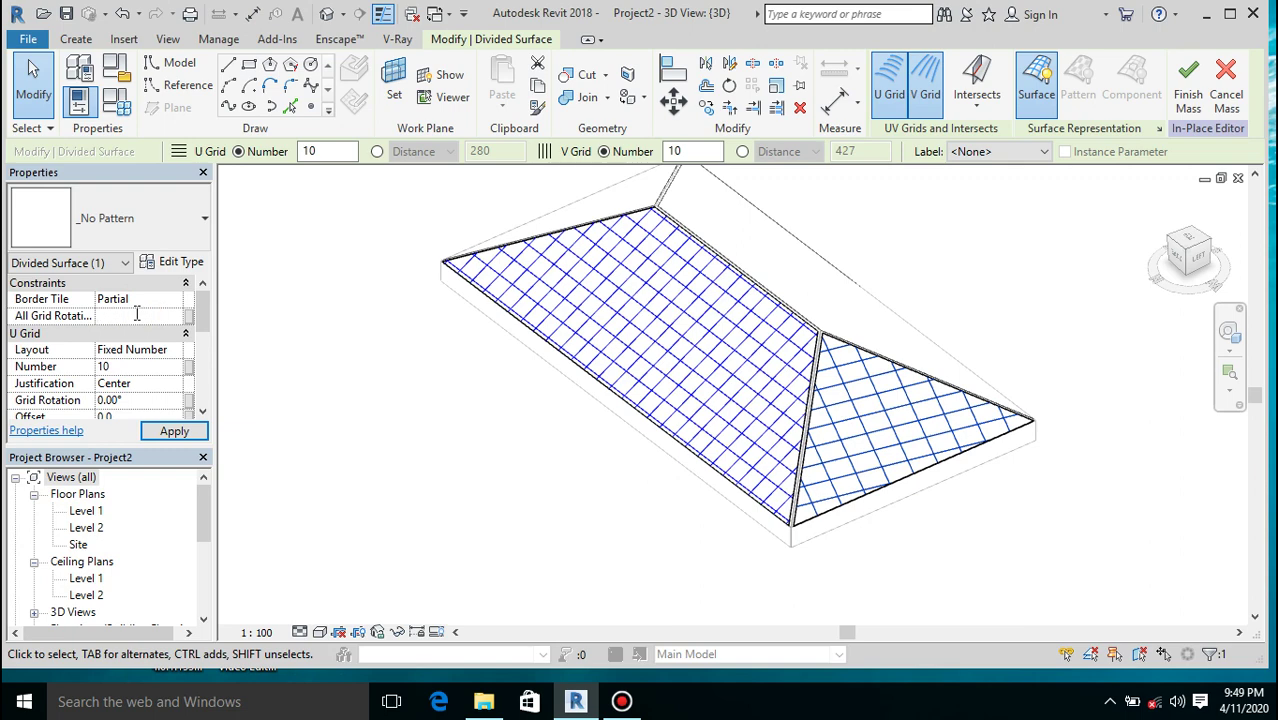
text(45)
click(172, 432)
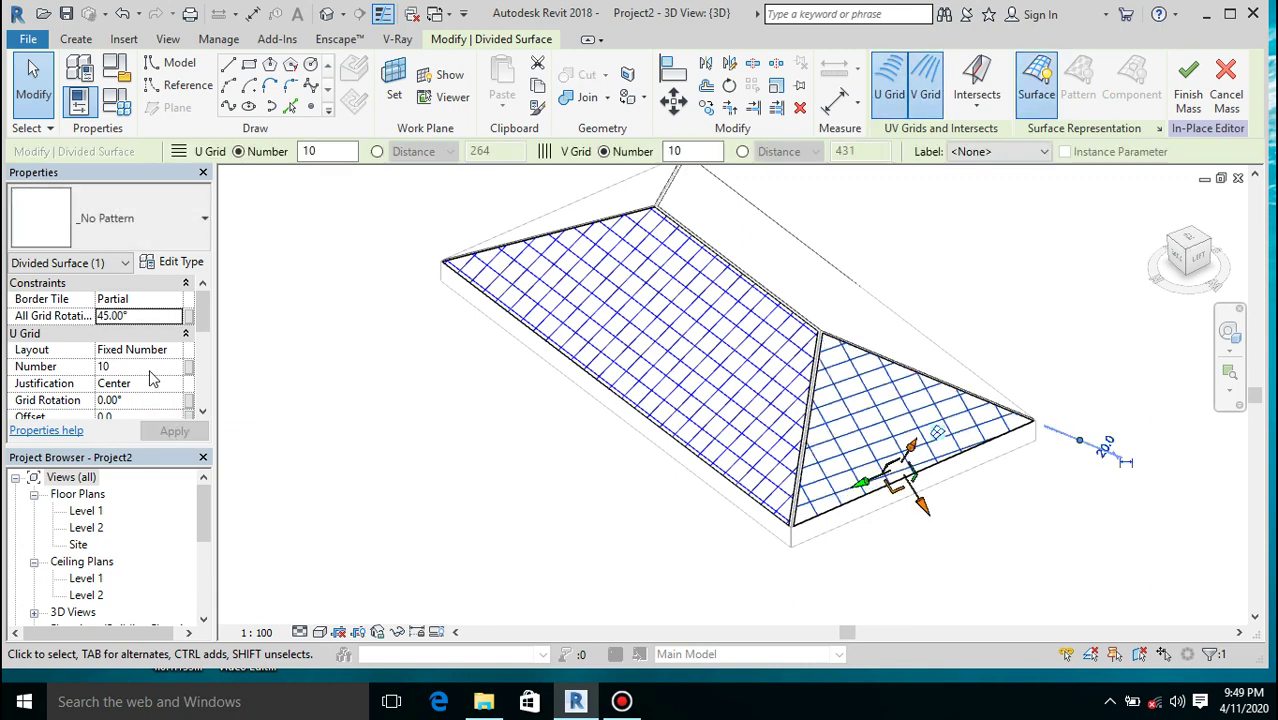
click(147, 316)
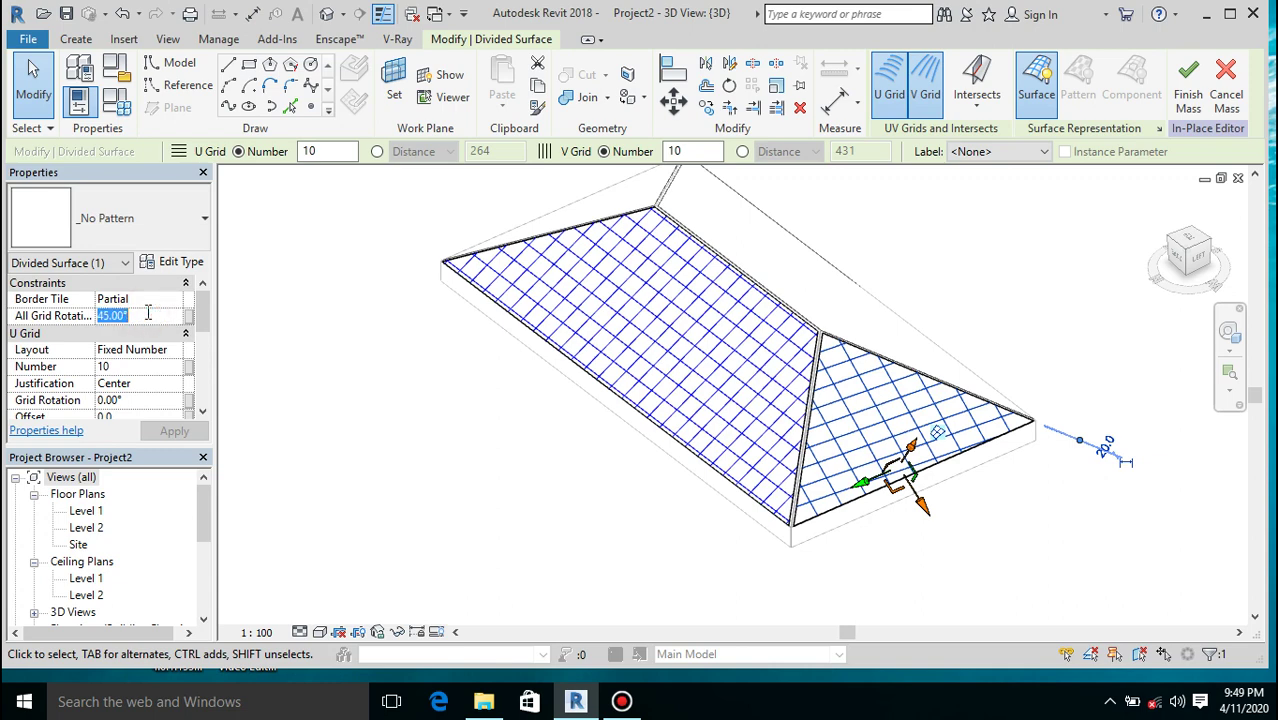
text(50)
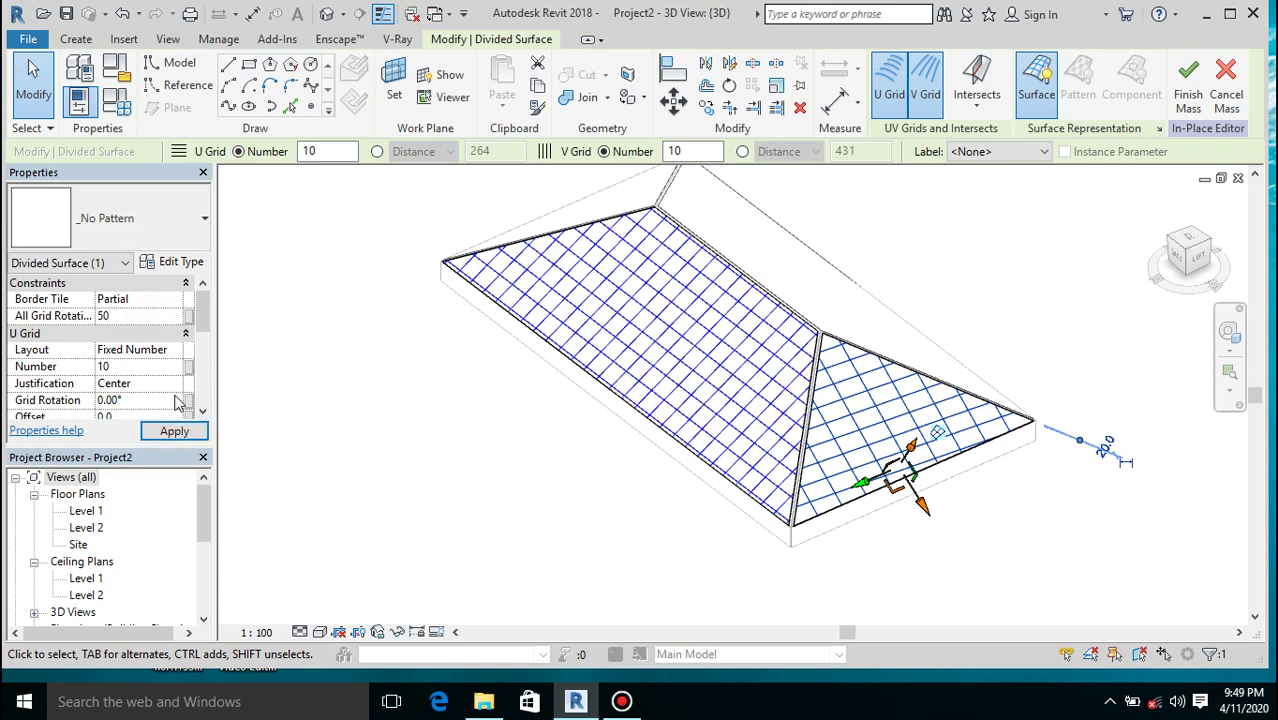
click(174, 432)
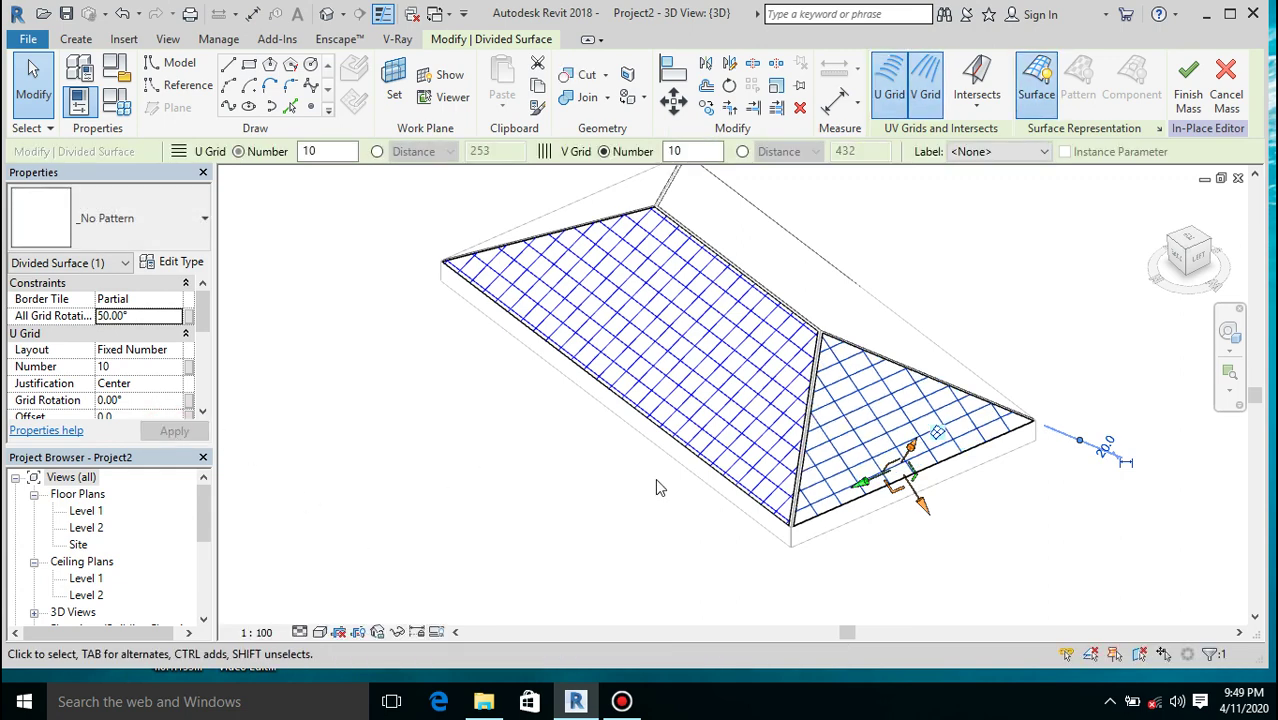
scroll(900, 440, up, 2)
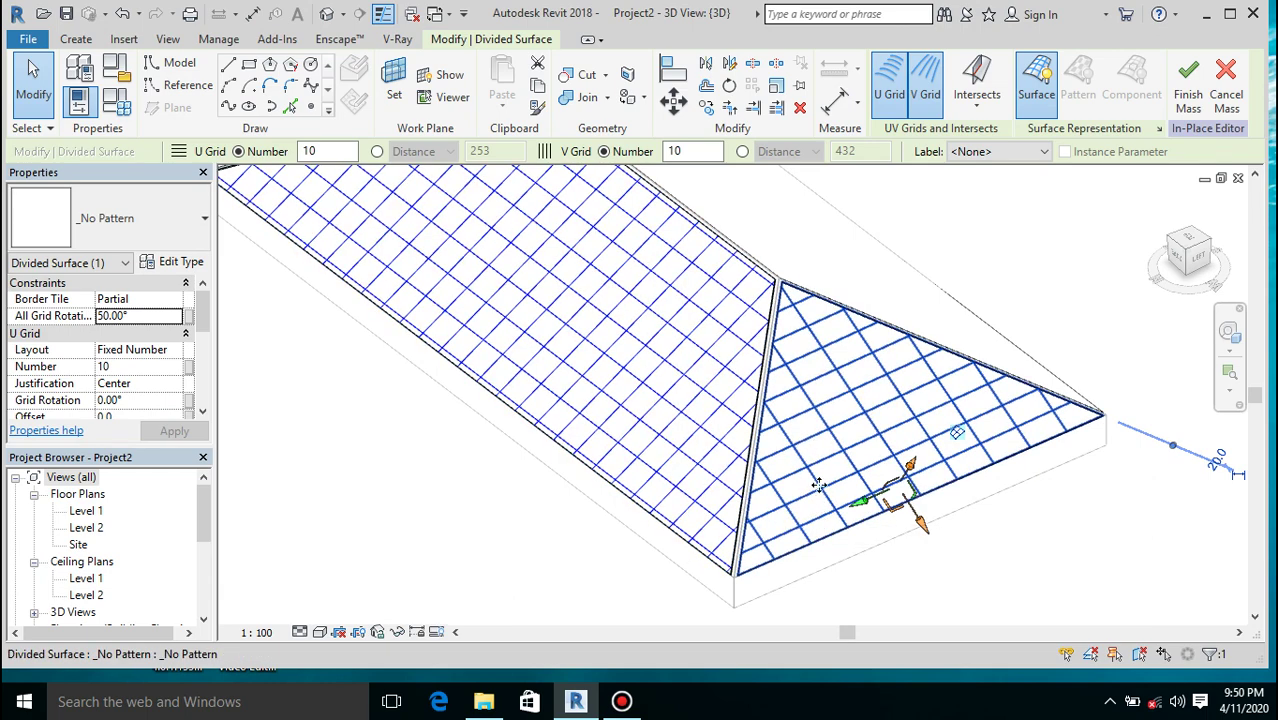
Deselect the divided surface and select the four edge lines bounding the unbuilt far slope
click(958, 436)
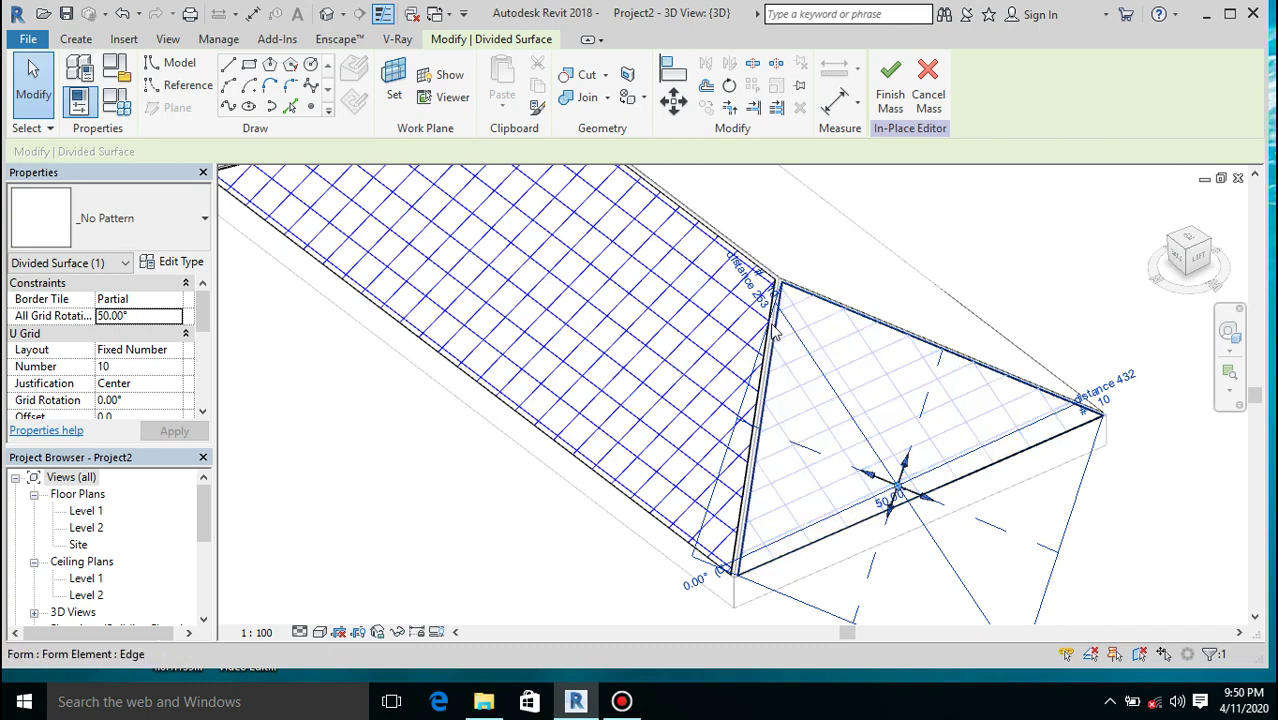
scroll(772, 253, up, 2)
scroll(772, 248, up, 2)
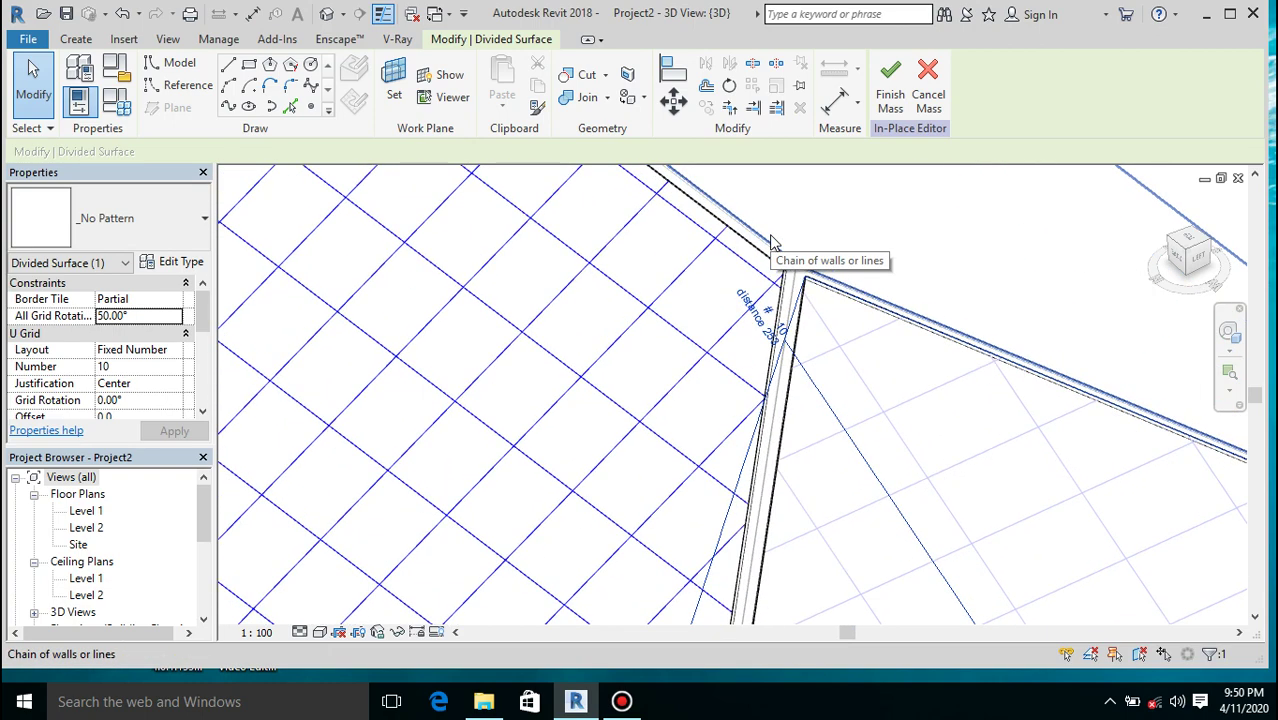
scroll(772, 243, down, 4)
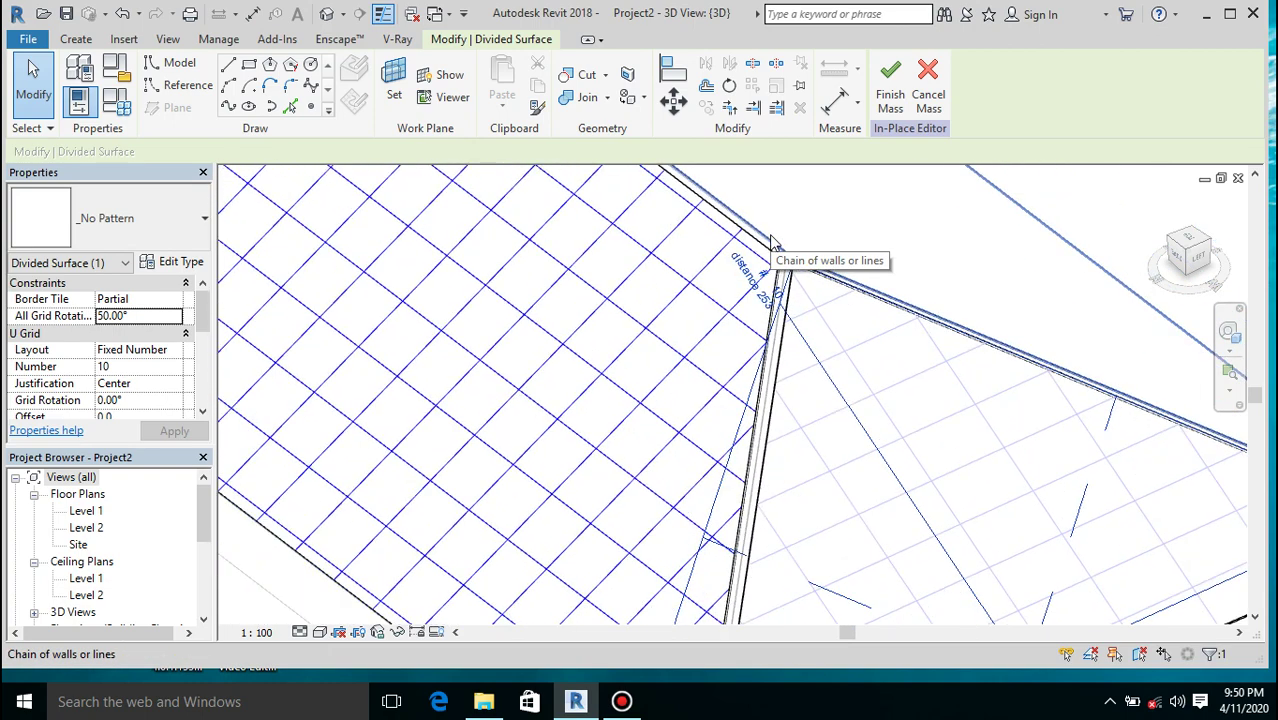
click(1008, 276)
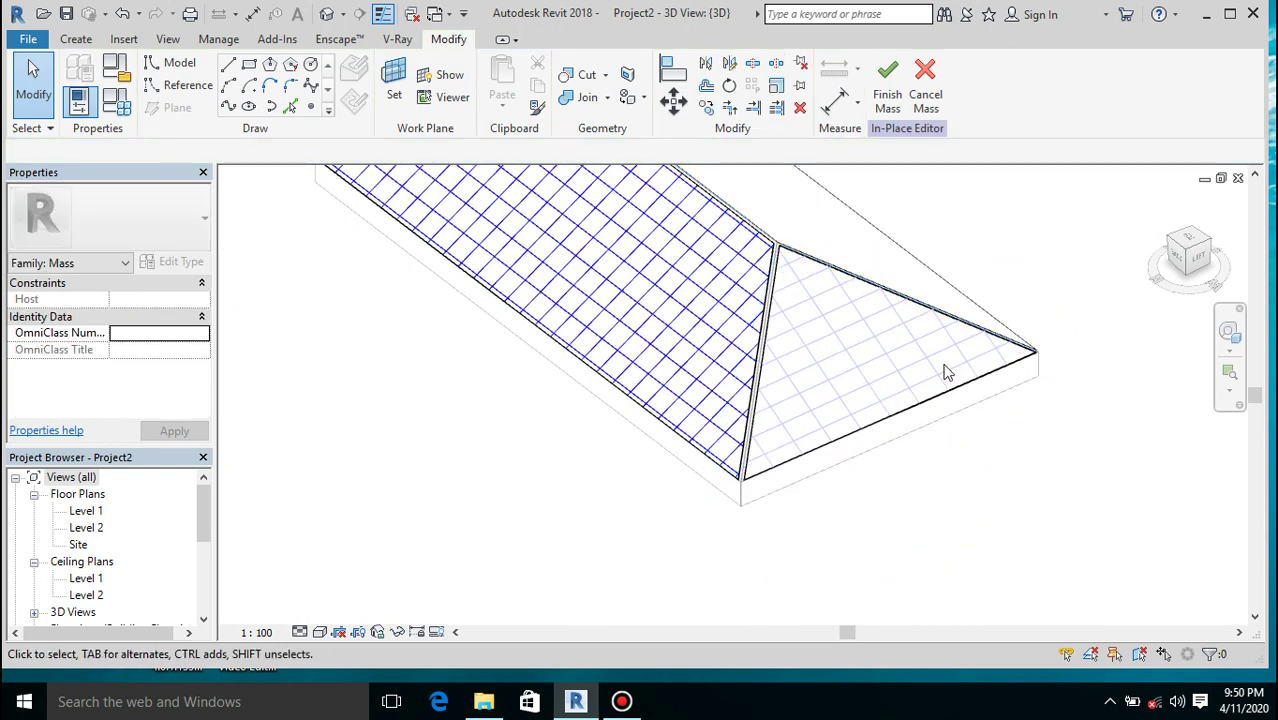
scroll(827, 514, down, 2)
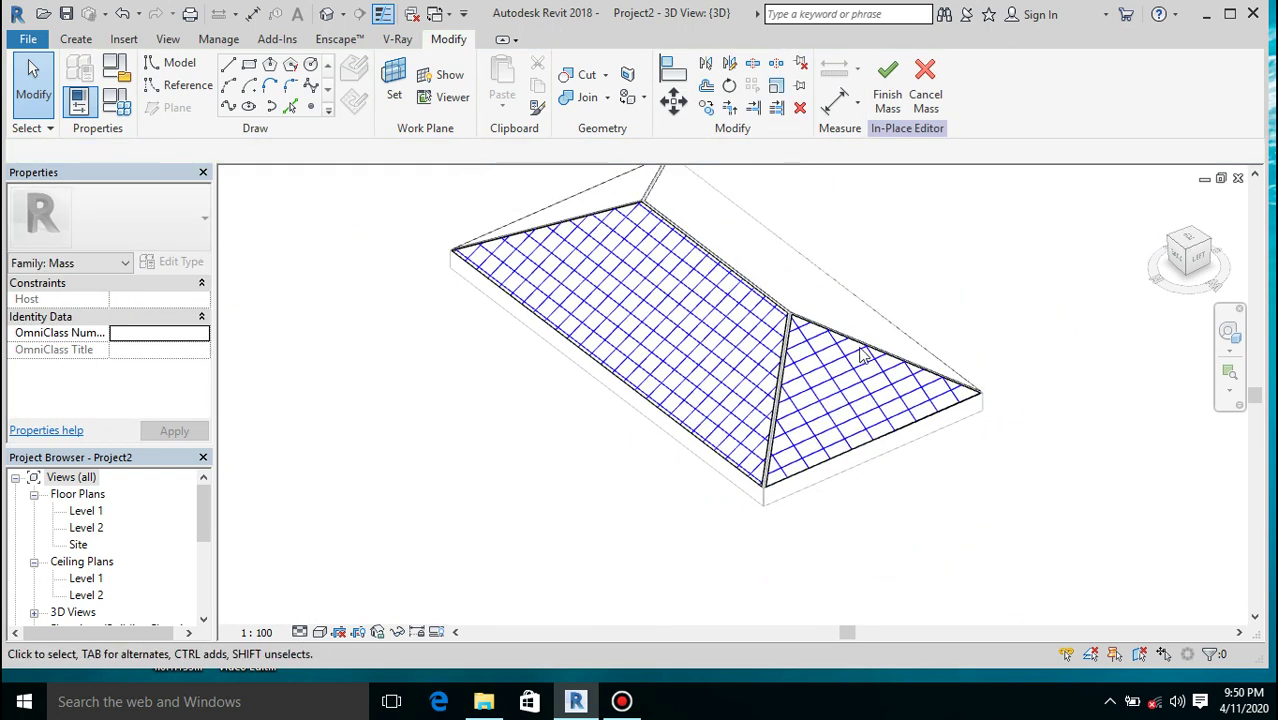
click(844, 291)
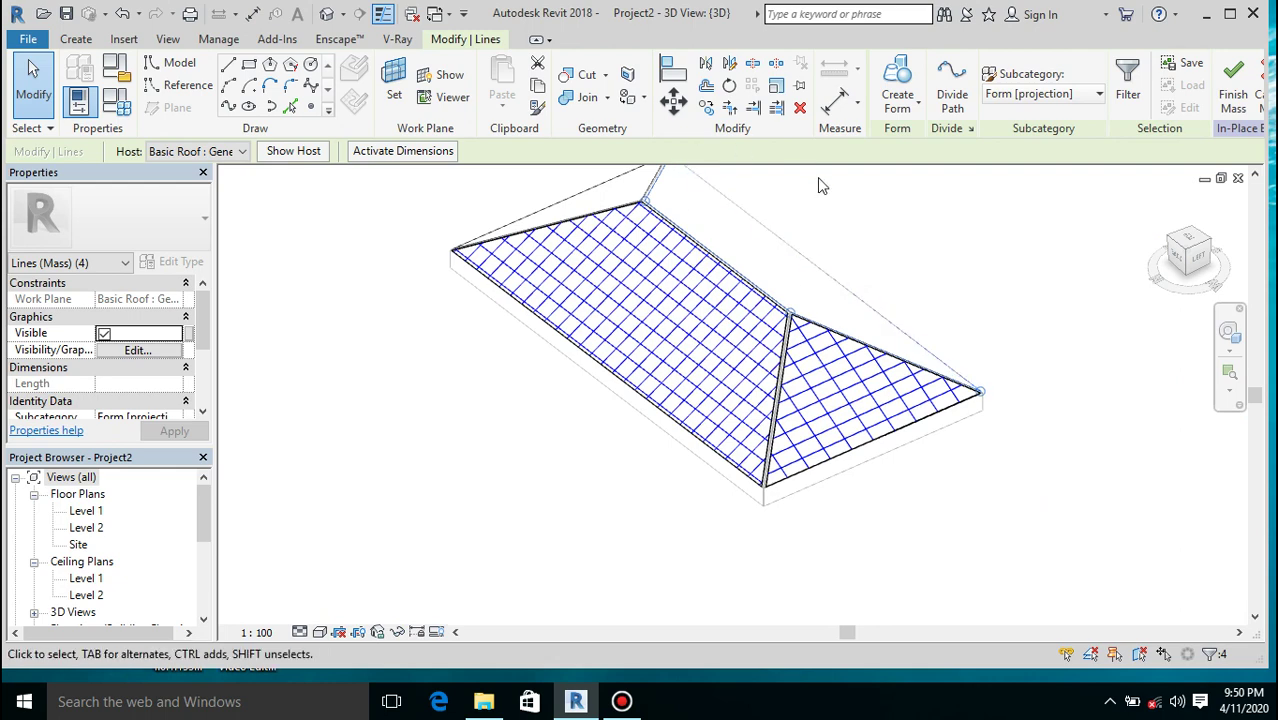
Switch the triangular face's U and V grids to Distance spacing of 300
click(818, 398)
click(822, 342)
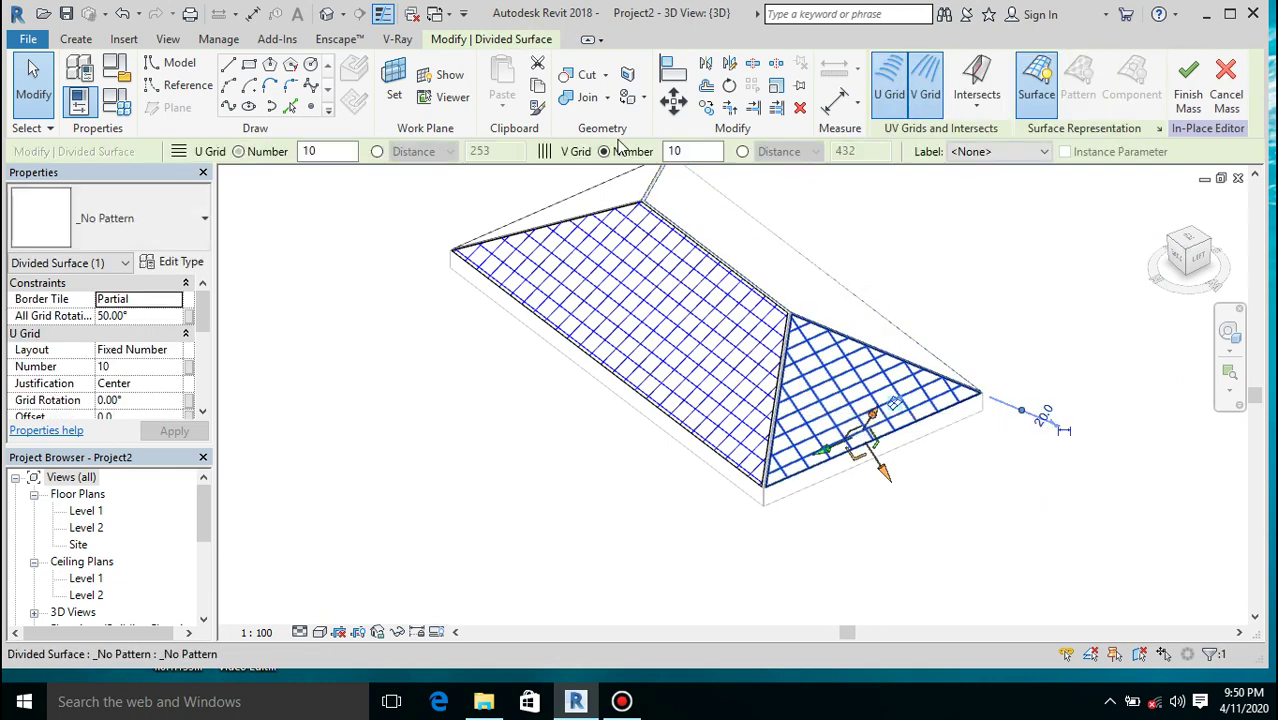
click(377, 152)
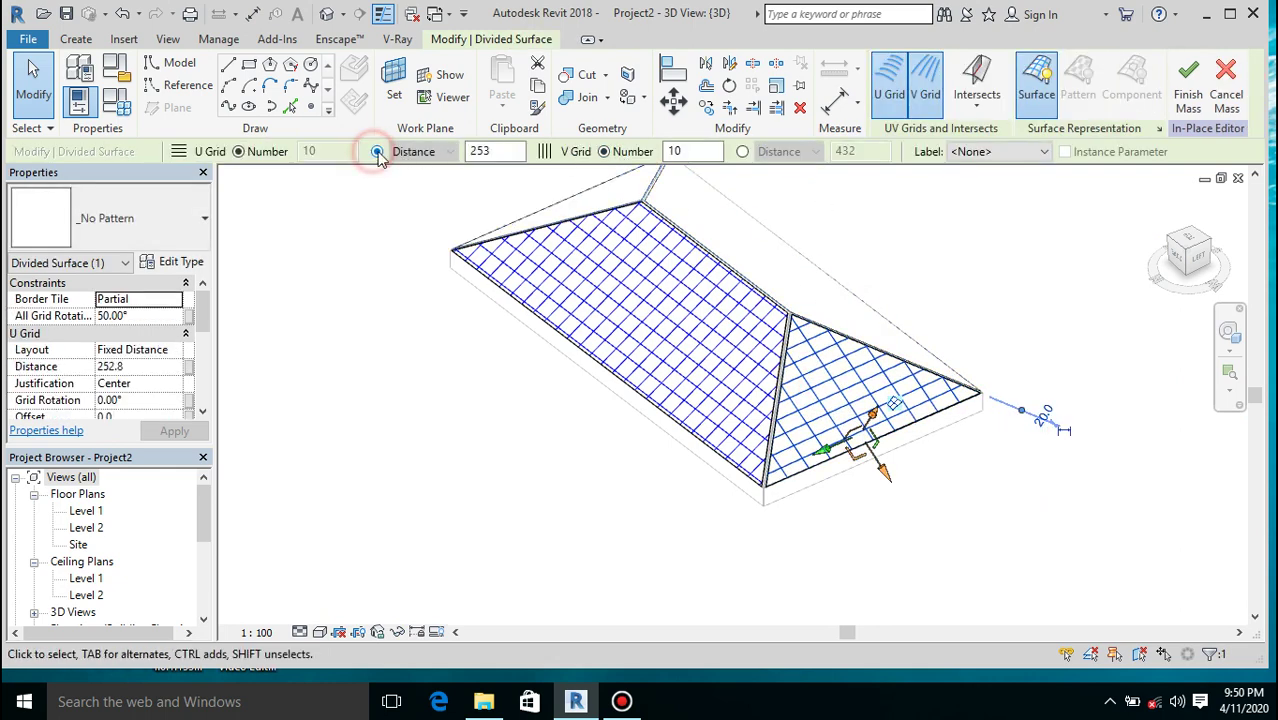
click(505, 150)
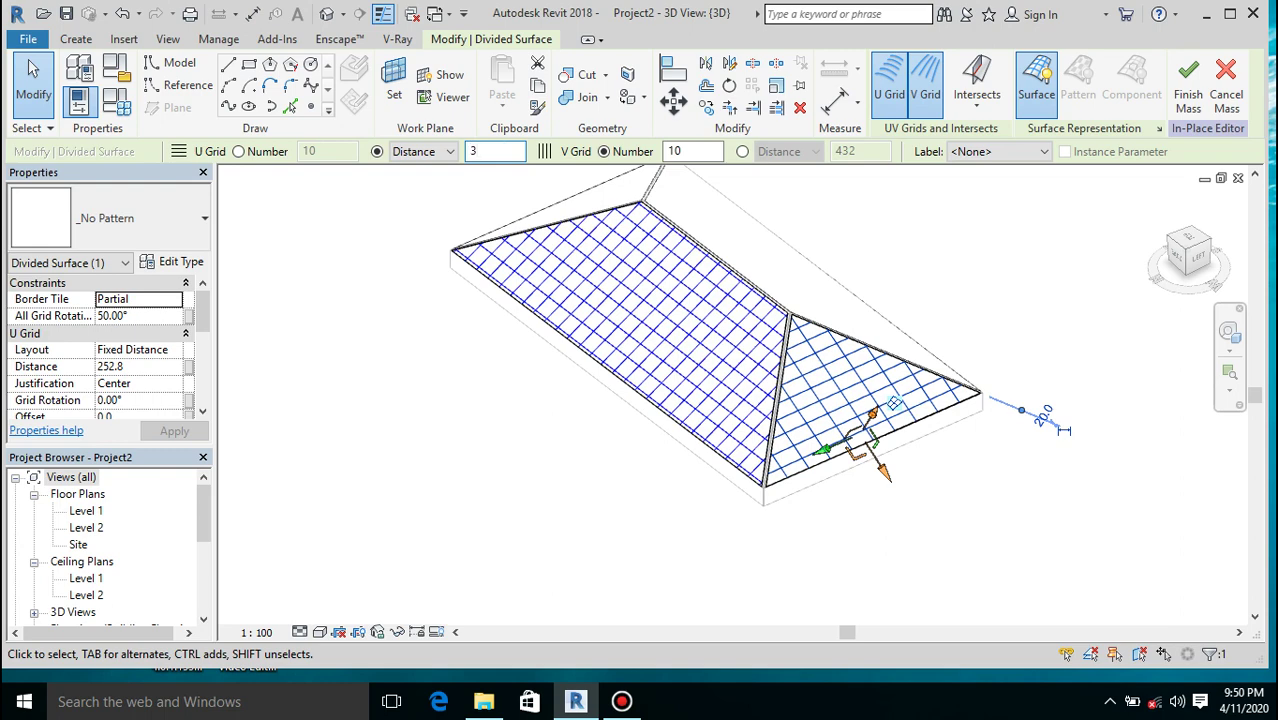
click(742, 151)
click(870, 153)
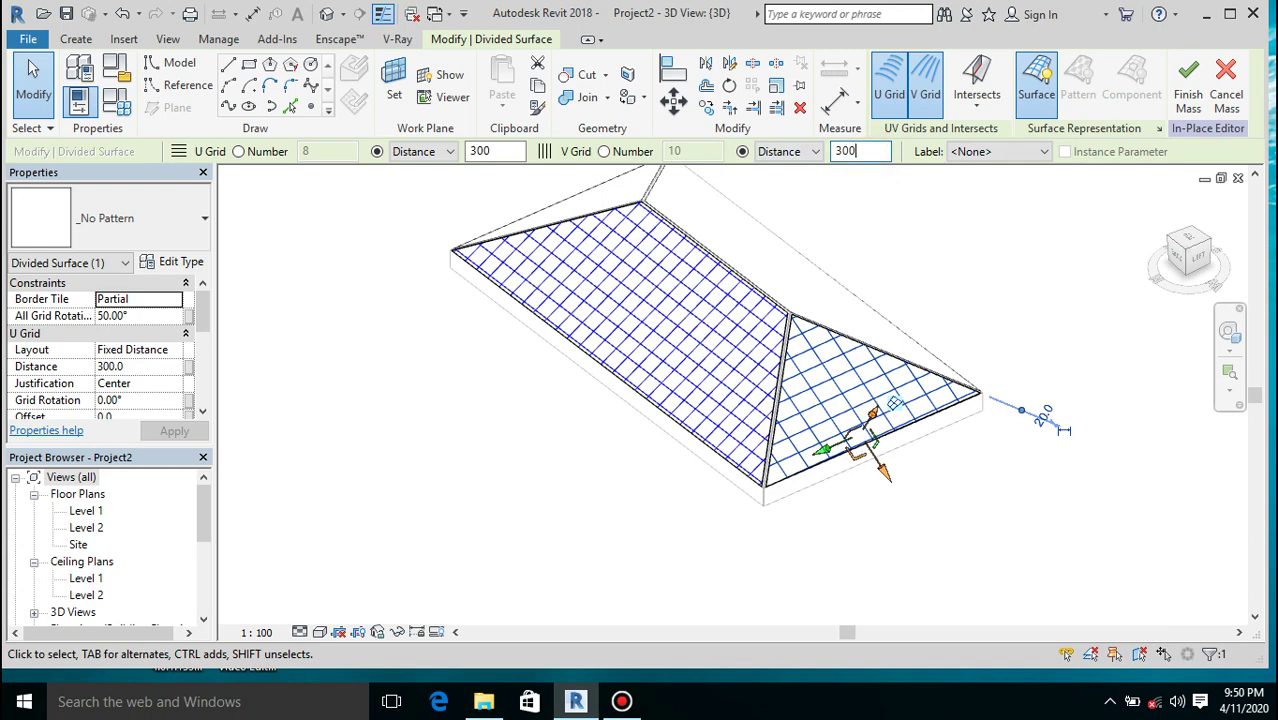
key(Return)
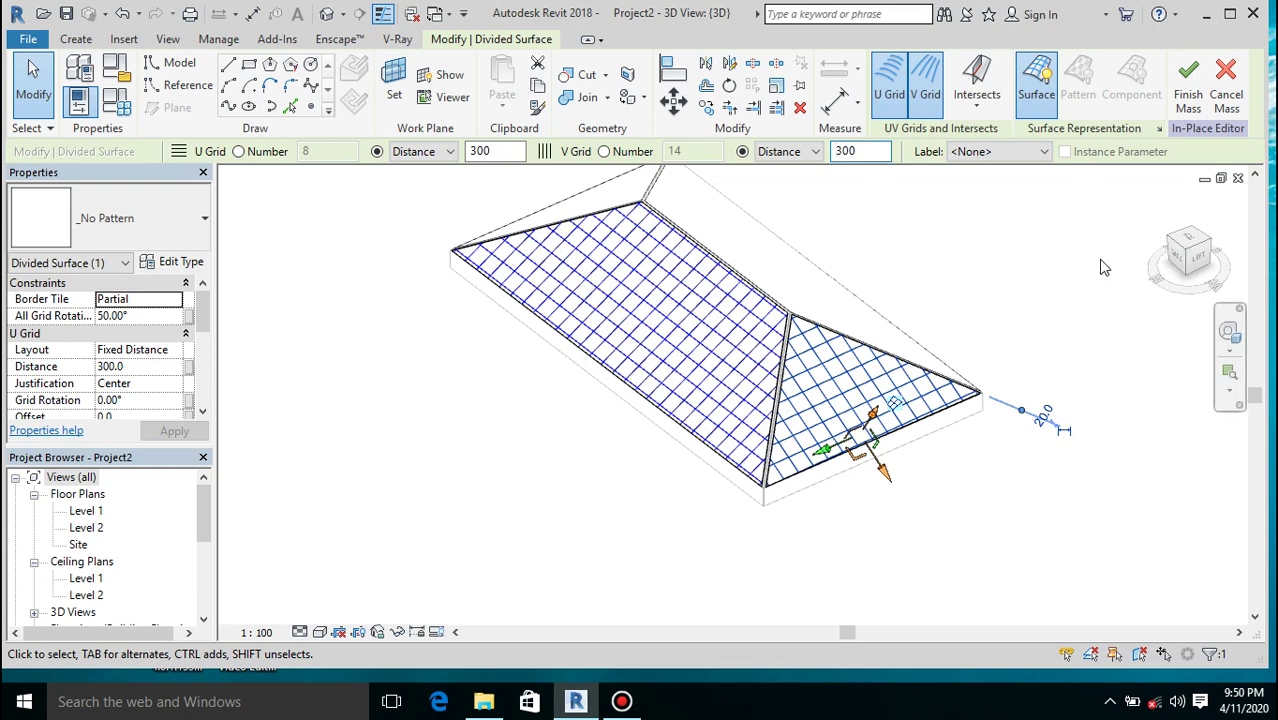
click(855, 300)
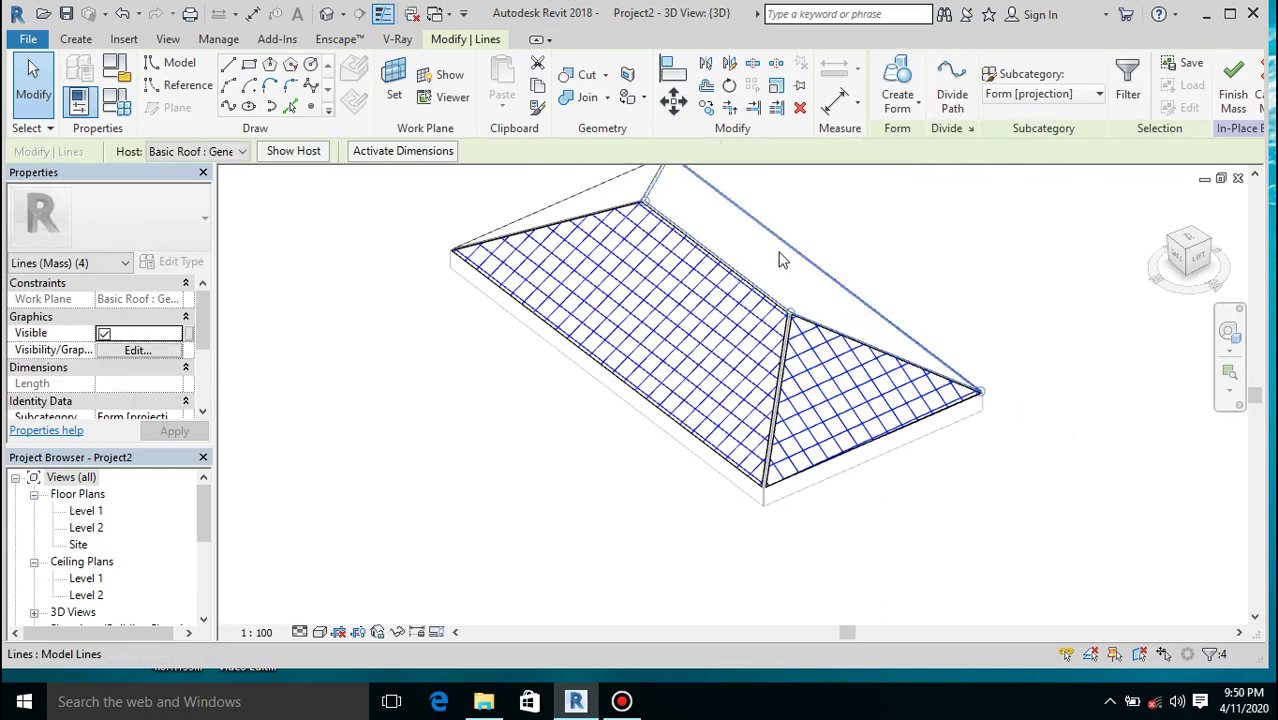
Create a form from the far slope's edge lines with a depth of 20
click(900, 85)
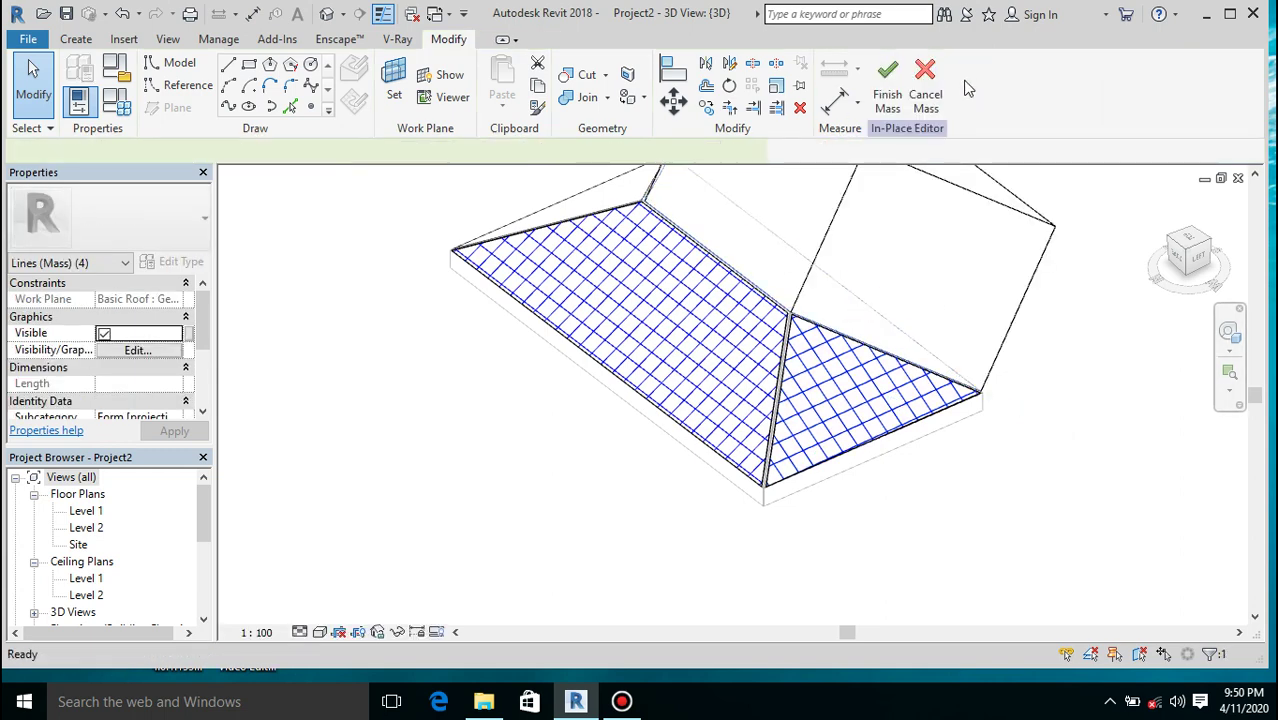
scroll(835, 498, down, 2)
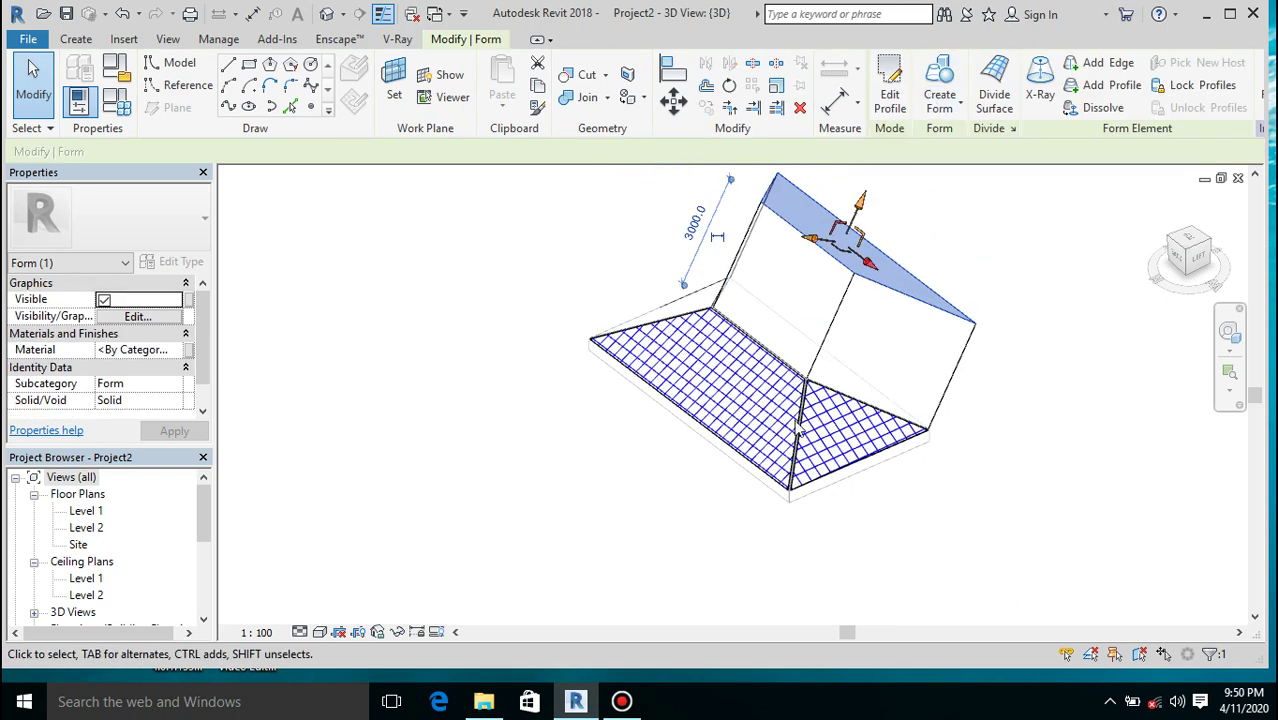
click(688, 222)
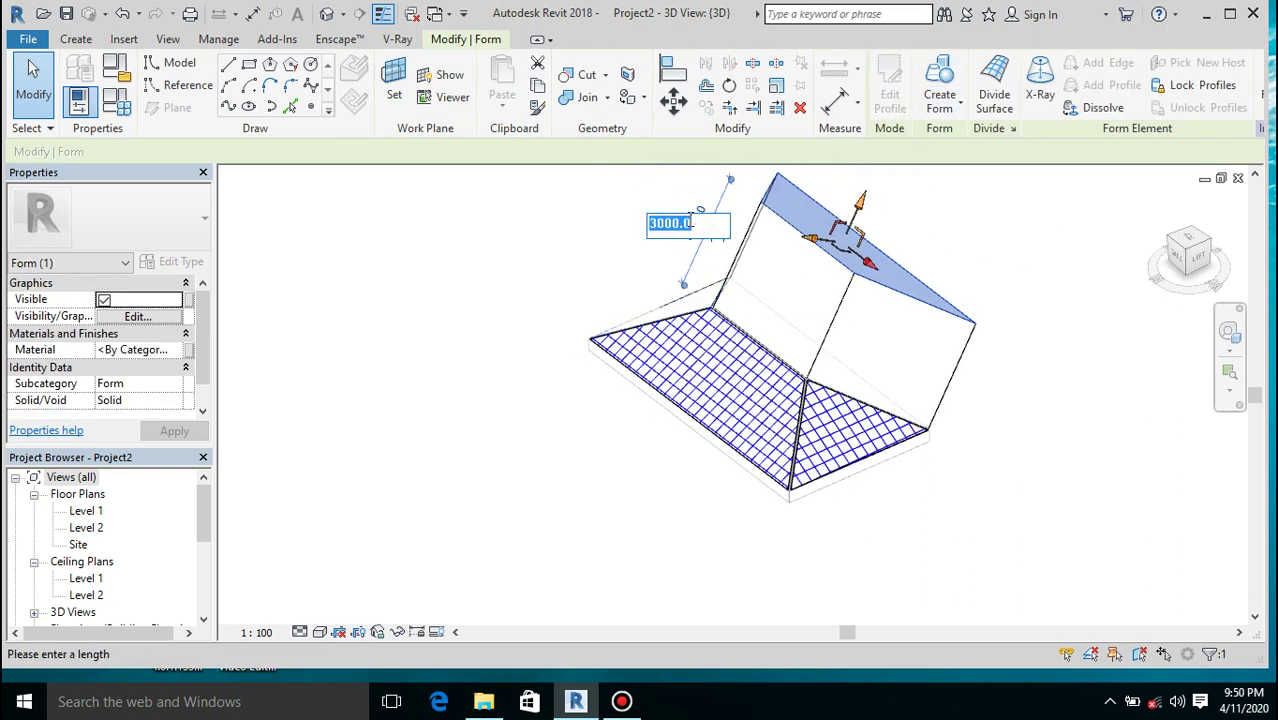
text(20)
key(Return)
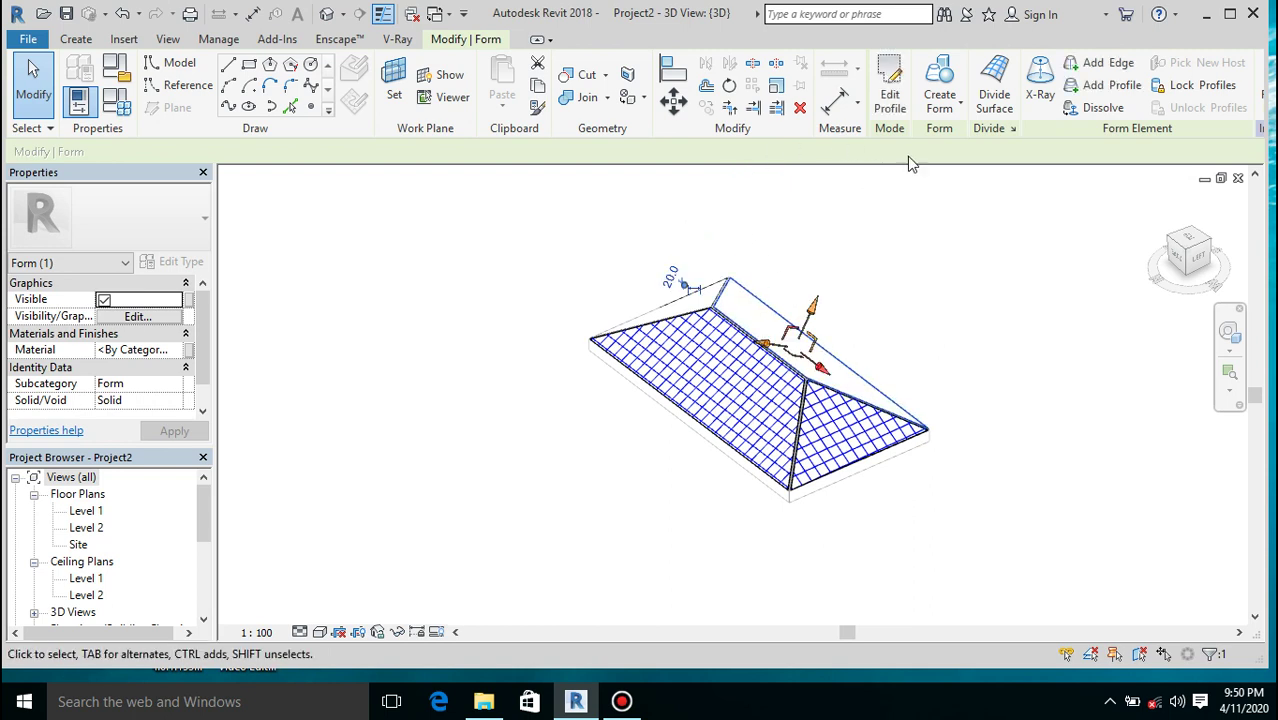
Divide the new far-slope form into a UV grid and orbit to view that side
click(998, 86)
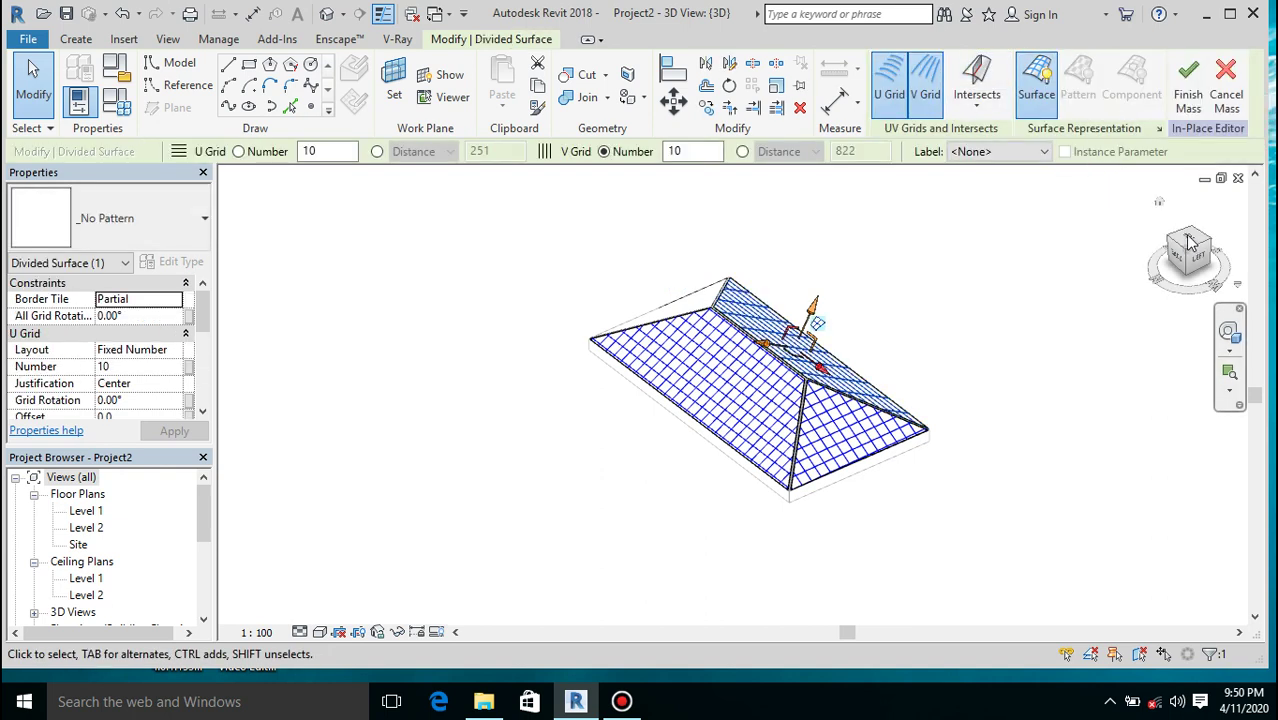
click(1093, 257)
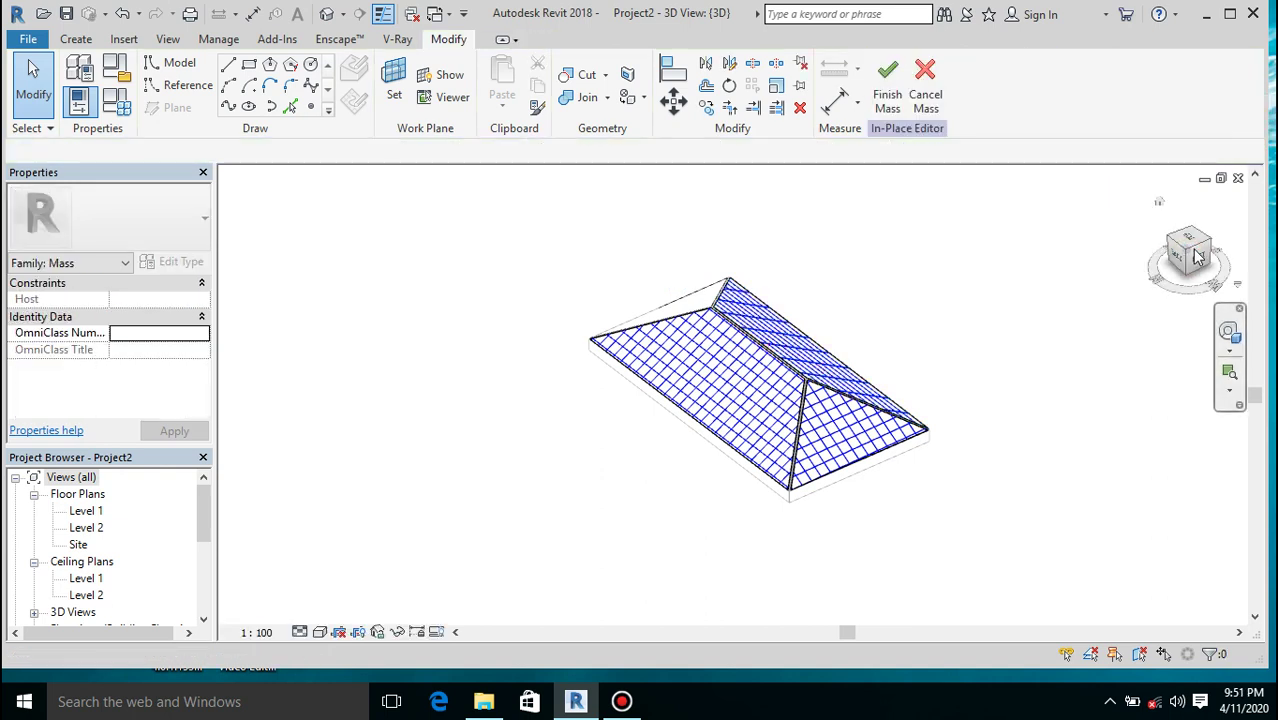
drag(1200, 258, 1103, 273)
click(797, 395)
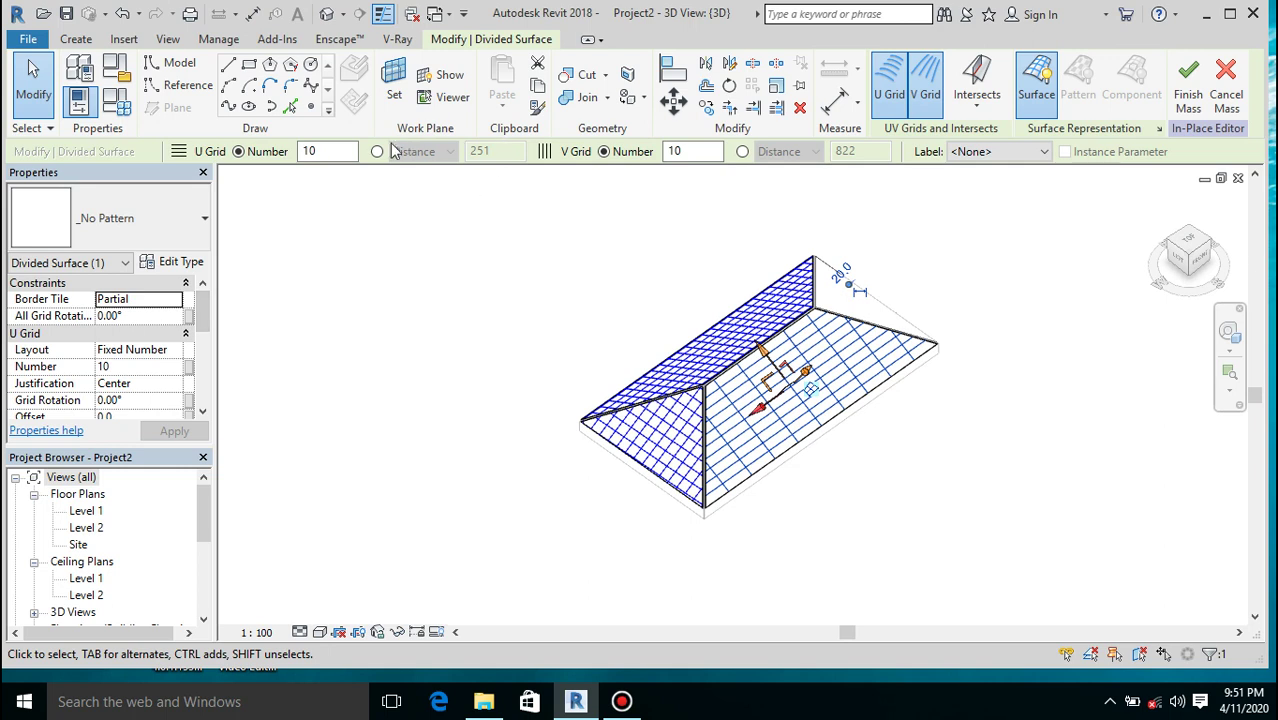
Set the far slope's U and V grids to 300 distance spacing, then select the open hip end's edges
click(376, 151)
click(511, 151)
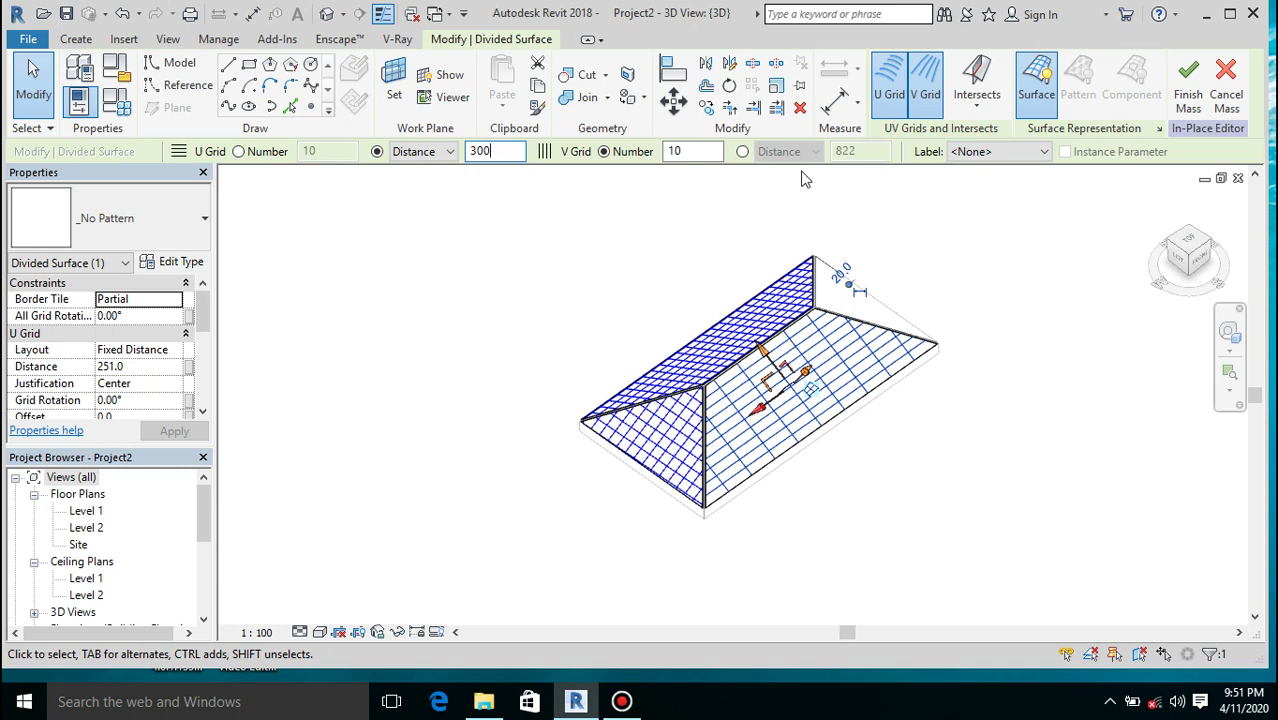
text(300)
key(Return)
click(742, 152)
click(864, 151)
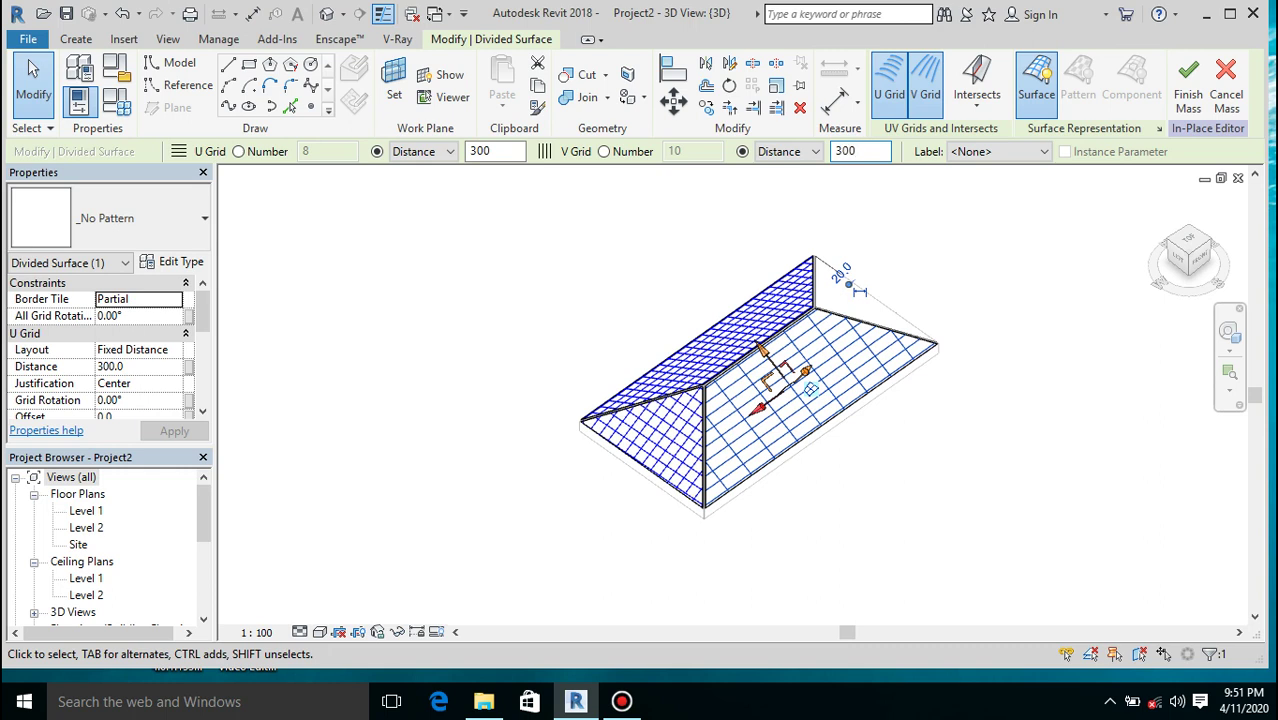
key(Return)
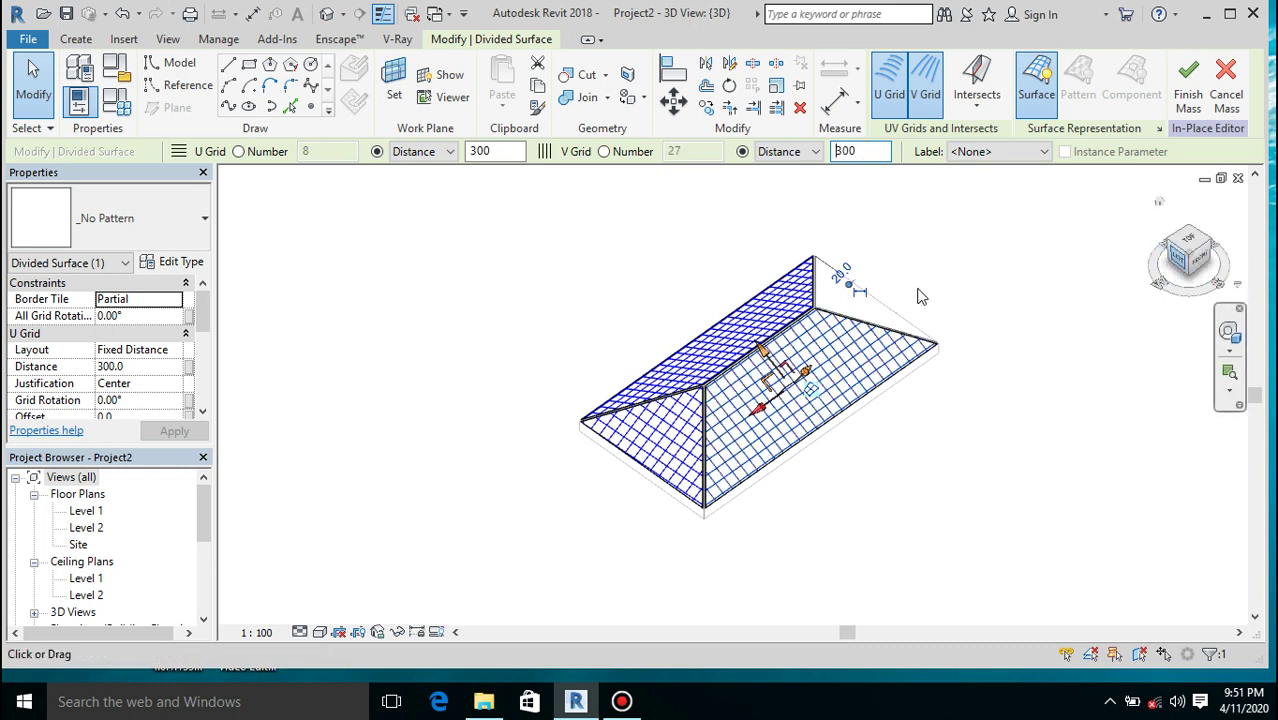
key(Tab)
click(881, 308)
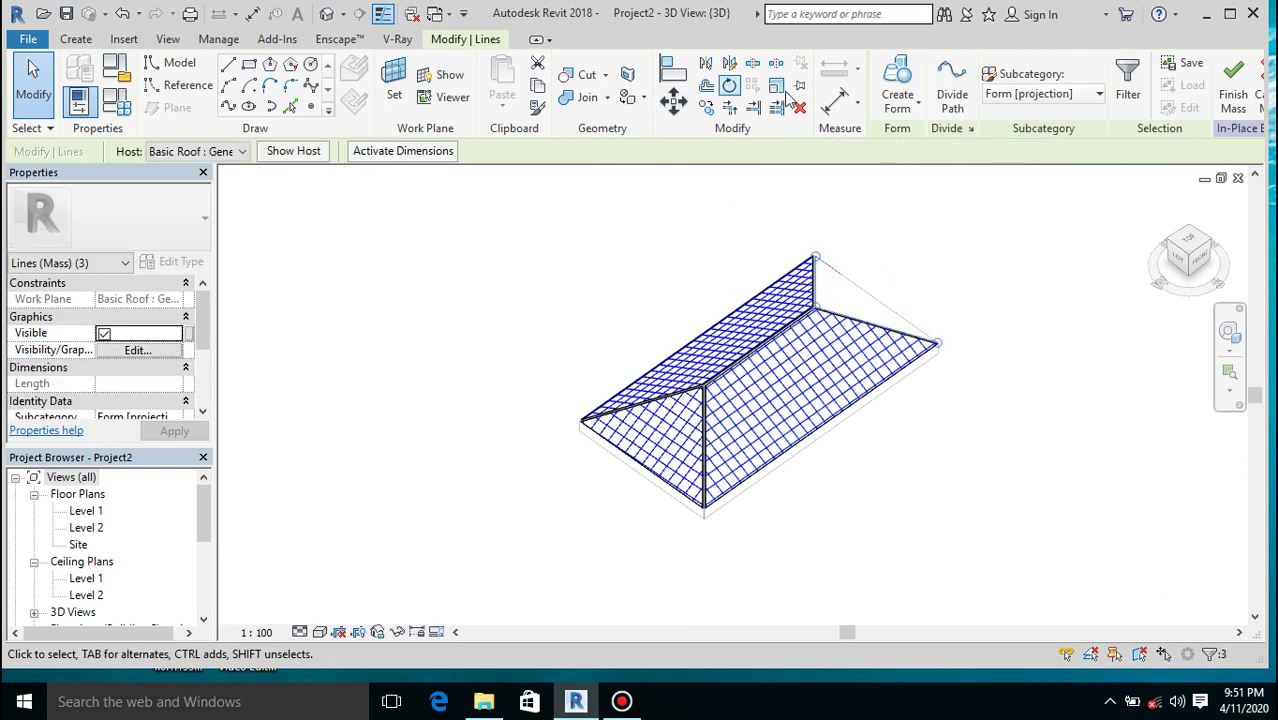
Build a 20-deep form closing the open triangular hip end
click(895, 63)
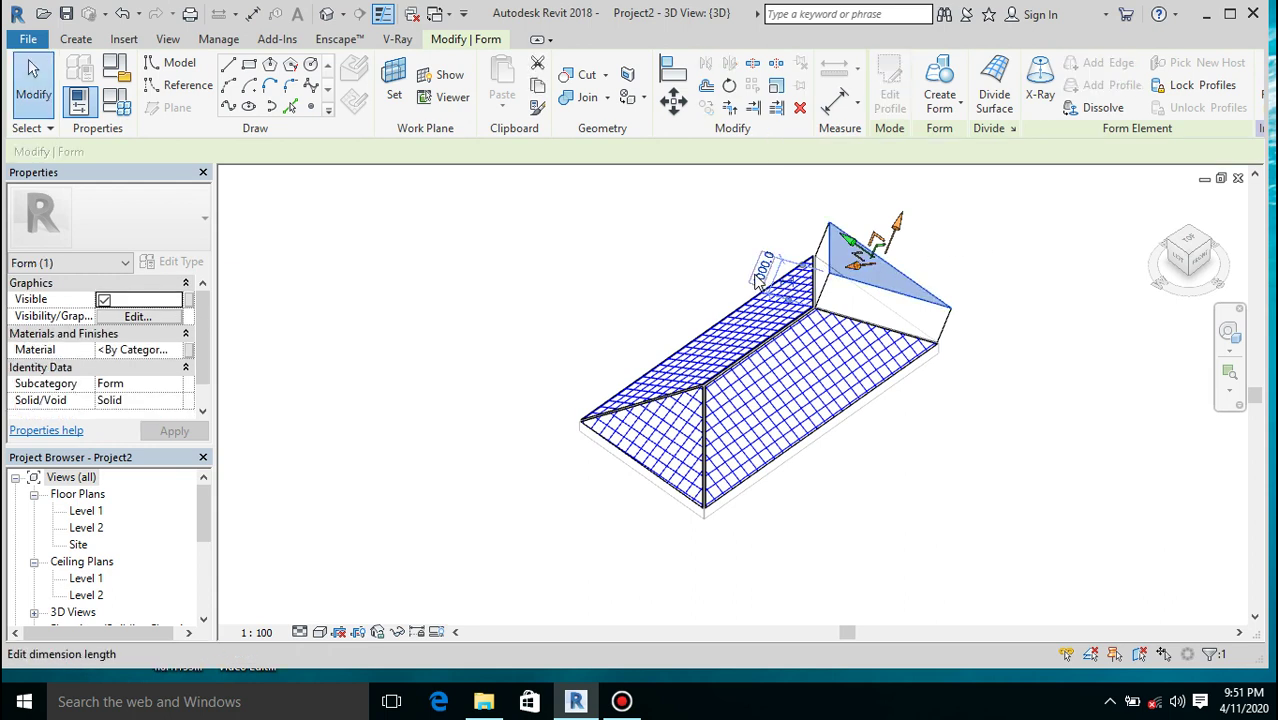
click(754, 274)
text(20)
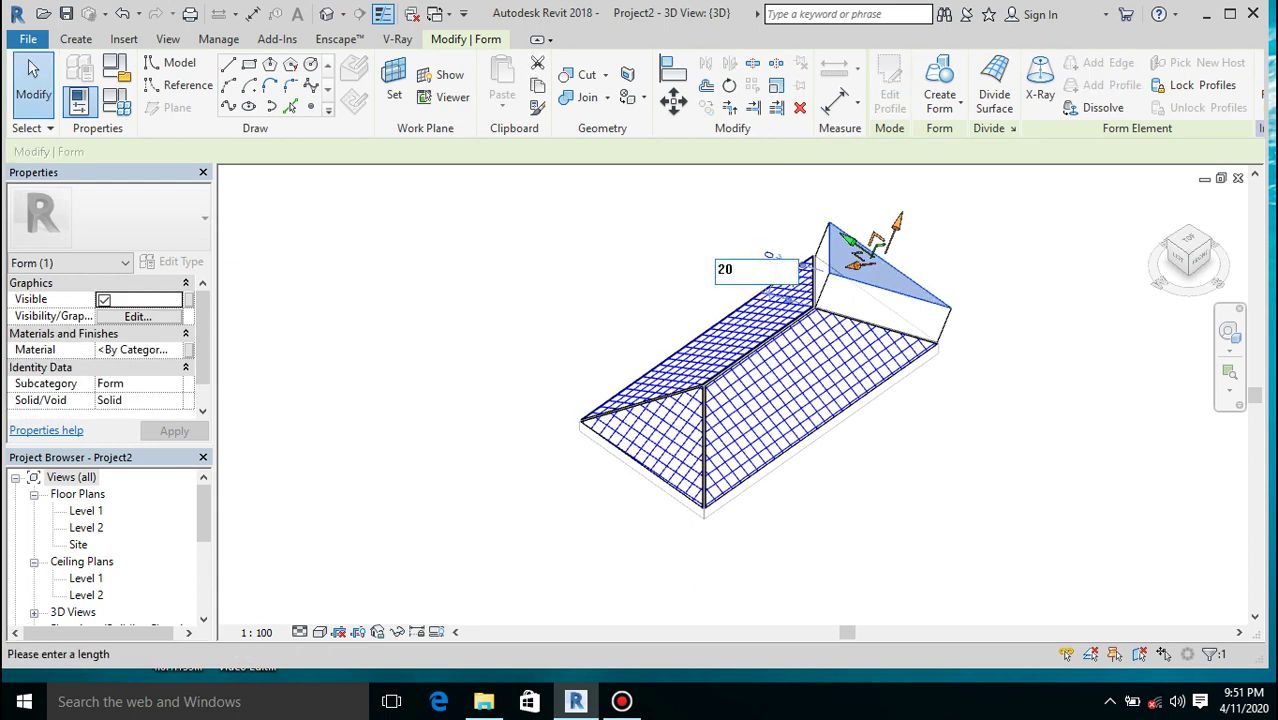
key(Return)
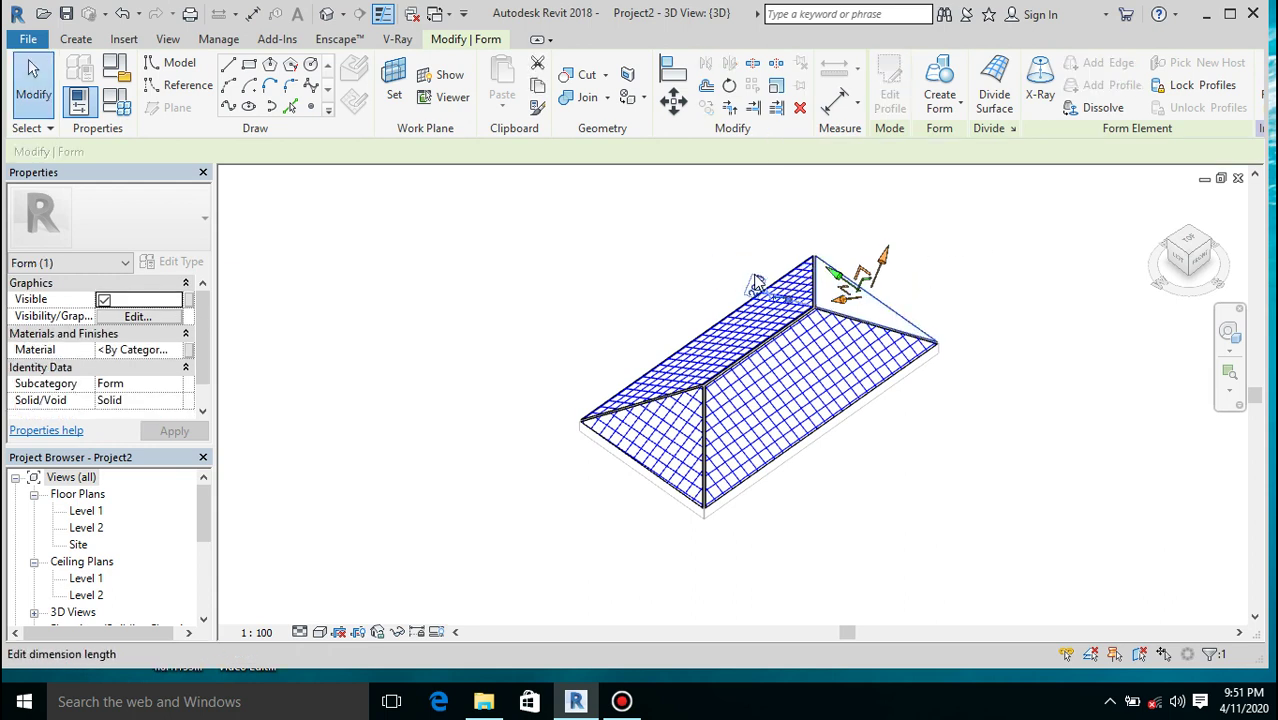
click(940, 88)
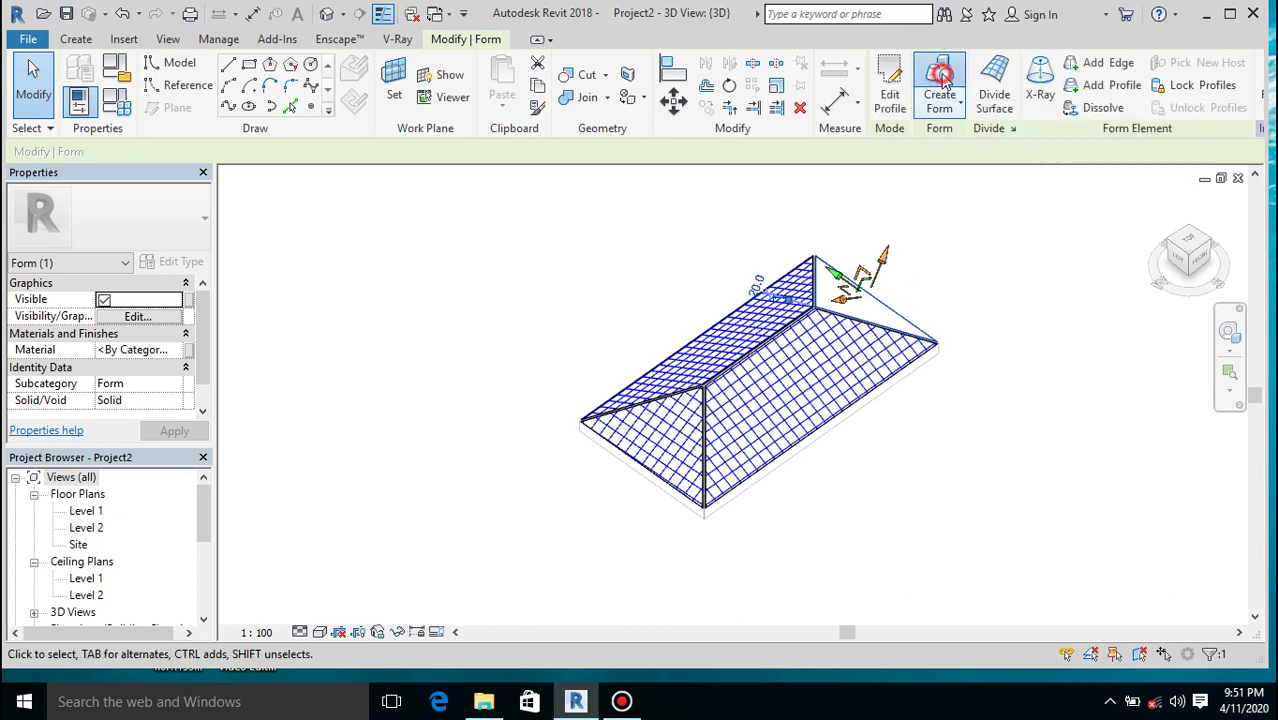
click(962, 167)
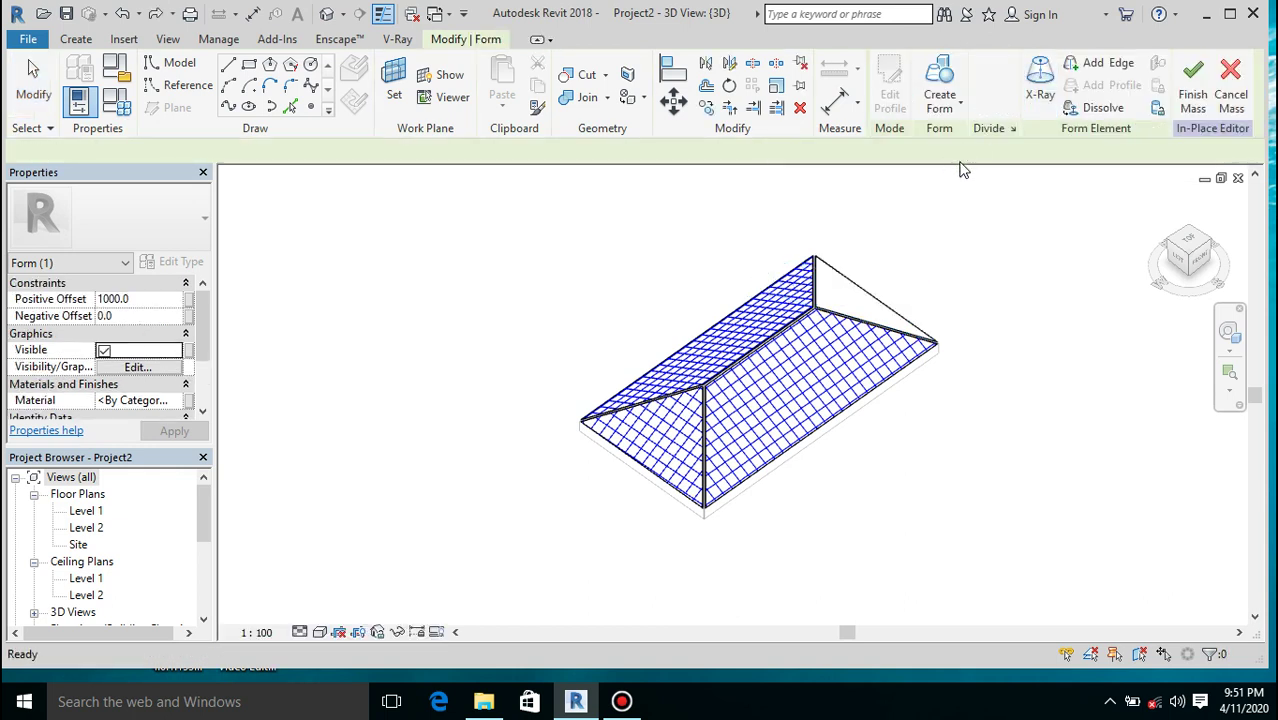
Divide the flat triangular end face into a 10 by 10 grid
click(860, 300)
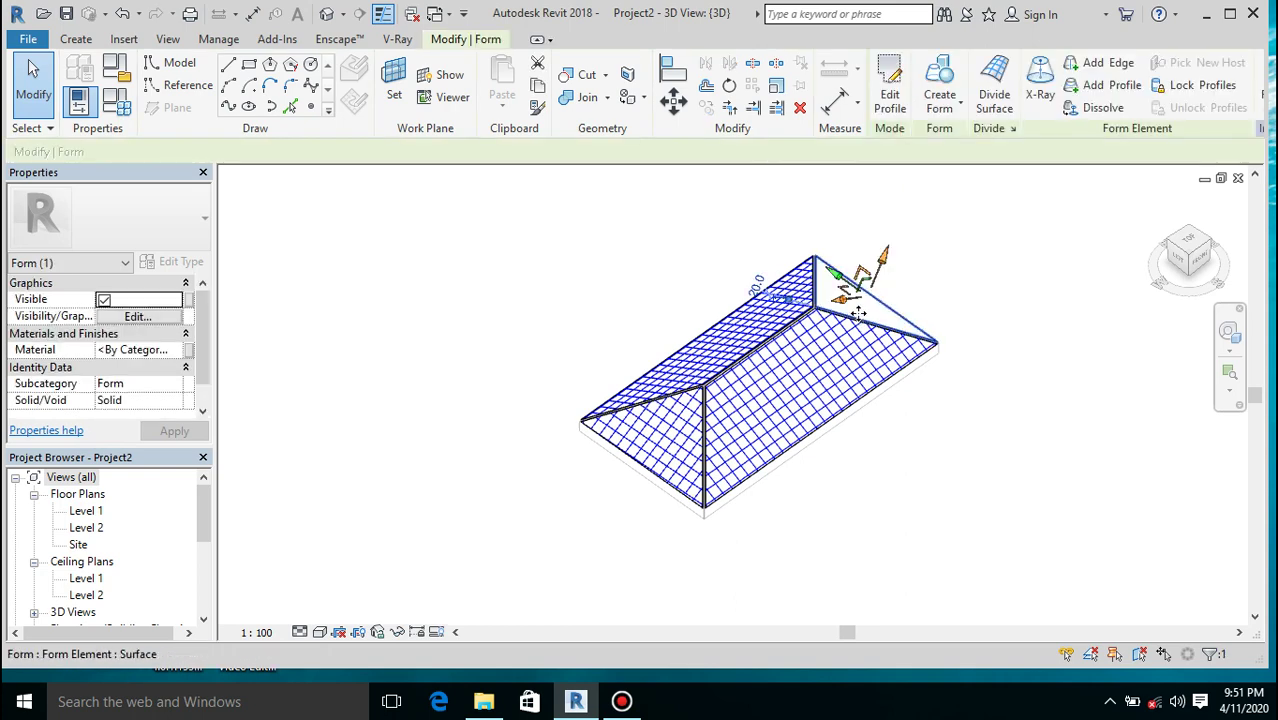
scroll(858, 313, up, 3)
click(1005, 93)
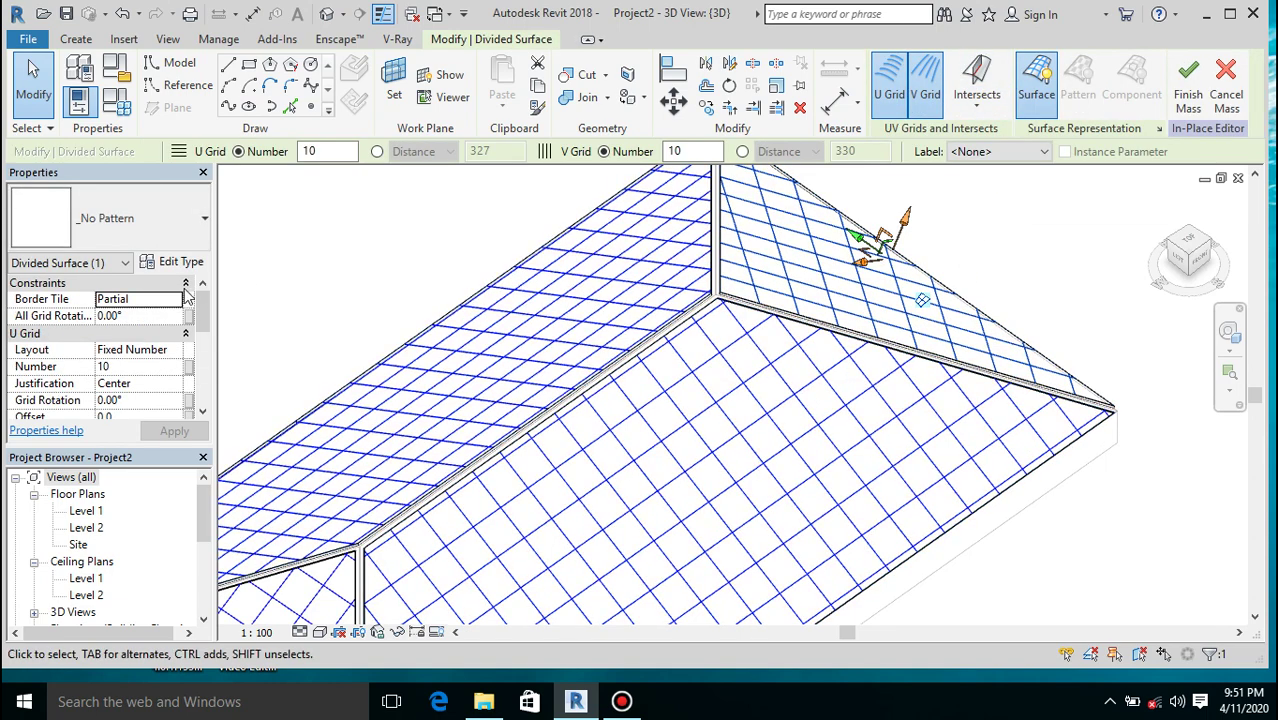
Try All Grid Rotation values of 50° and 55° on the end face's grid
click(152, 316)
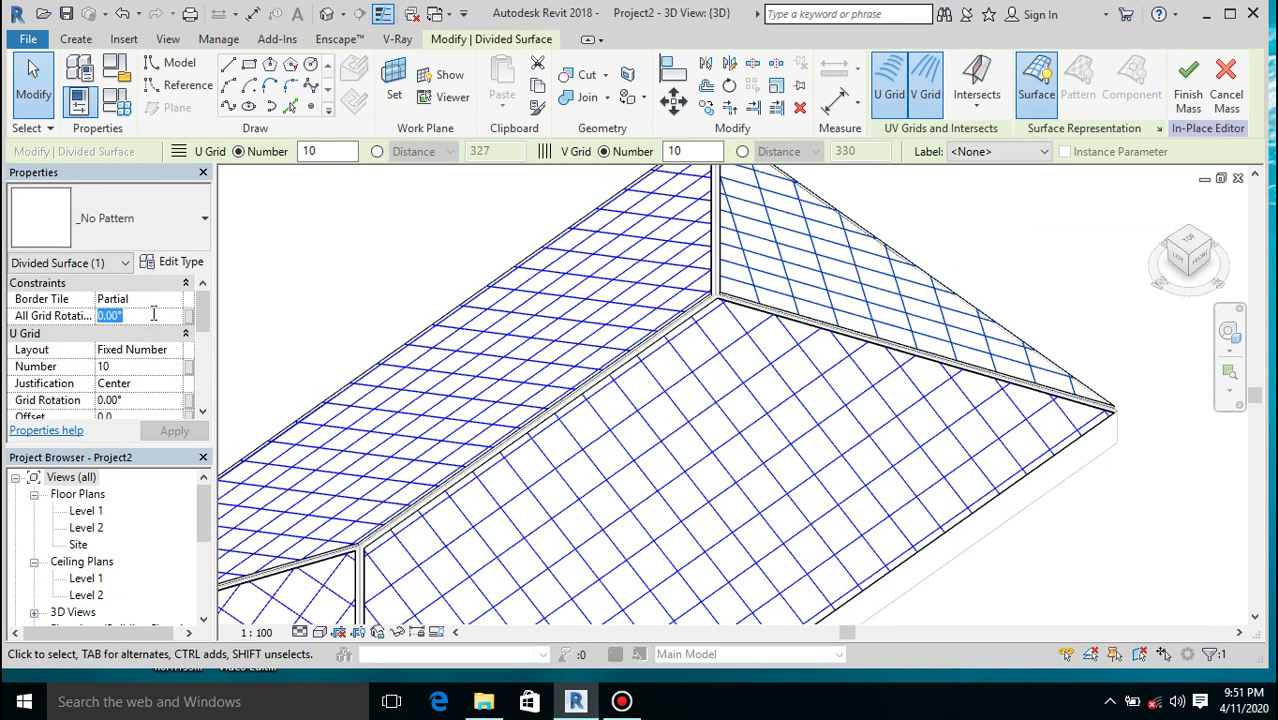
text(5)
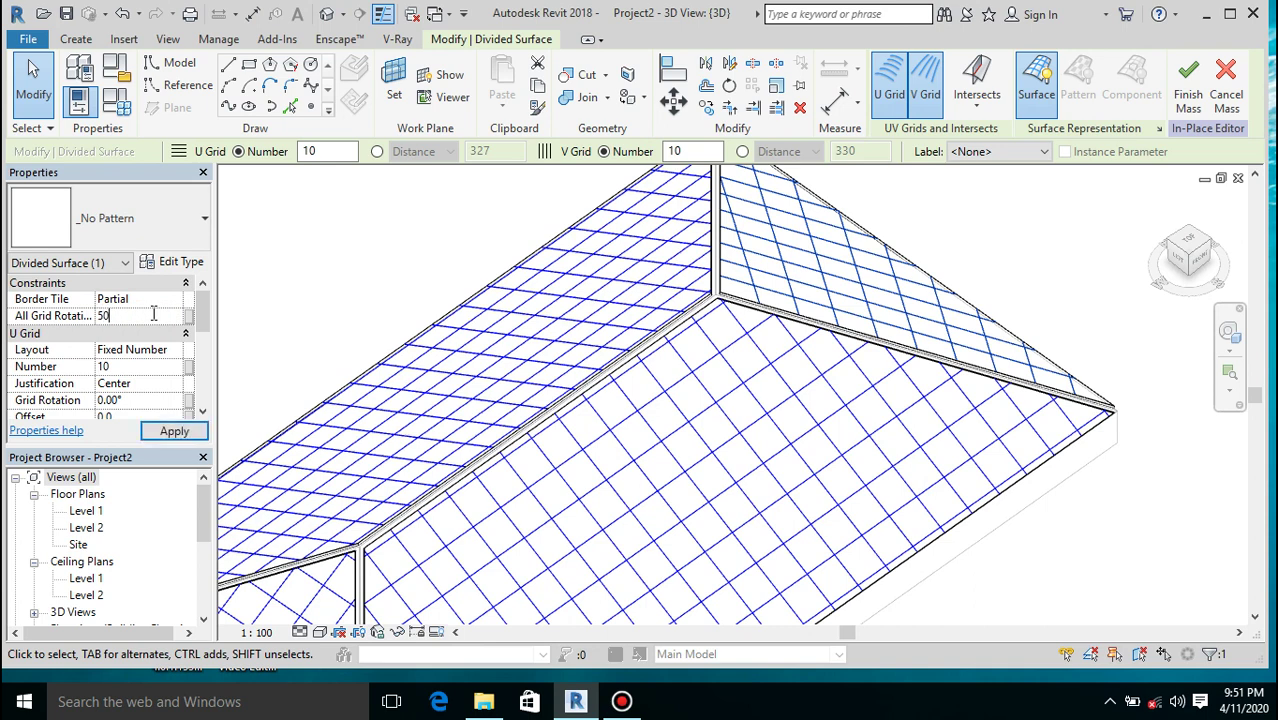
click(174, 431)
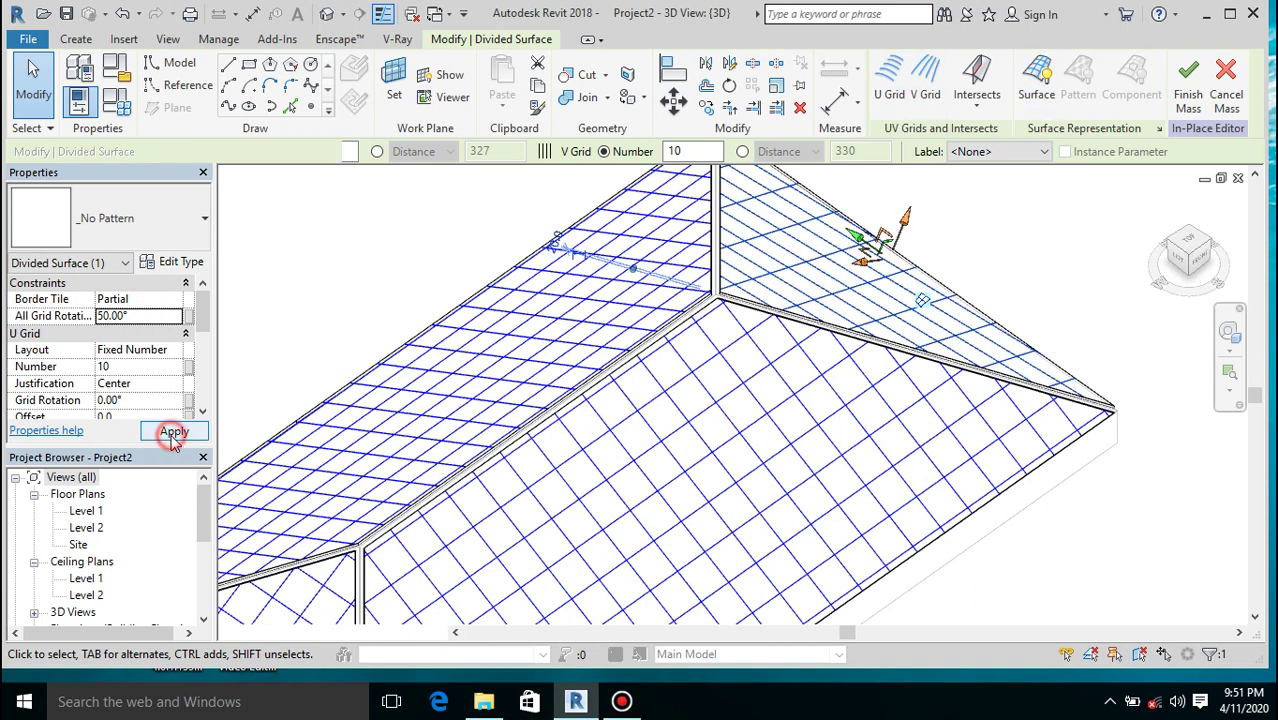
click(1170, 268)
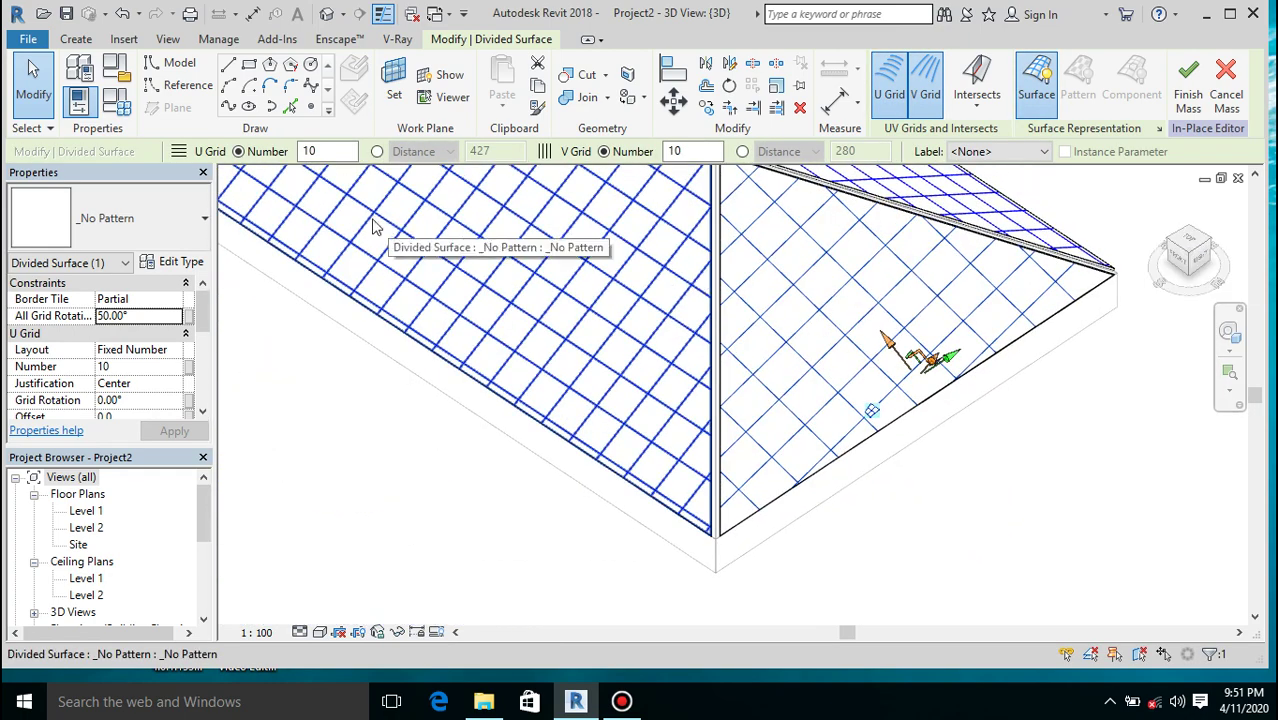
click(153, 317)
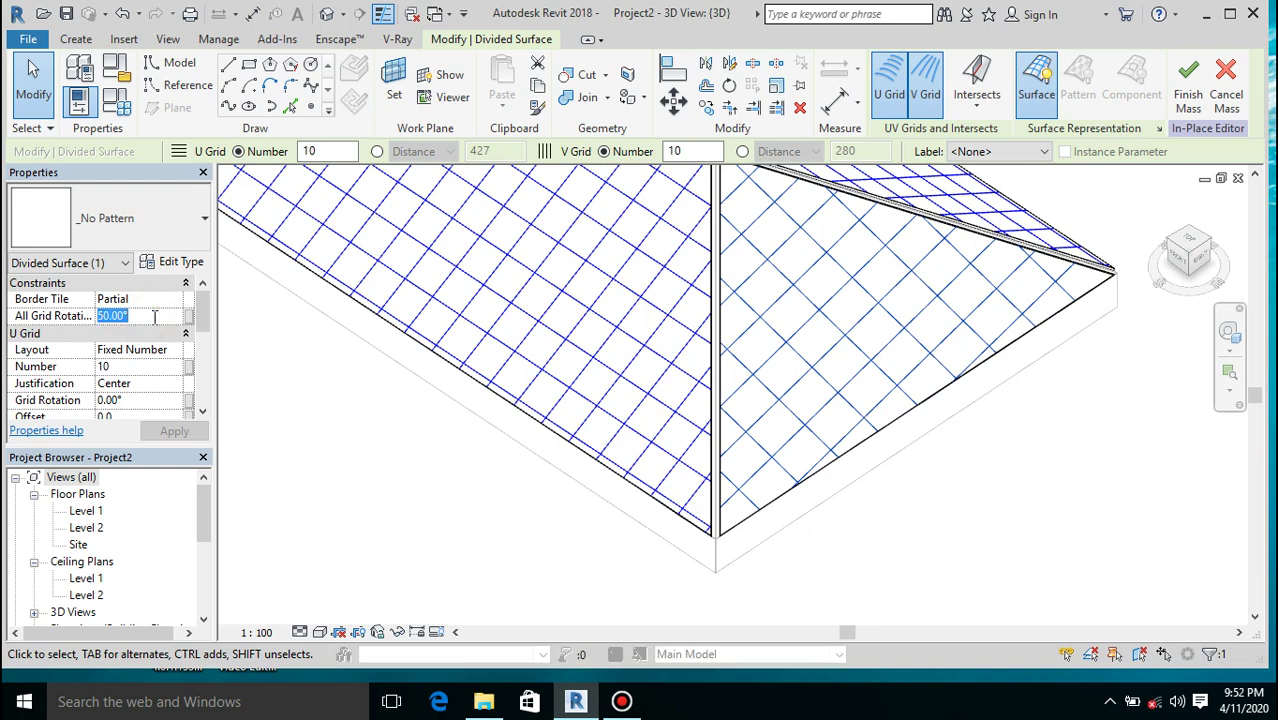
text(55)
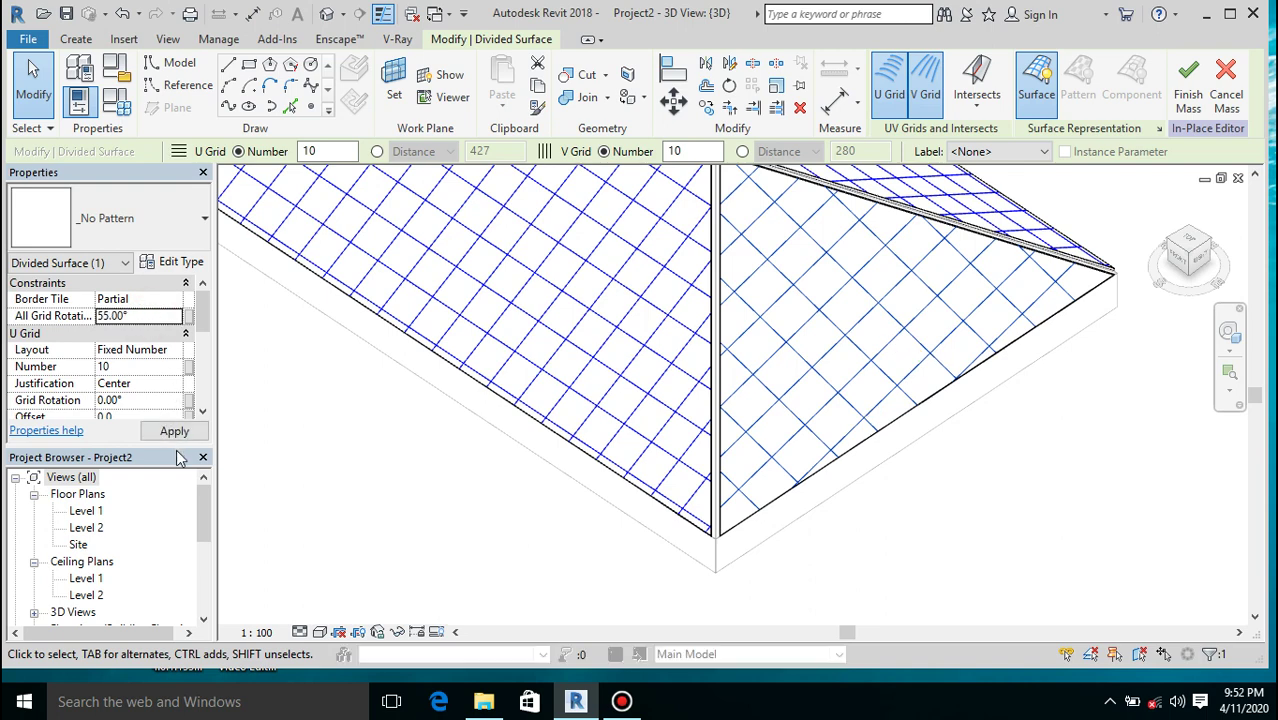
click(174, 431)
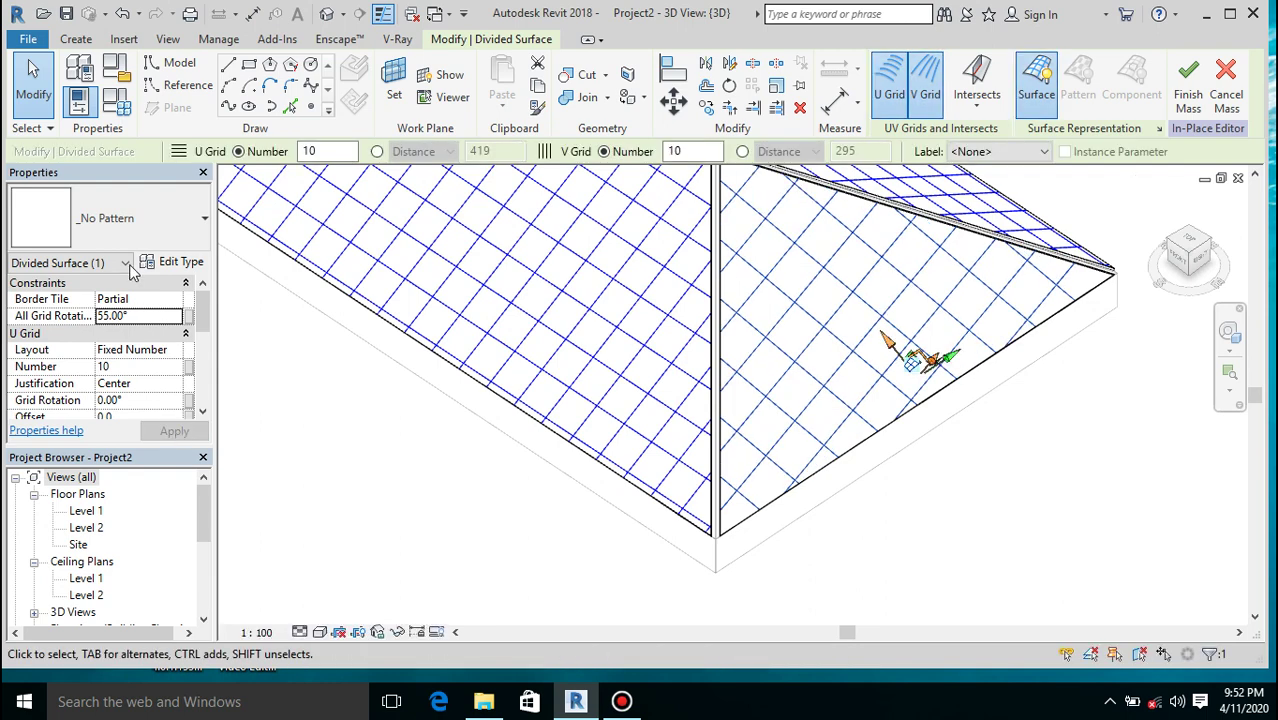
Settle the end face's All Grid Rotation at 40° after trying 45°
click(137, 315)
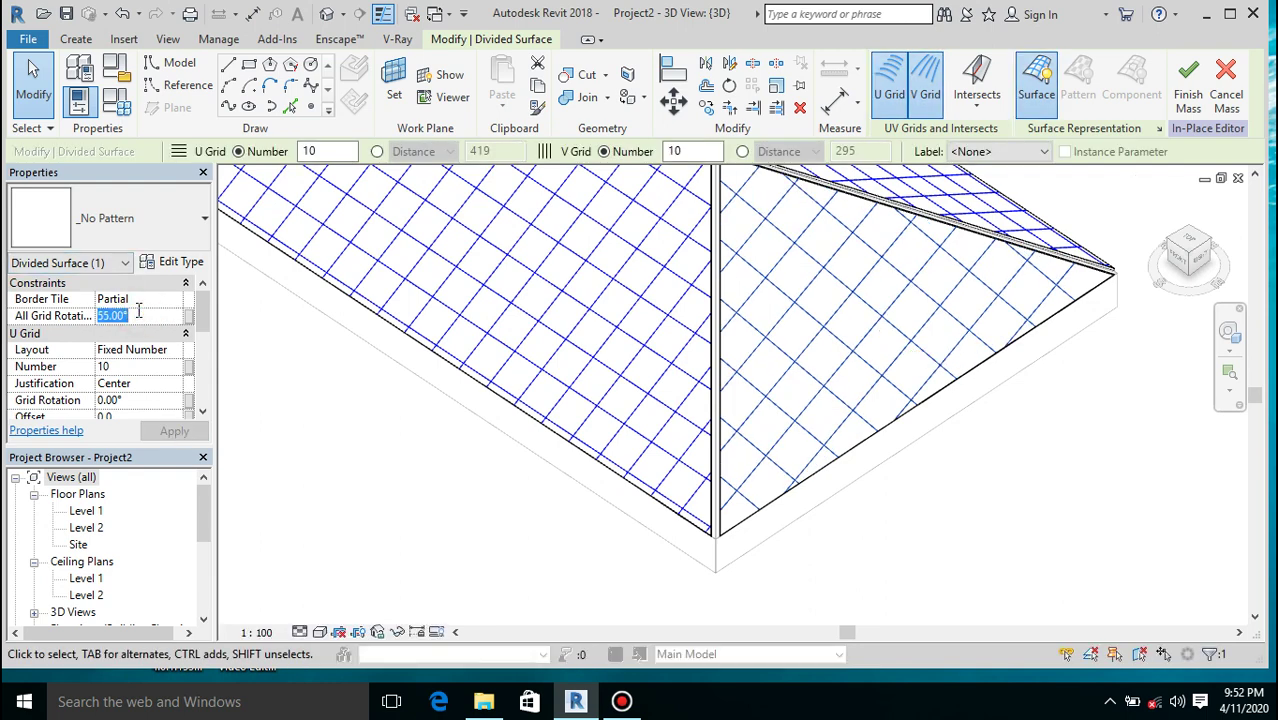
text(45)
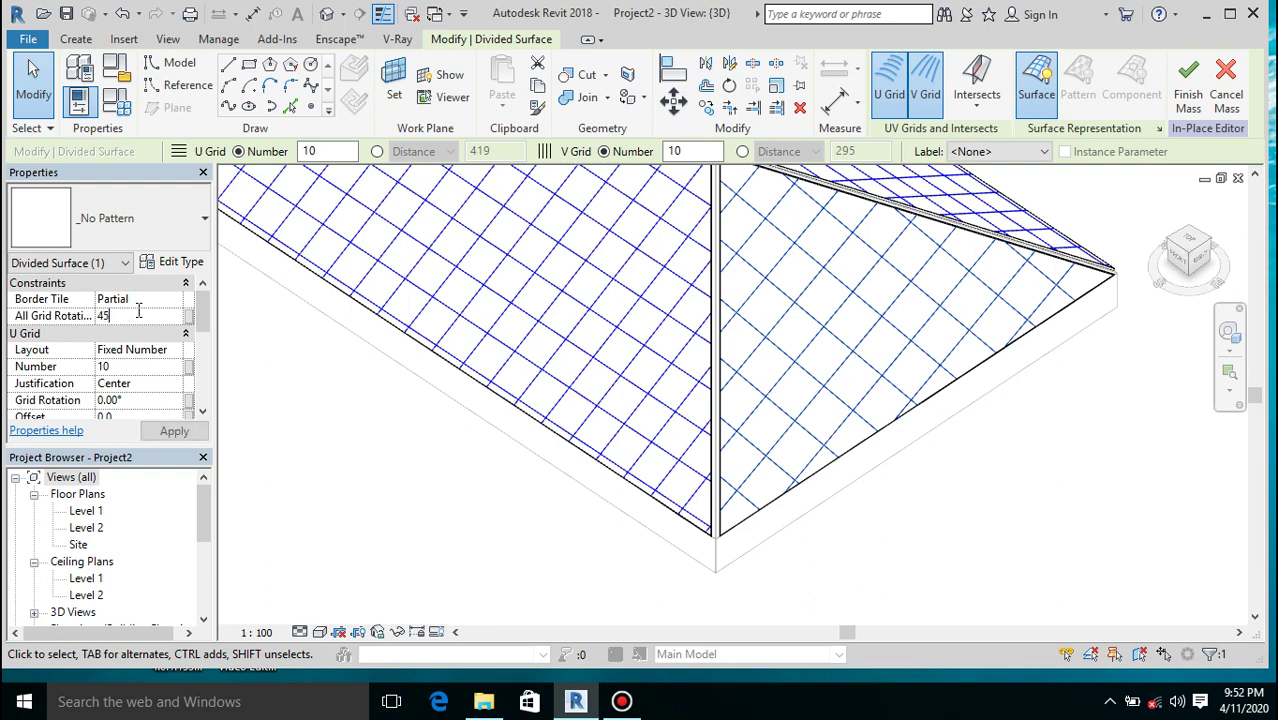
click(164, 432)
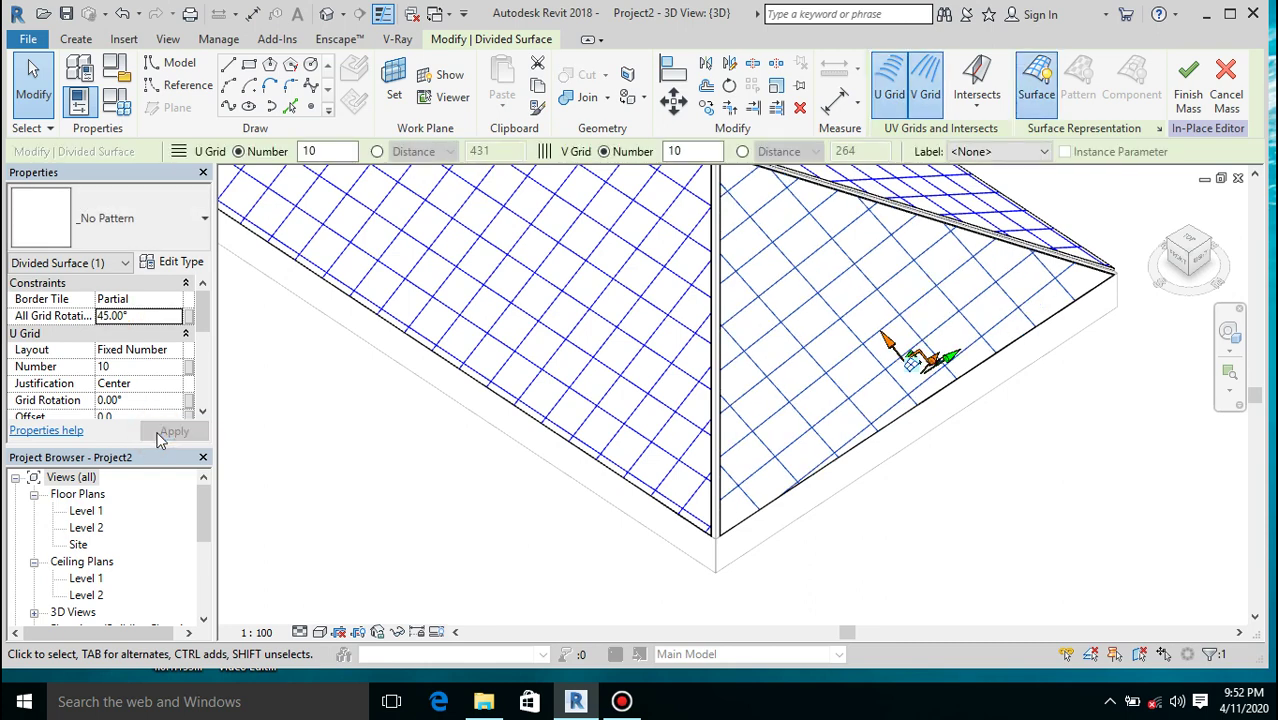
click(166, 313)
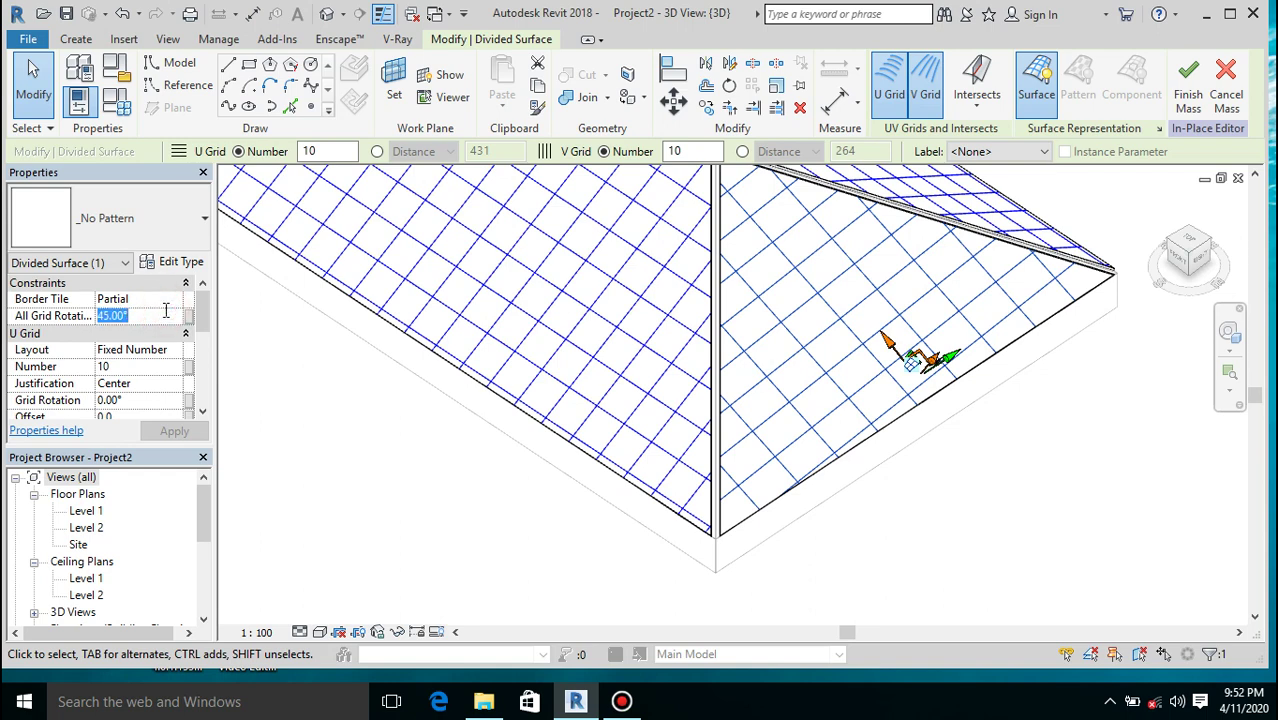
text(40)
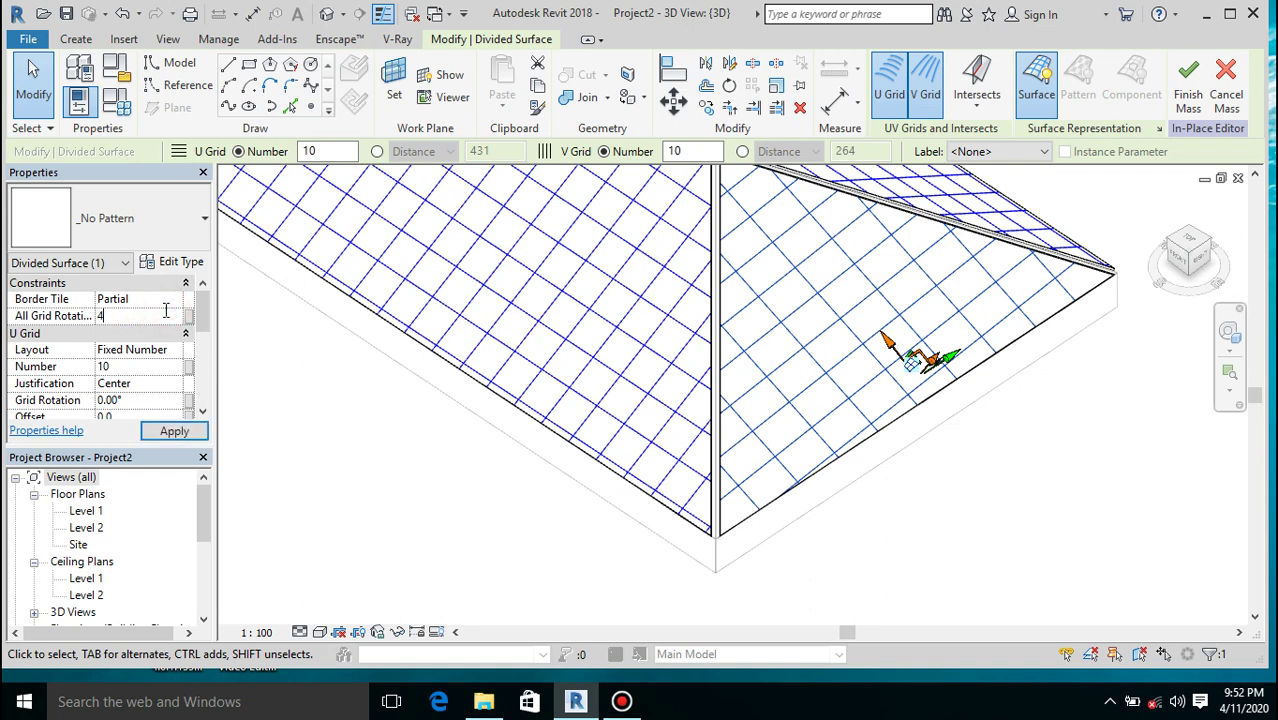
click(174, 431)
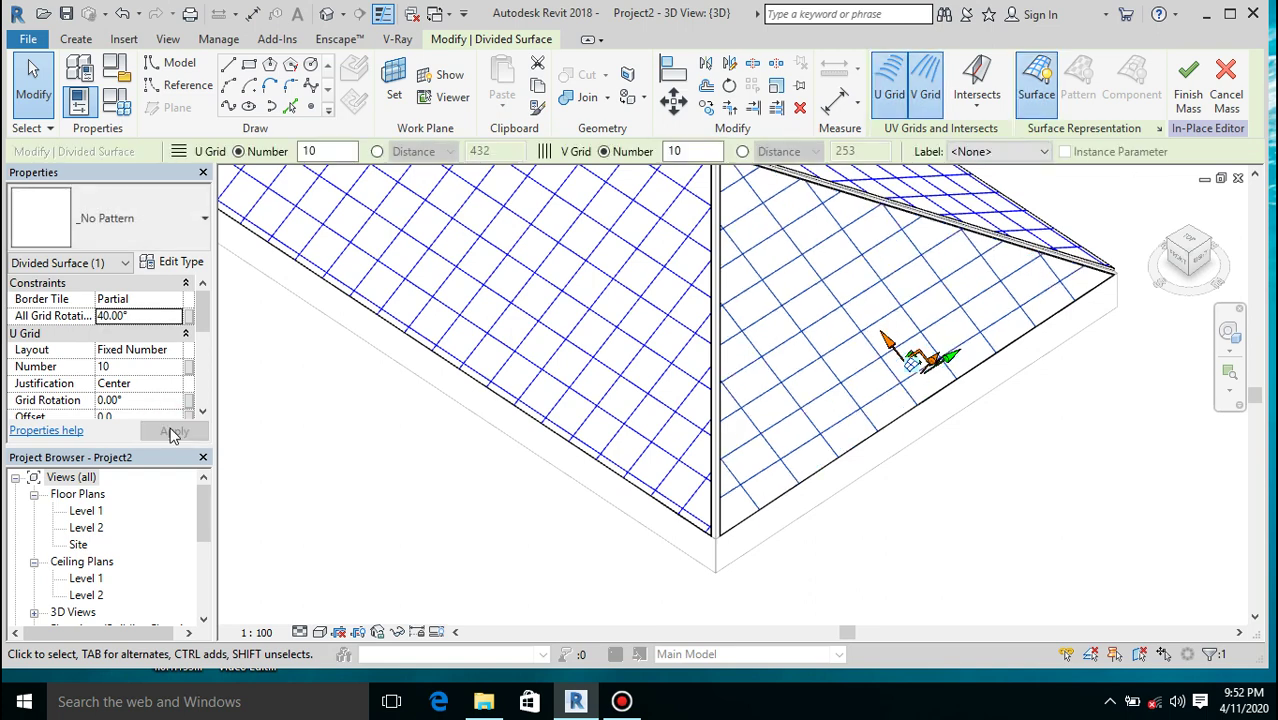
scroll(650, 428, down, 3)
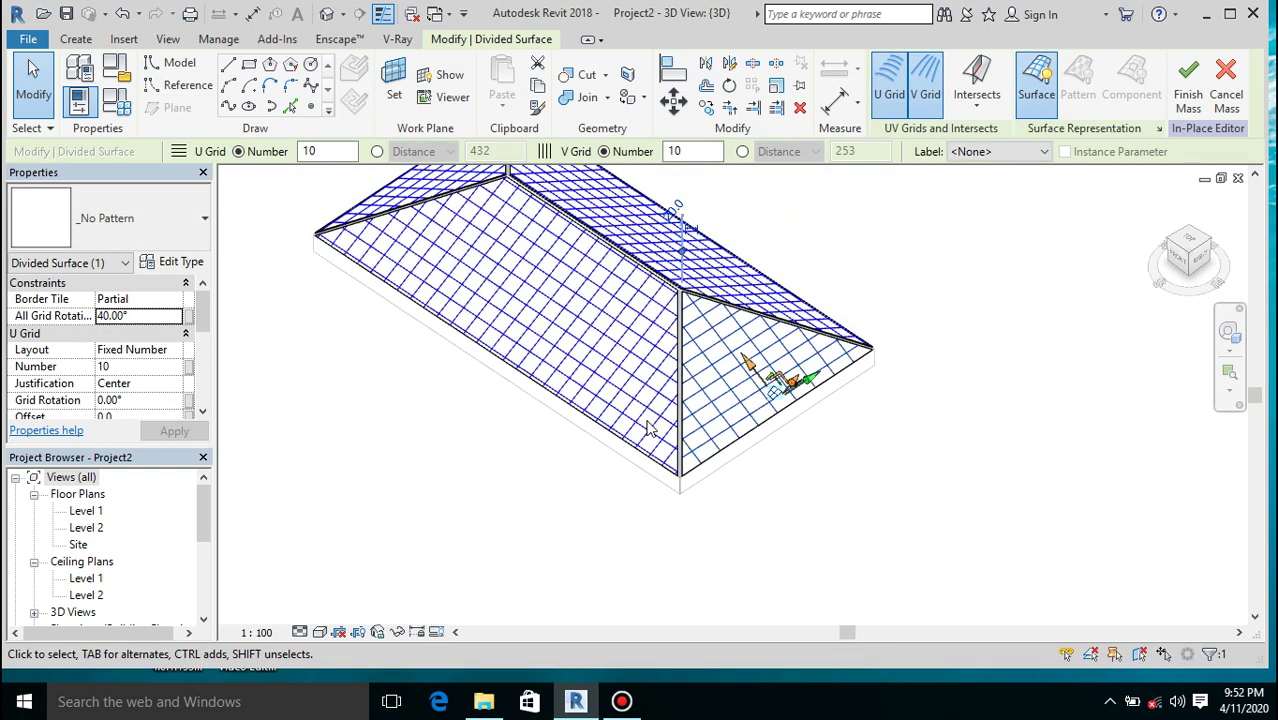
Set the last hip-end grid's U and V spacing to 300 distance and deselect it
click(378, 151)
click(502, 150)
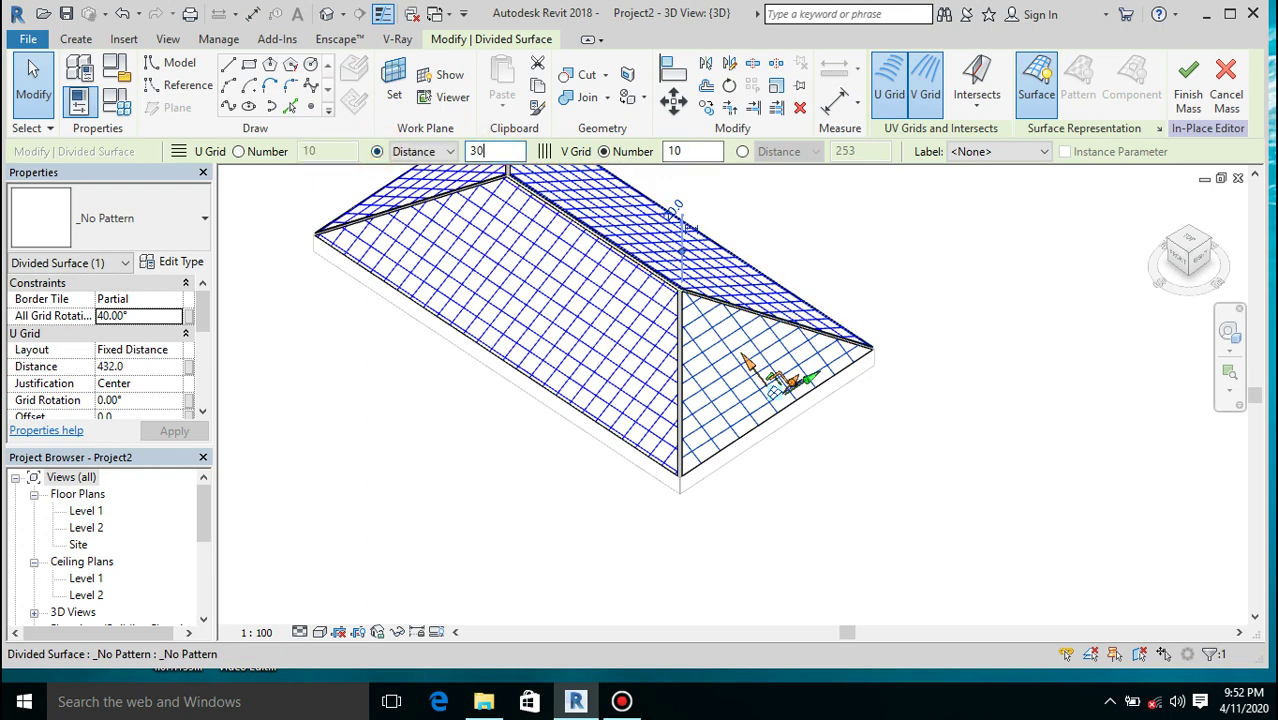
key(Return)
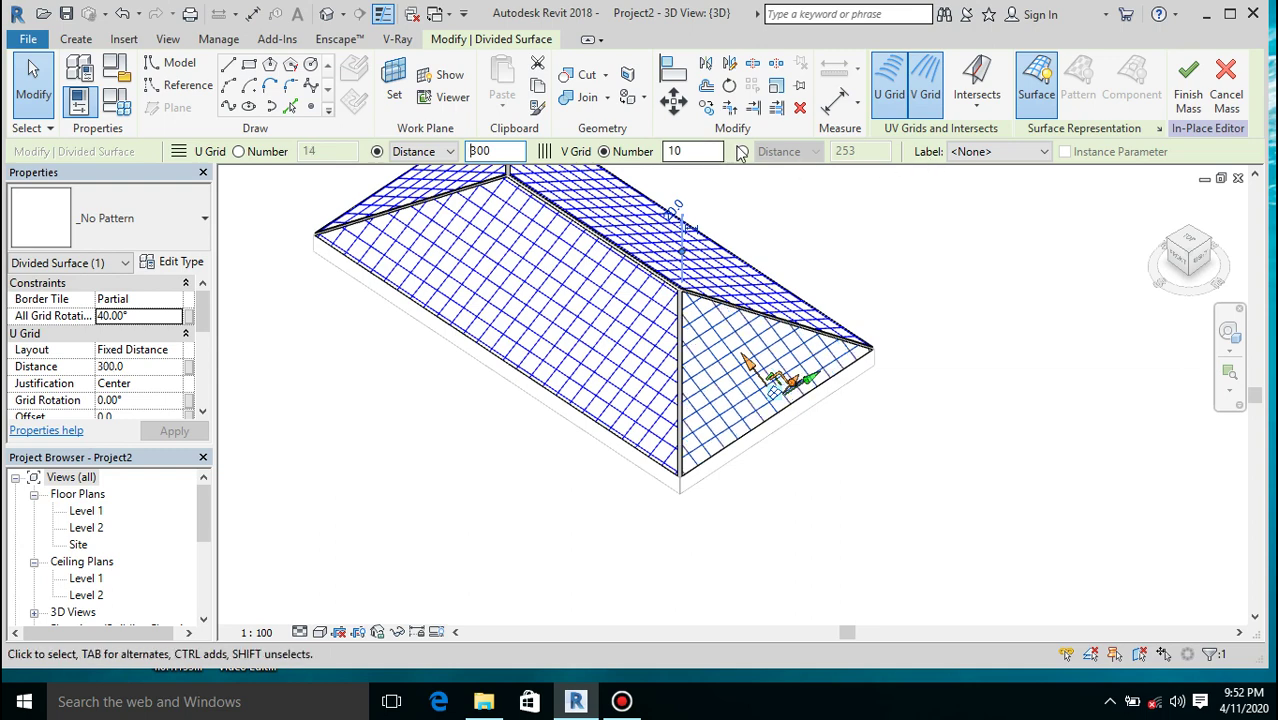
click(742, 151)
click(869, 149)
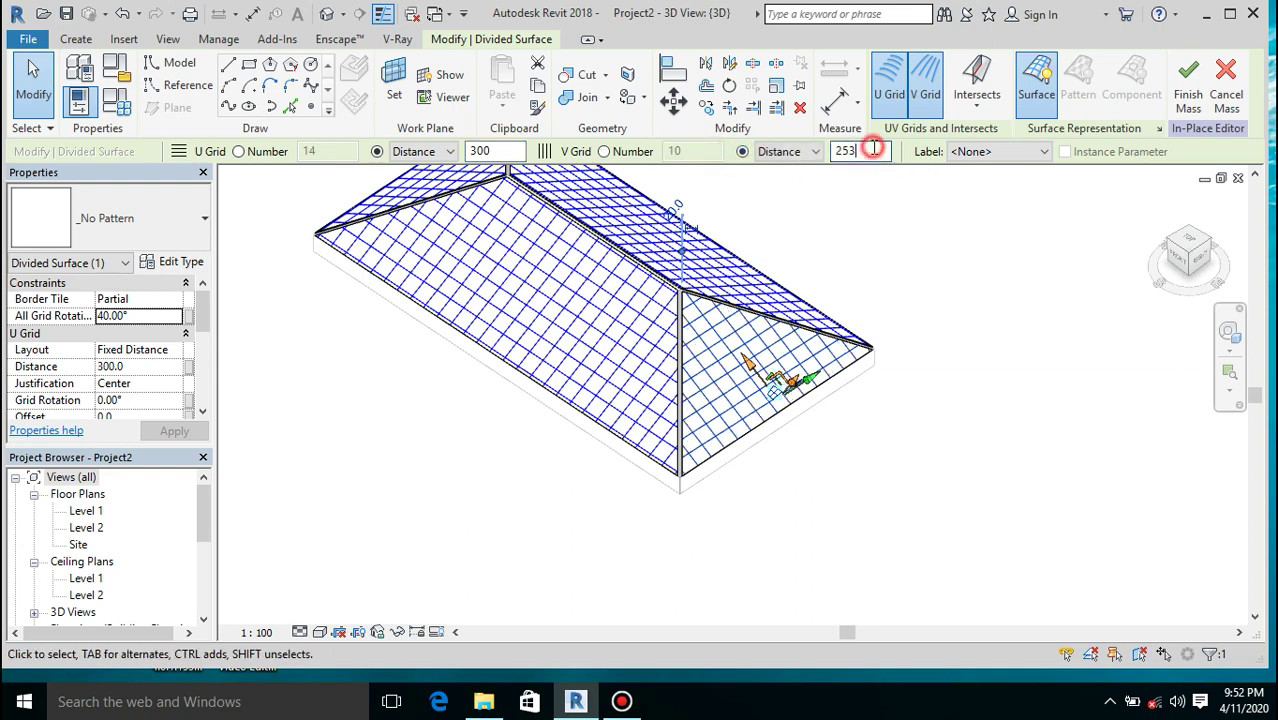
key(BackSpace)
key(BackSpace)
key(BackSpace)
text(300)
key(Return)
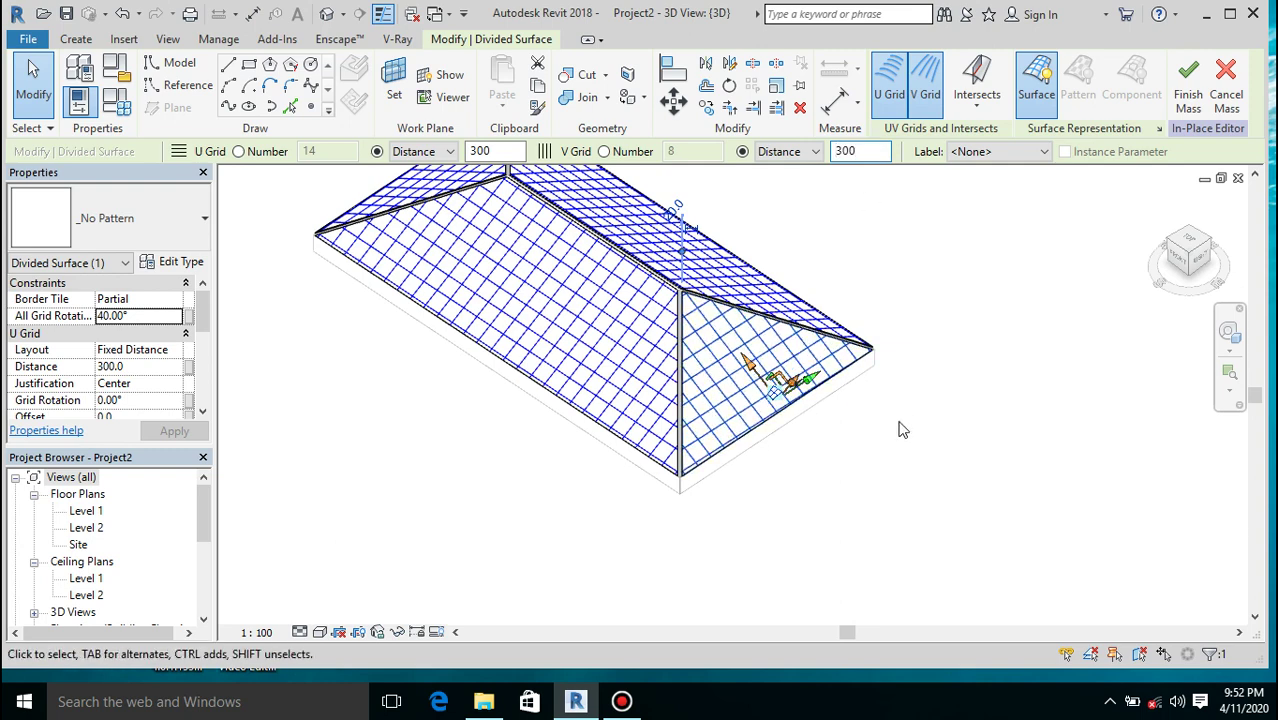
click(866, 456)
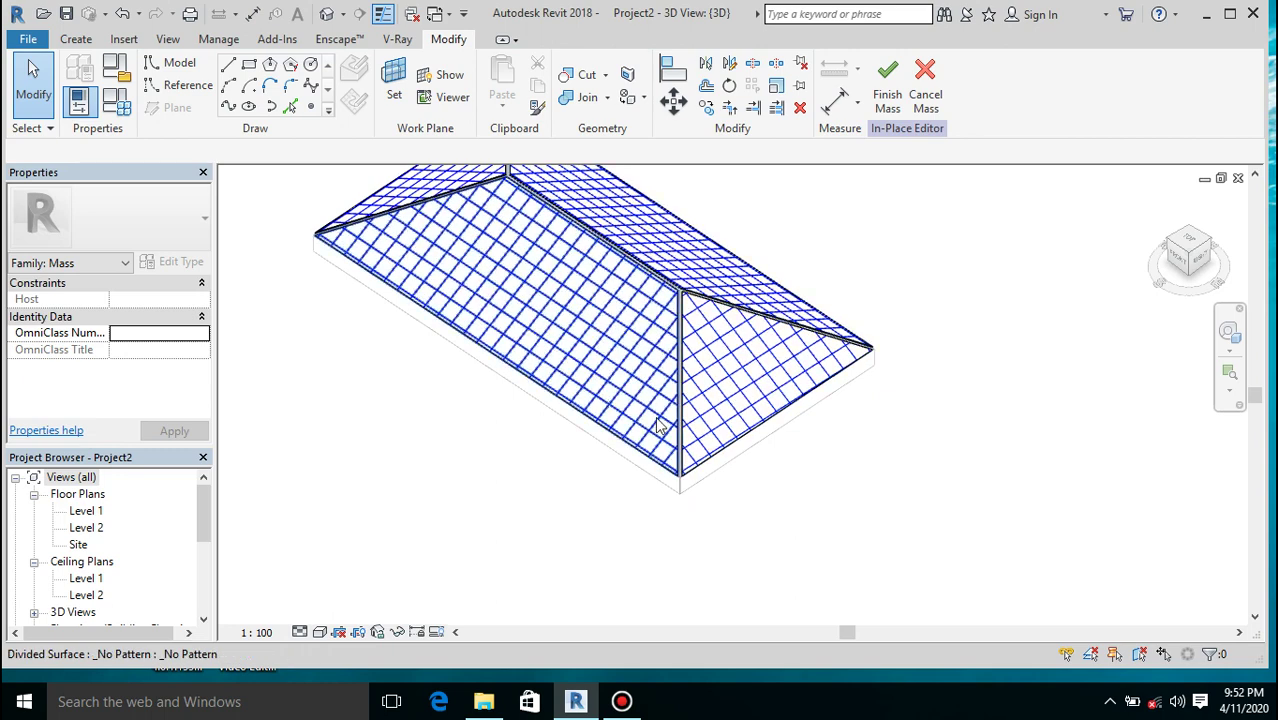
scroll(955, 541, down, 2)
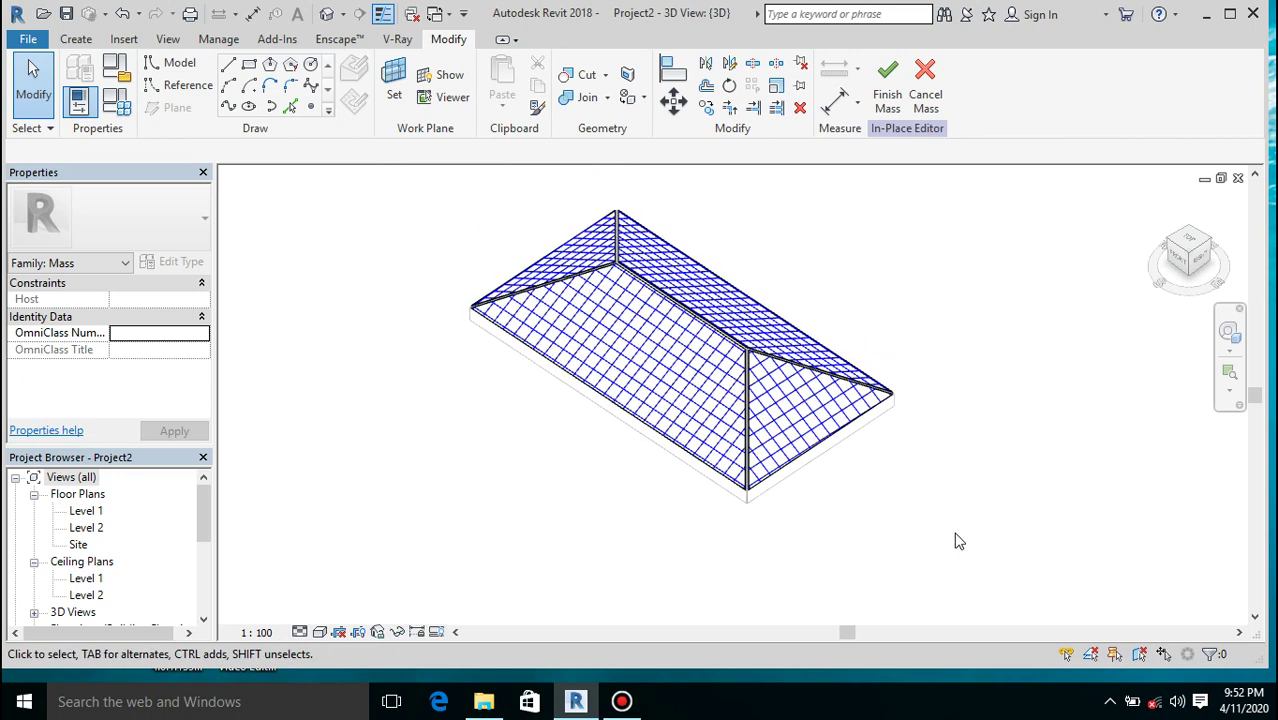
Apply the Family2 curved tile type to the front slope's divided surface
click(674, 370)
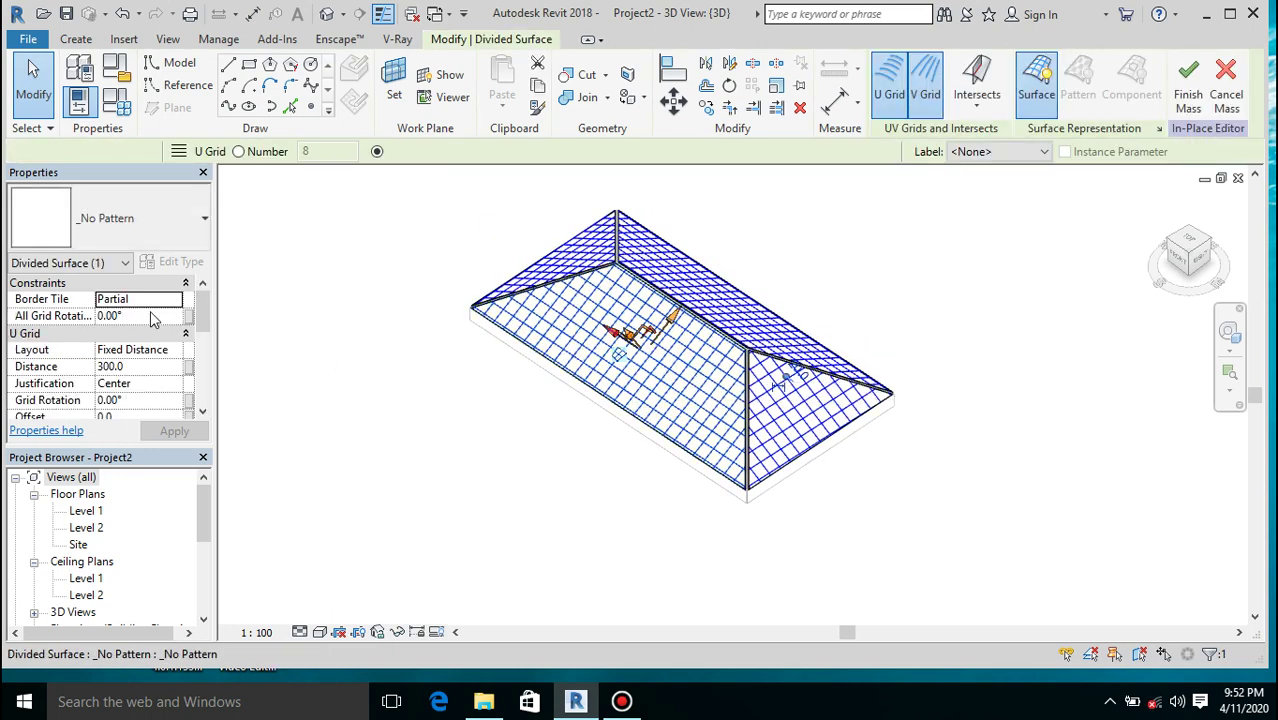
click(86, 222)
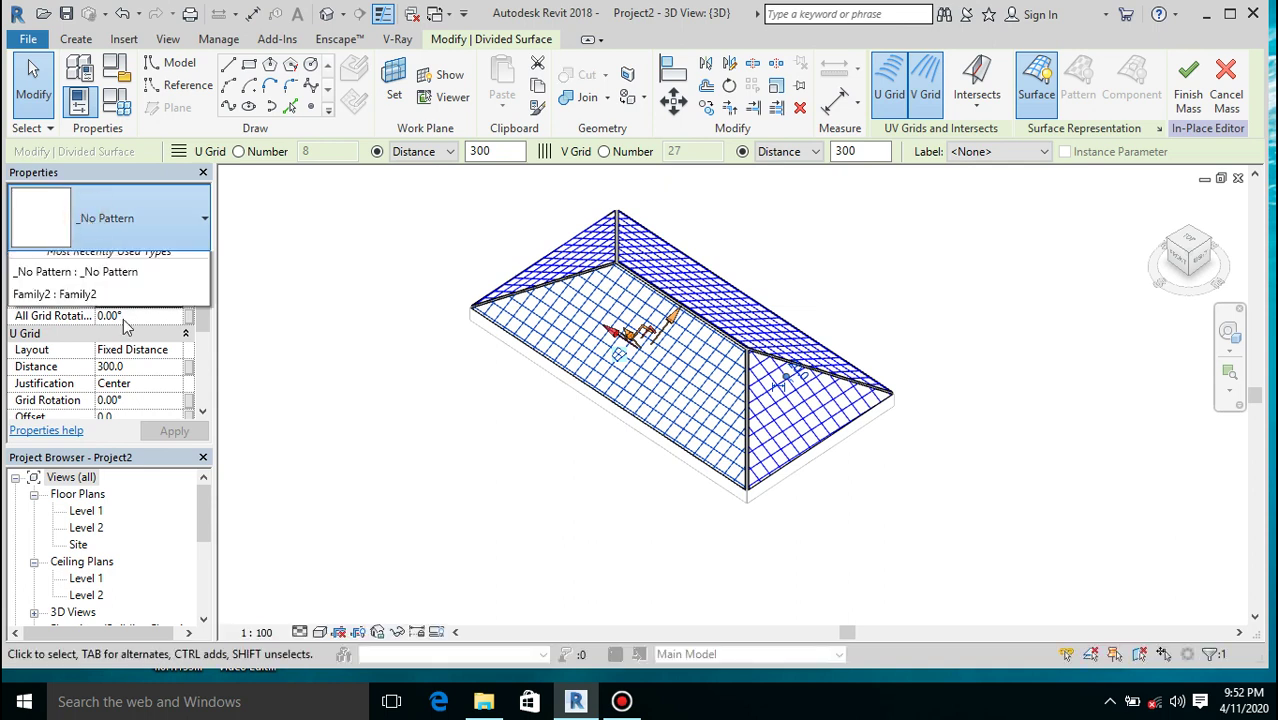
scroll(114, 372, down, 5)
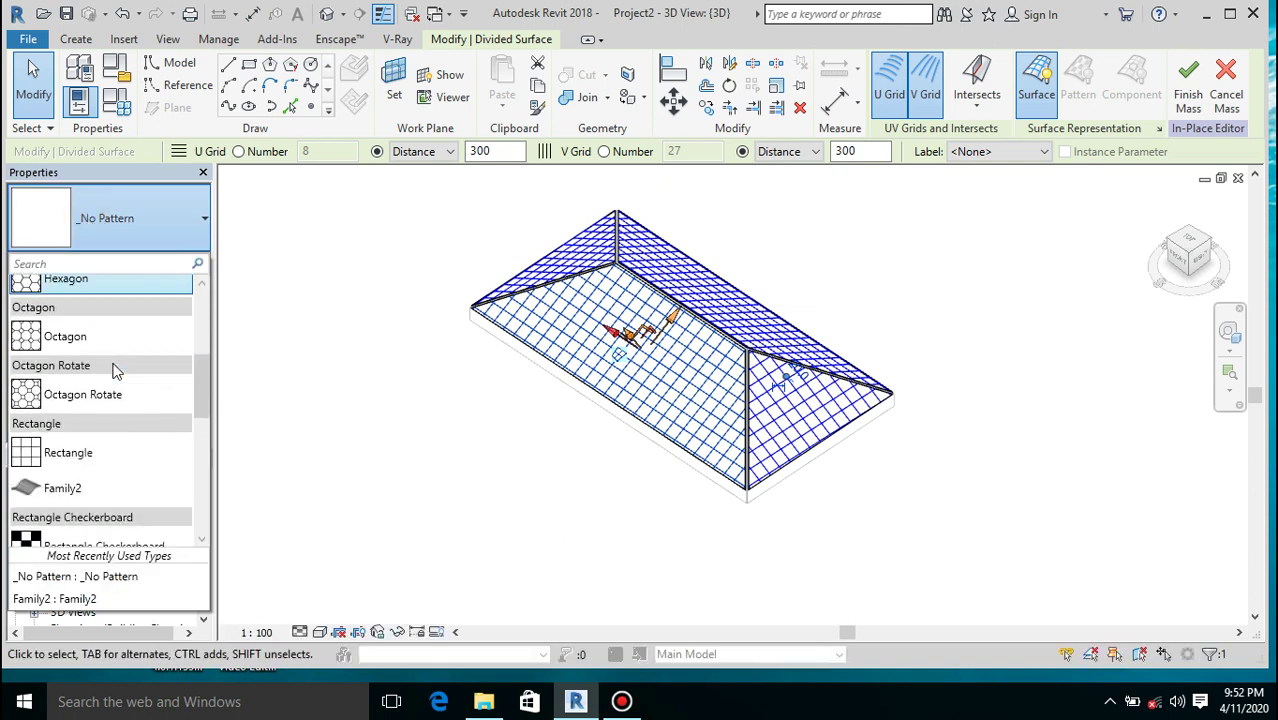
mouse_move(72, 452)
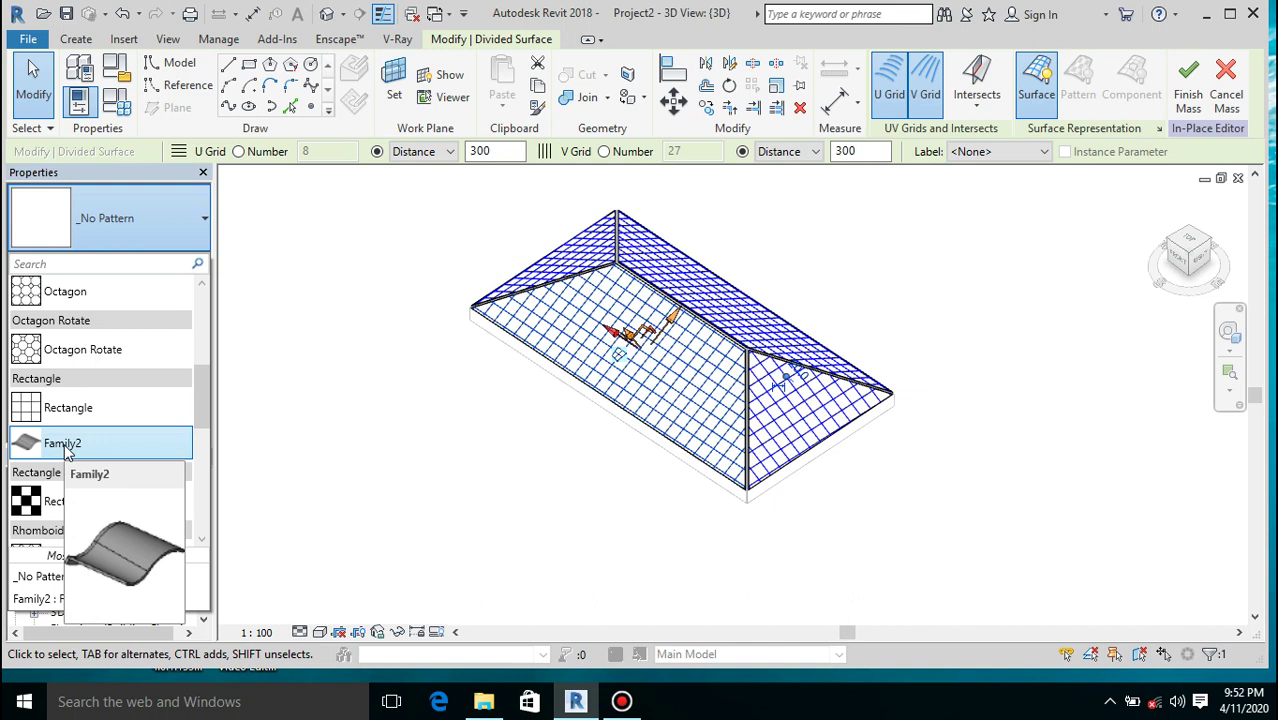
click(143, 449)
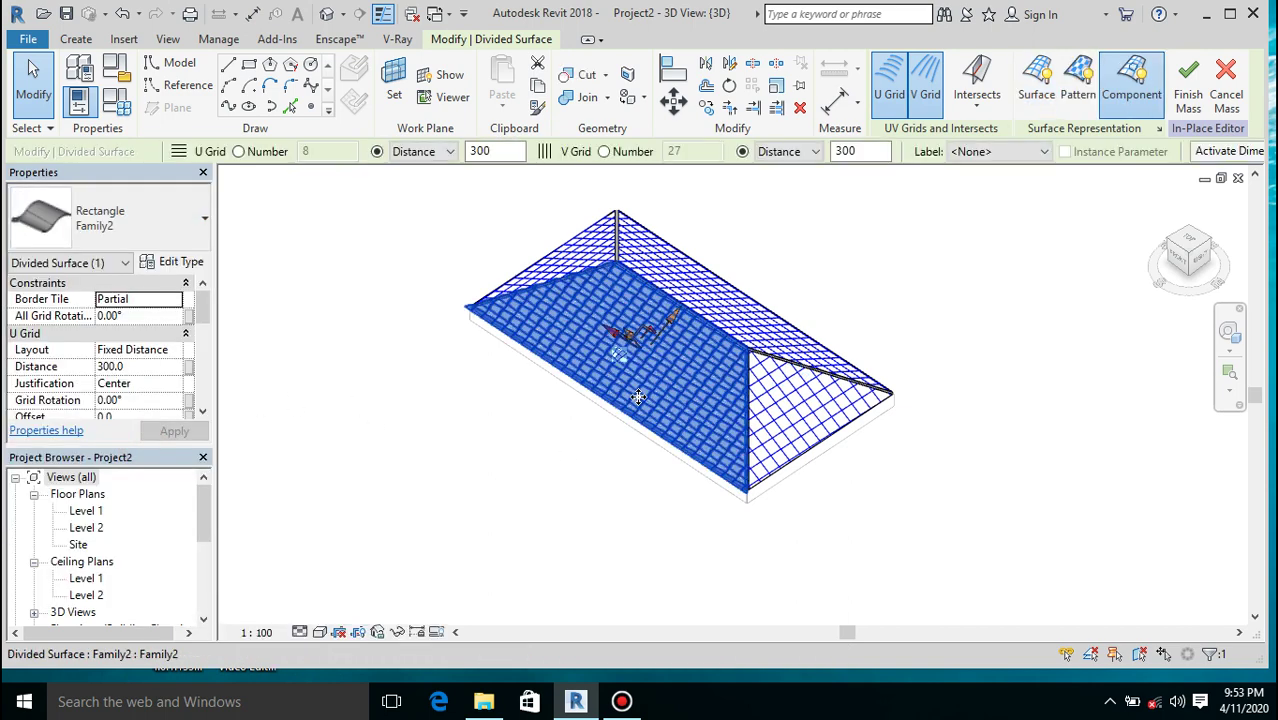
Zoom in and reselect the tiled front slope to inspect the Family2 tiles
scroll(665, 375, up, 5)
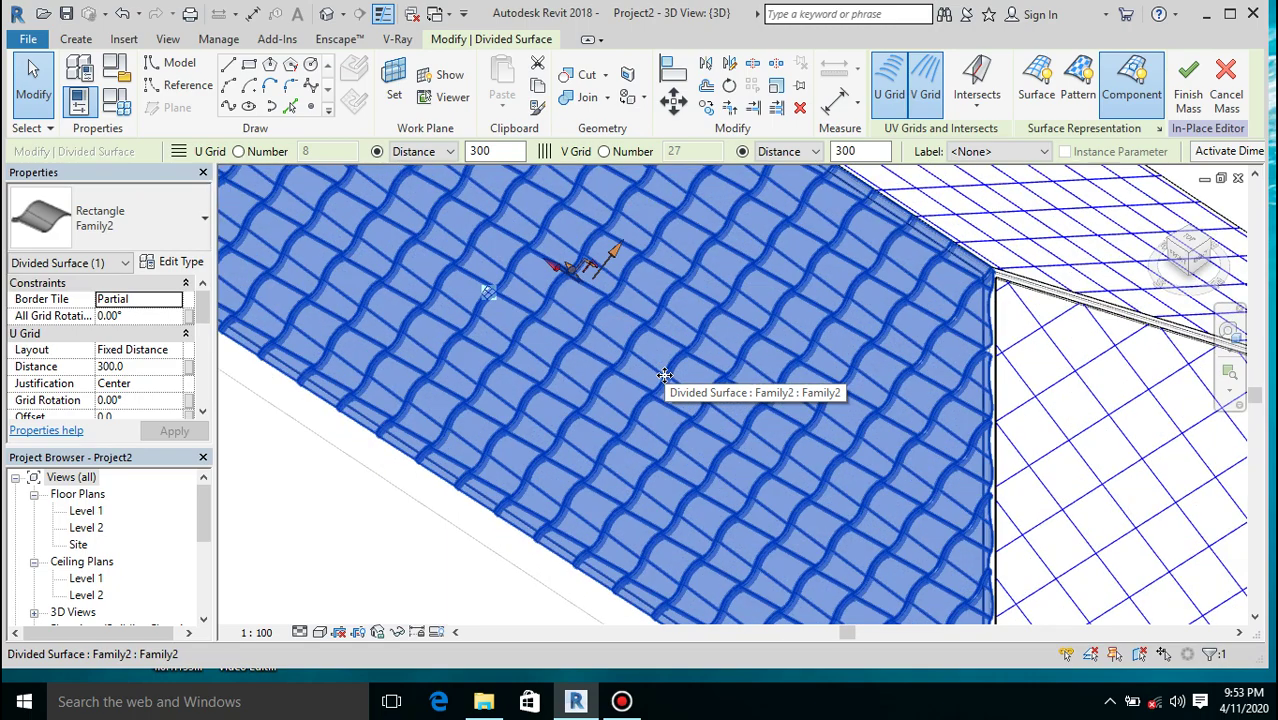
scroll(665, 375, up, 2)
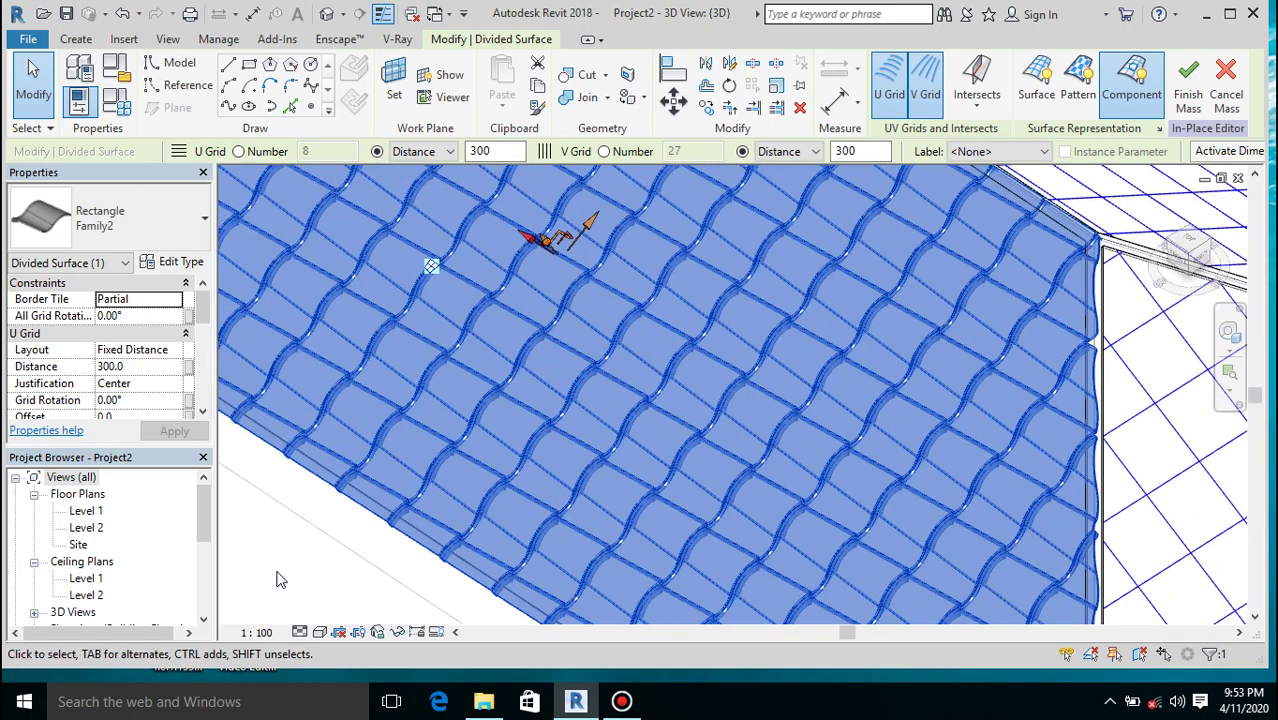
click(279, 578)
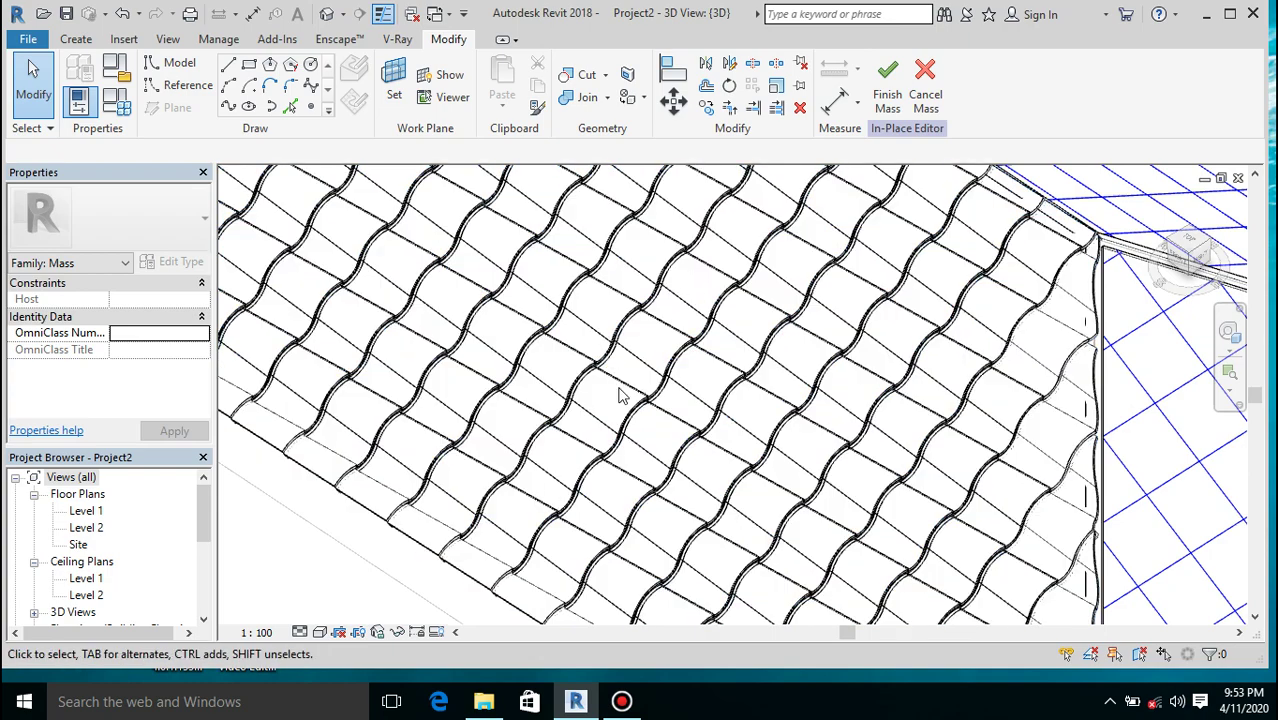
click(477, 417)
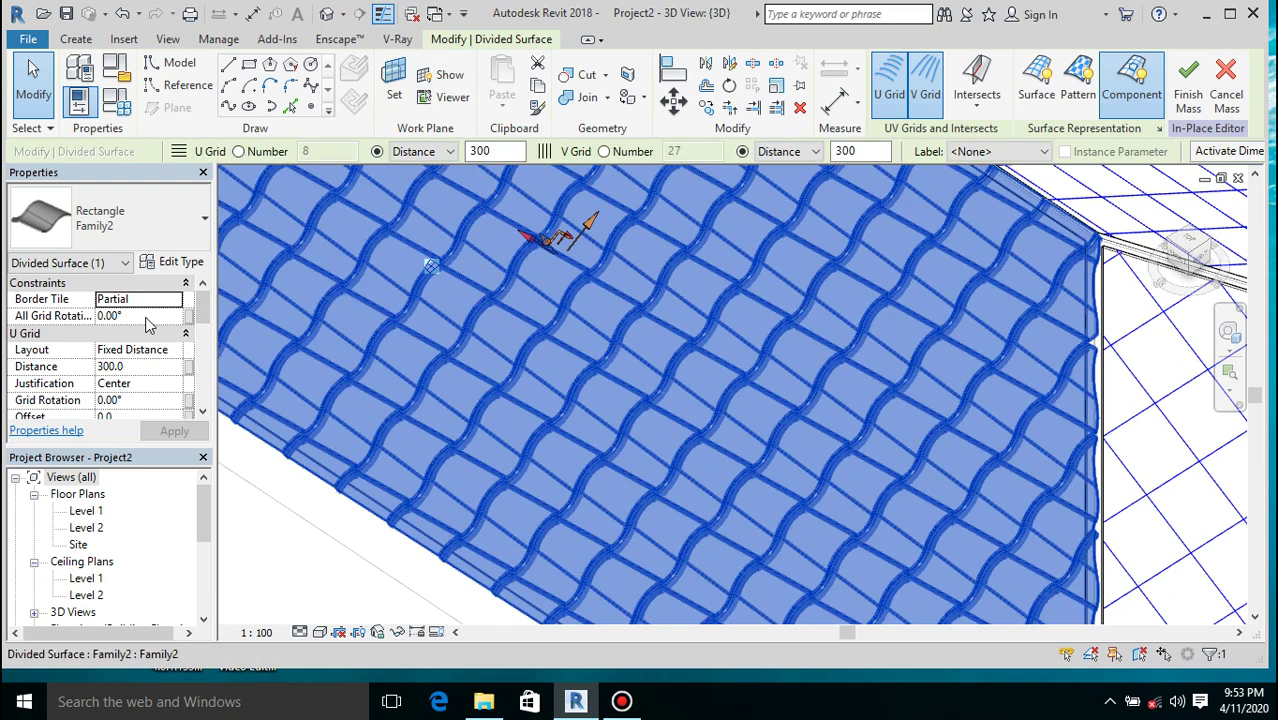
Set the front slope's All Grid Rotation to 90° and orbit to check the tiles
click(146, 316)
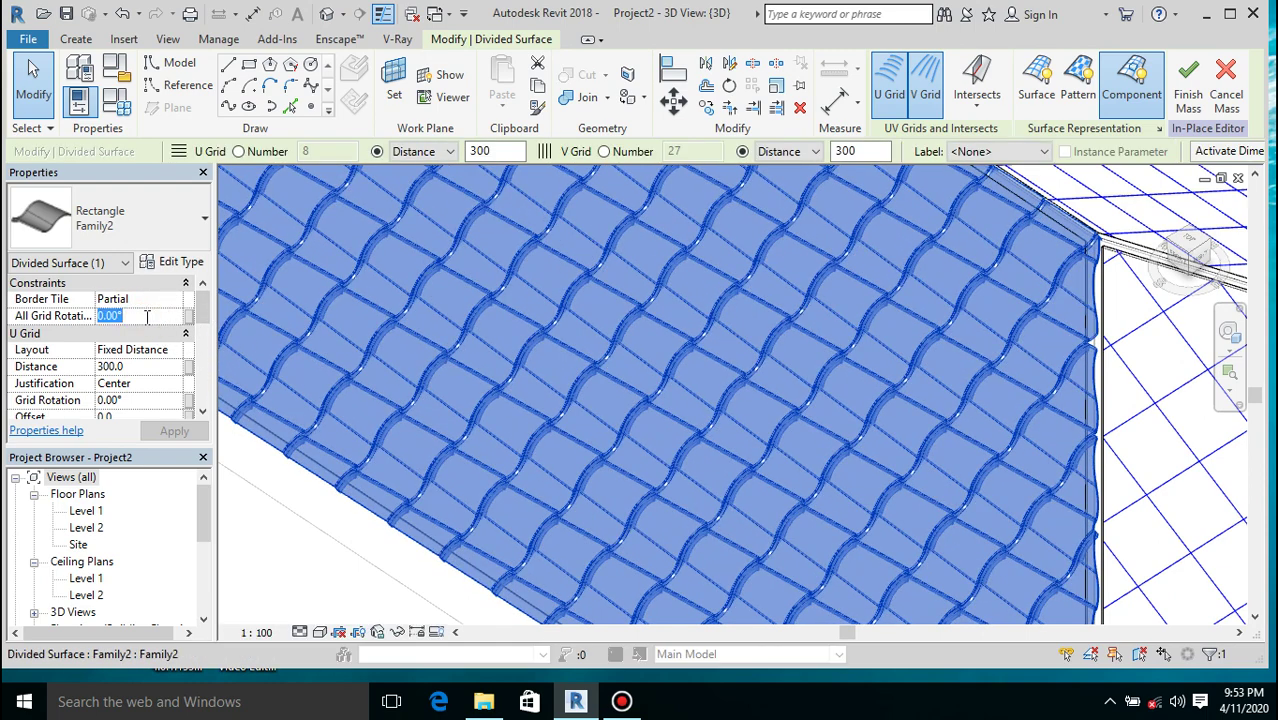
text(90)
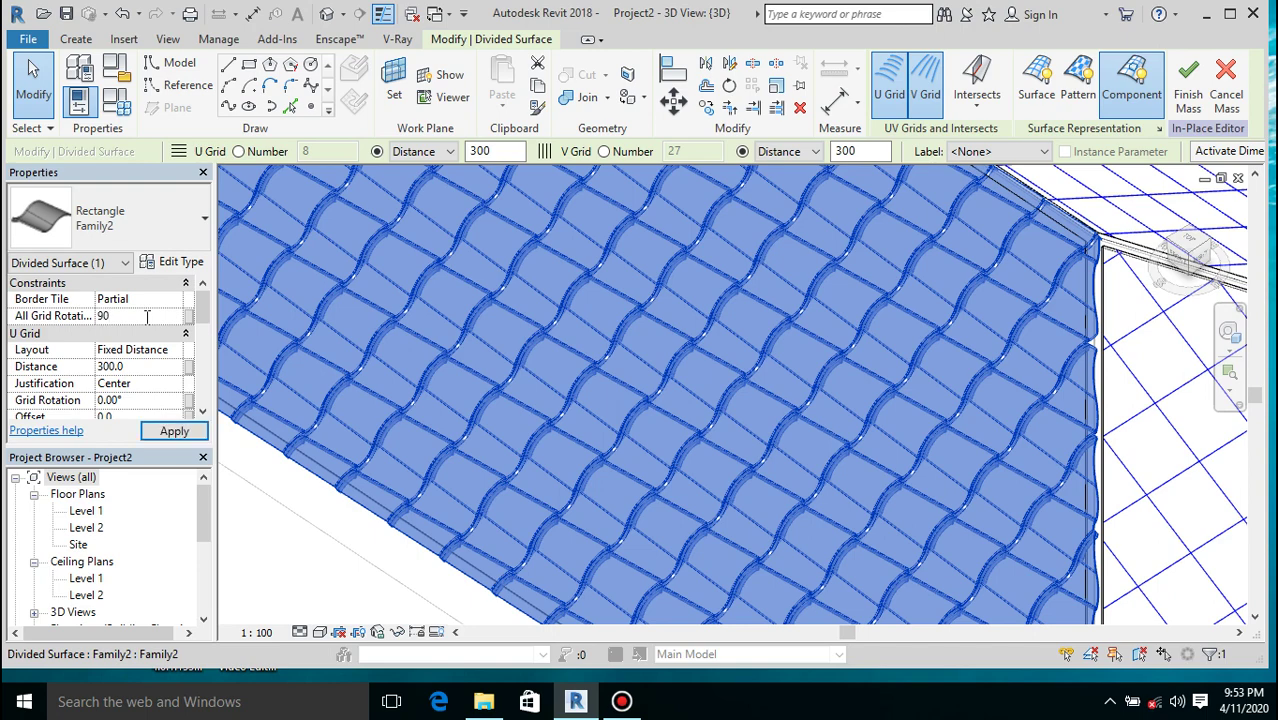
click(166, 426)
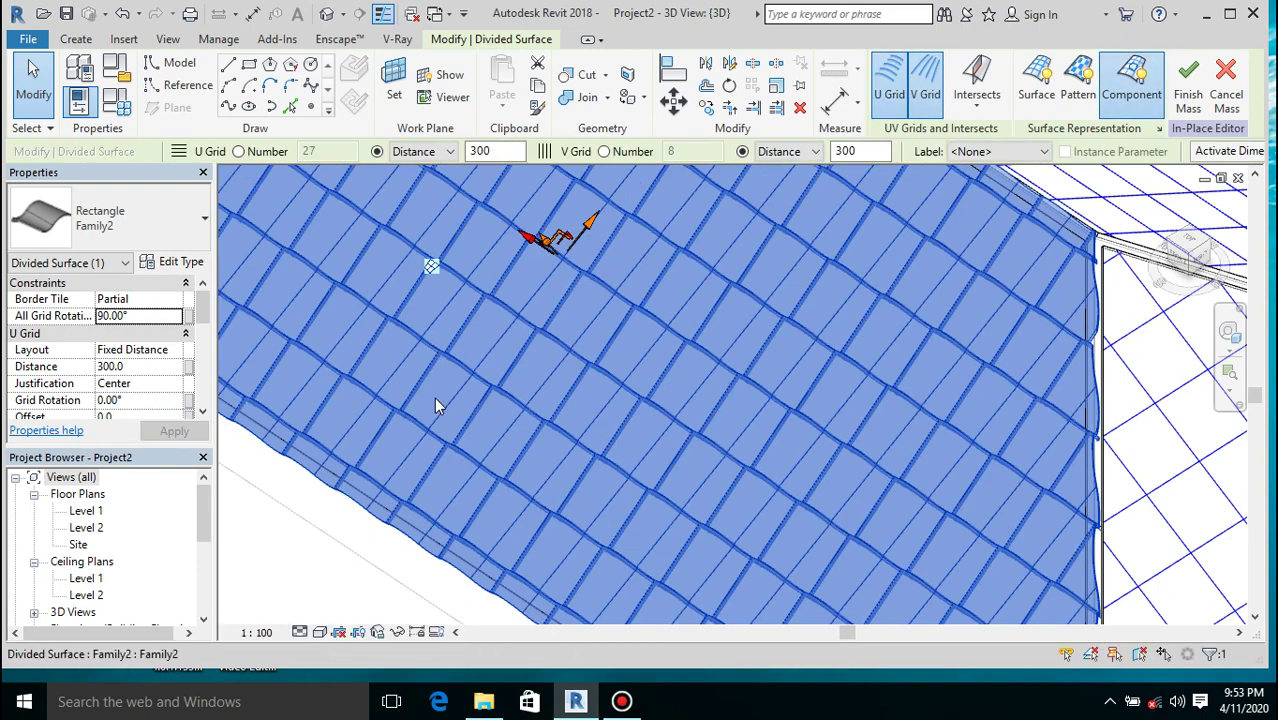
click(340, 601)
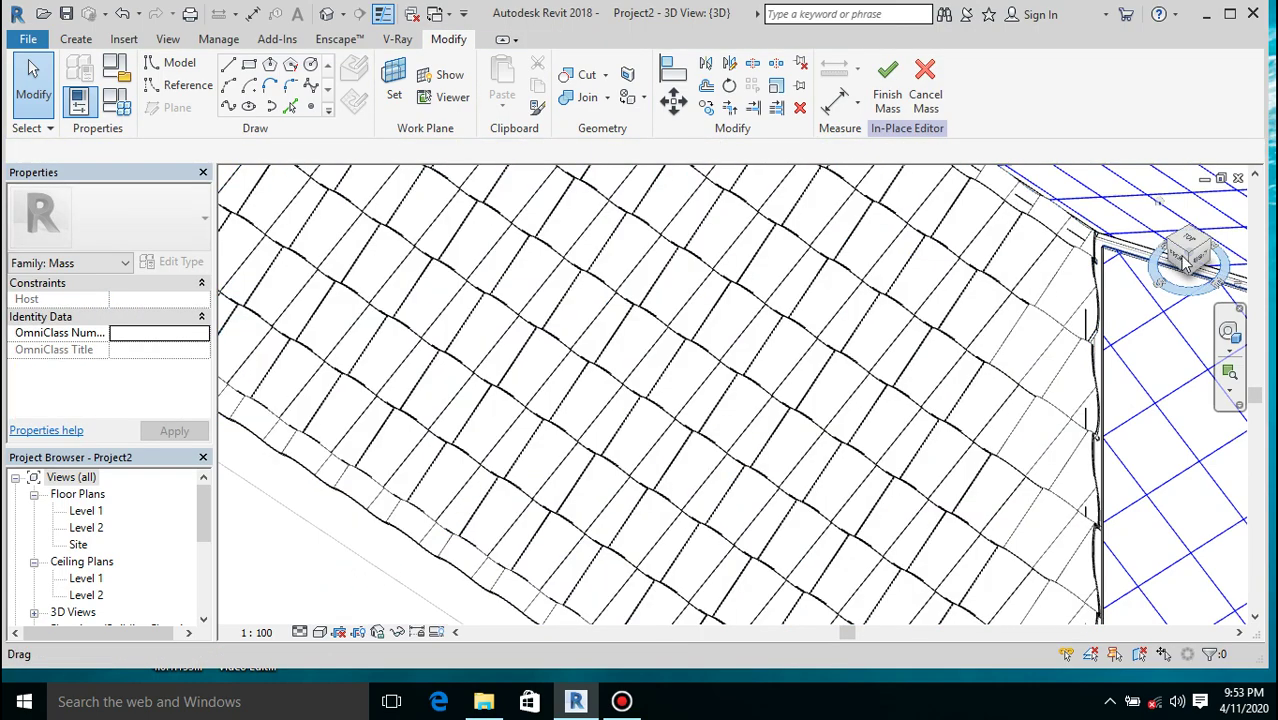
drag(1188, 257, 1145, 262)
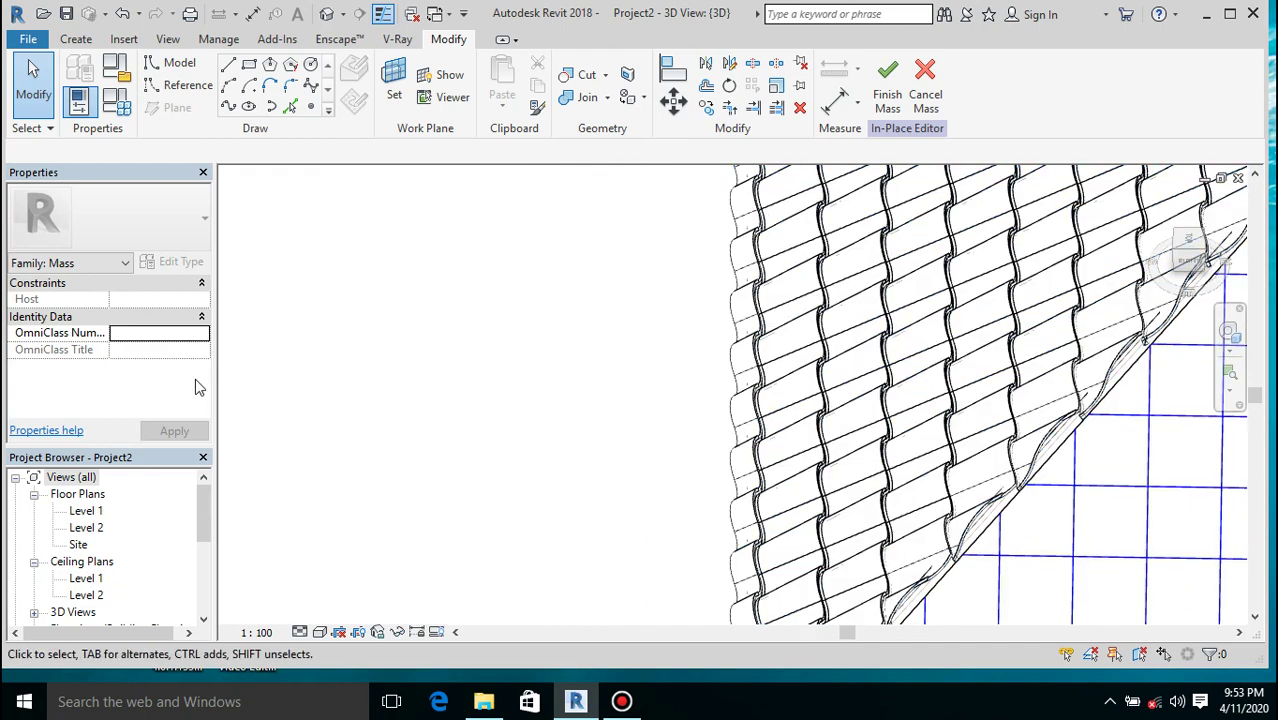
click(864, 394)
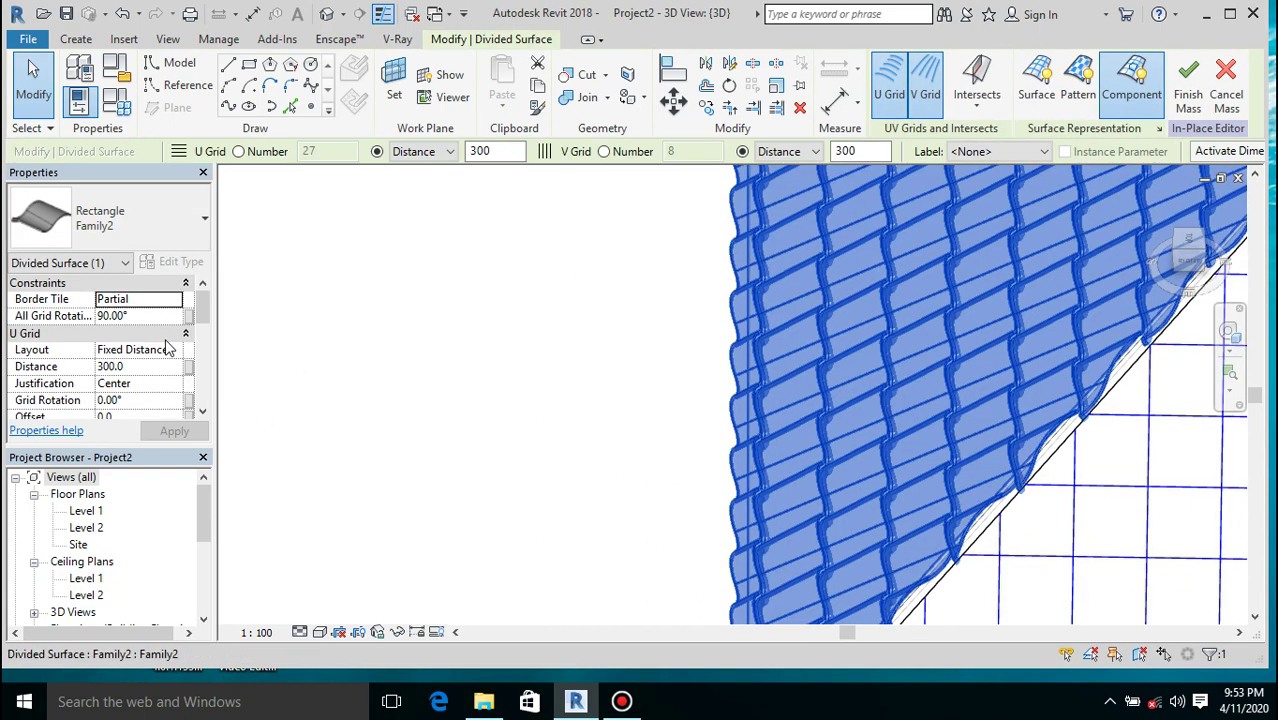
Change the front slope's grid rotation to 270° so the tiles run down the slope
click(156, 316)
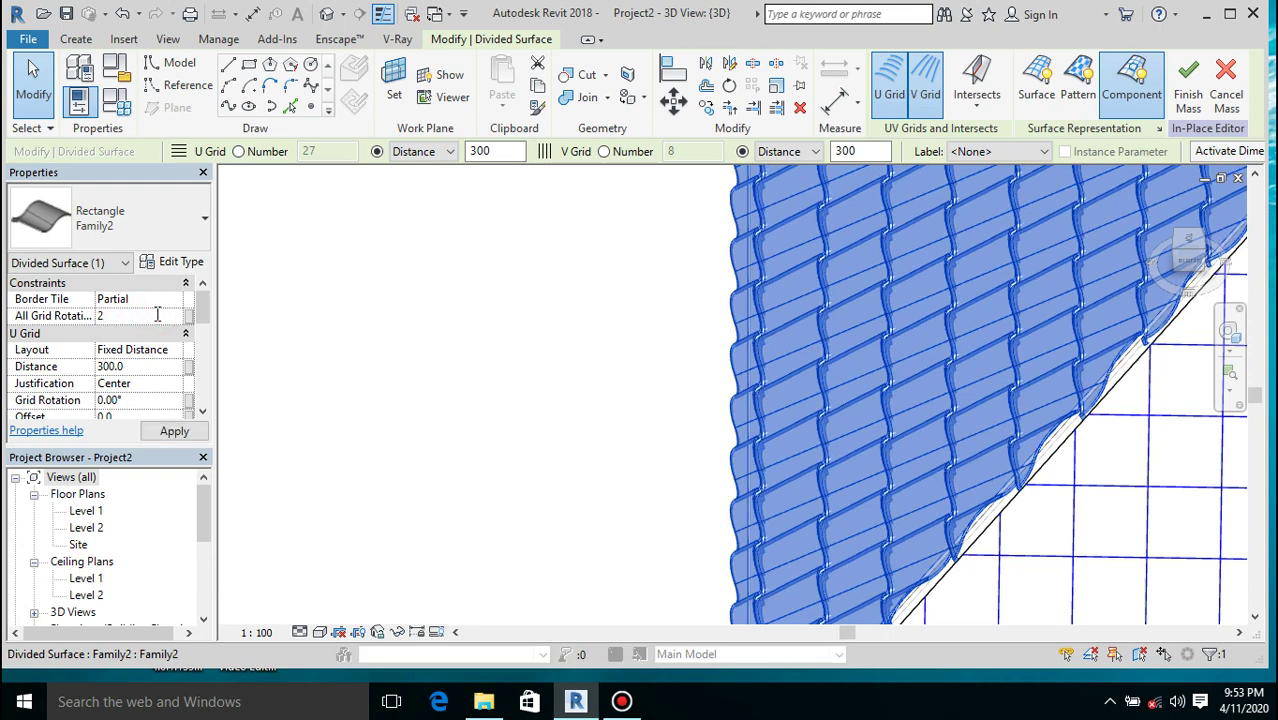
click(170, 430)
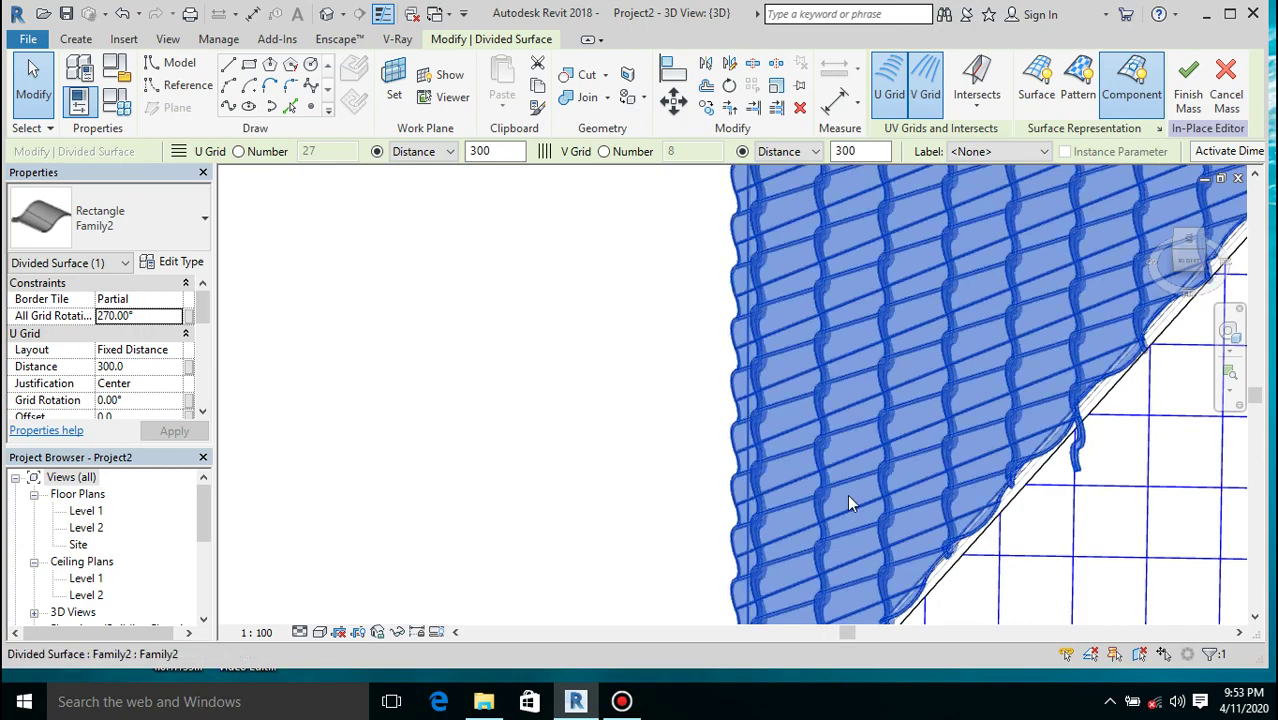
click(616, 480)
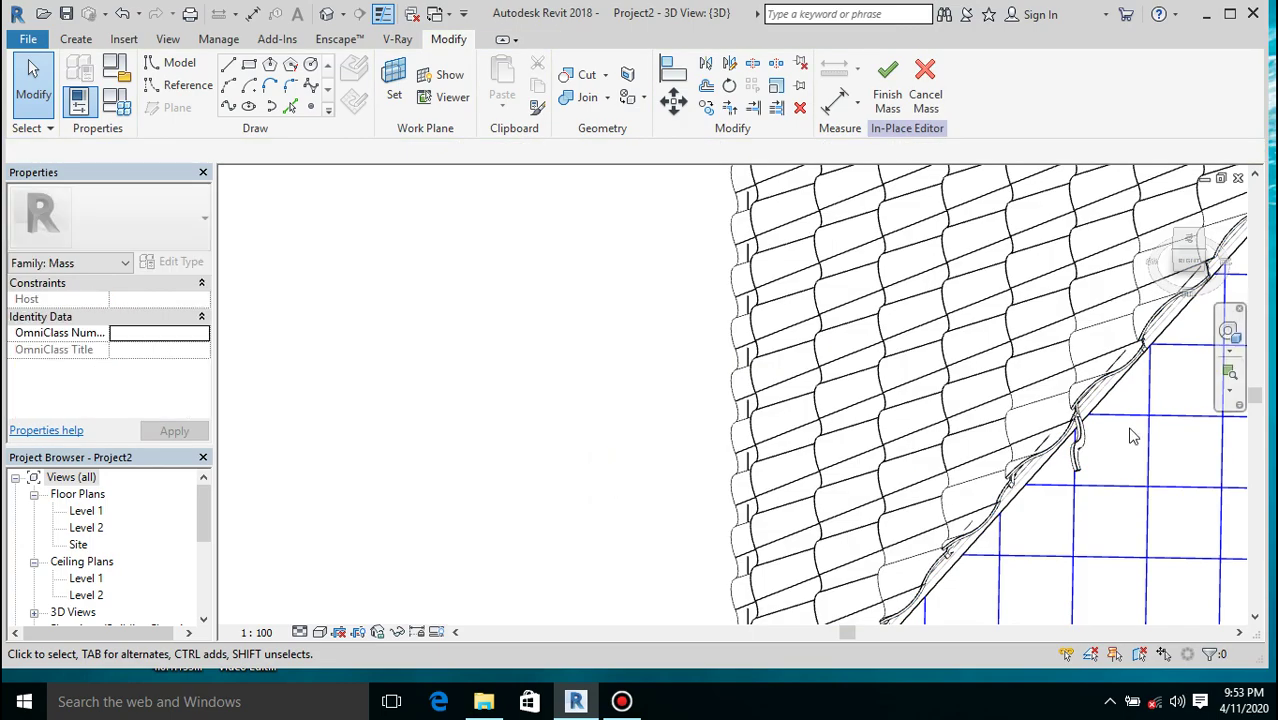
Zoom in on the rotated tiles at the hip edge, then select the triangular end face
drag(1185, 258, 1107, 435)
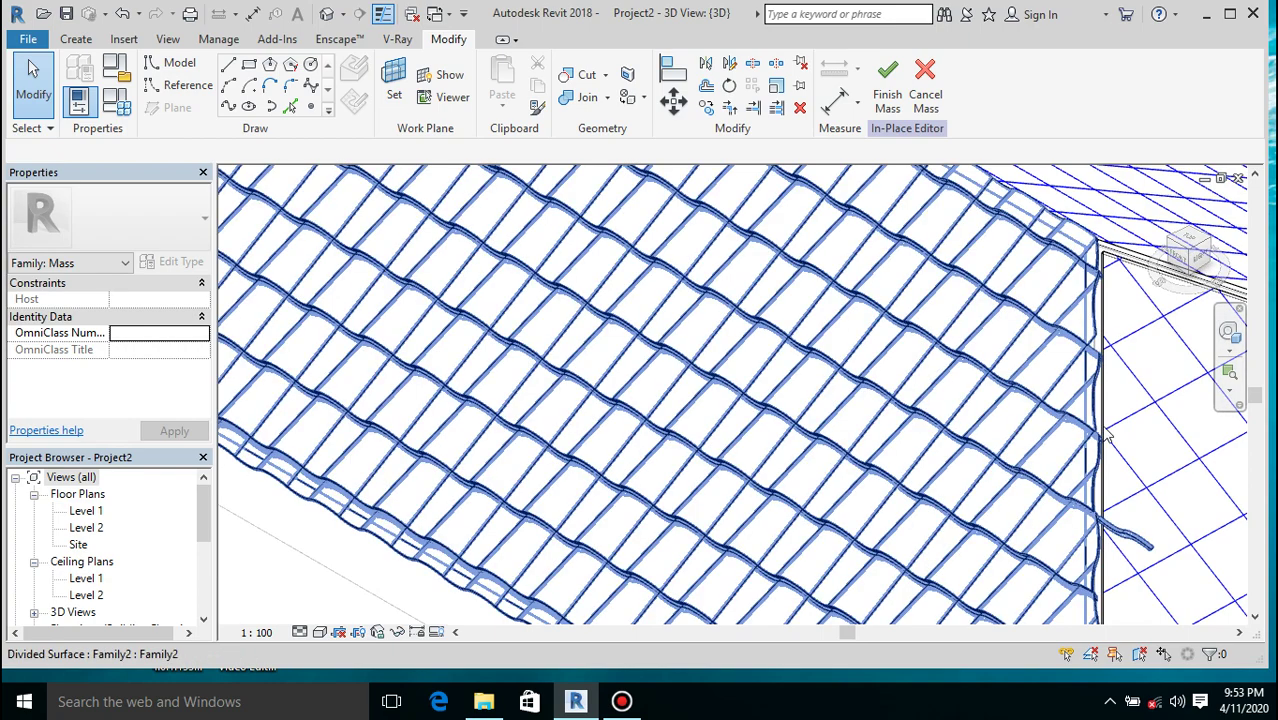
scroll(1107, 435, up, 5)
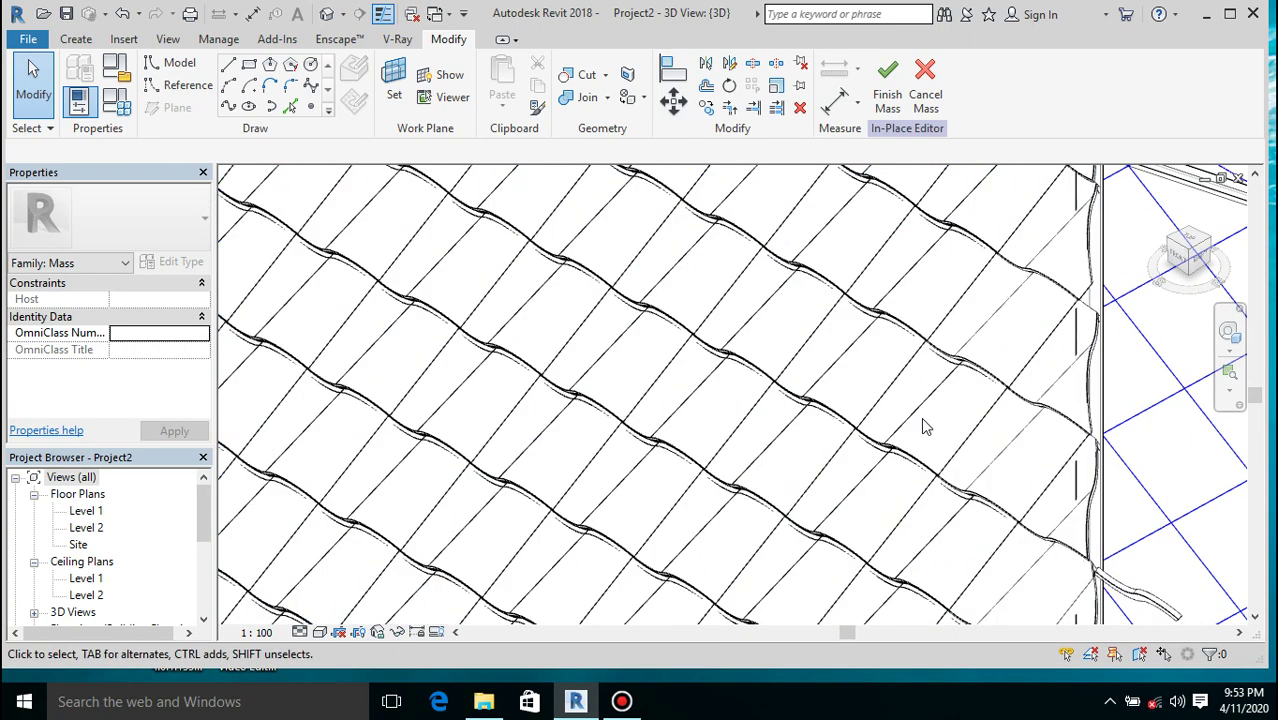
scroll(921, 422, down, 5)
scroll(1000, 490, up, 5)
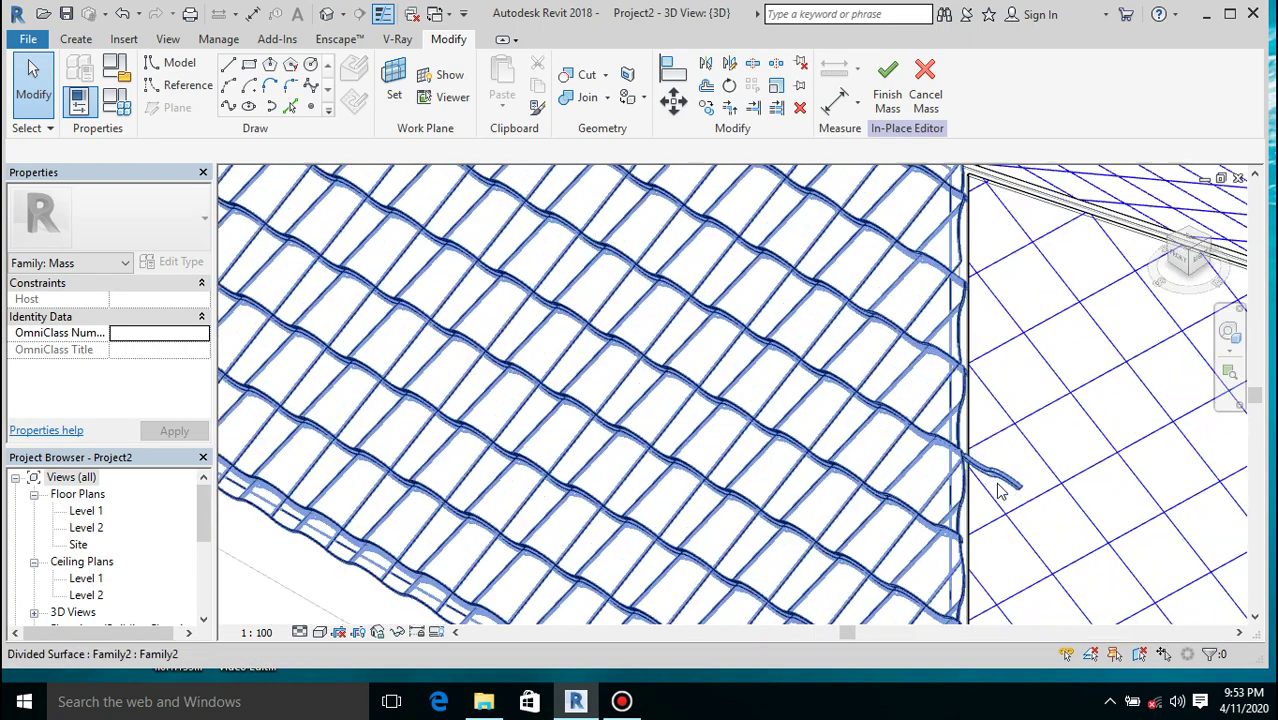
scroll(1000, 490, up, 2)
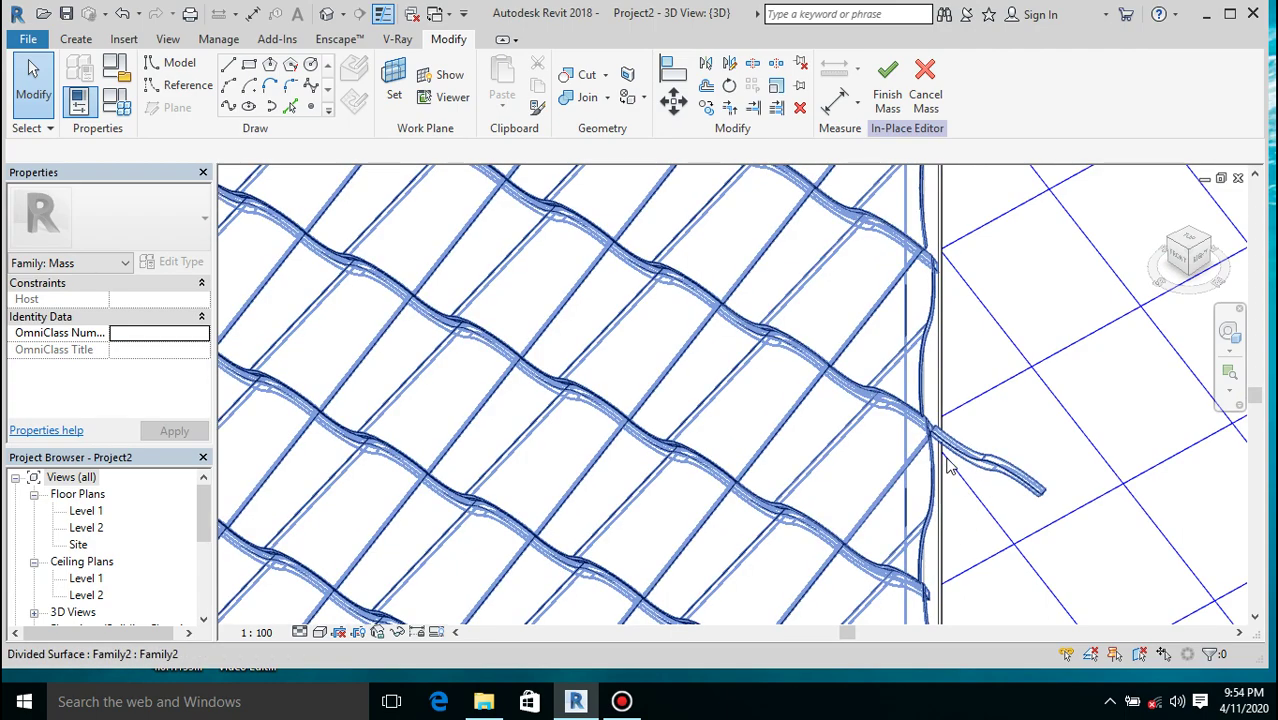
scroll(886, 421, down, 5)
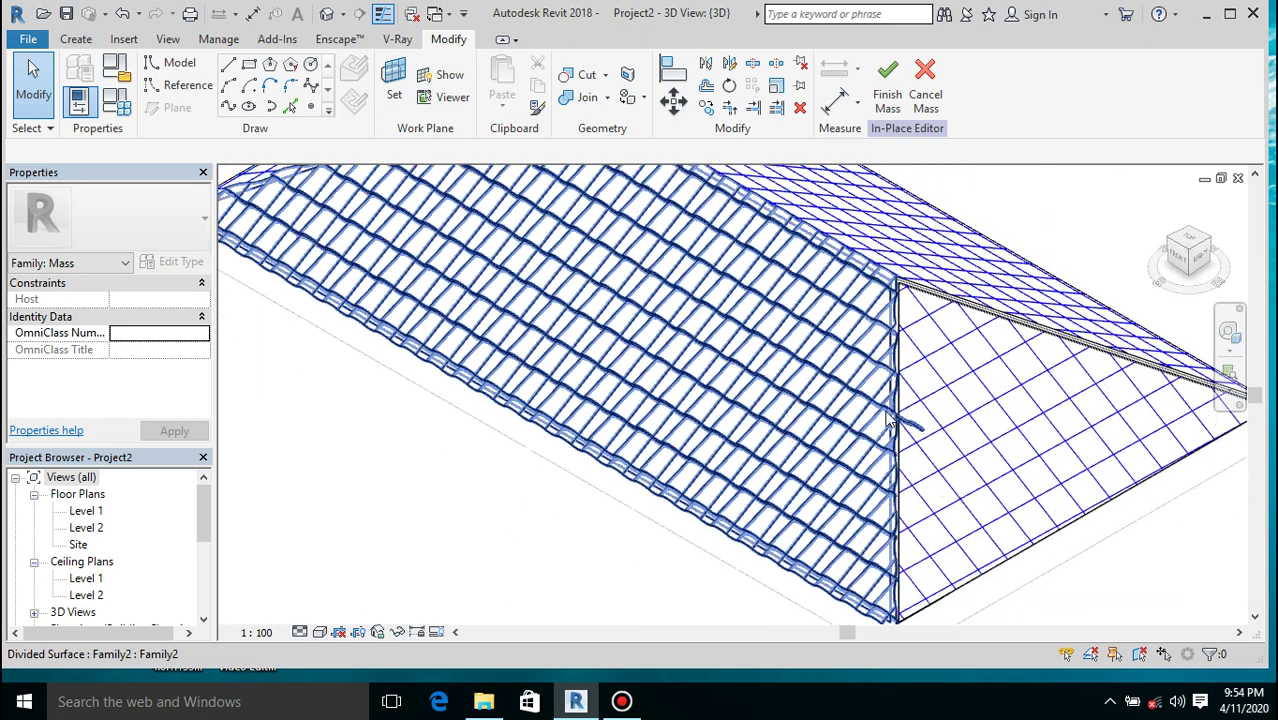
scroll(886, 421, down, 1)
scroll(886, 421, down, 1)
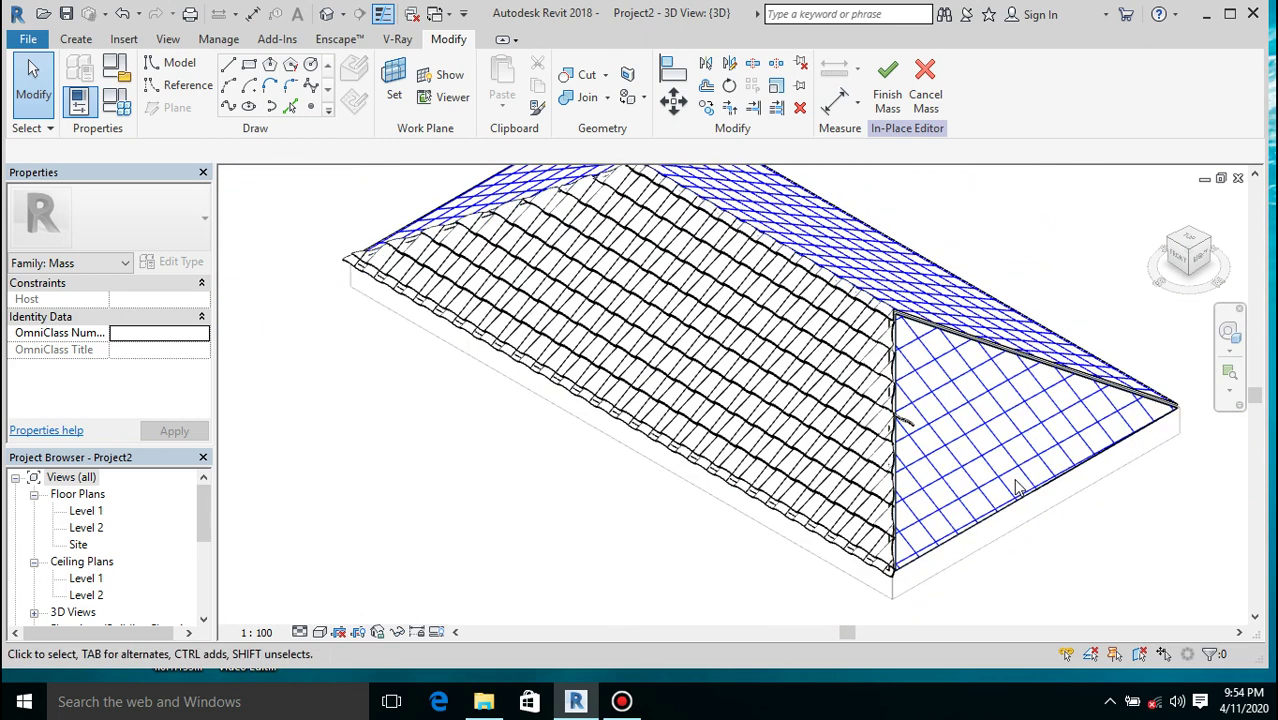
click(990, 463)
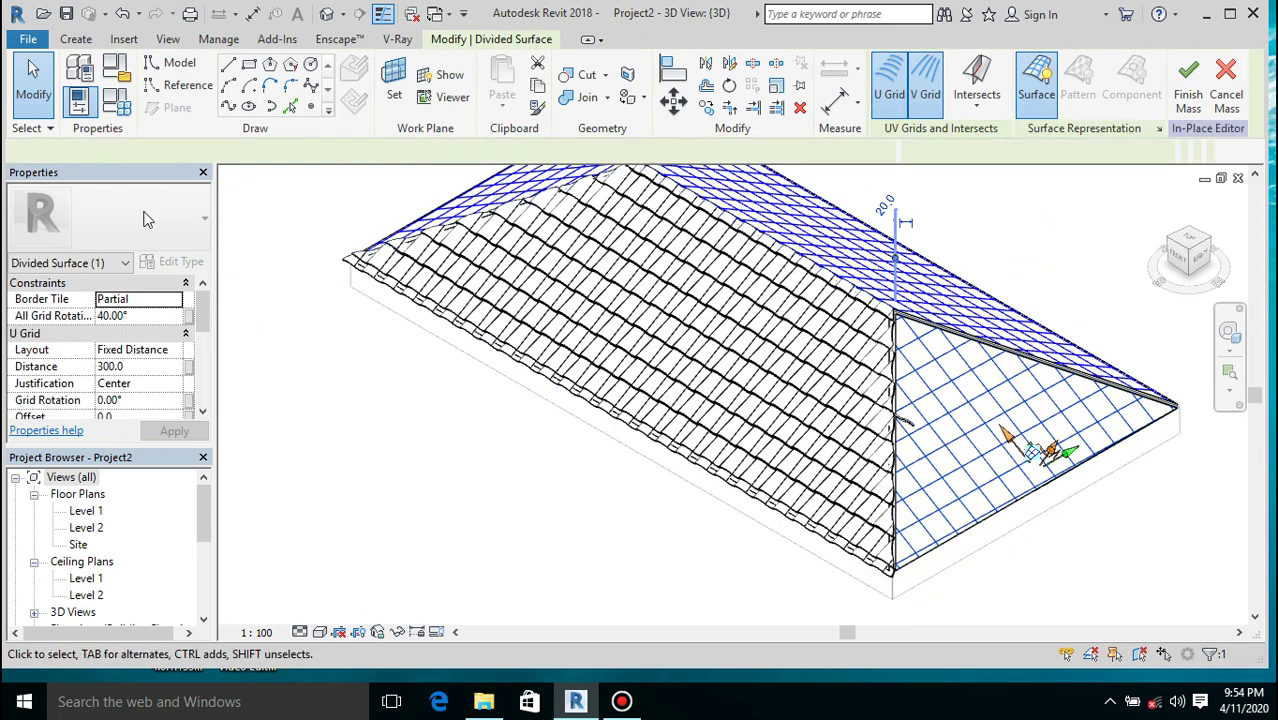
Fill the triangular end face with the Family2 curved tile pattern
click(110, 218)
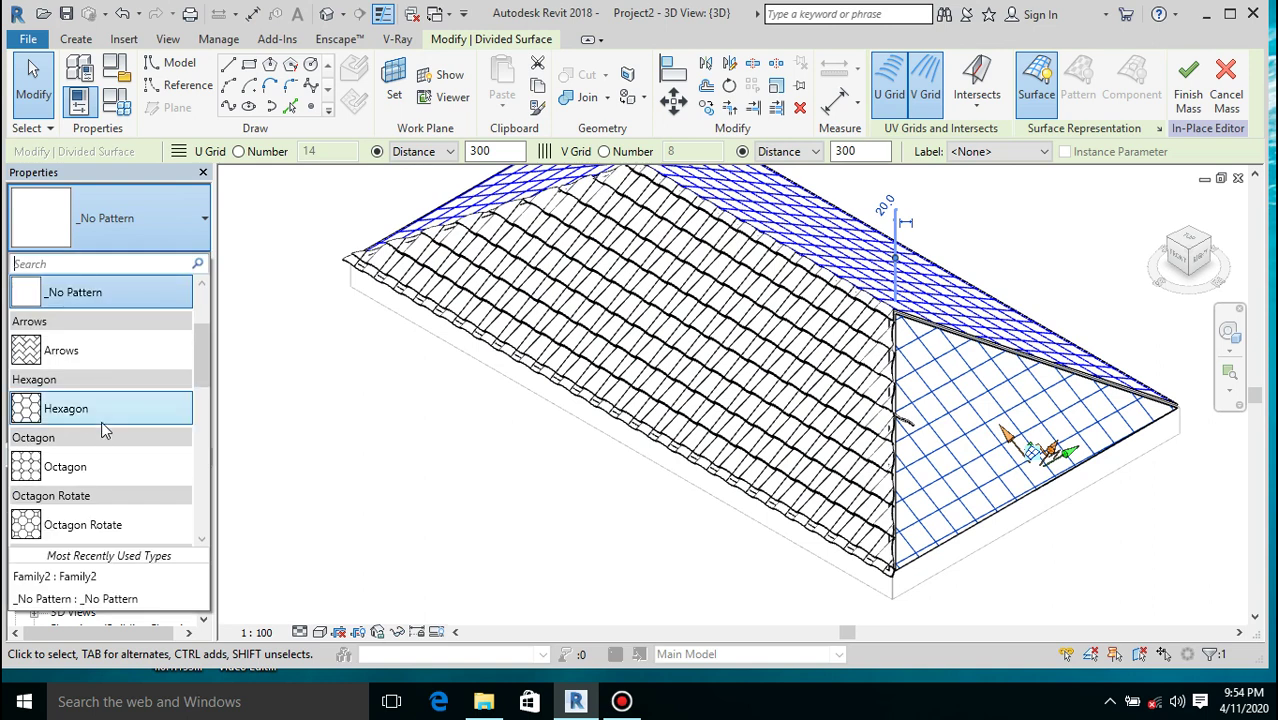
scroll(104, 430, down, 3)
click(80, 358)
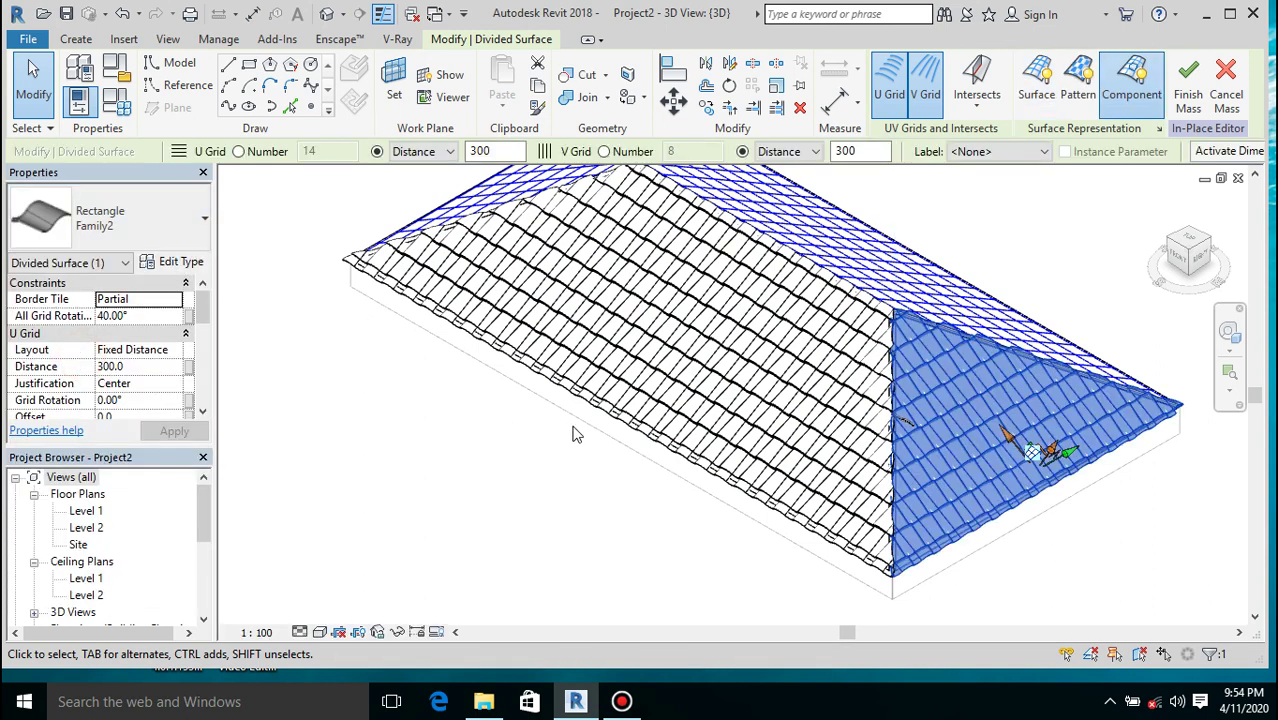
Deselect the surface and view the tiled roof straight from the front
click(594, 487)
scroll(833, 582, up, 5)
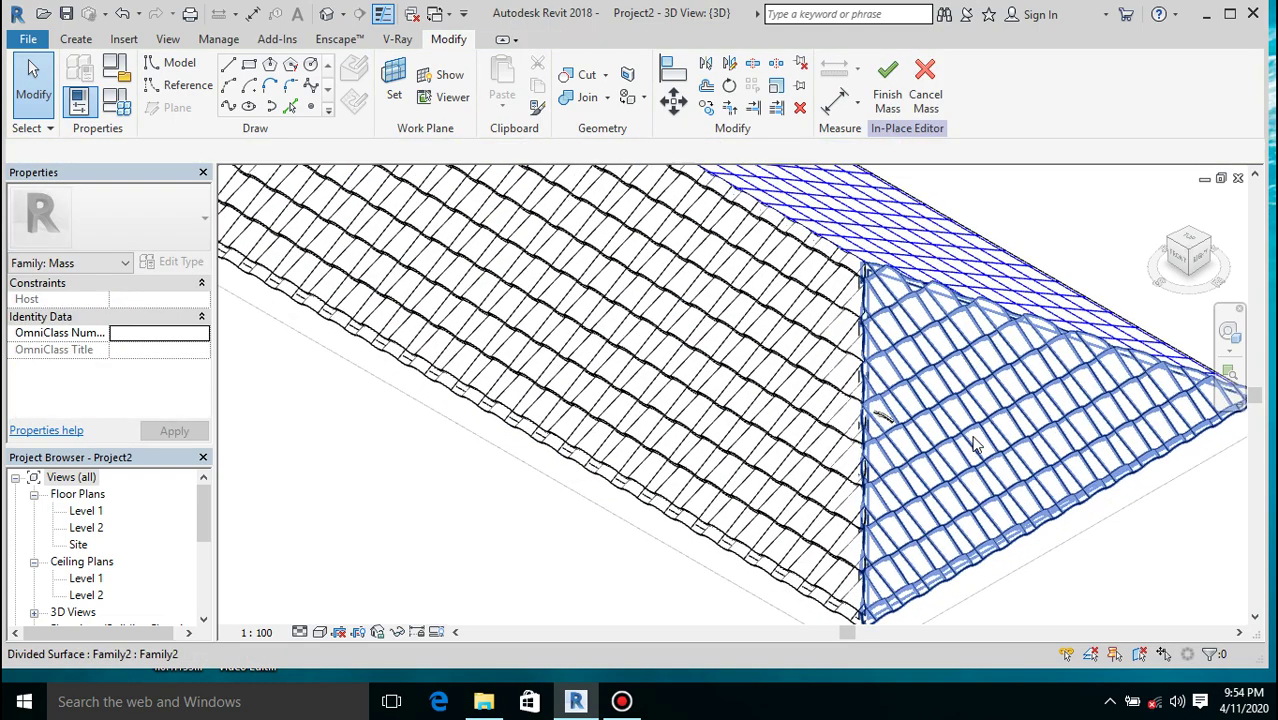
scroll(822, 380, down, 6)
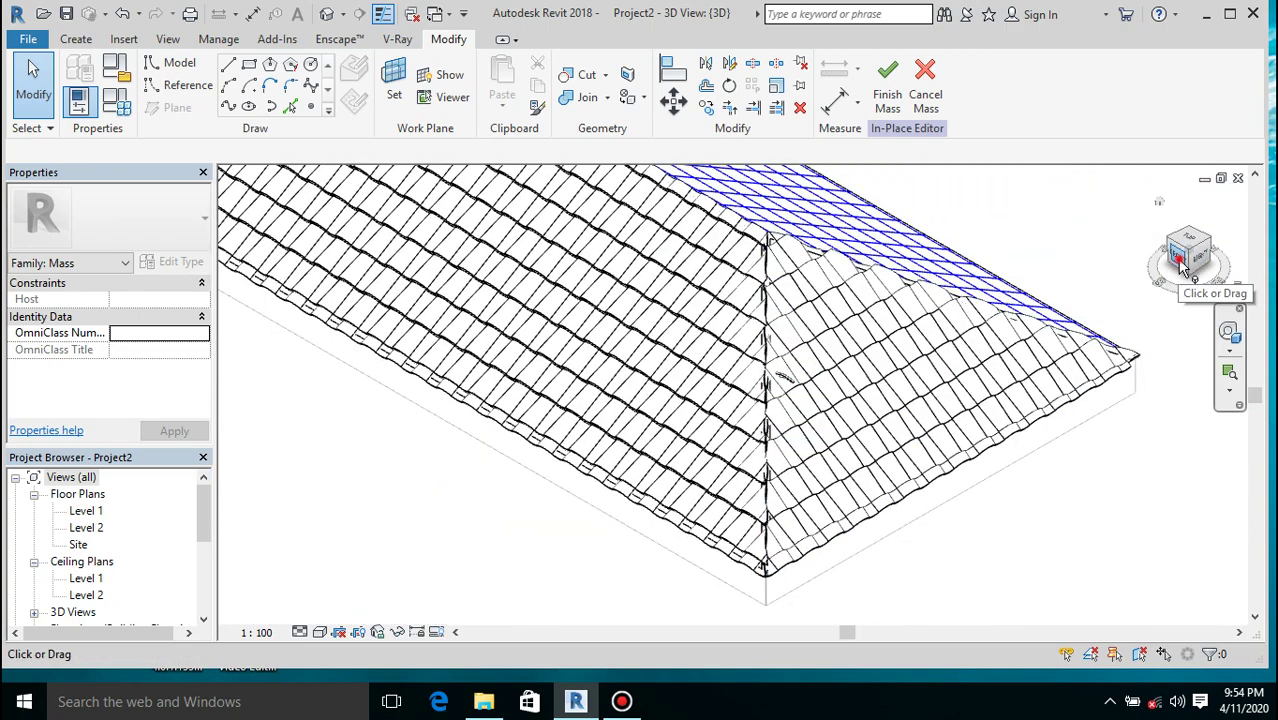
drag(1192, 266, 1220, 267)
click(1220, 267)
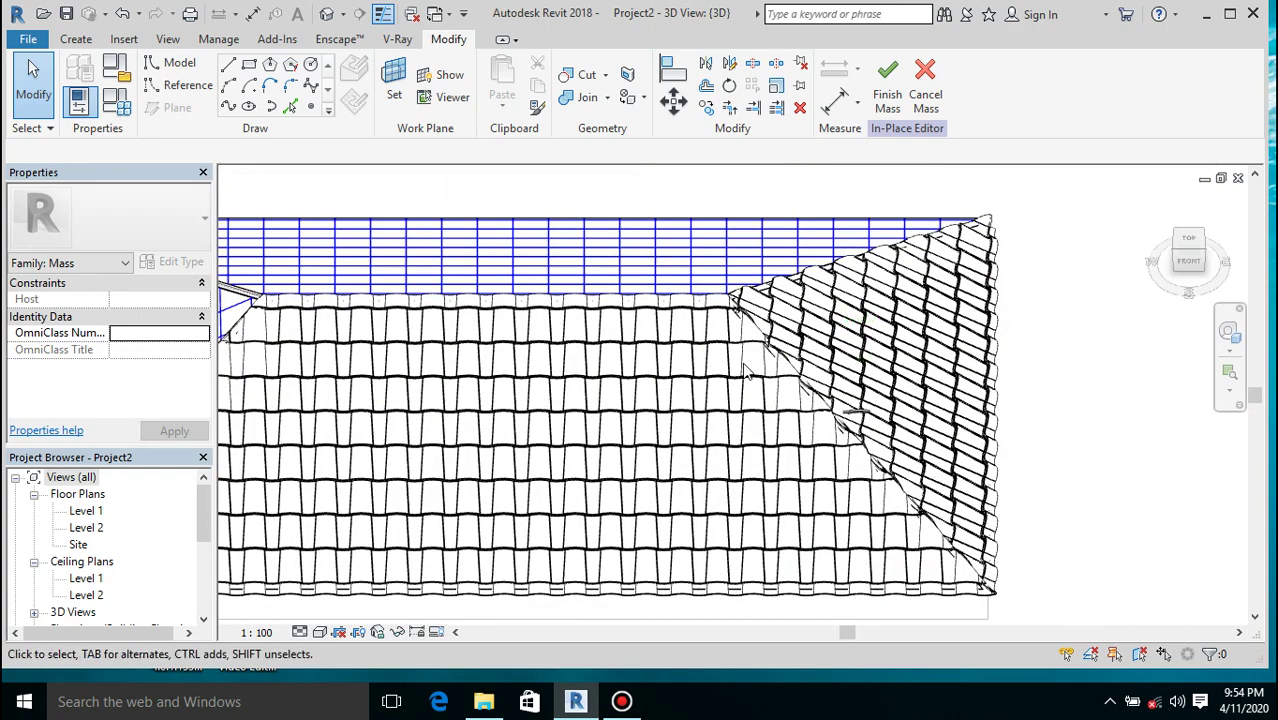
Set the triangular hip end's All Grid Rotation to 220° to turn its Family2 tiles
click(818, 345)
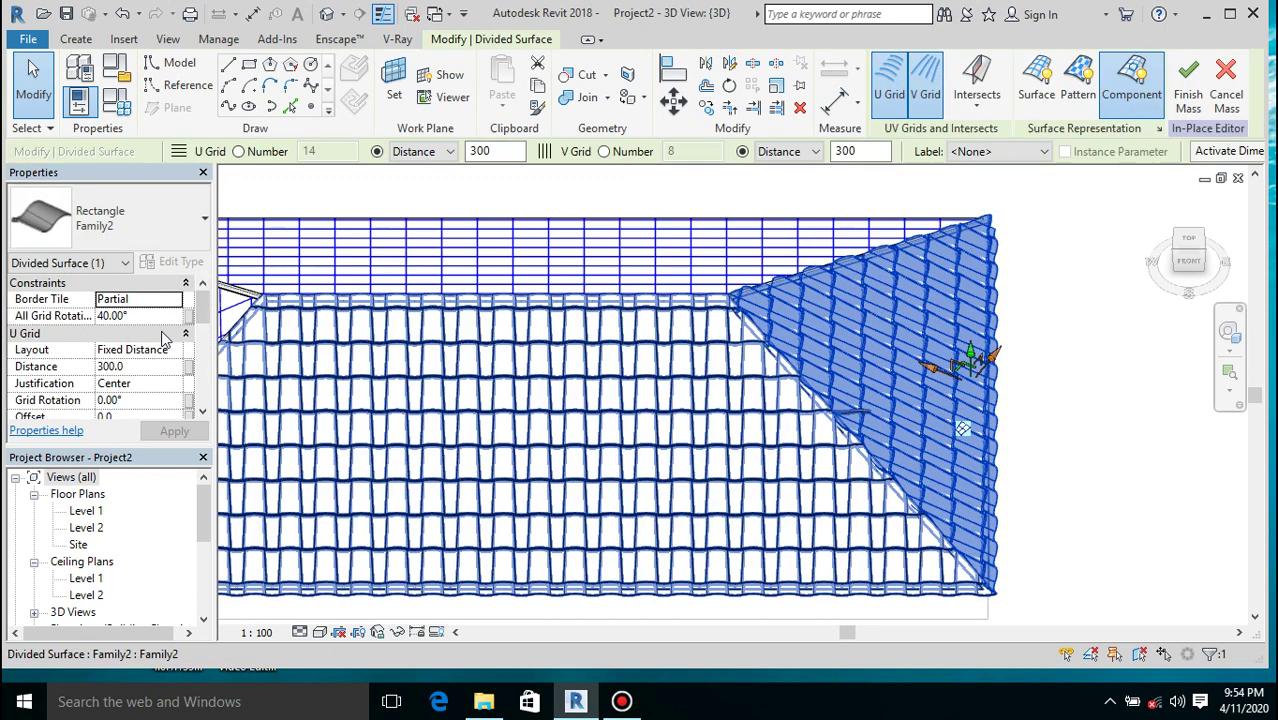
click(151, 310)
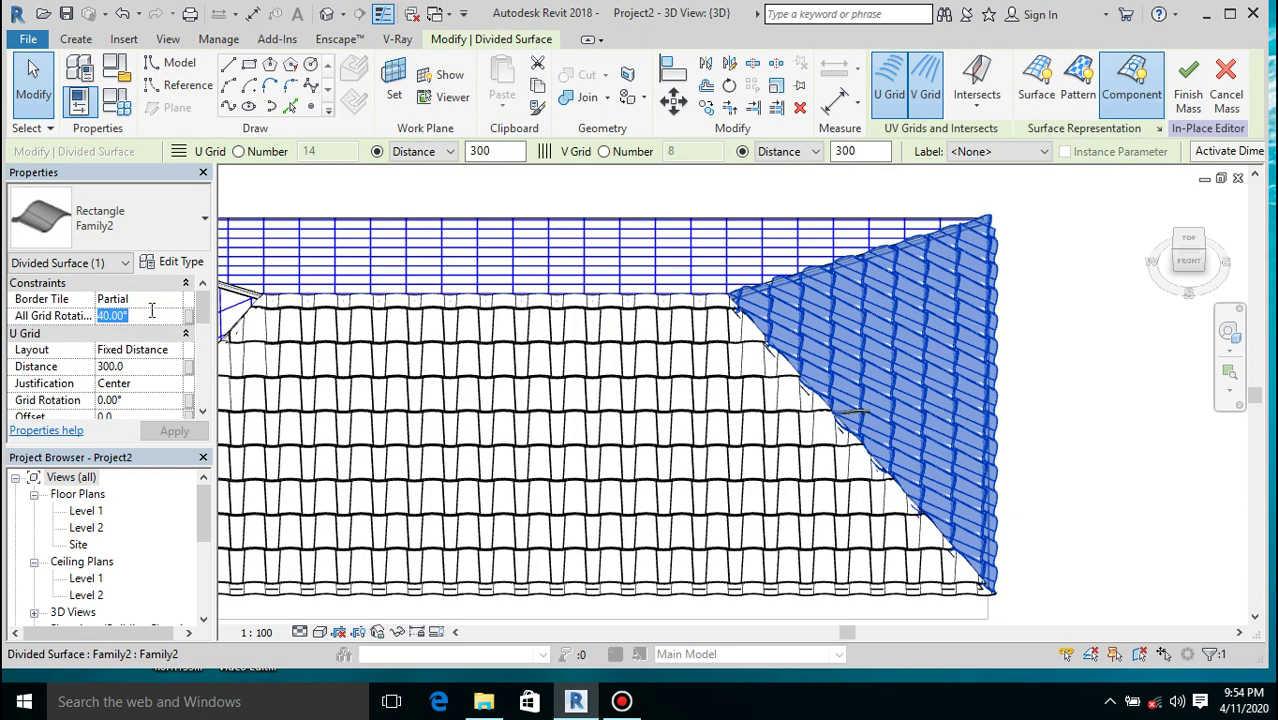
text(220)
click(174, 430)
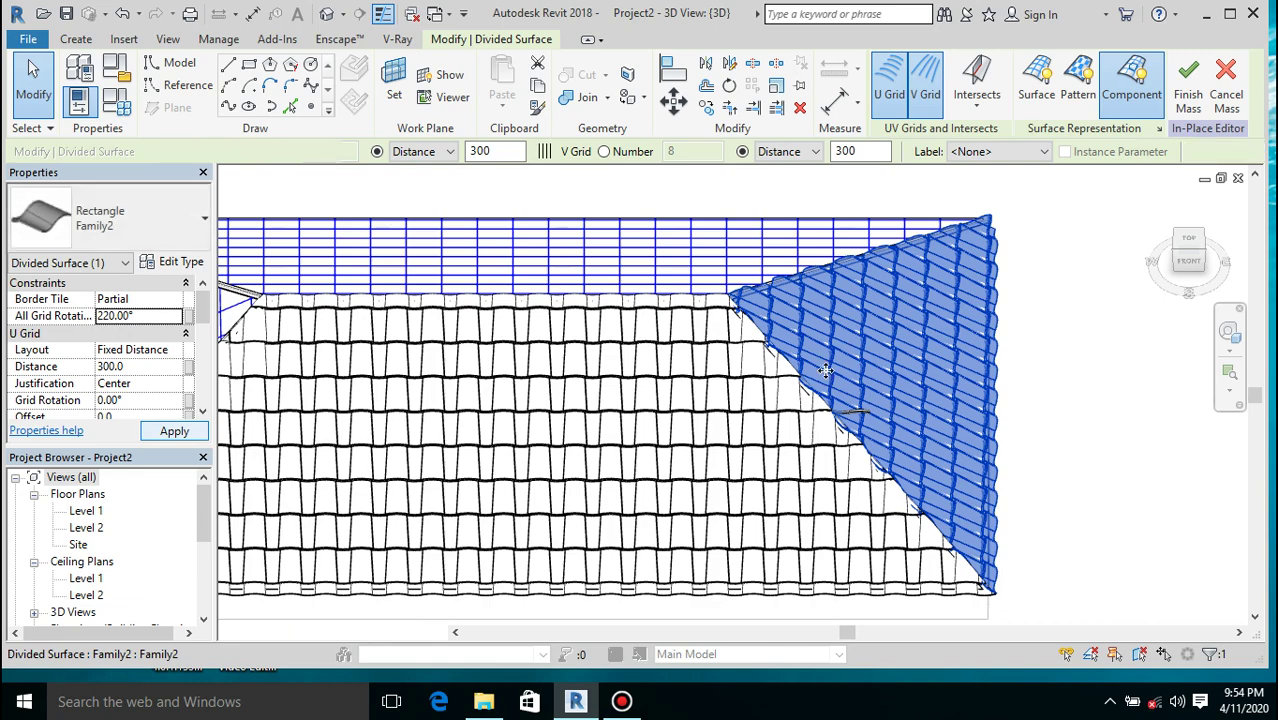
click(1085, 363)
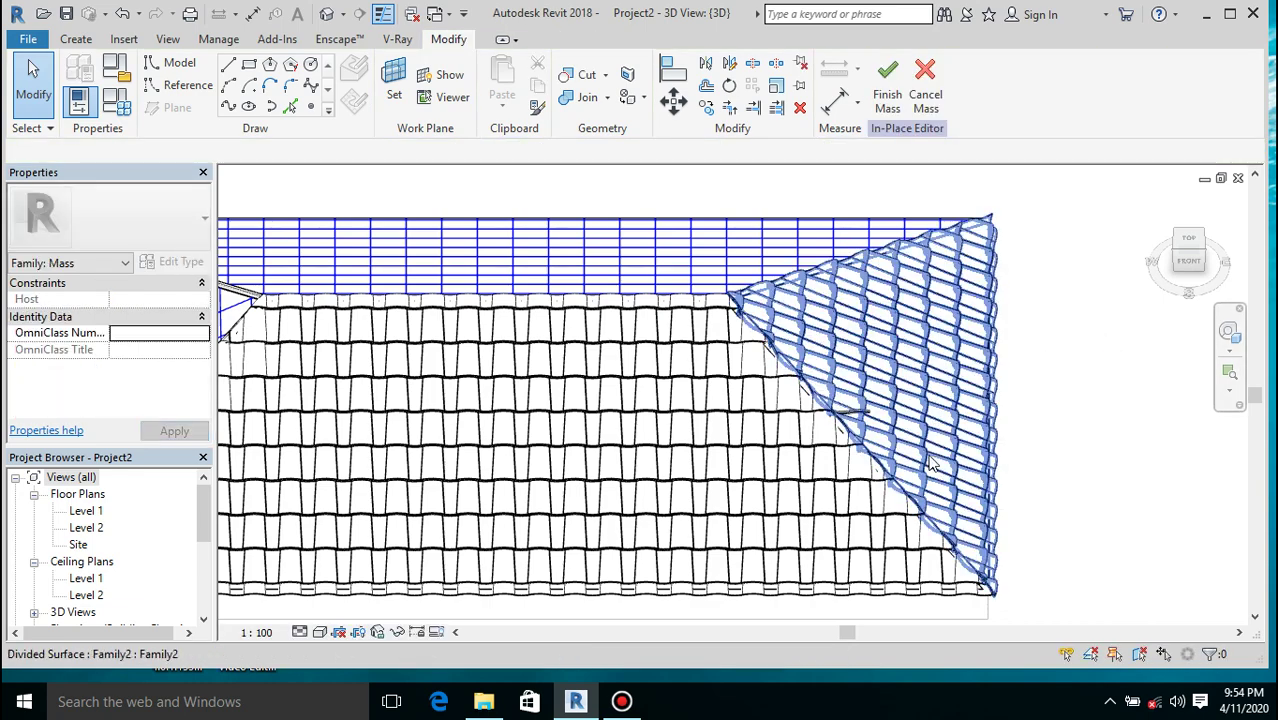
mouse_move(1187, 268)
mouse_down()
mouse_move(1224, 266)
mouse_move(1224, 290)
mouse_up()
Apply the Family2 curved tile pattern to the long untiled roof face
click(882, 467)
scroll(400, 396, down, 3)
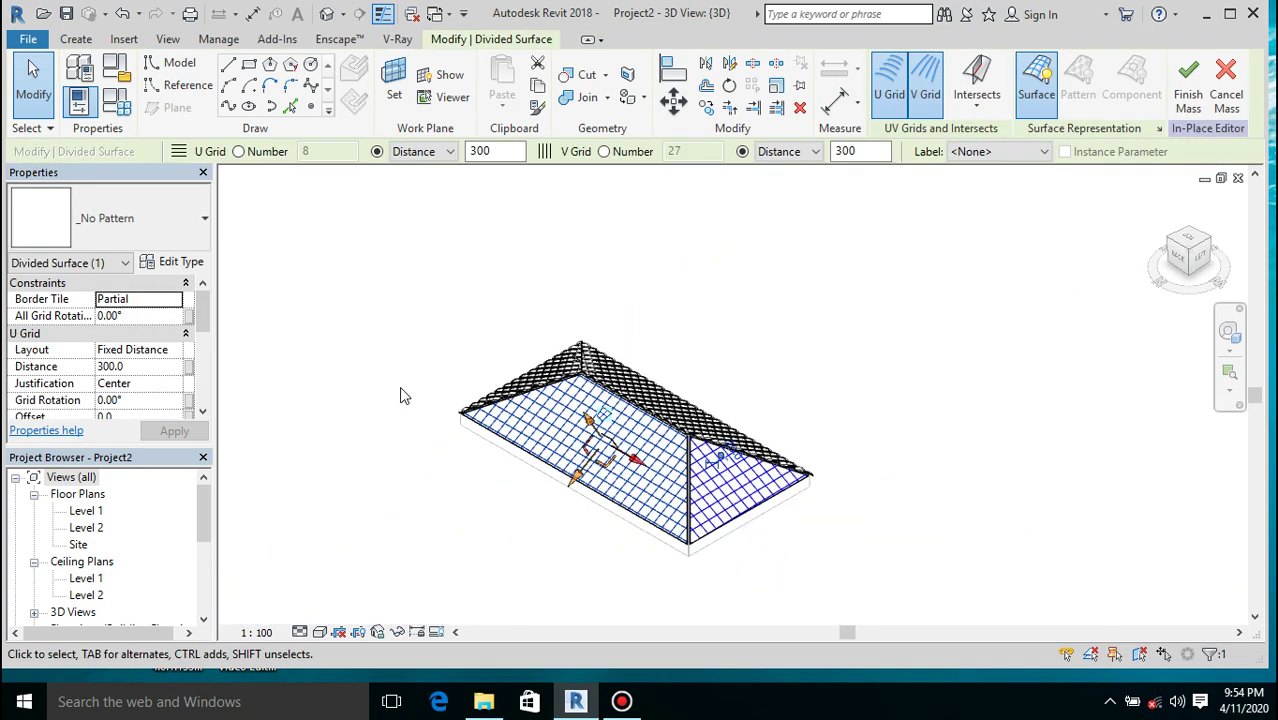
scroll(565, 515, up, 2)
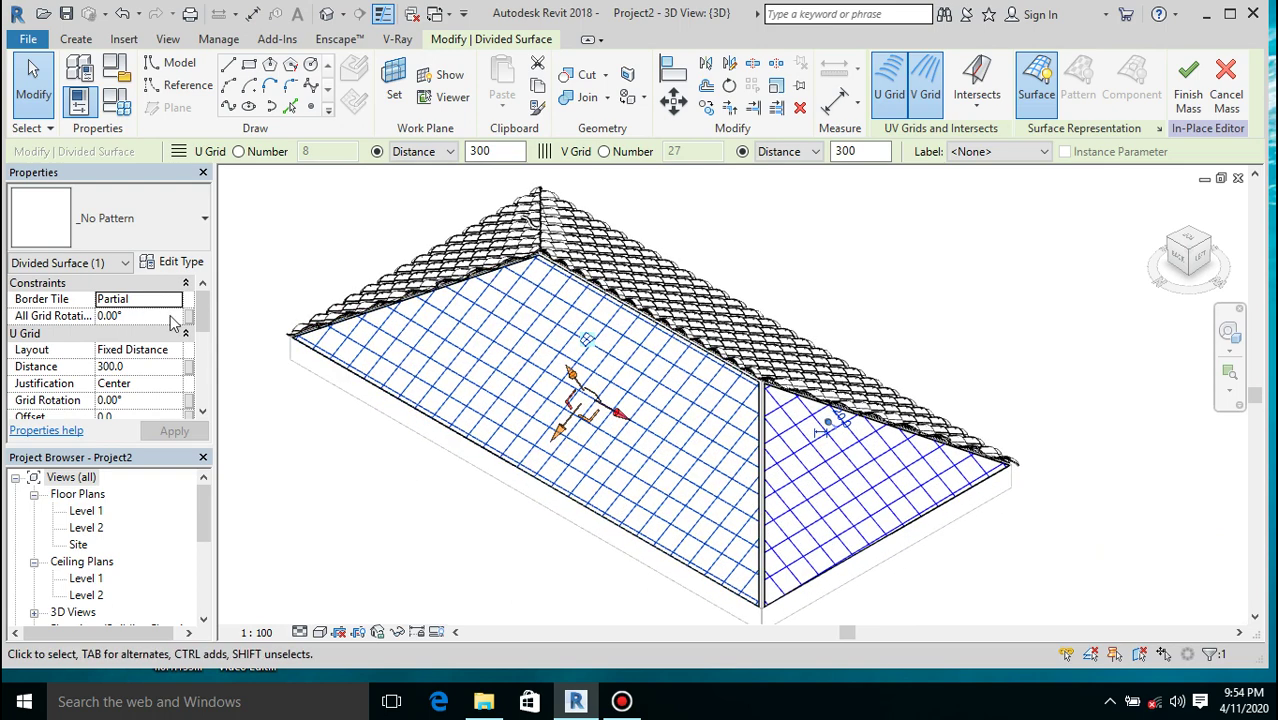
click(160, 218)
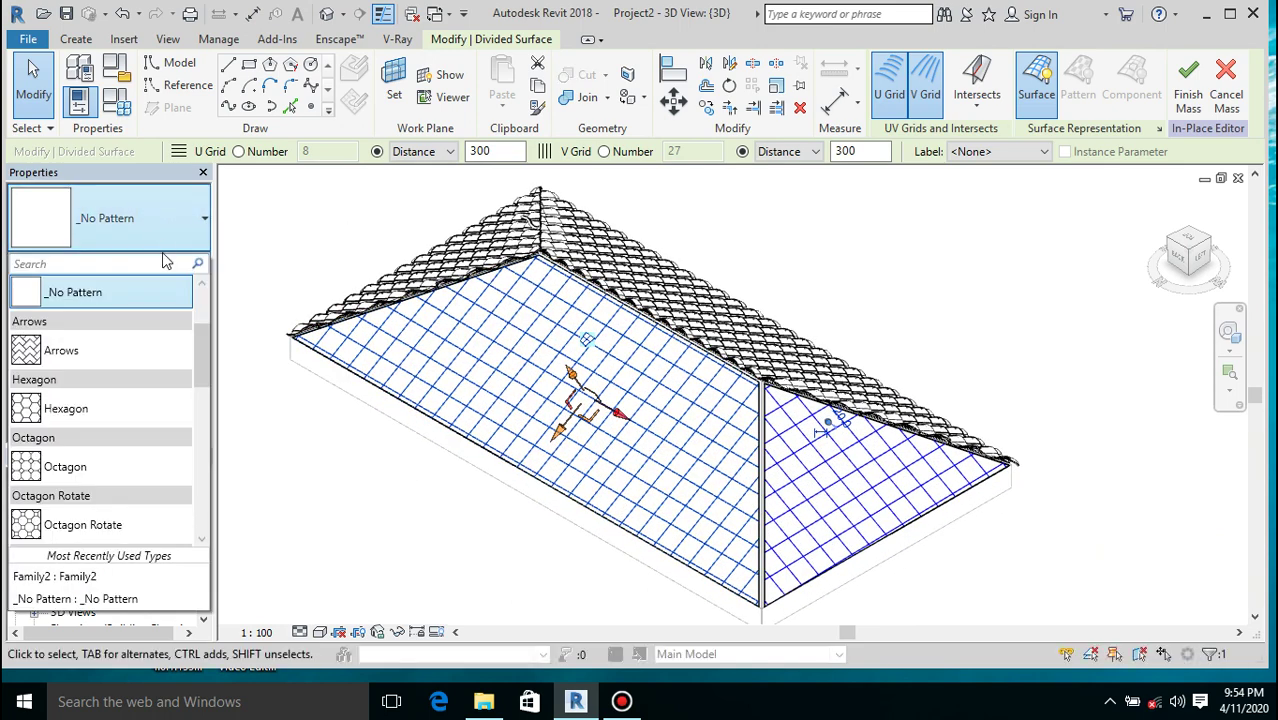
scroll(117, 420, down, 3)
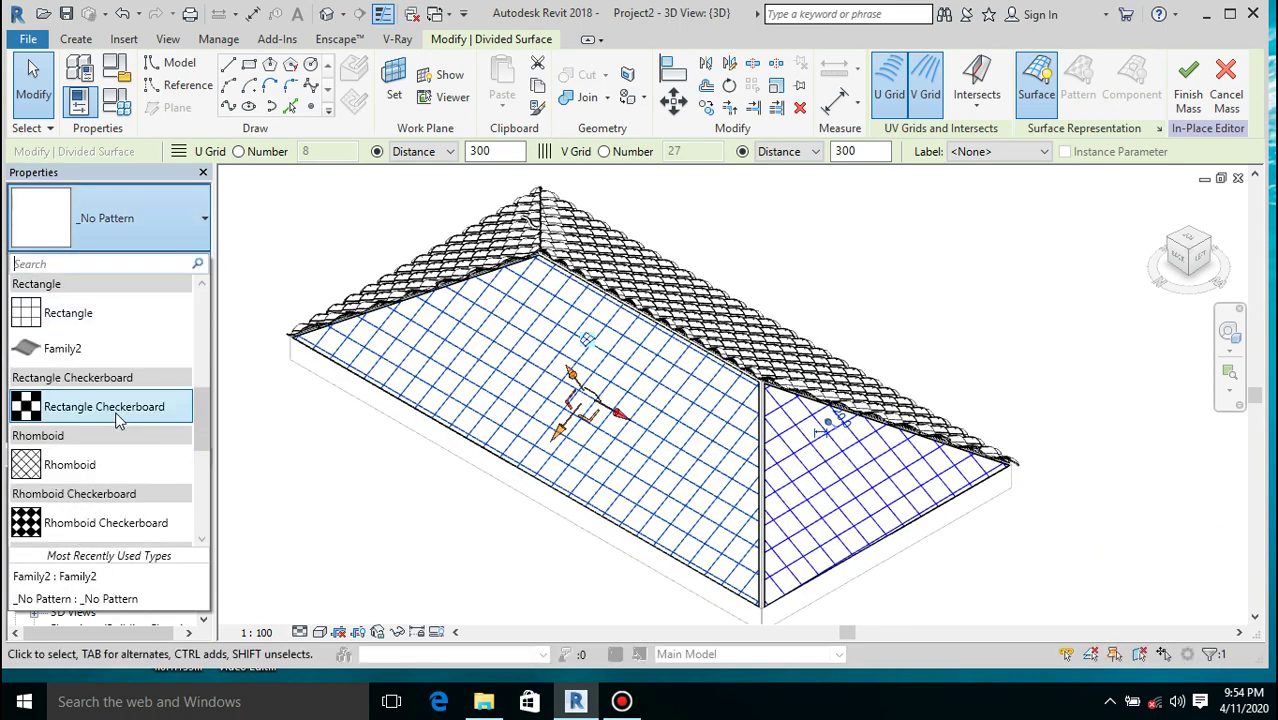
click(80, 346)
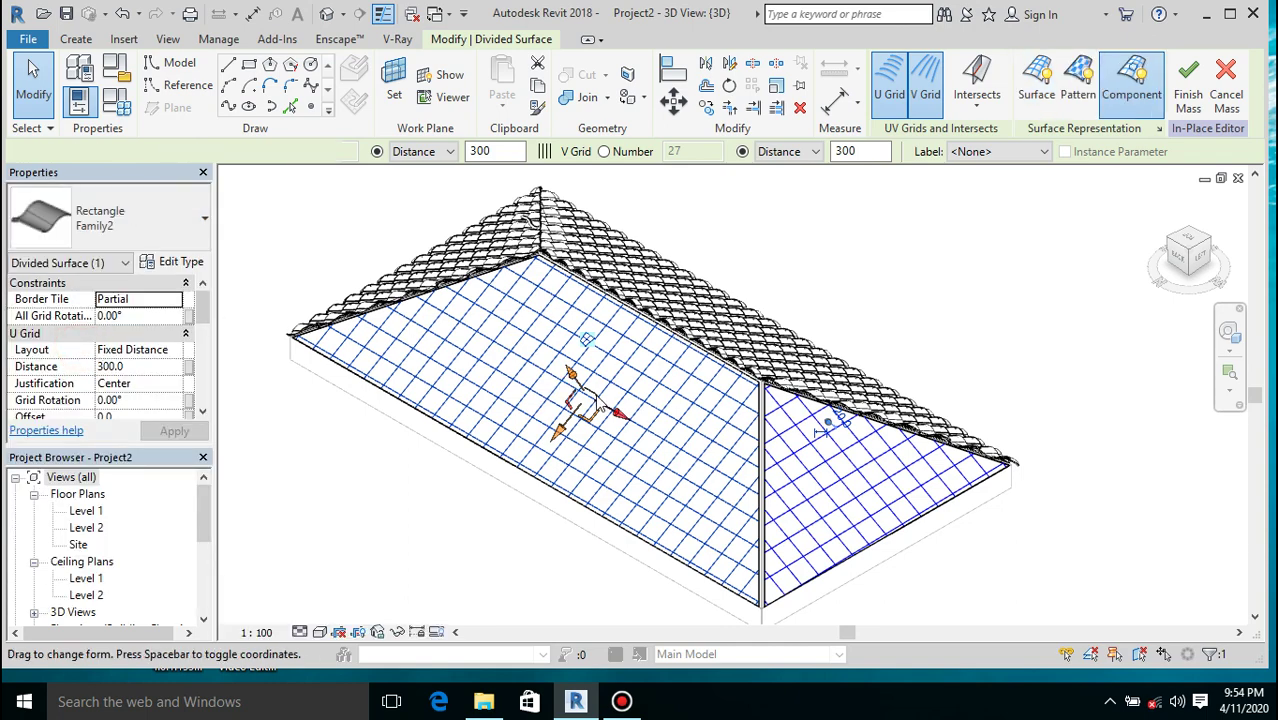
scroll(585, 362, up, 1)
scroll(585, 362, up, 1)
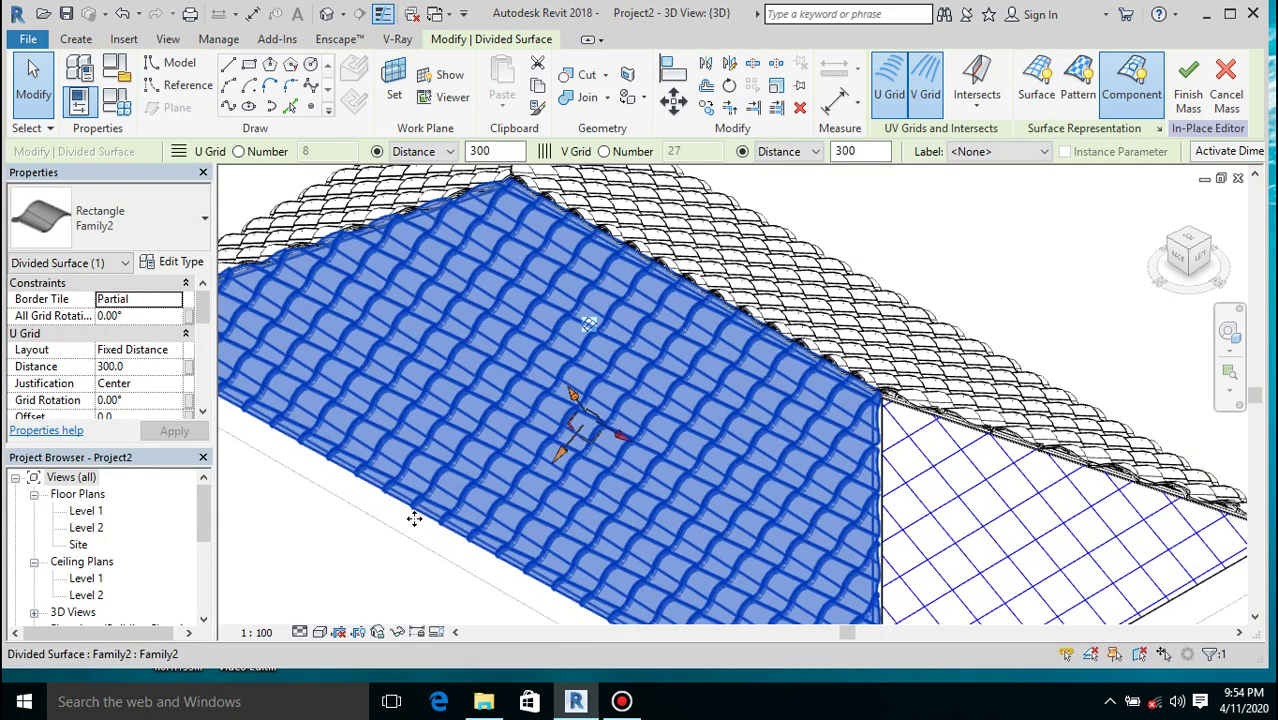
click(408, 525)
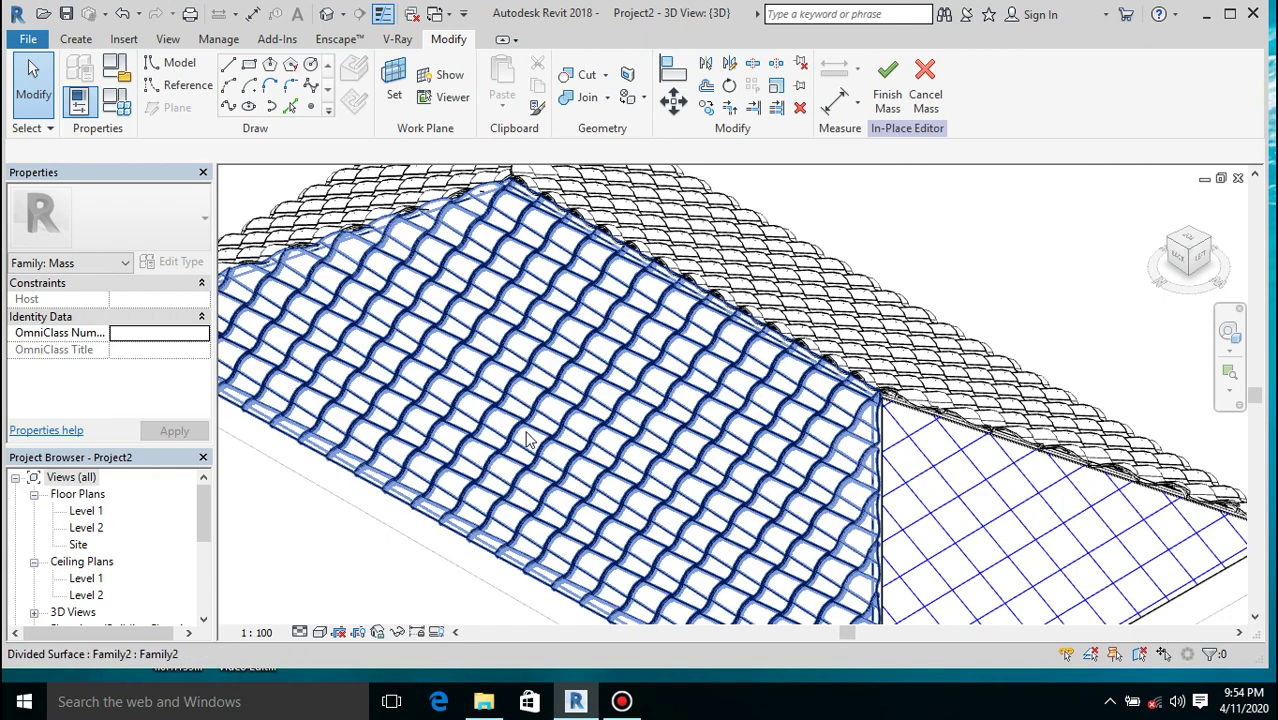
Set that face's All Grid Rotation to 270° so the tiles run downslope
click(528, 438)
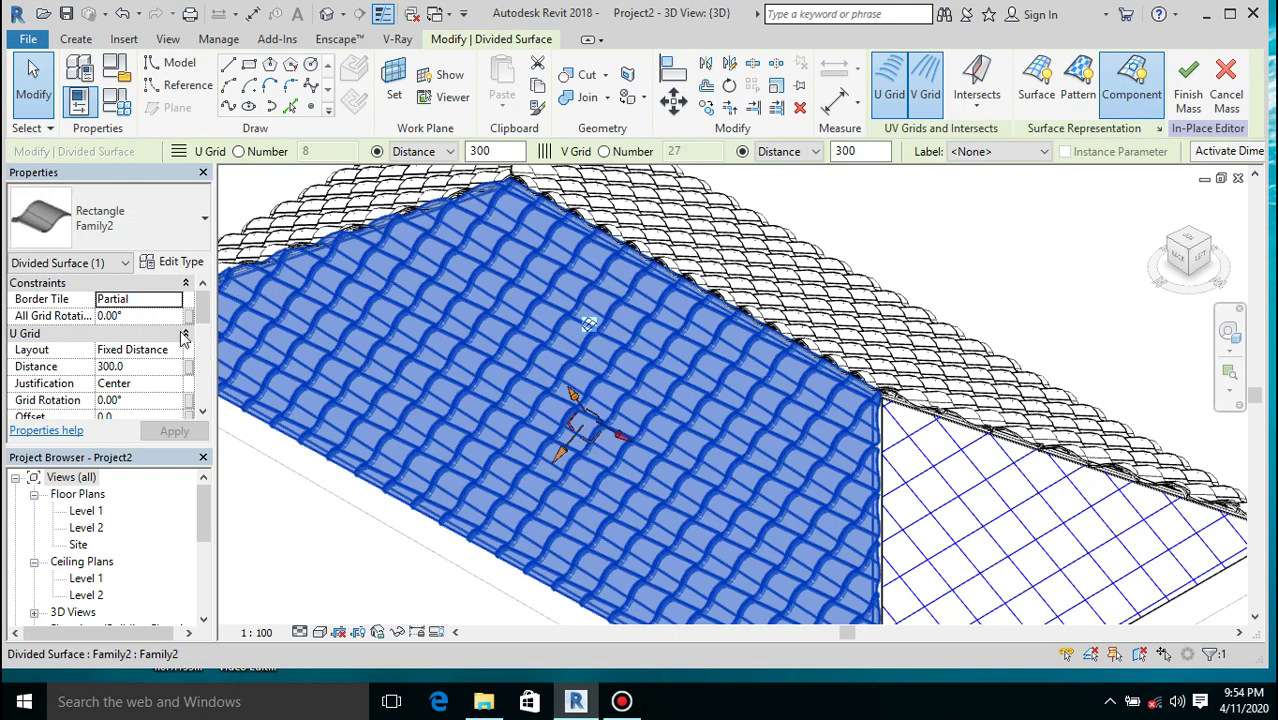
click(146, 316)
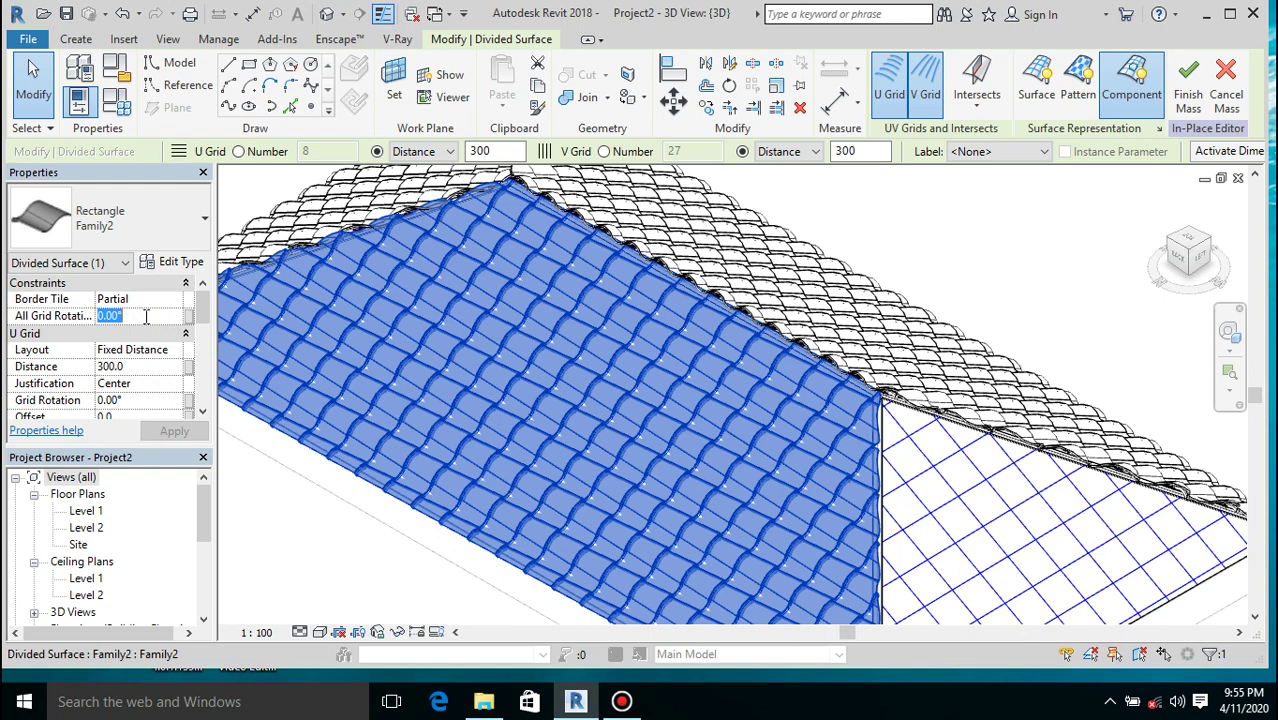
text(270)
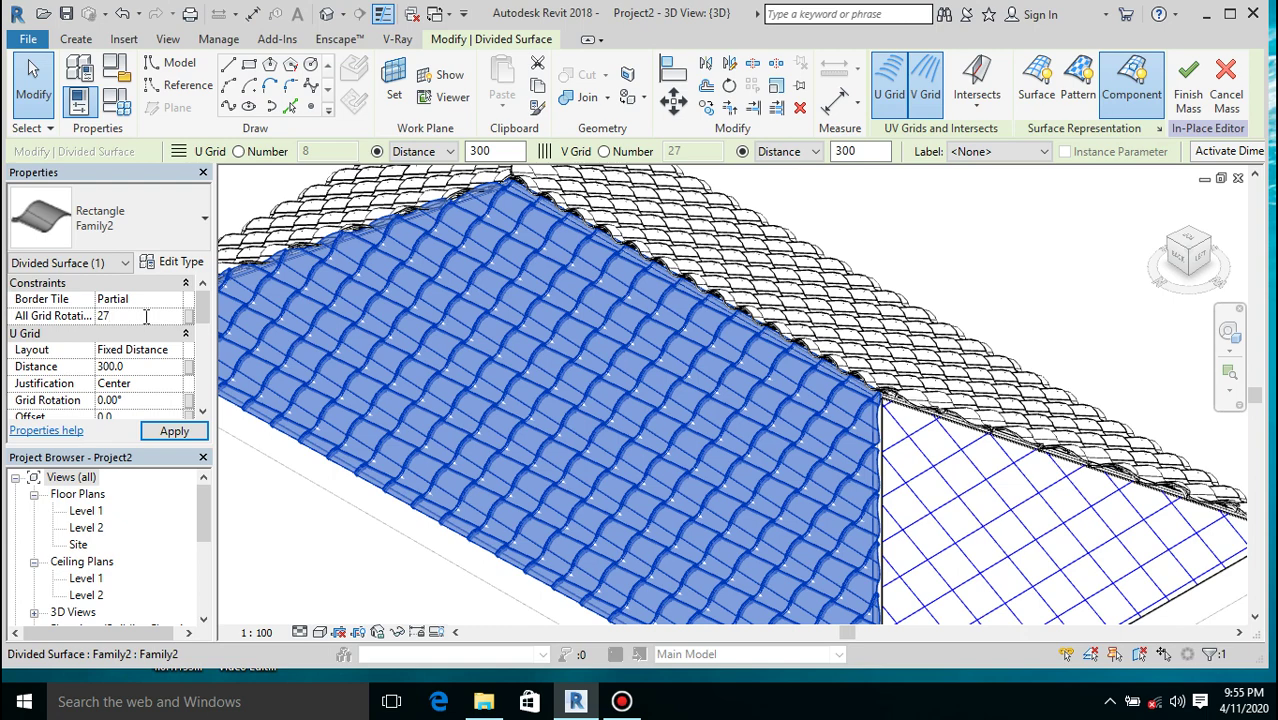
click(160, 431)
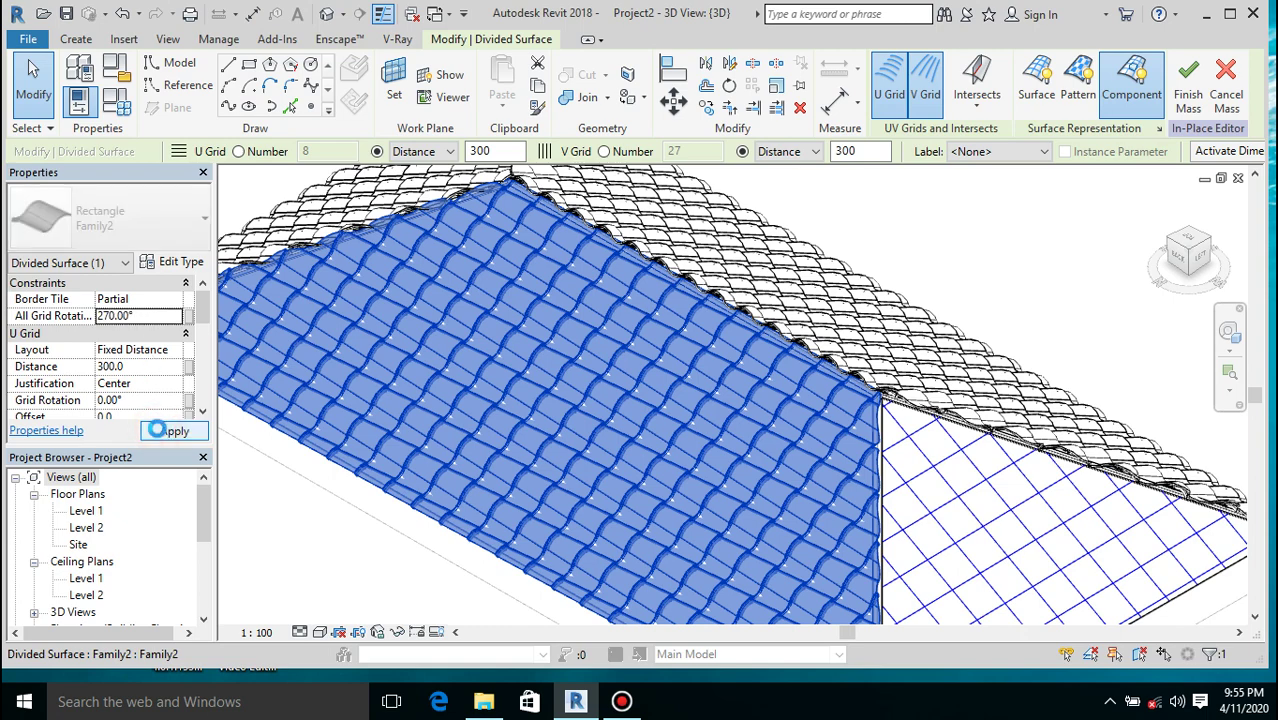
click(352, 563)
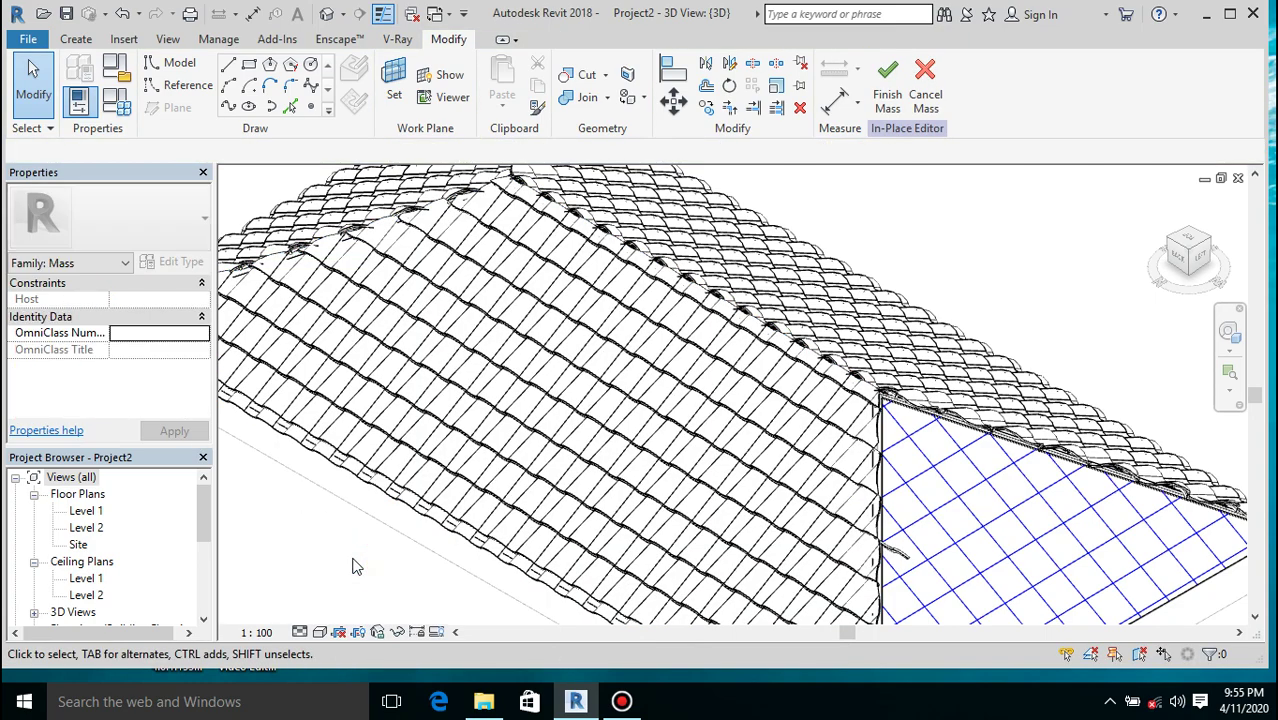
View the roof from the left, then orbit to a corner view facing the untiled triangular end
drag(1185, 256, 1150, 262)
click(1188, 258)
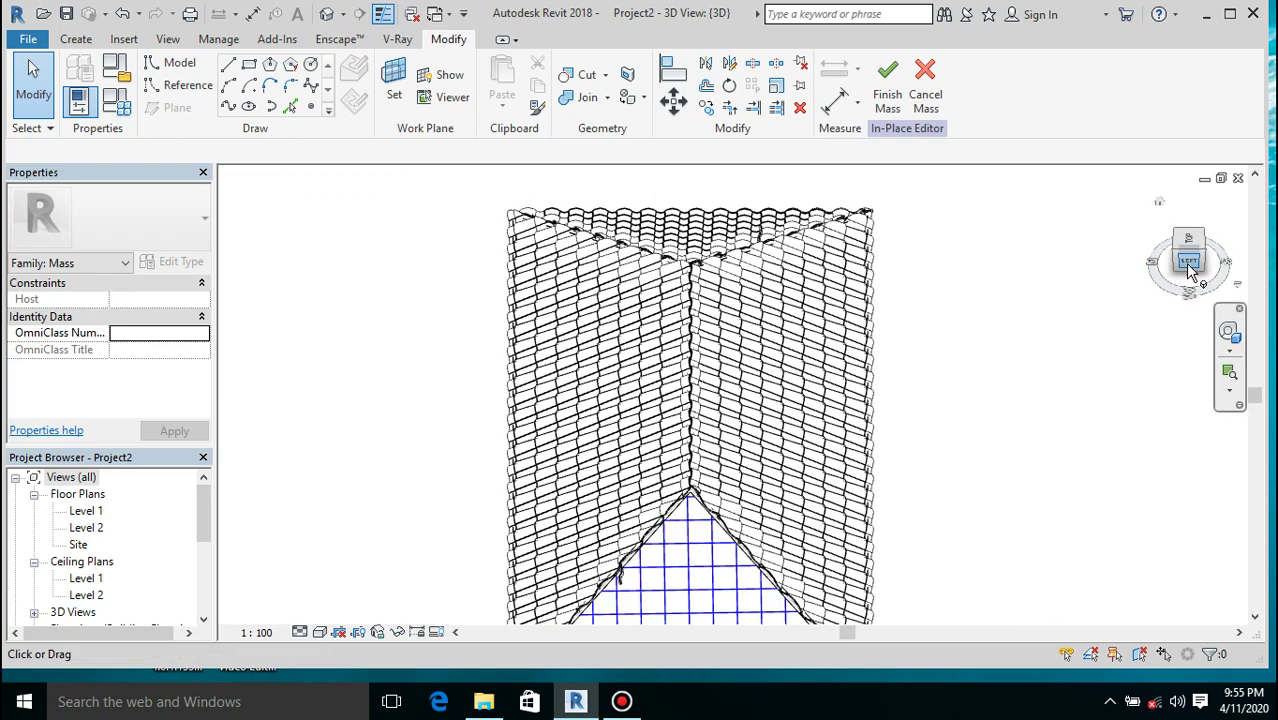
mouse_move(1186, 258)
mouse_down()
mouse_move(229, 232)
mouse_move(235, 180)
mouse_up()
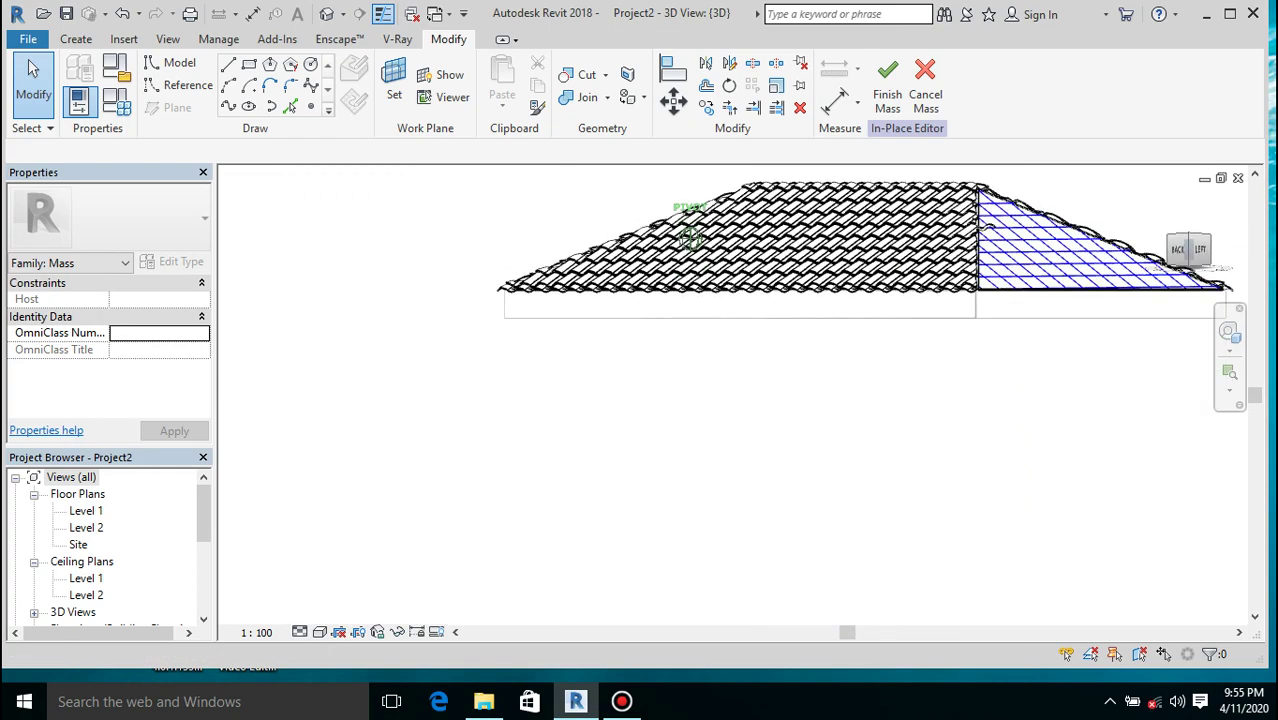
scroll(893, 251, up, 5)
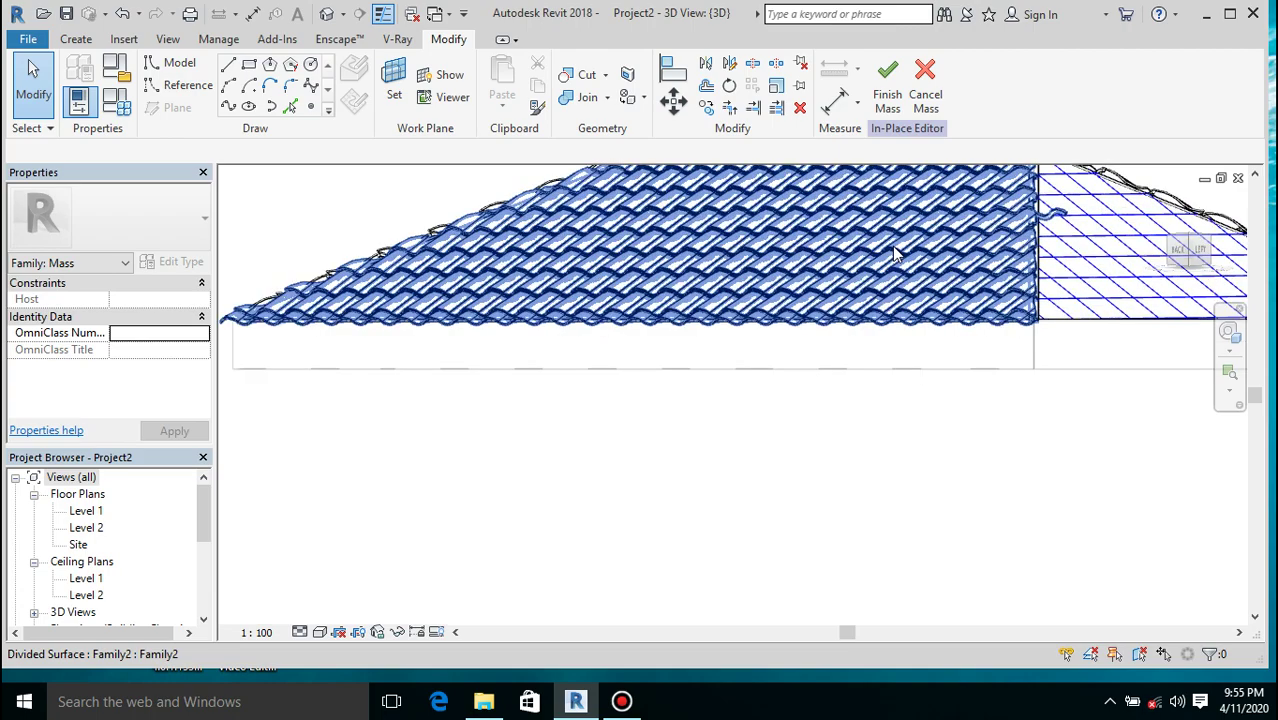
scroll(760, 448, down, 3)
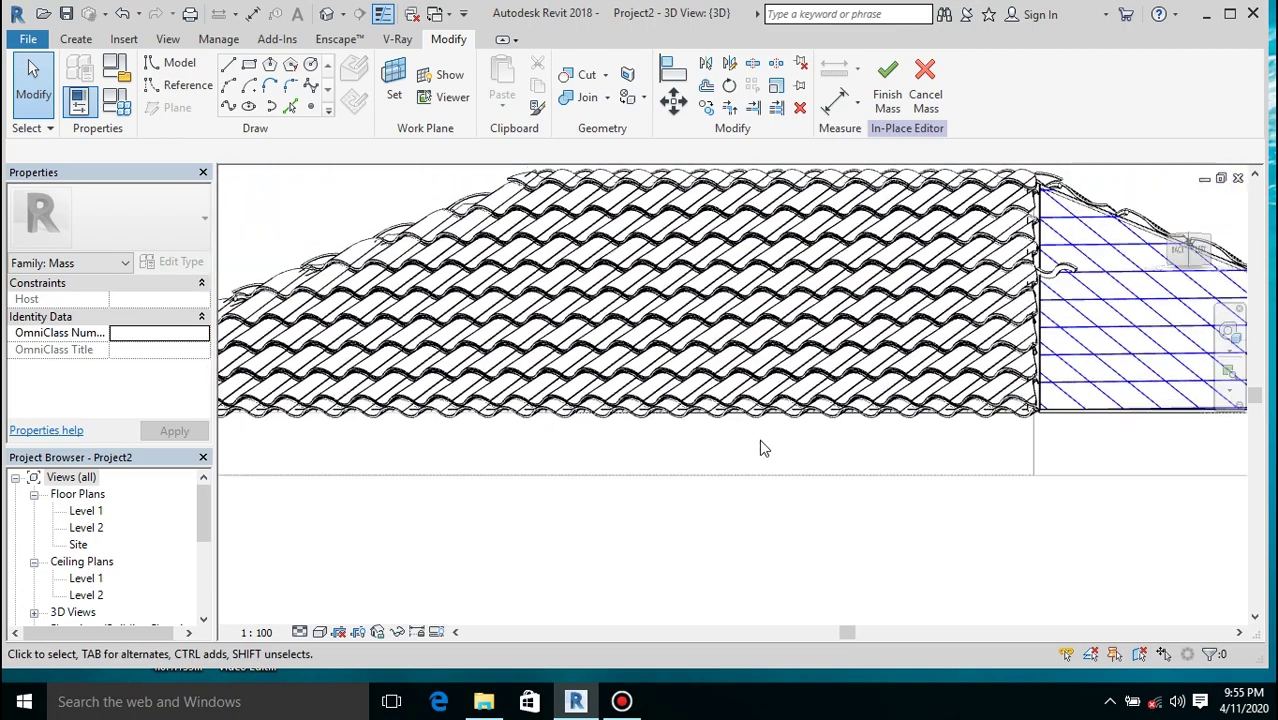
click(1178, 251)
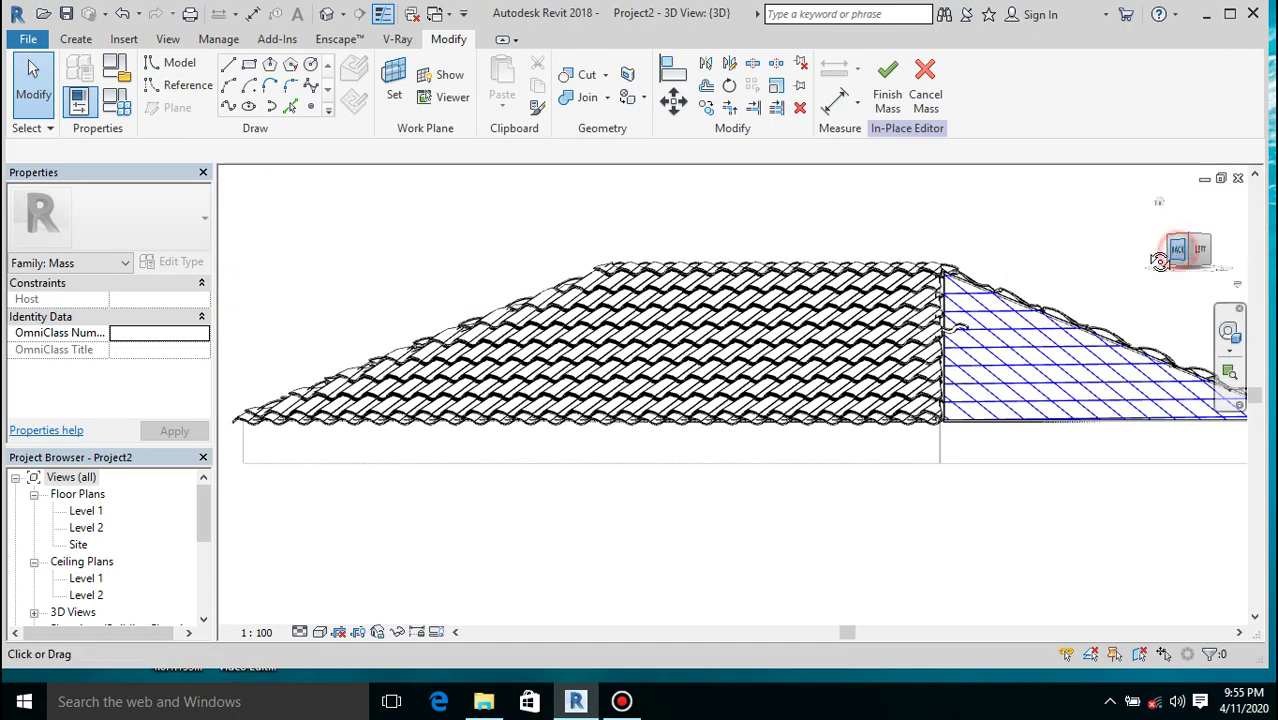
shift+middle_drag(700, 420, 600, 458)
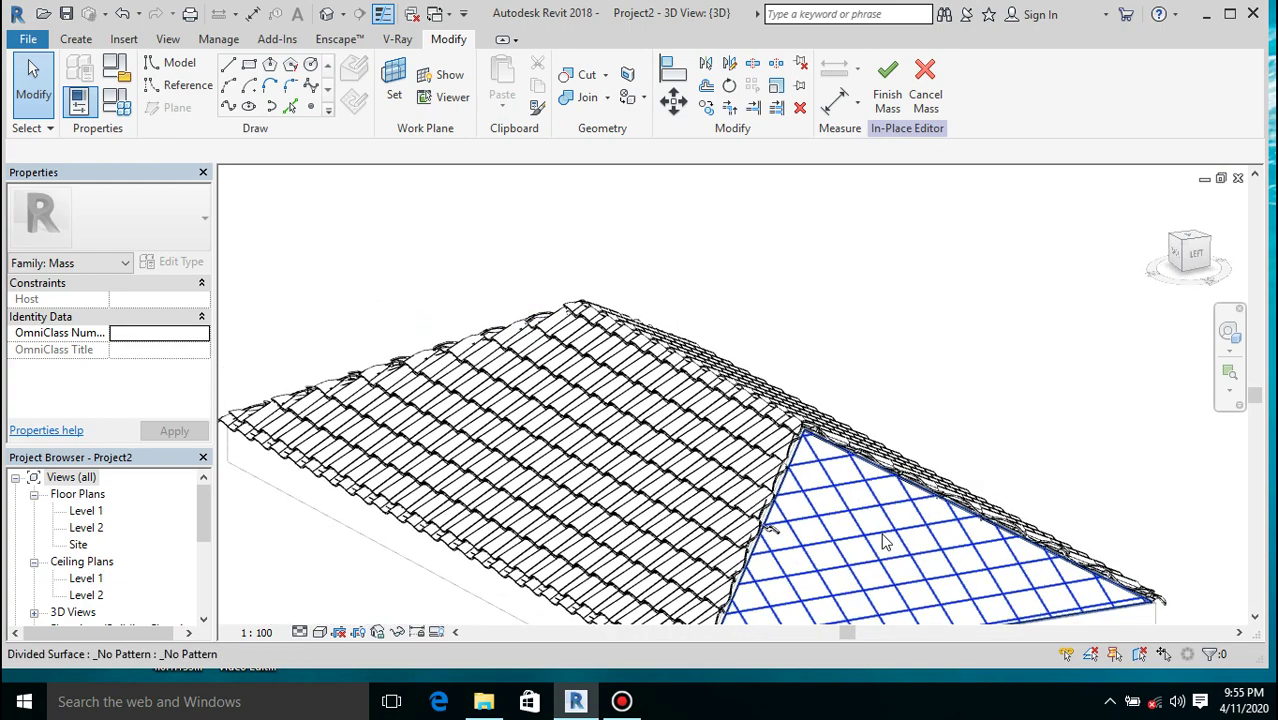
Apply the Family2 curved tile pattern to the last untiled triangular end face
click(866, 560)
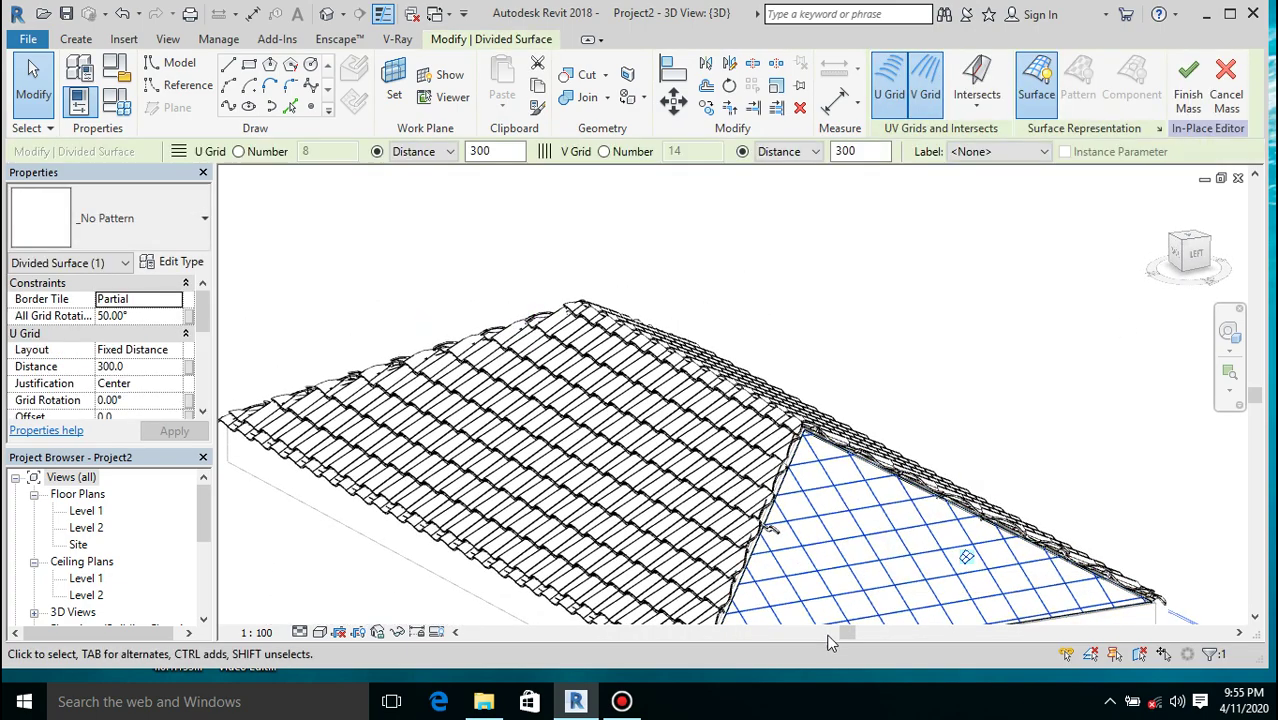
click(175, 215)
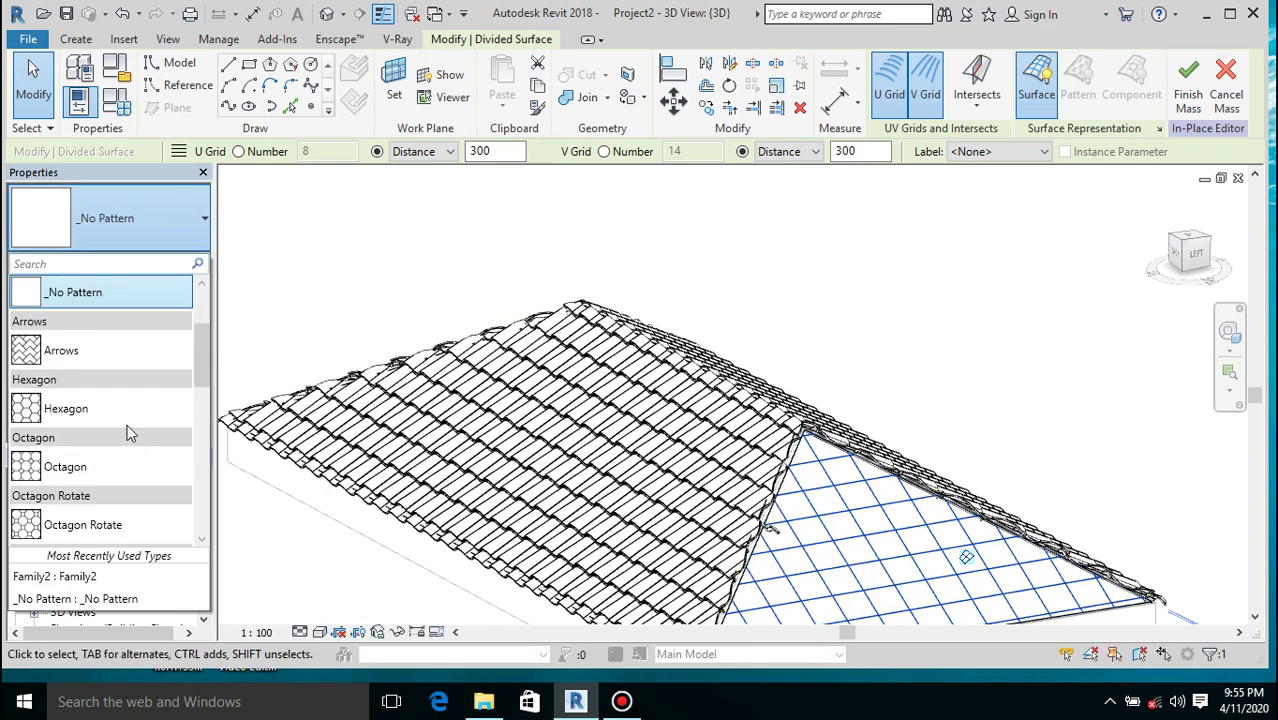
scroll(127, 433, down, 4)
click(104, 305)
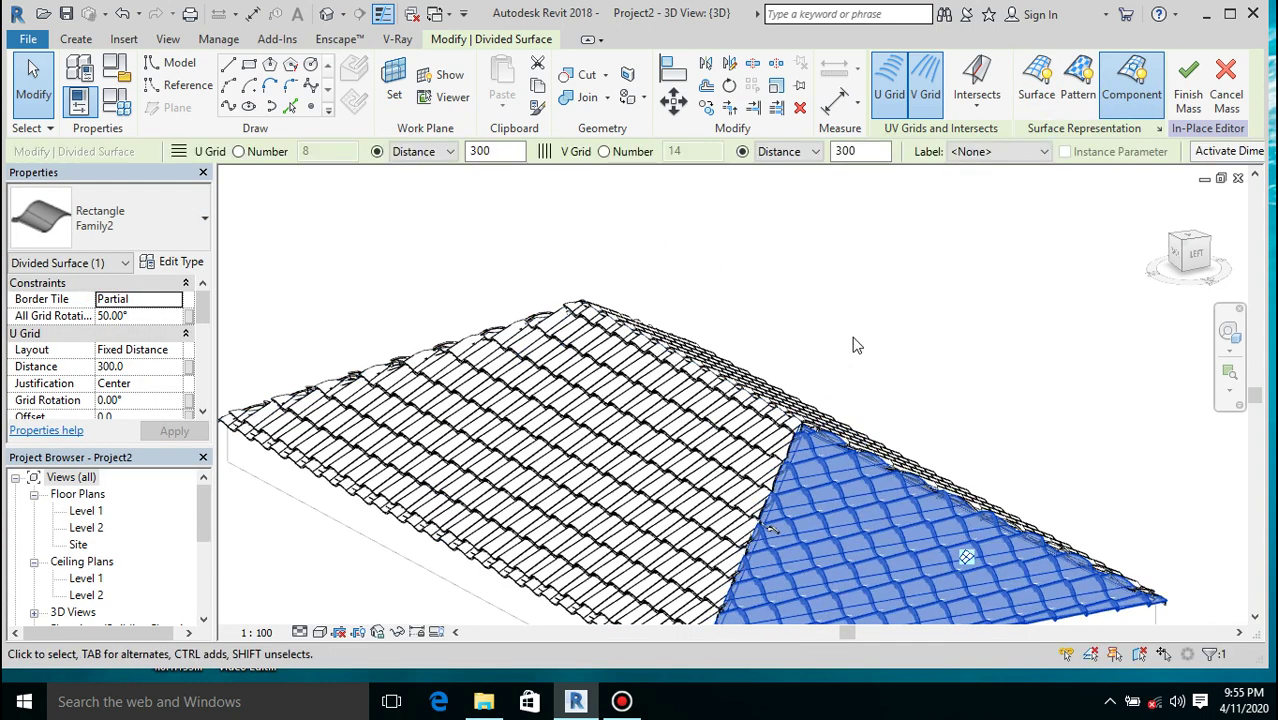
click(890, 287)
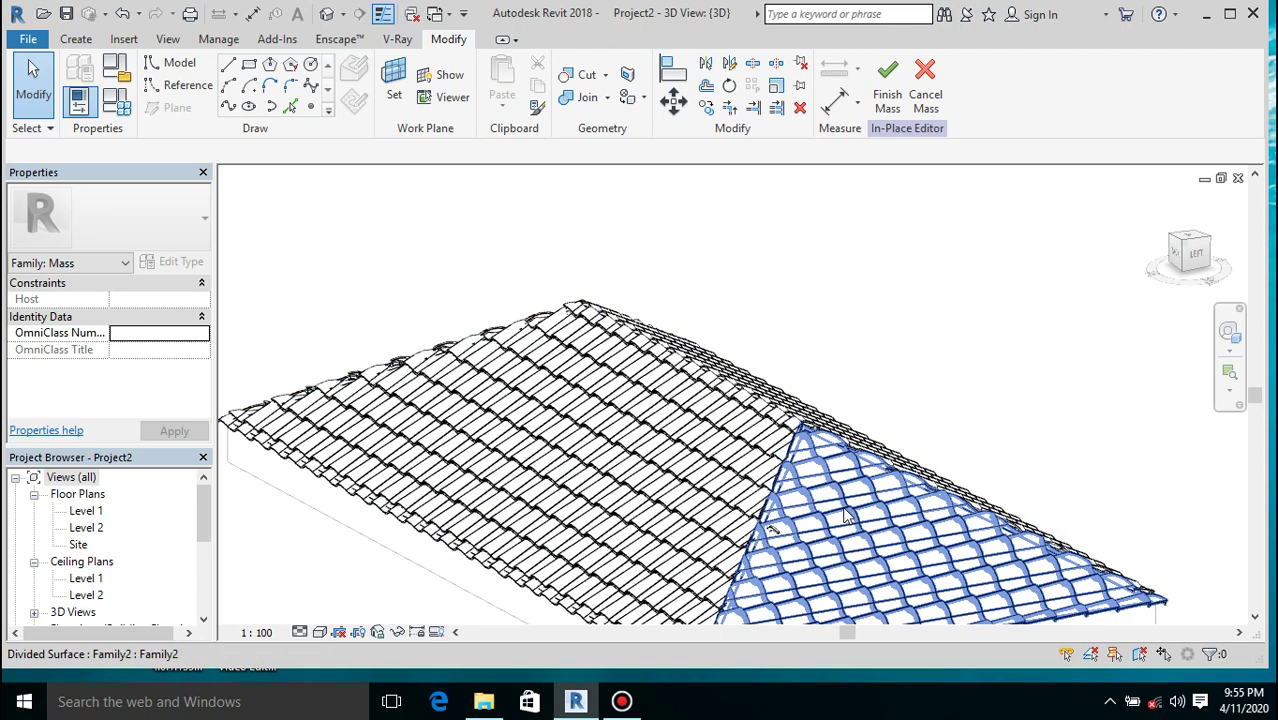
Set the hip face's All Grid Rotation to 140°
click(843, 511)
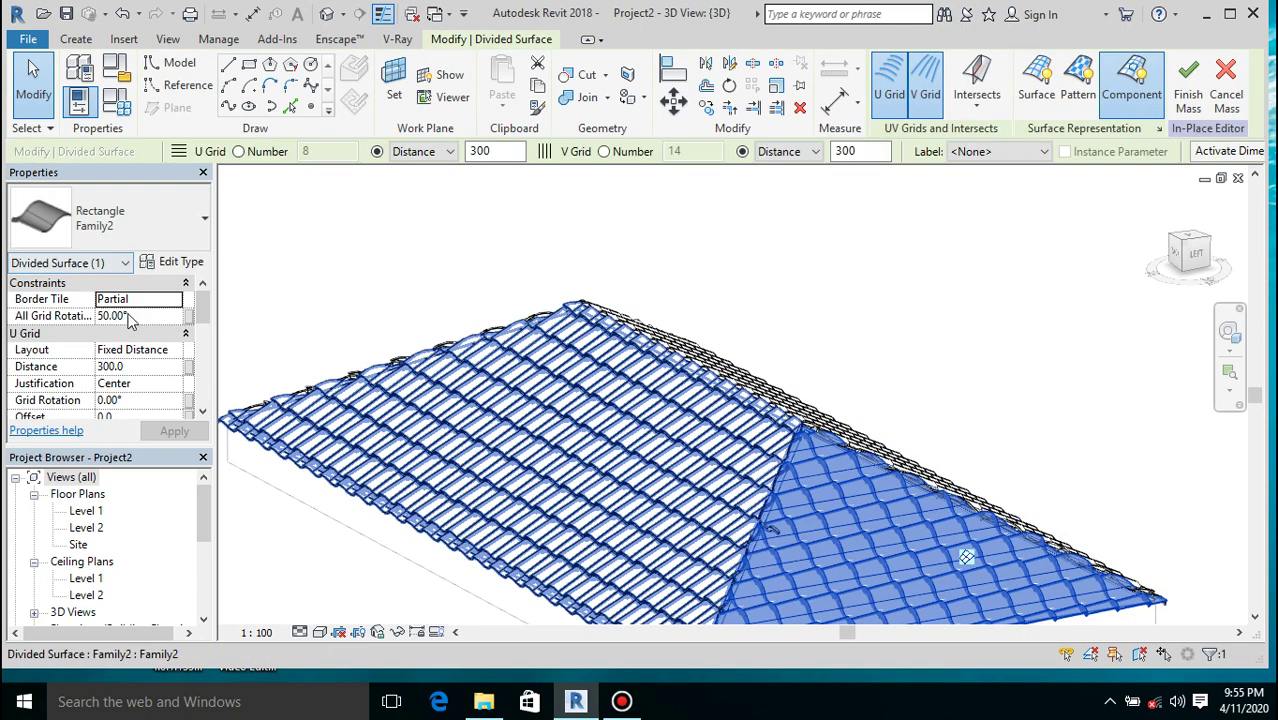
click(138, 315)
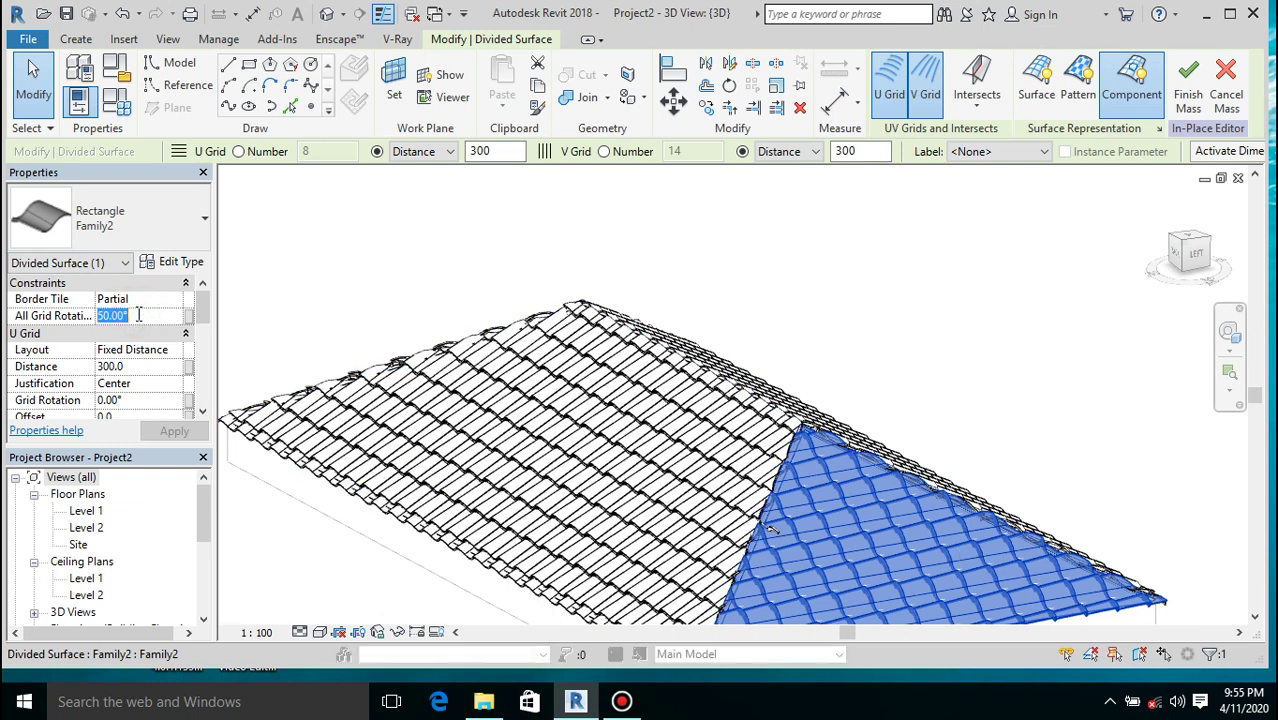
text(140)
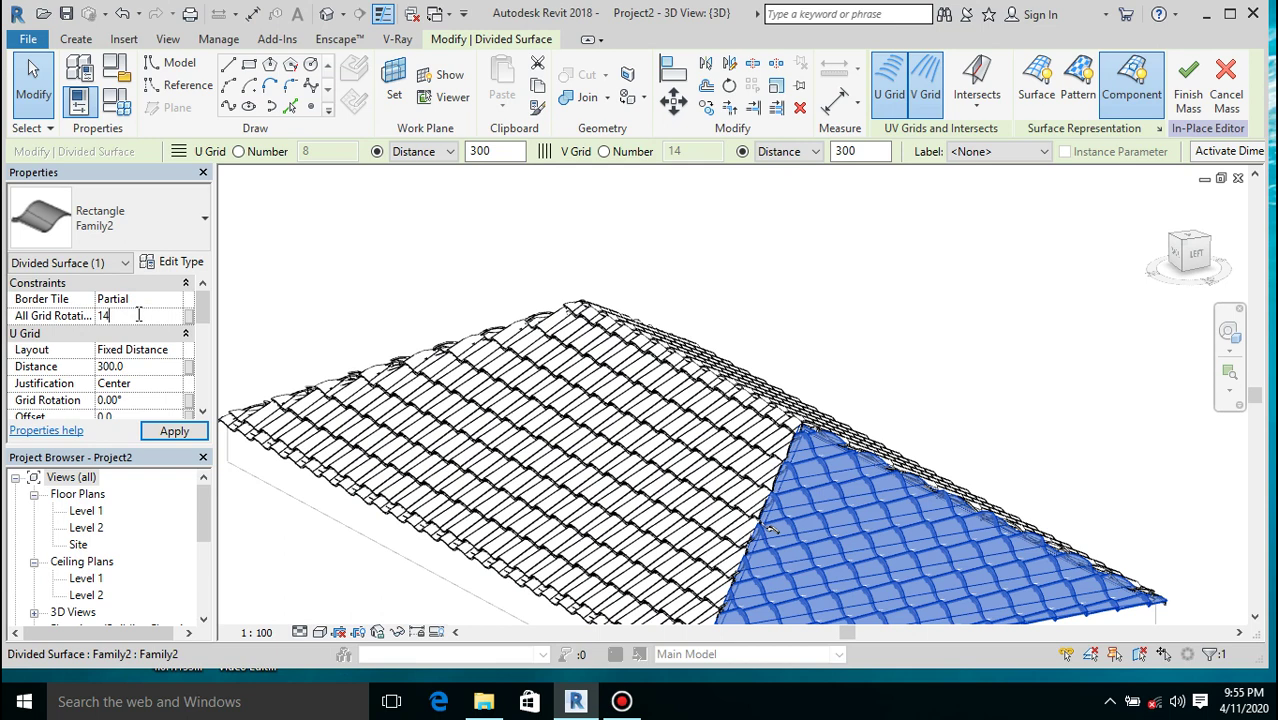
click(174, 431)
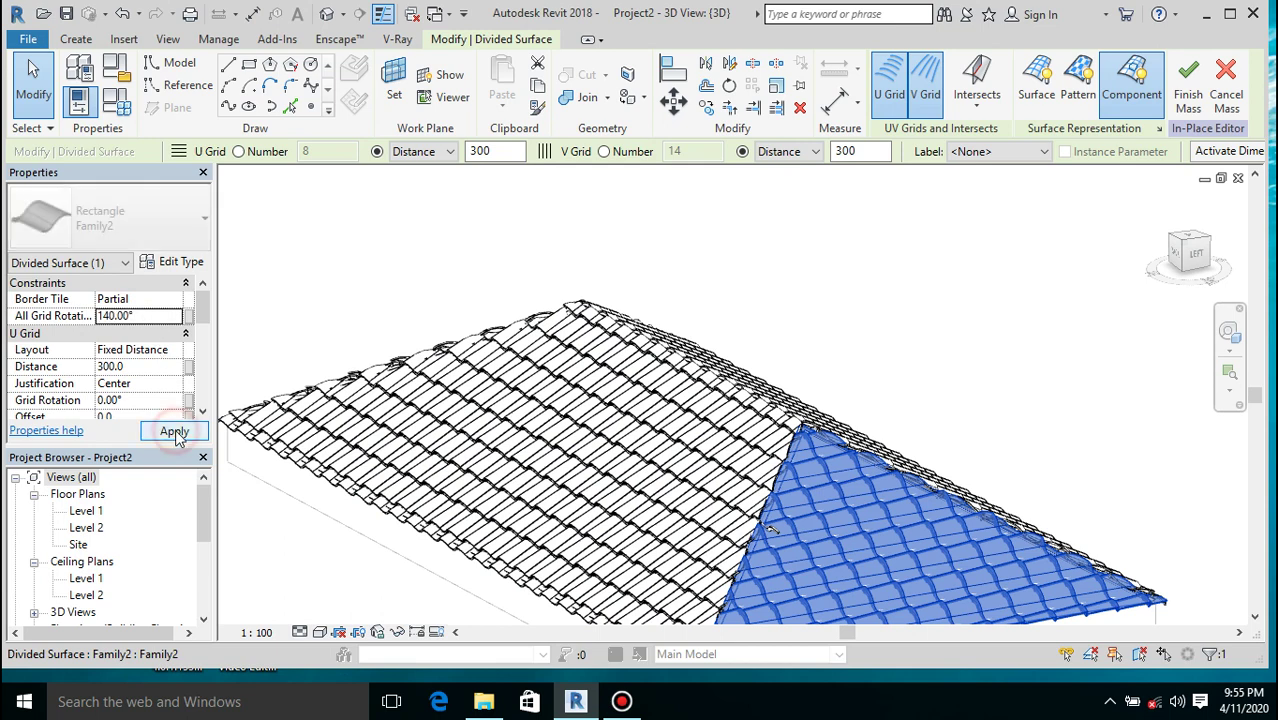
click(785, 289)
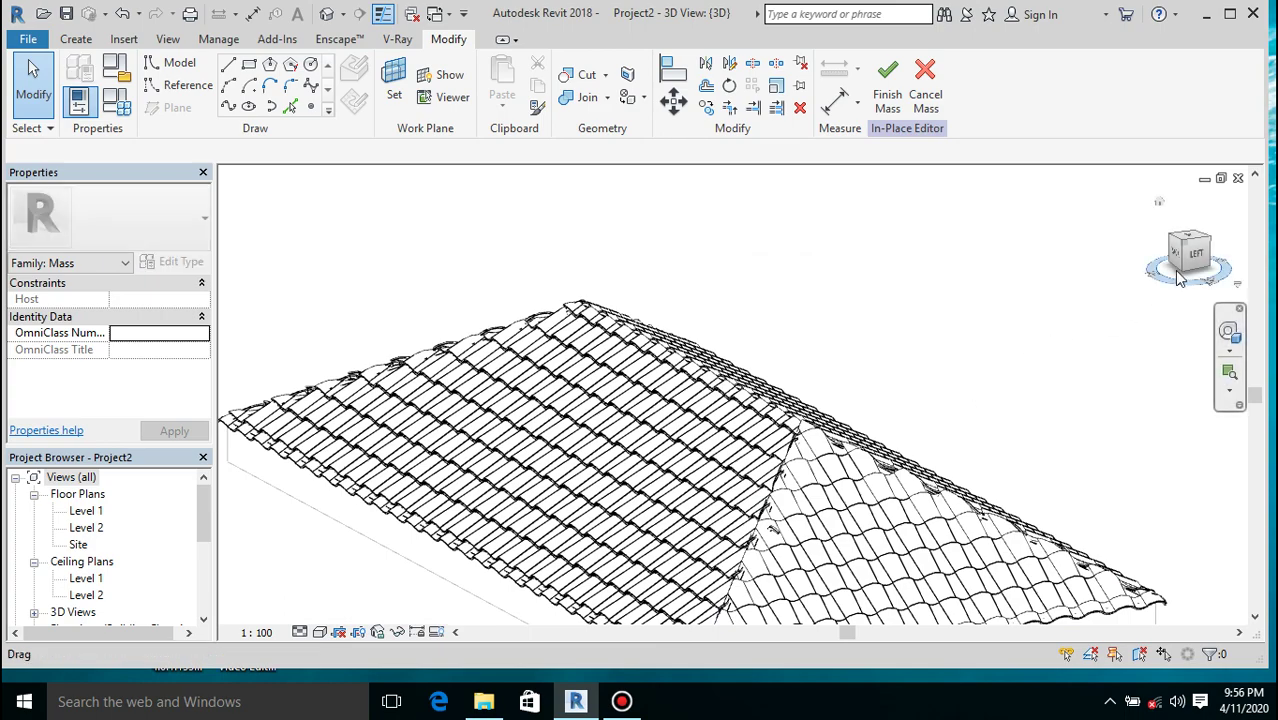
Orbit to a top view and change the opposite hip face's grid rotation to 320°
drag(1175, 280, 1120, 270)
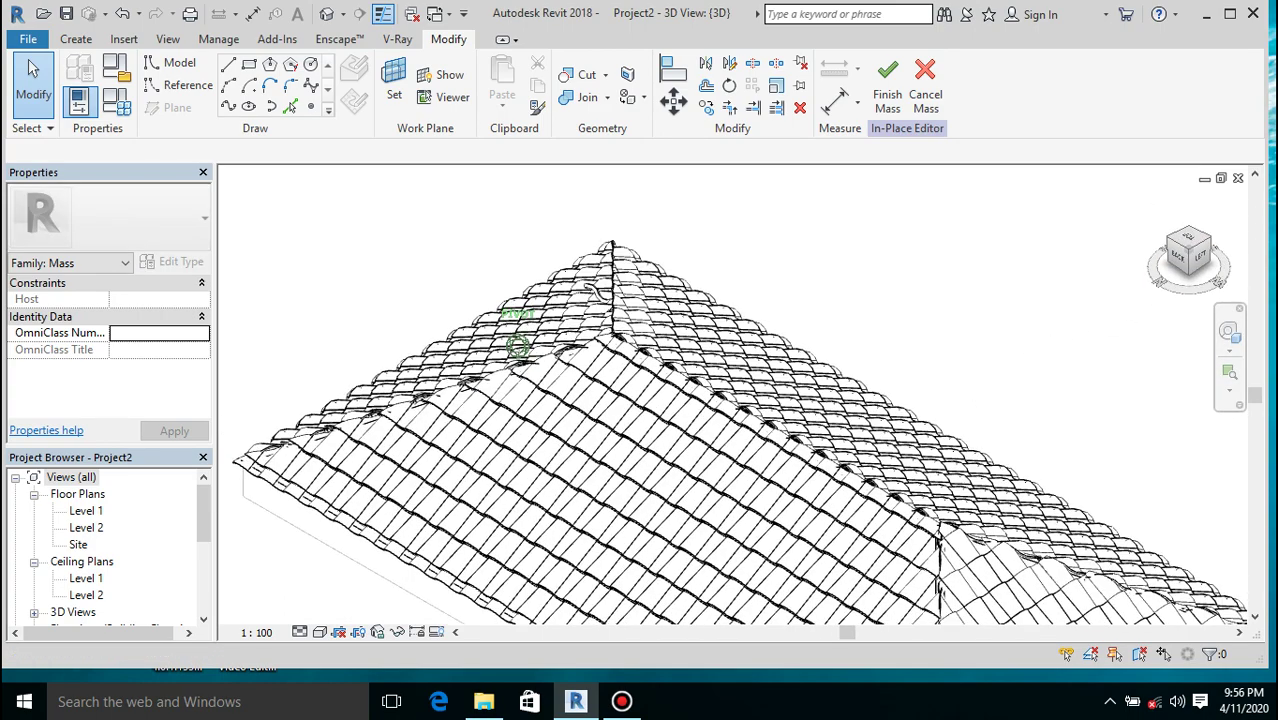
scroll(756, 238, down, 4)
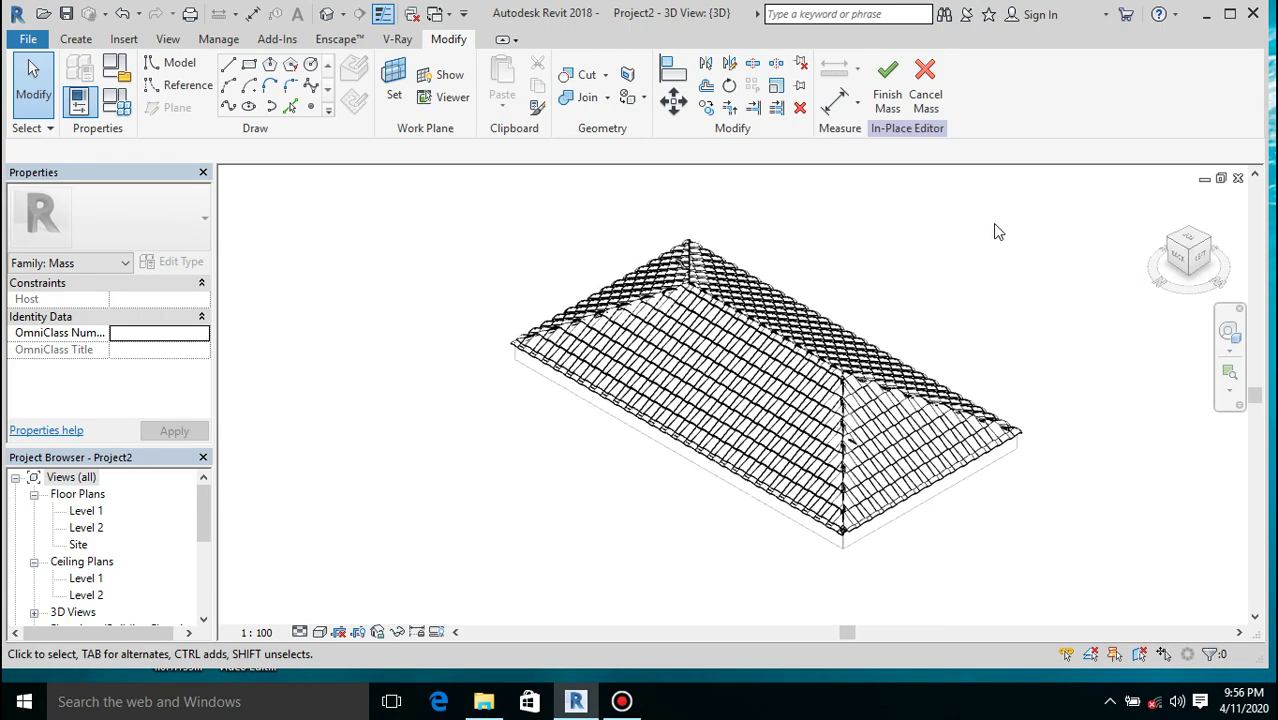
drag(1185, 258, 1168, 280)
scroll(676, 540, up, 6)
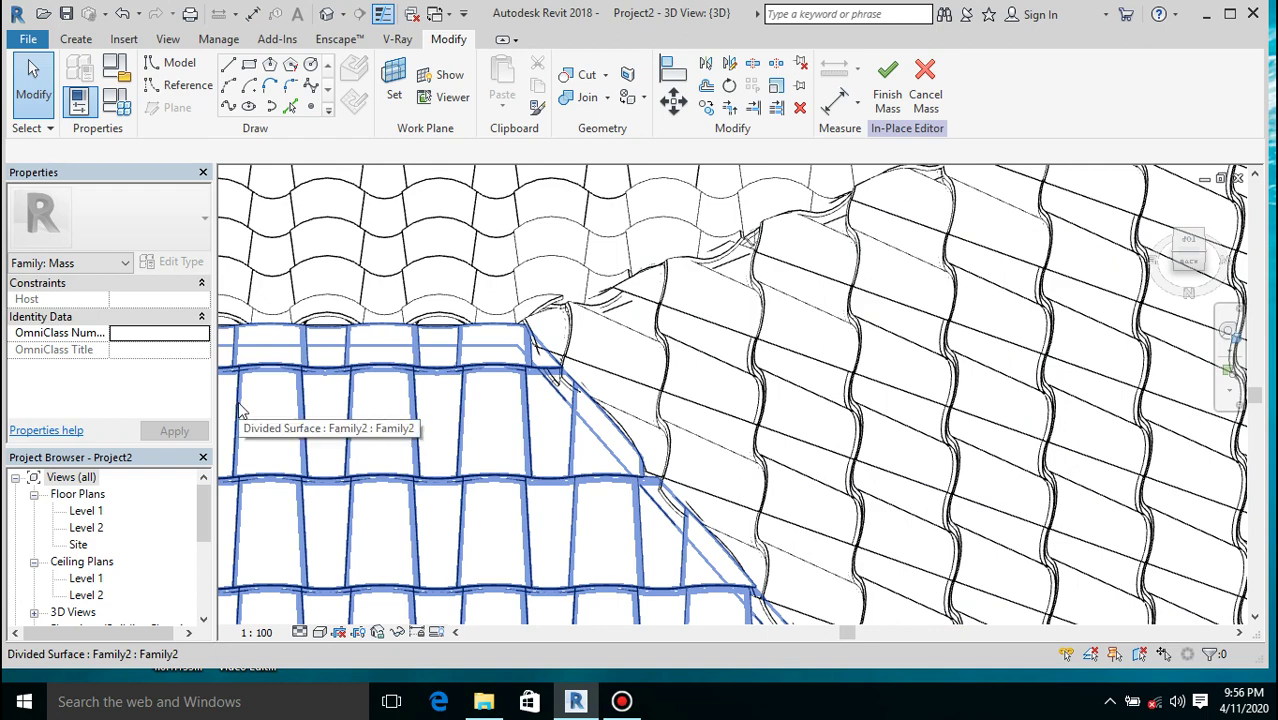
click(724, 364)
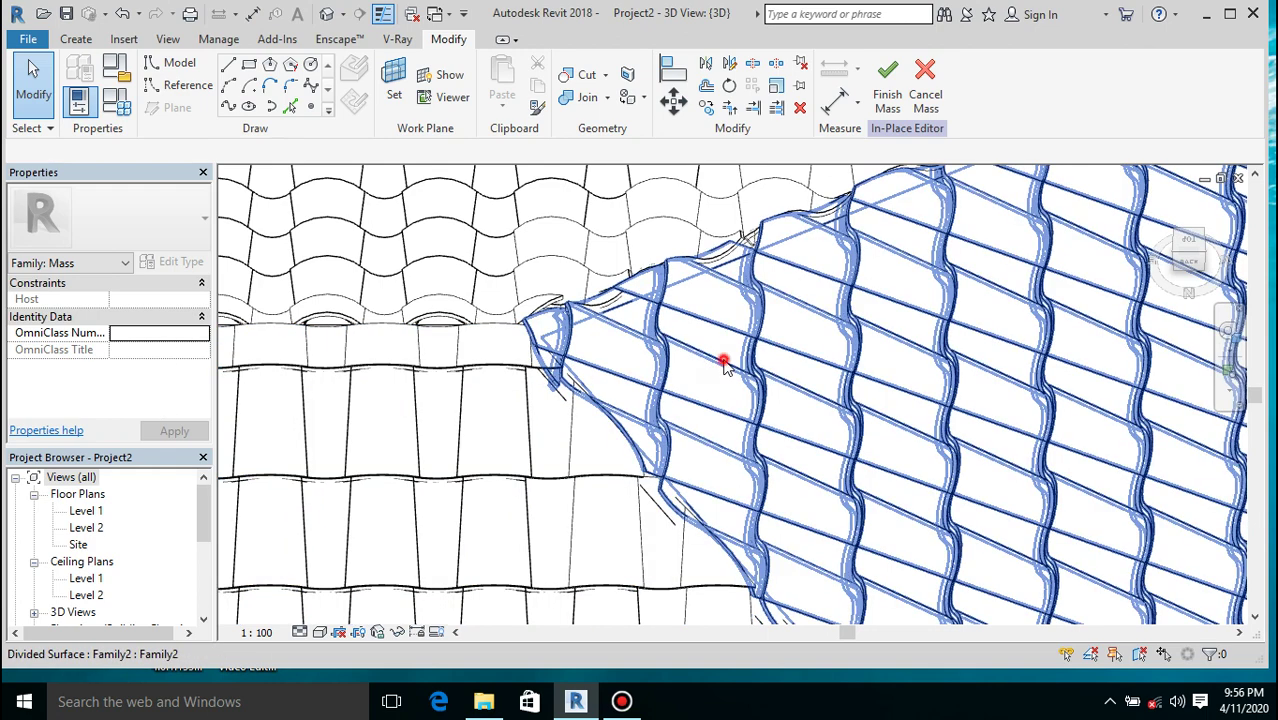
click(143, 316)
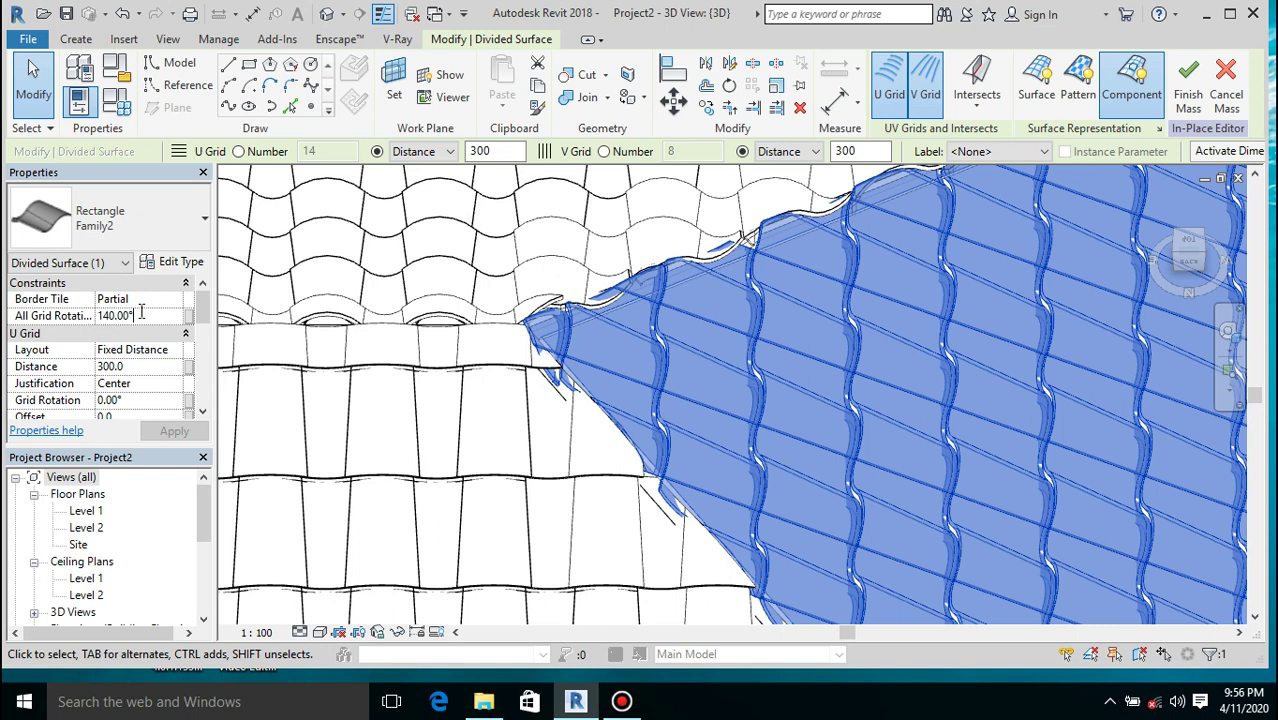
text(20)
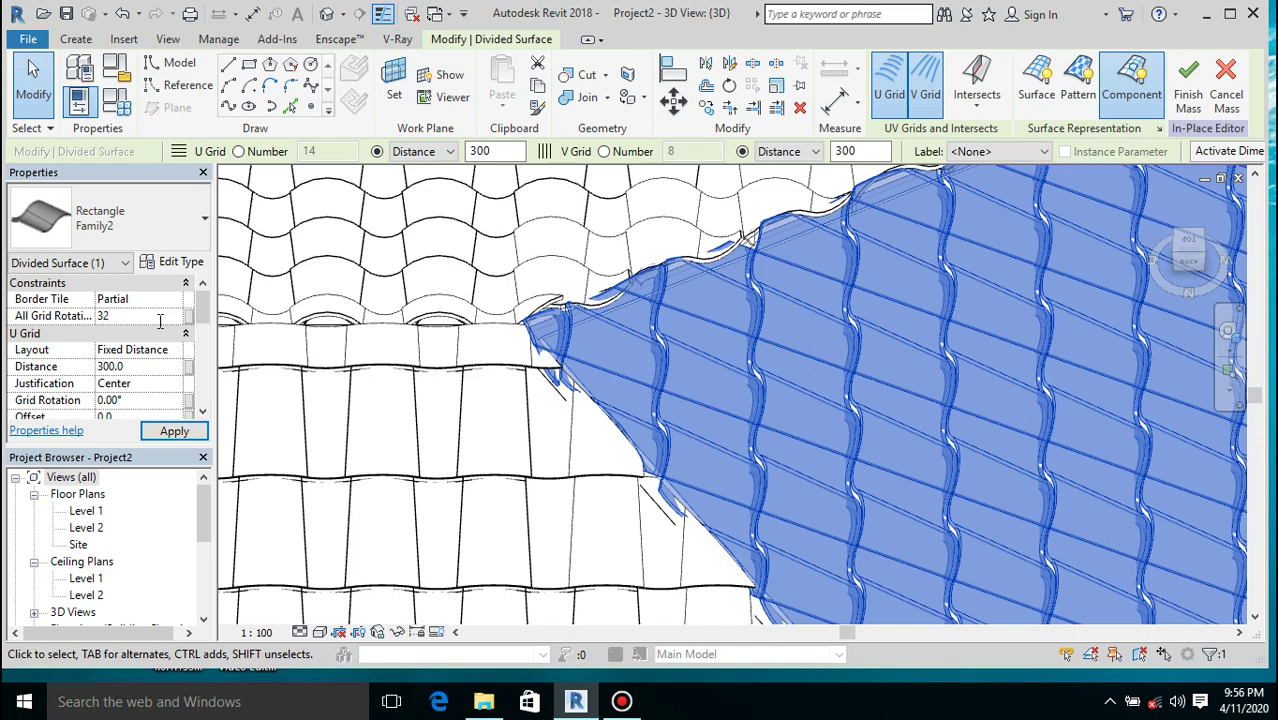
click(172, 430)
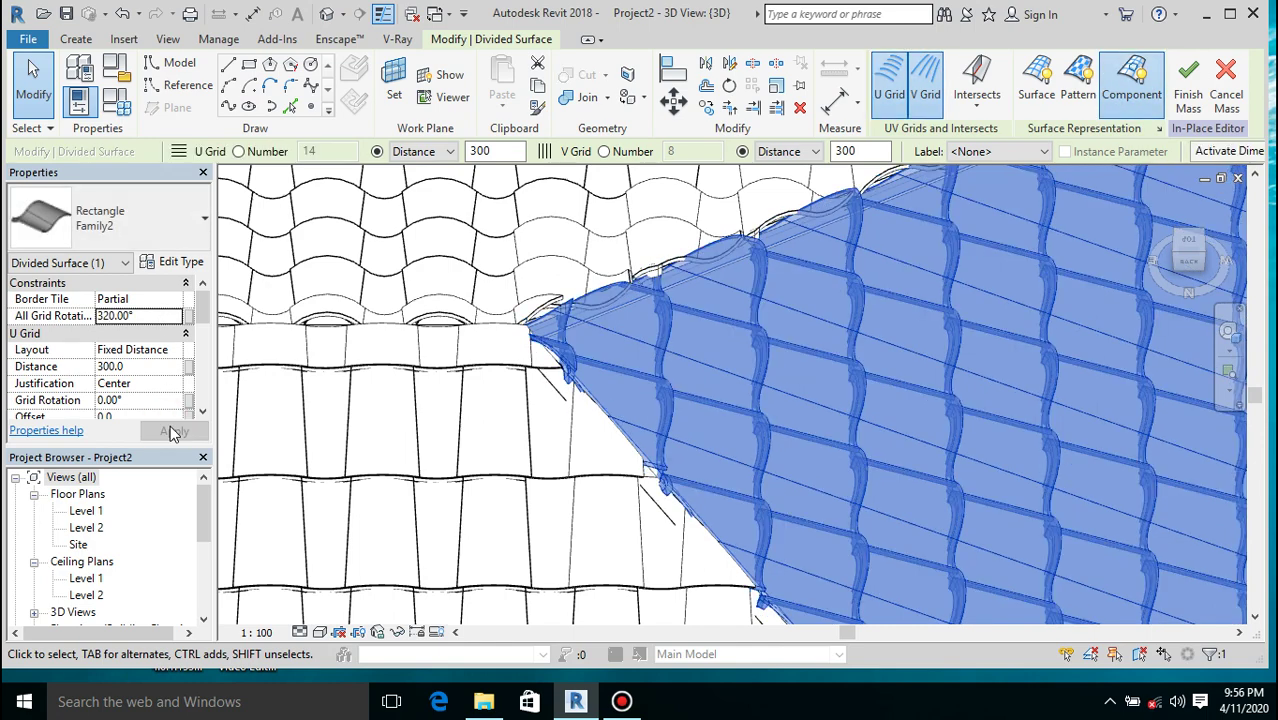
scroll(540, 390, down, 6)
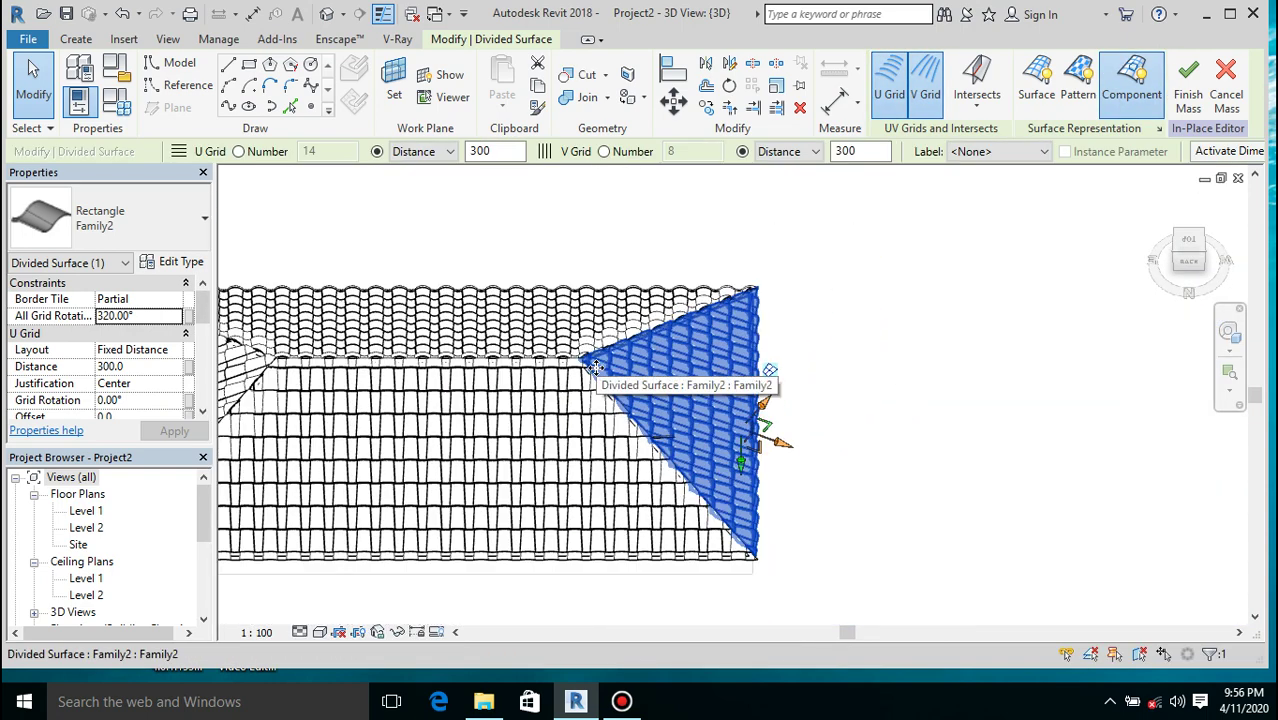
click(836, 362)
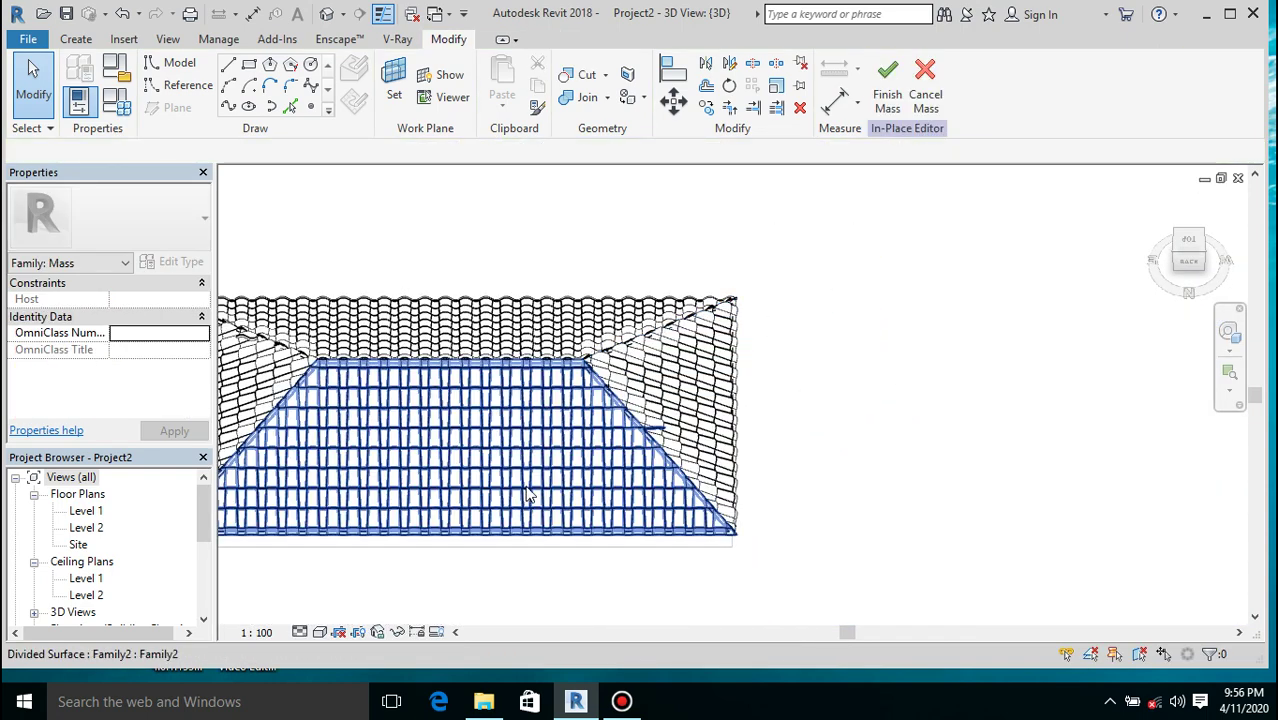
Zoom over the long face's tiles, then finish editing the in-place roof mass
scroll(849, 385, down, 5)
scroll(672, 392, up, 6)
scroll(672, 392, up, 2)
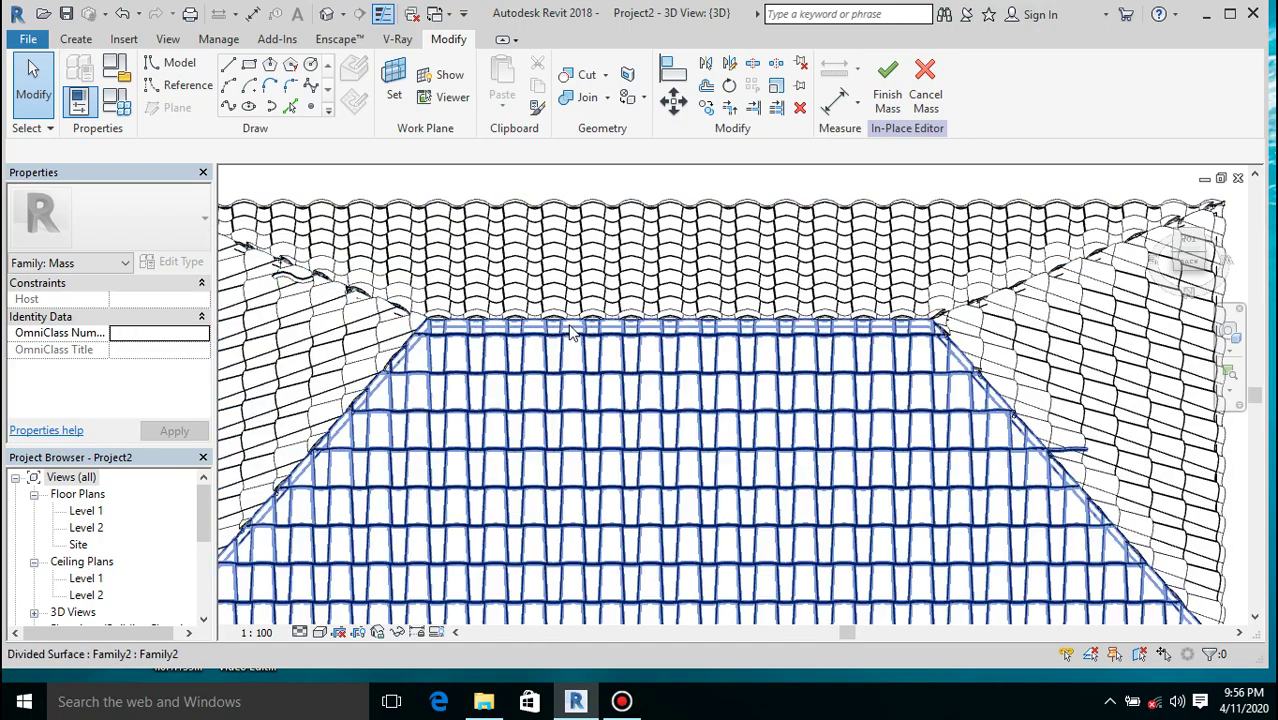
scroll(570, 334, down, 2)
scroll(570, 334, down, 1)
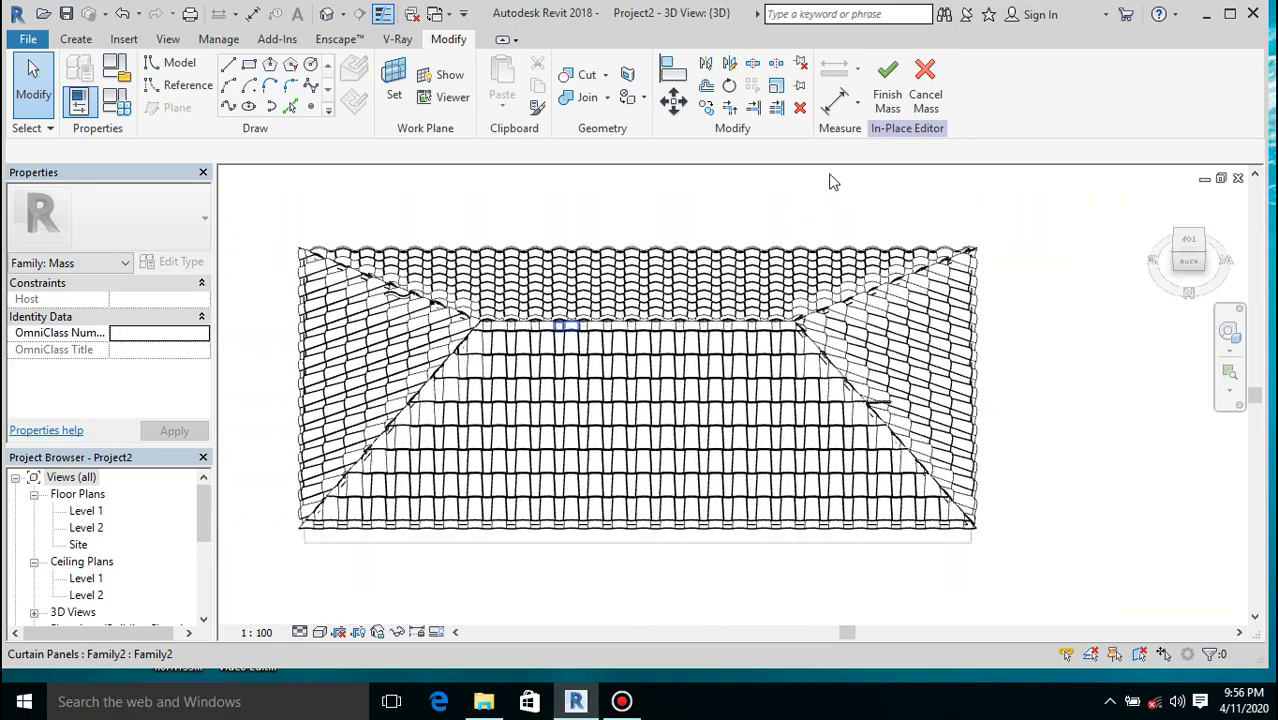
click(891, 75)
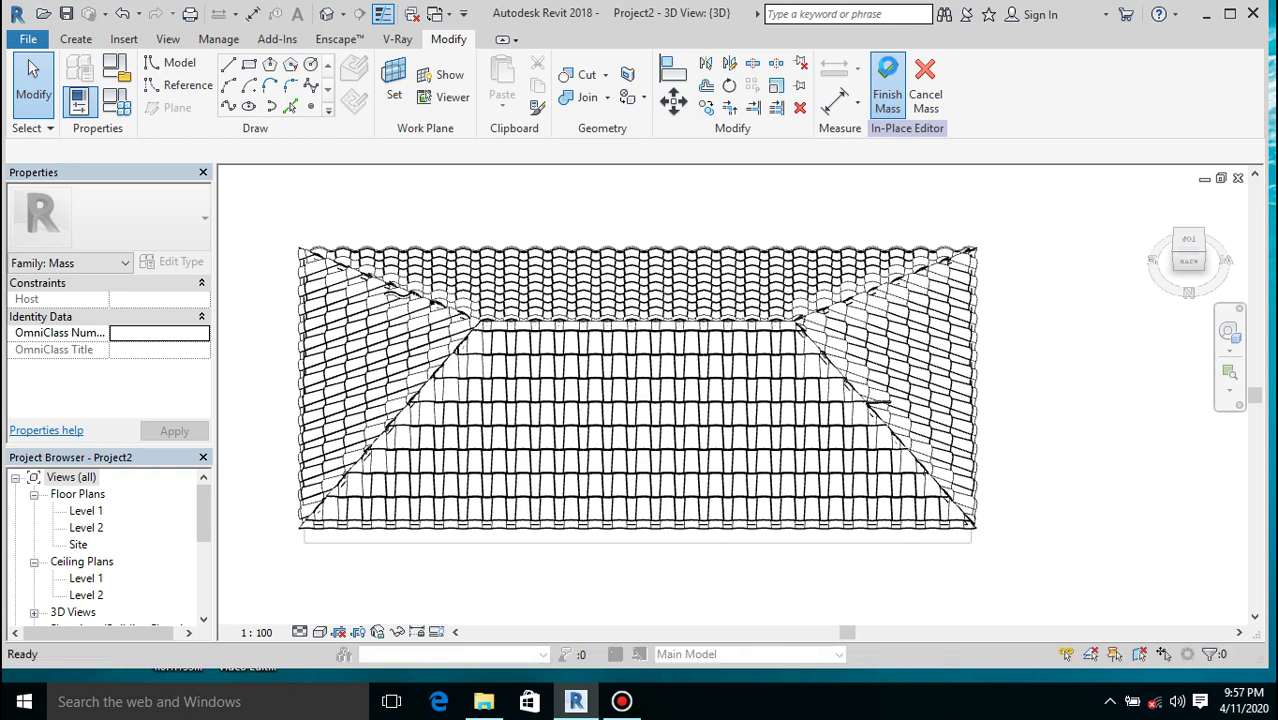
Commit the mass, tilt to an isometric view and select the tiled roof mass
click(887, 80)
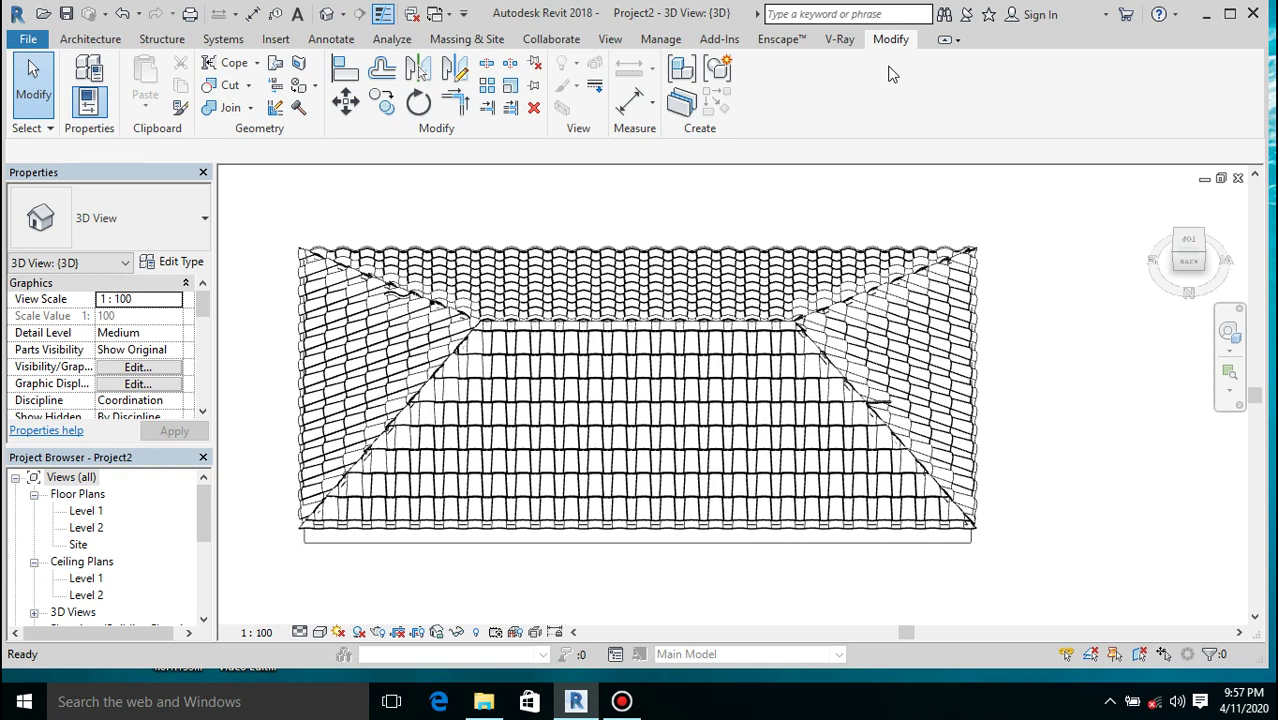
click(1192, 256)
drag(1190, 256, 1118, 393)
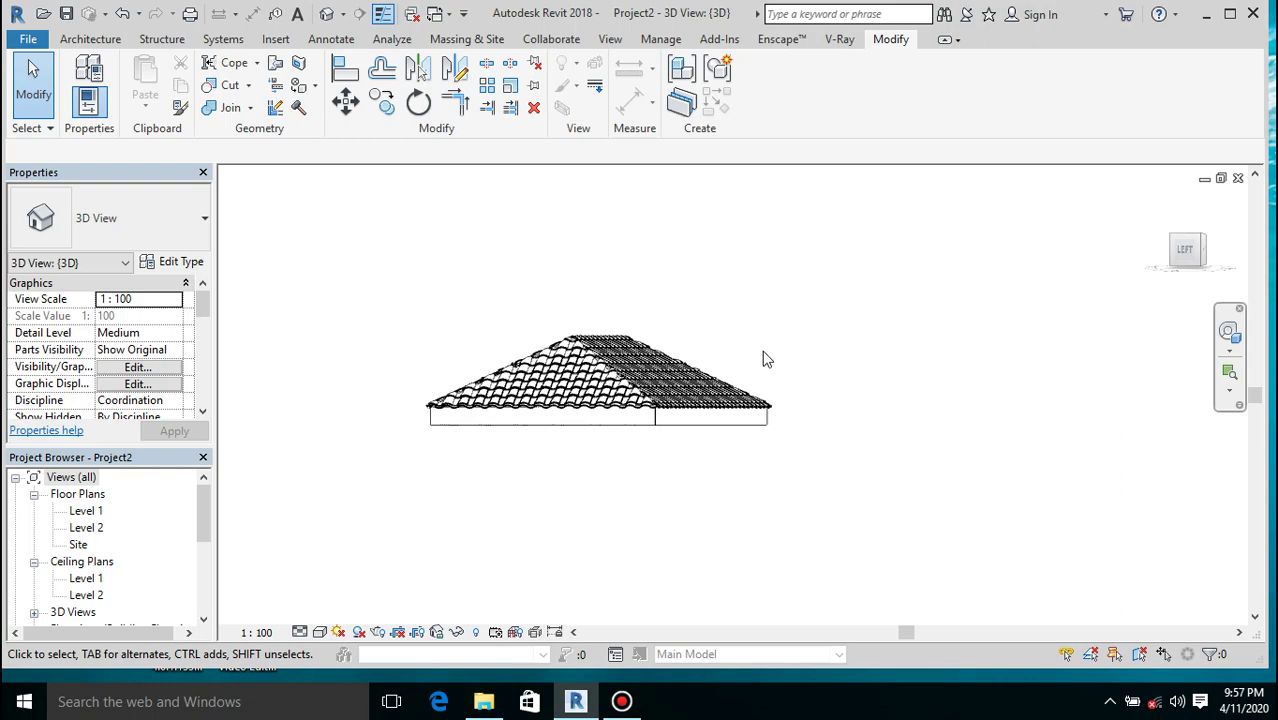
click(612, 378)
scroll(612, 378, up, 5)
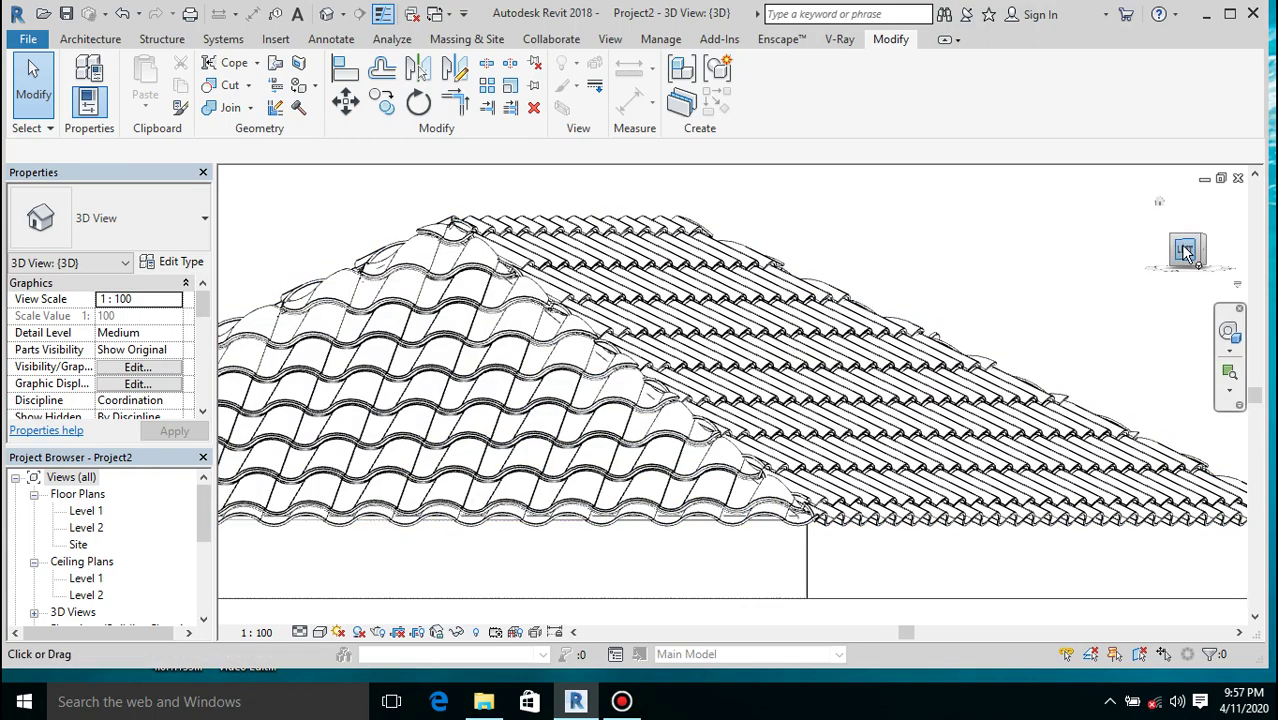
Orbit to inspect the roof from another side and select the basic roof beneath the tiles
drag(1182, 251, 1037, 399)
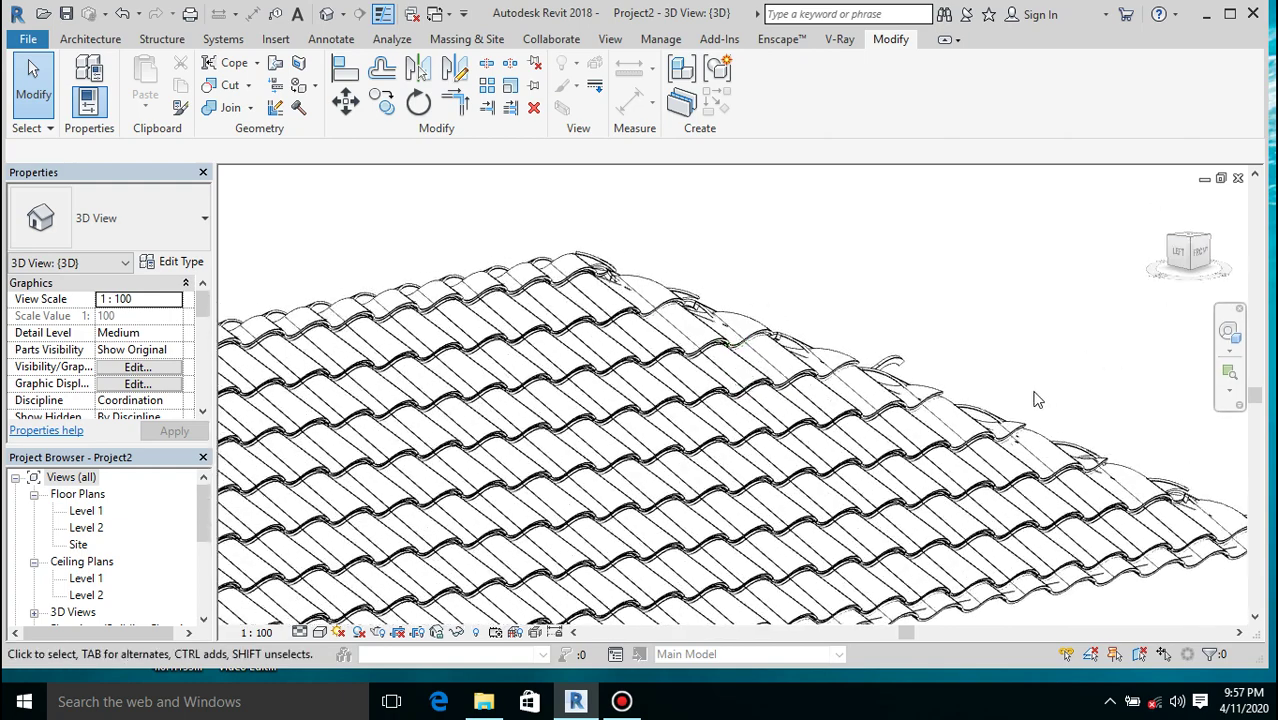
scroll(1037, 399, down, 4)
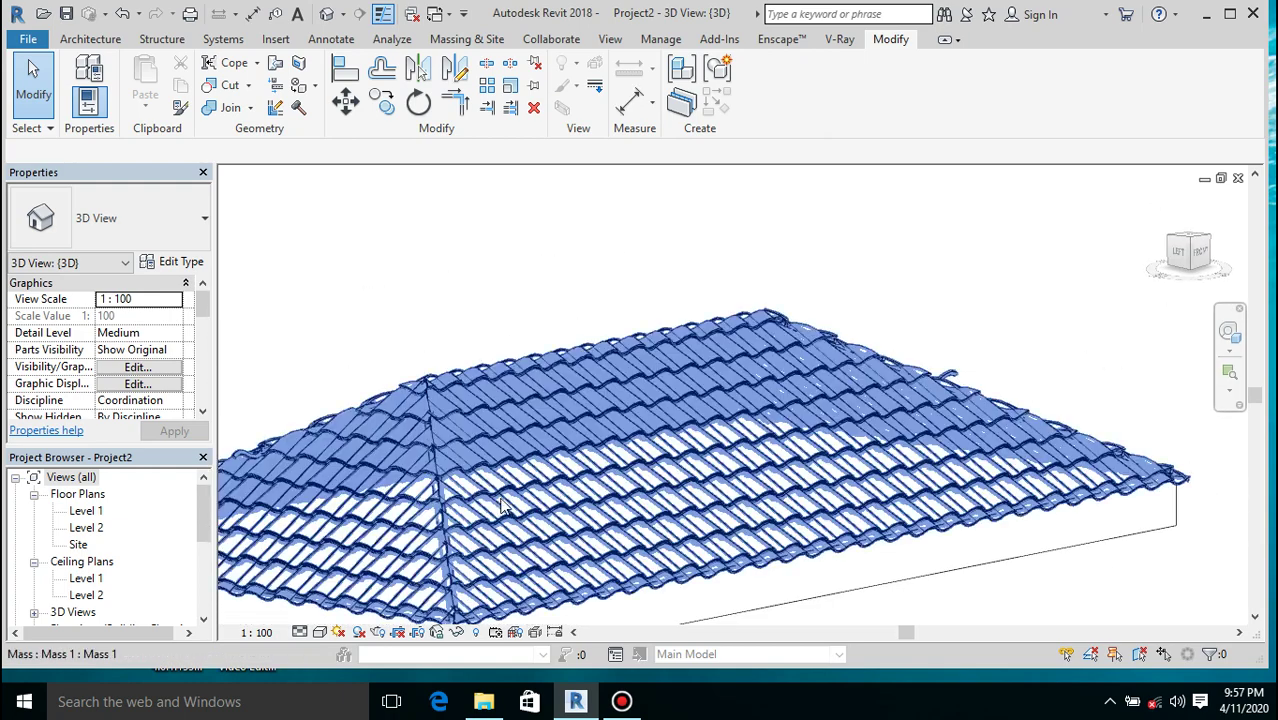
scroll(650, 462, up, 5)
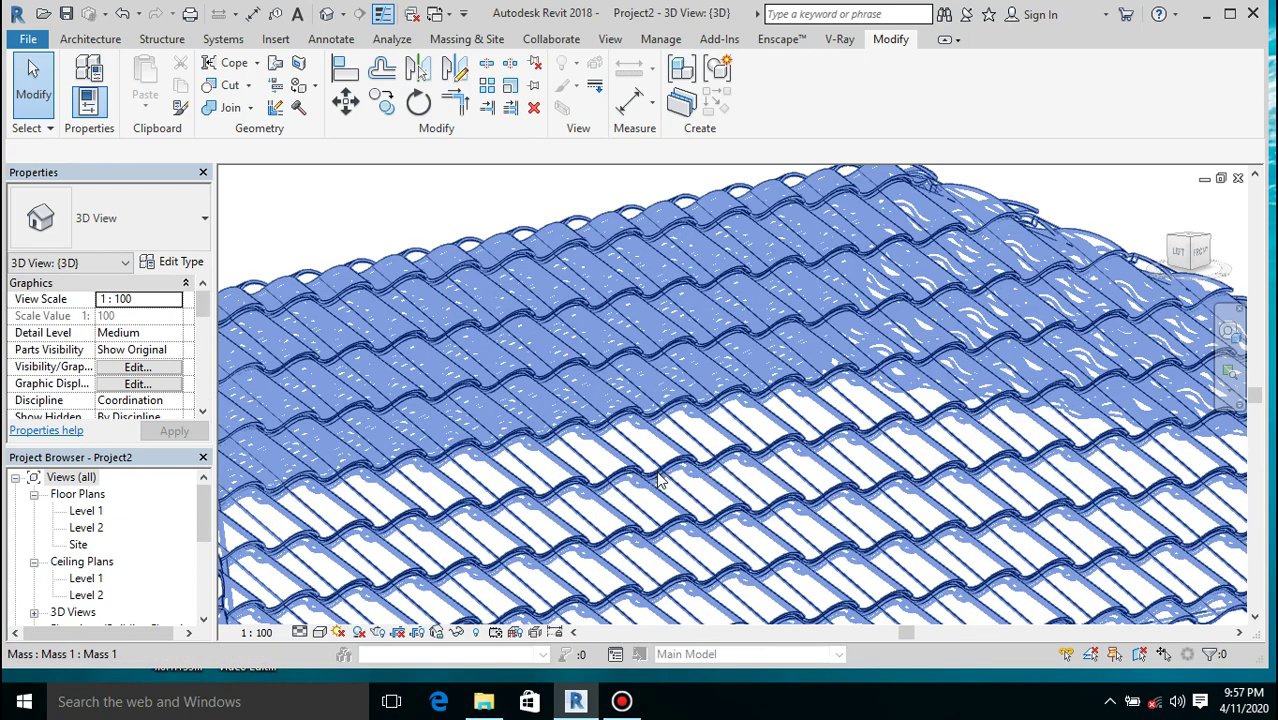
scroll(783, 470, down, 5)
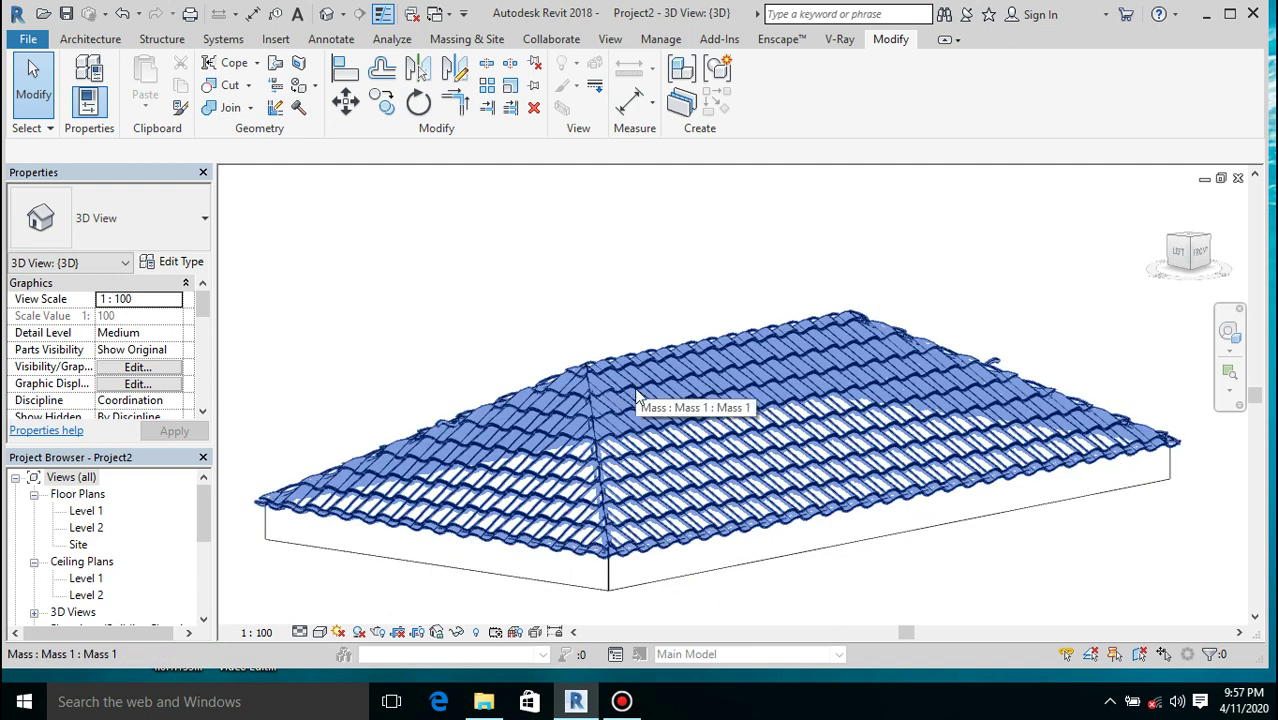
click(605, 582)
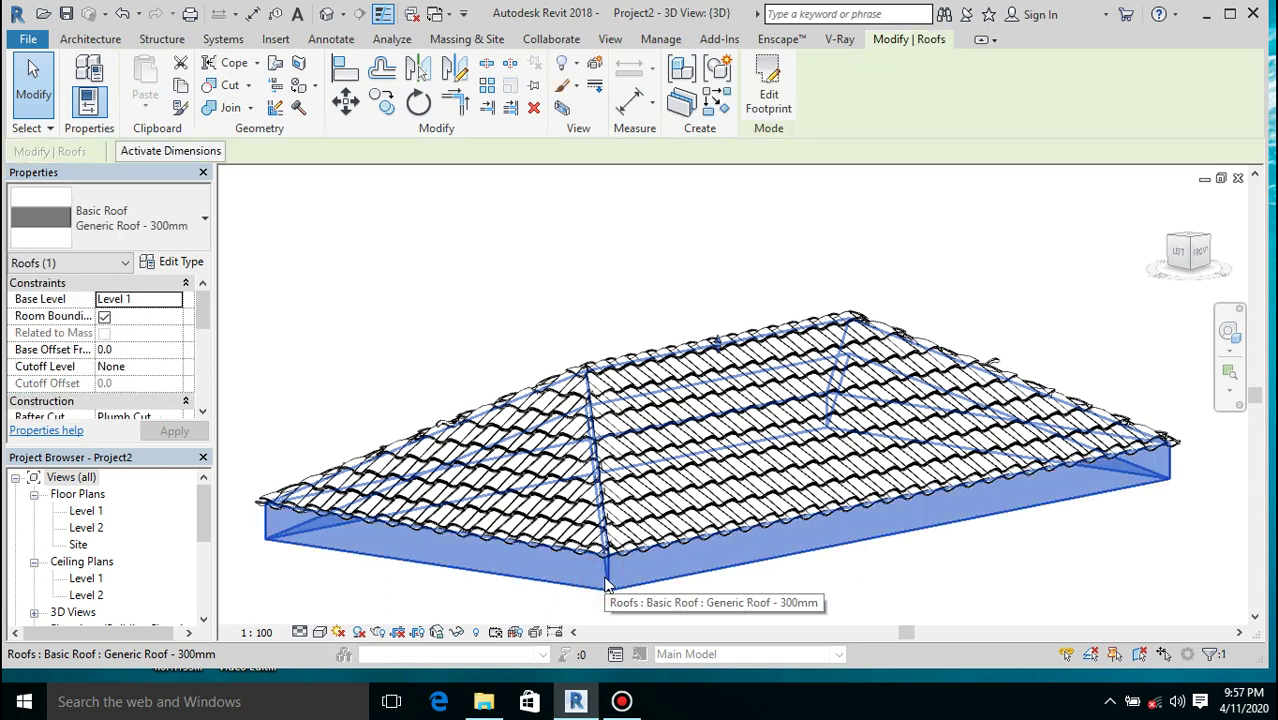
click(176, 218)
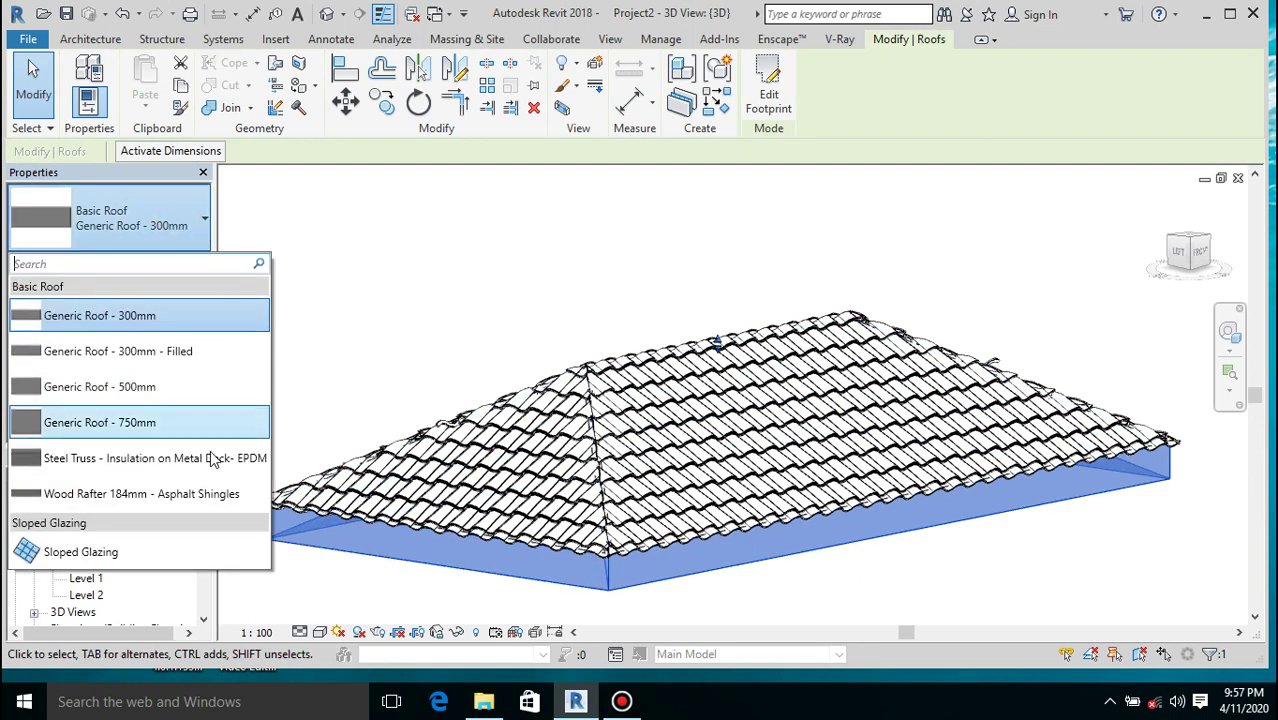
click(125, 552)
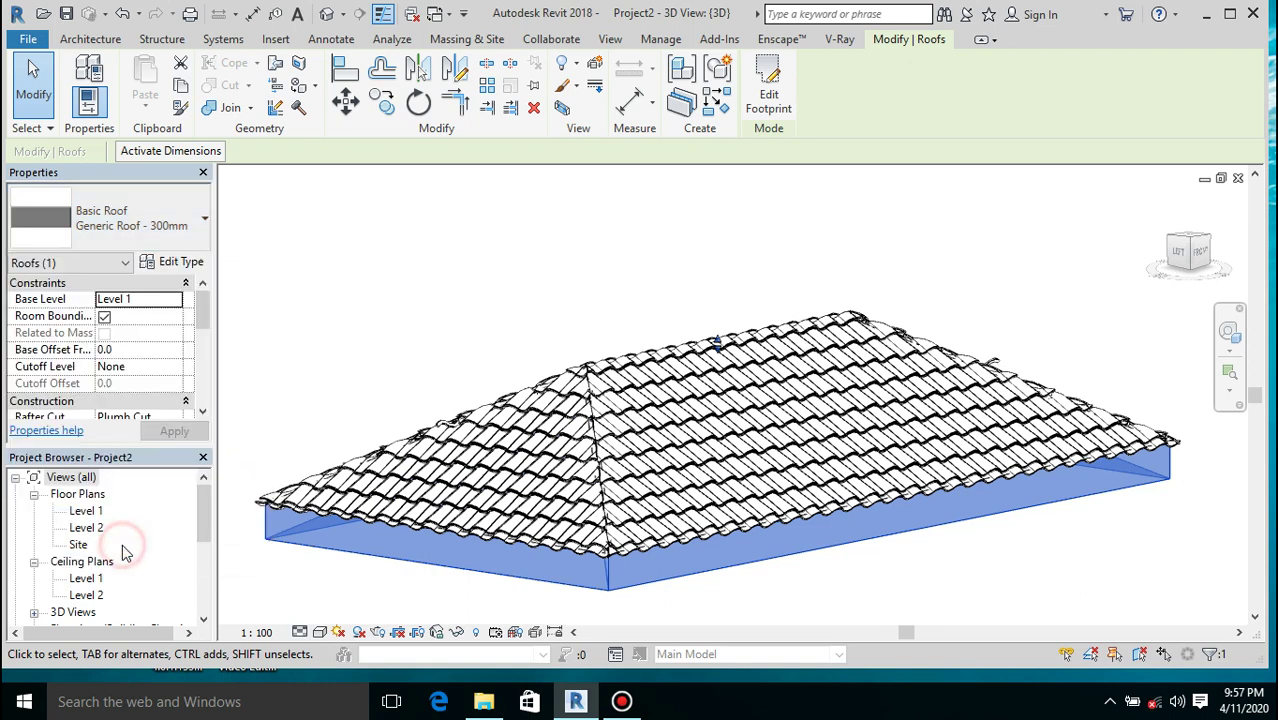
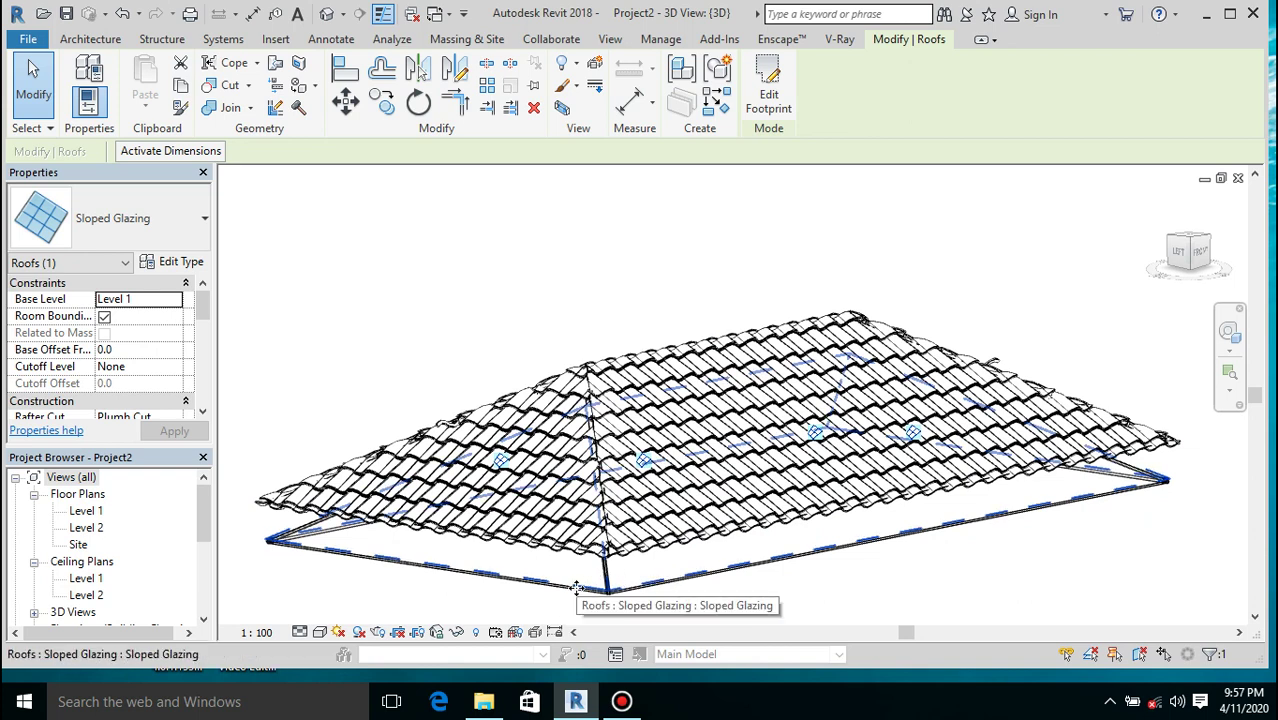
In the Level 1 plan, draw a vertical section line straight across the hip roof
double_click(86, 511)
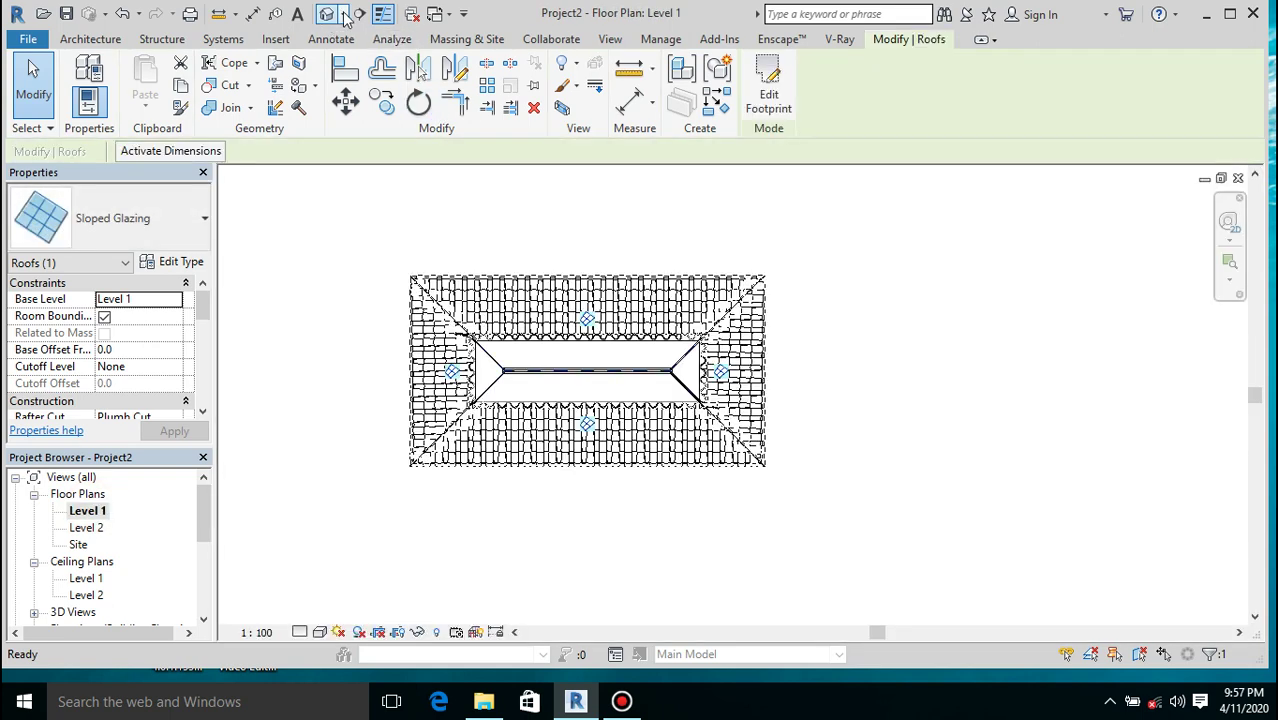
click(359, 13)
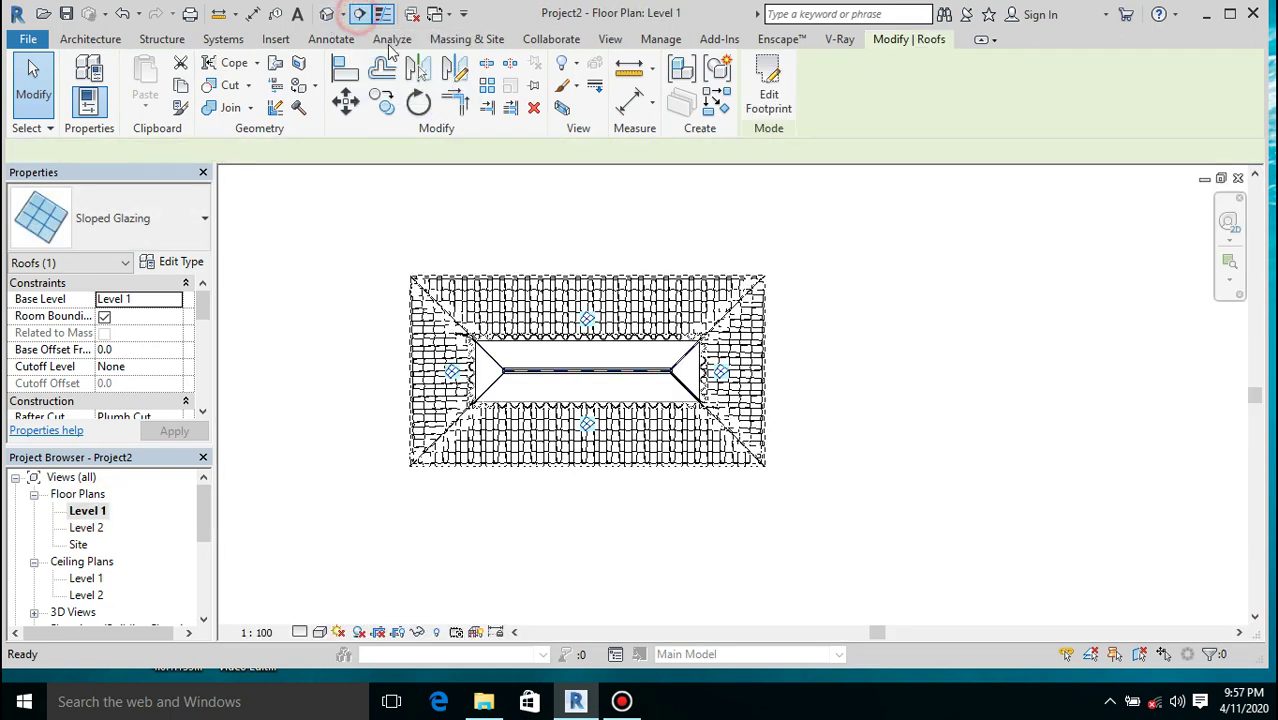
click(593, 239)
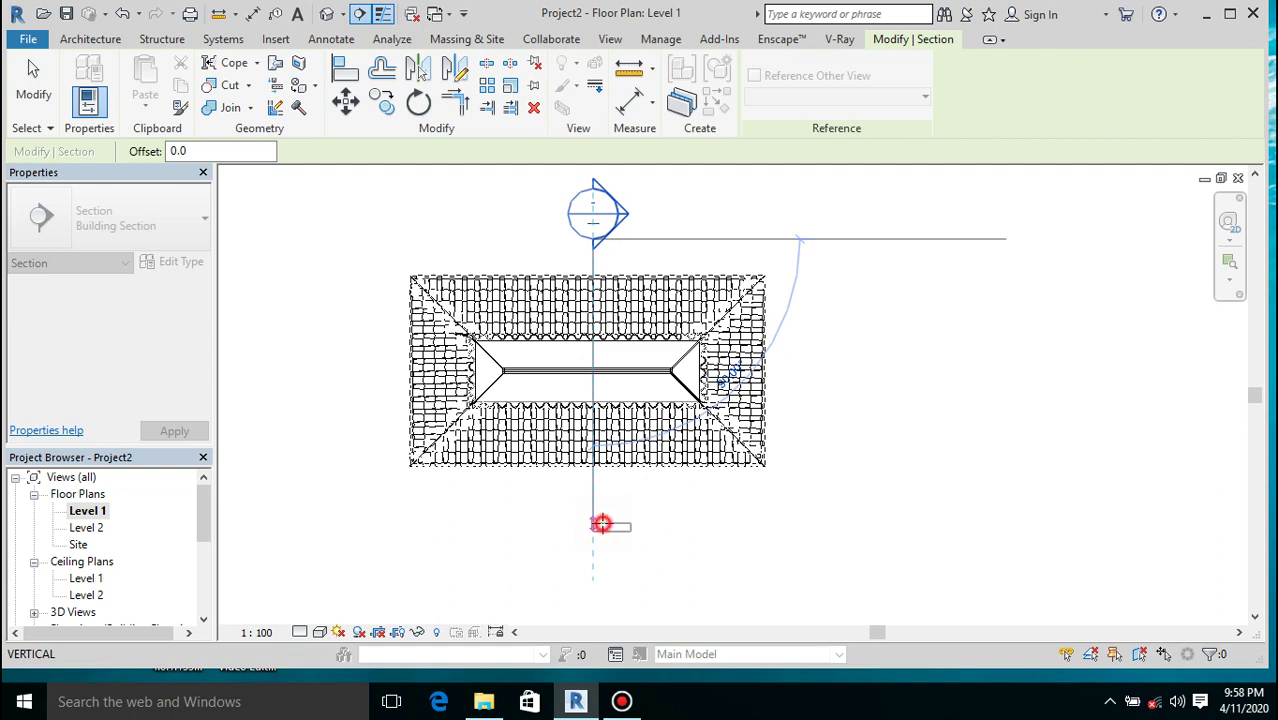
click(593, 524)
Finish the section and go to its Section 1 view
key(Escape)
right_click(499, 558)
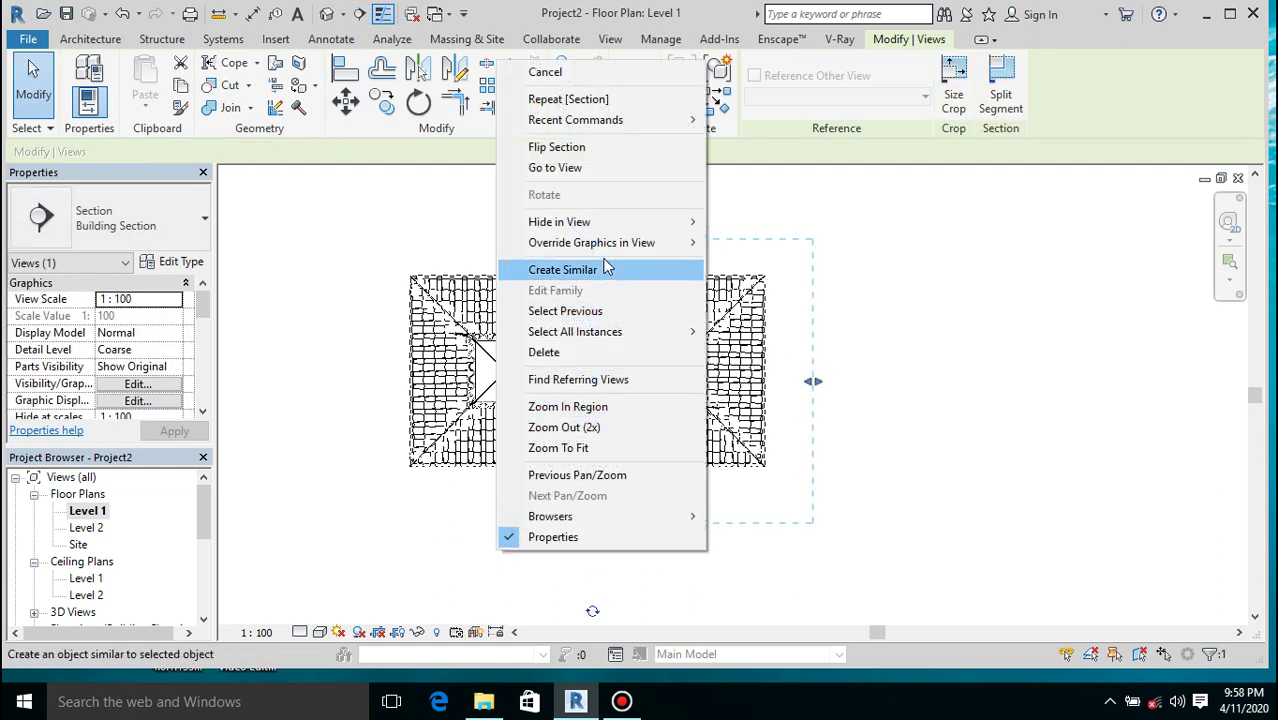
click(560, 167)
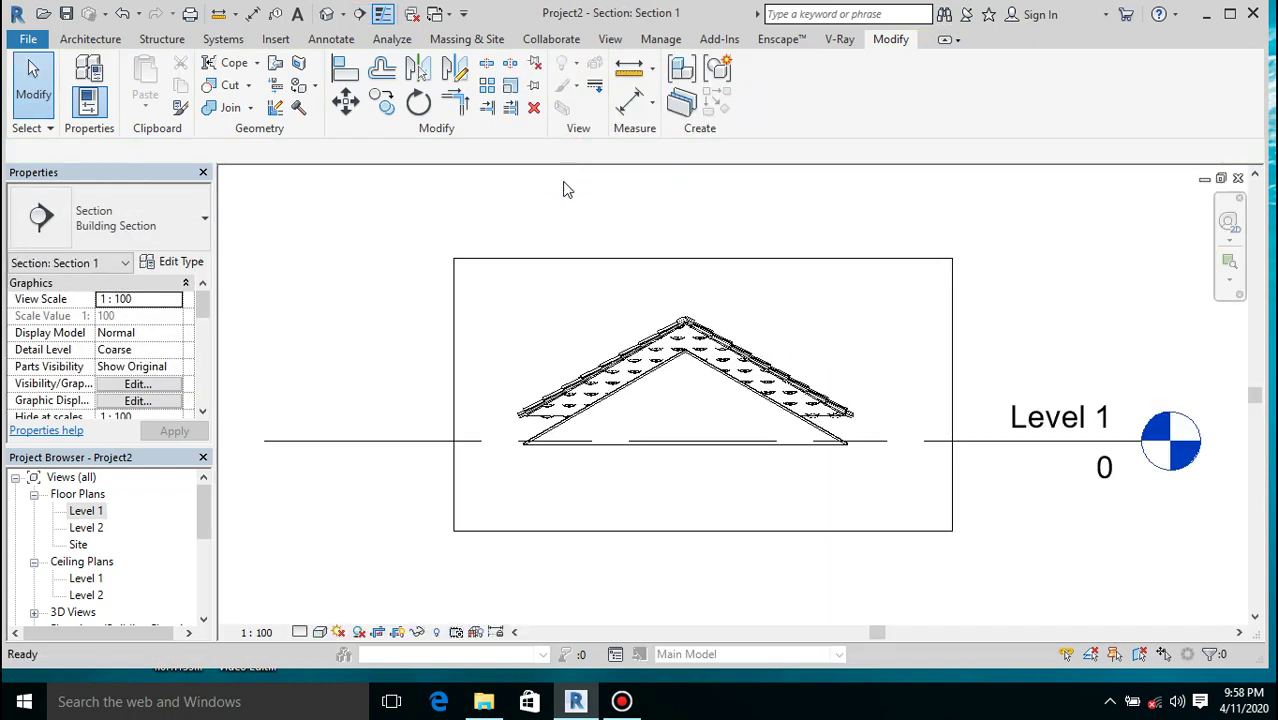
Select the sloped glazing roof beneath the tile roof in Section 1 and zoom in on its ridge
scroll(650, 347, up, 3)
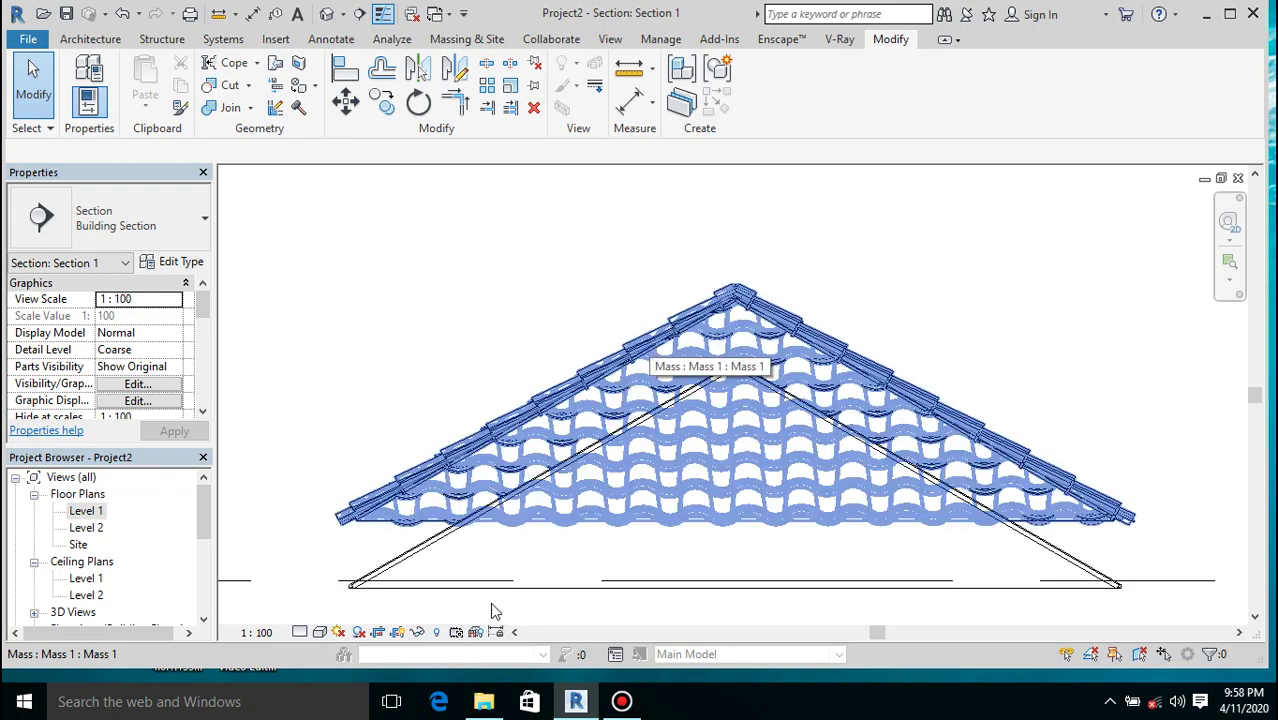
click(419, 574)
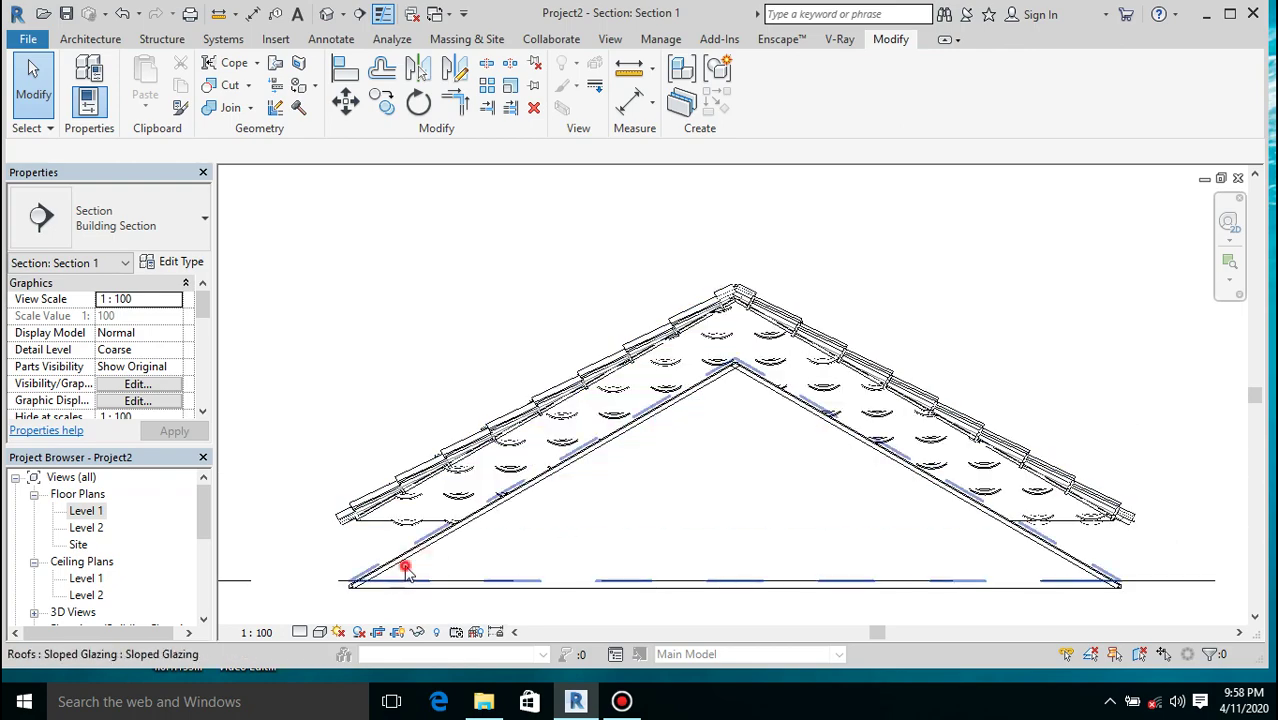
click(406, 568)
scroll(741, 308, up, 6)
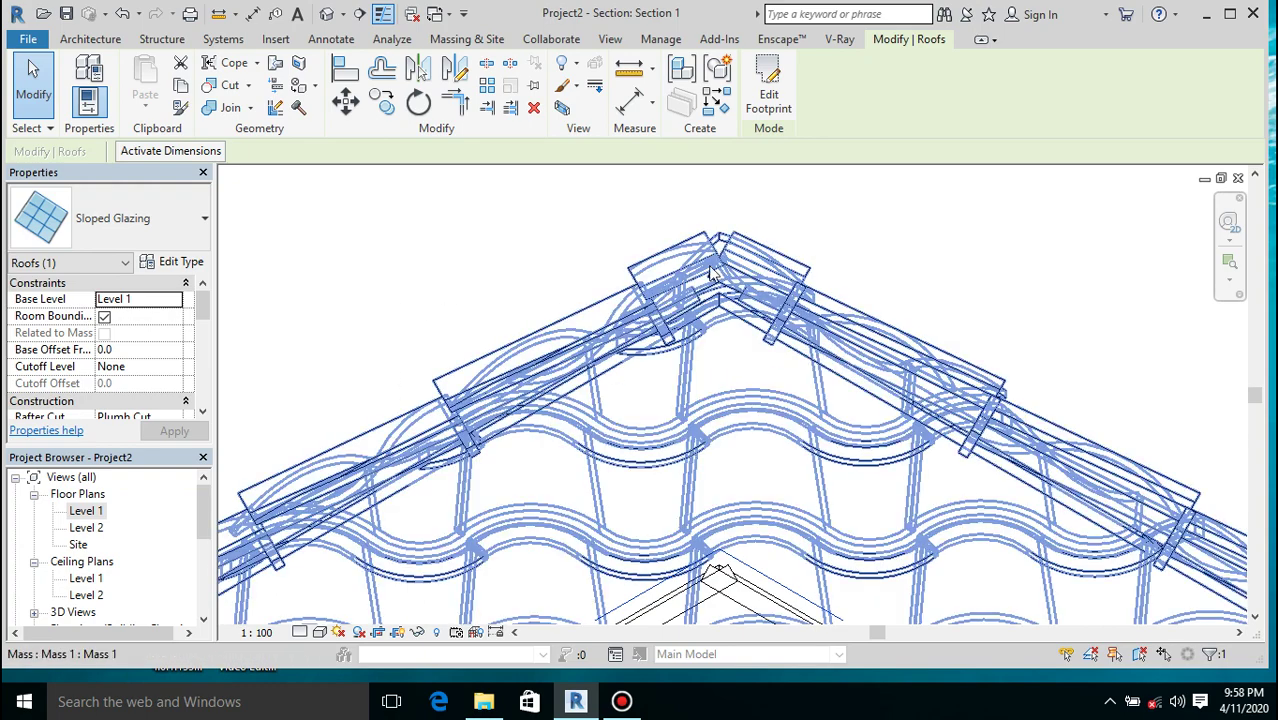
scroll(741, 280, up, 3)
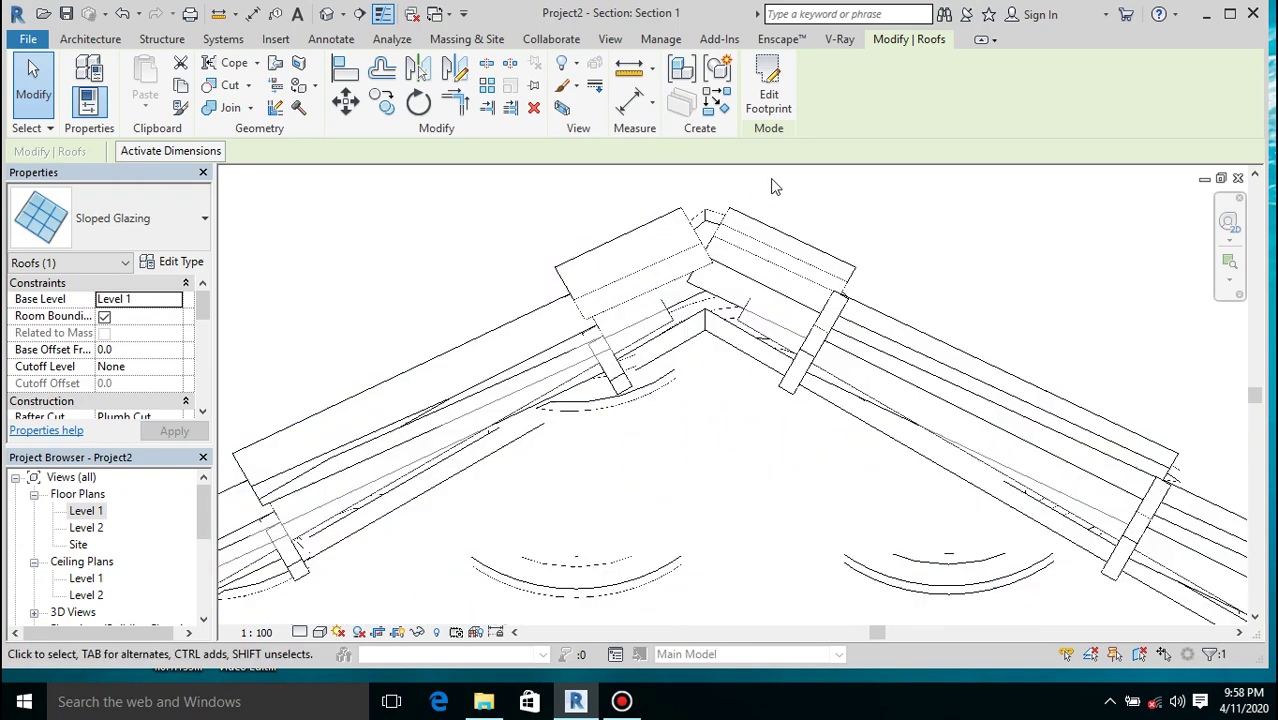
scroll(805, 400, down, 2)
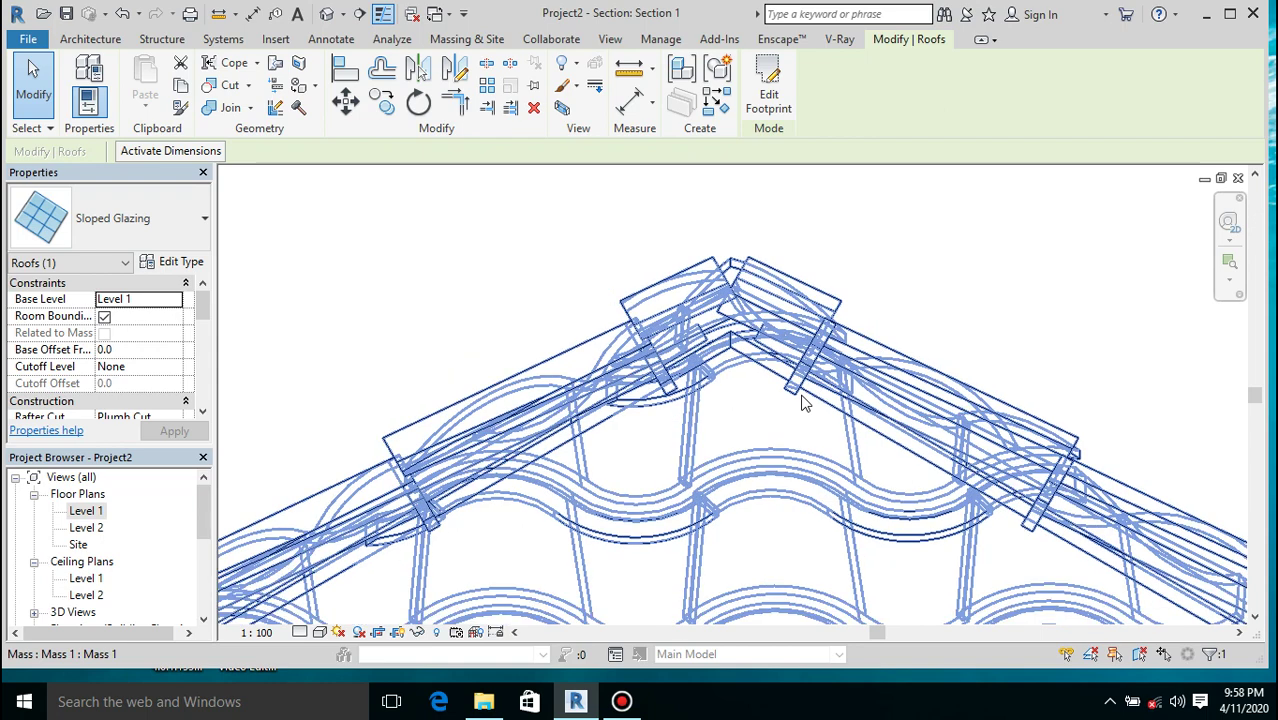
scroll(805, 400, down, 2)
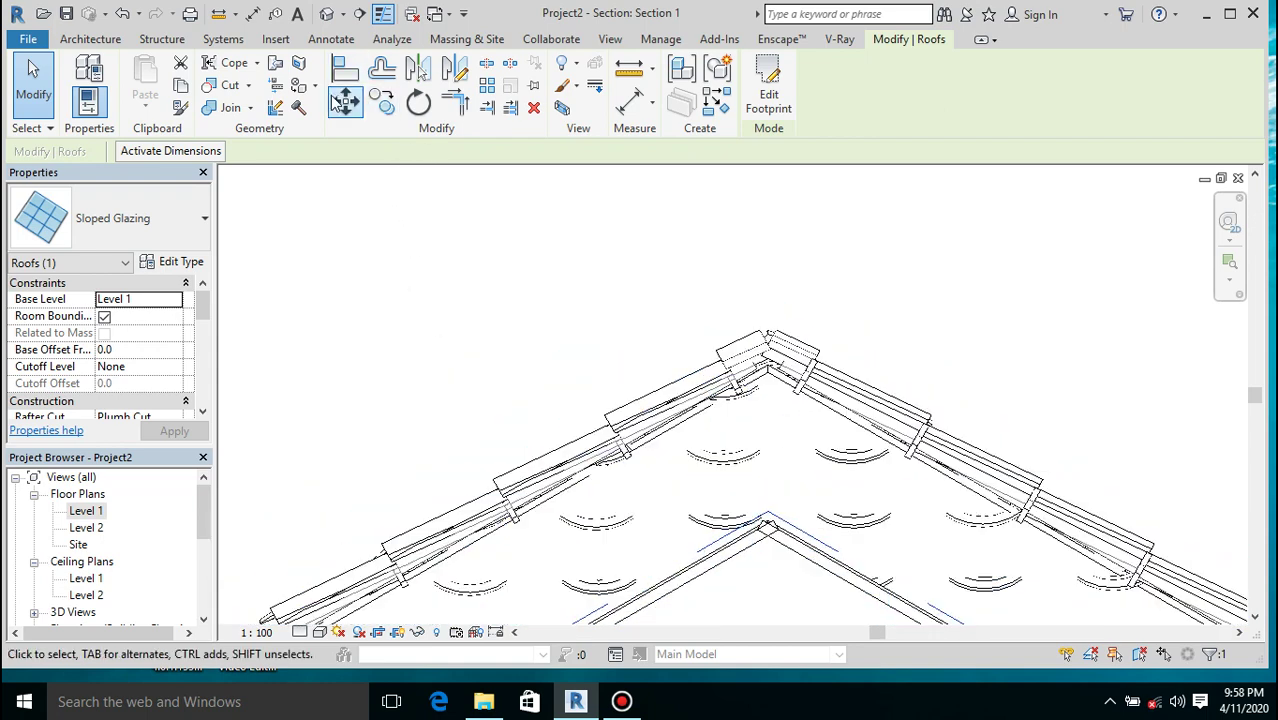
Move the selected sloped glazing roof 320 straight up from its ridge point
click(340, 103)
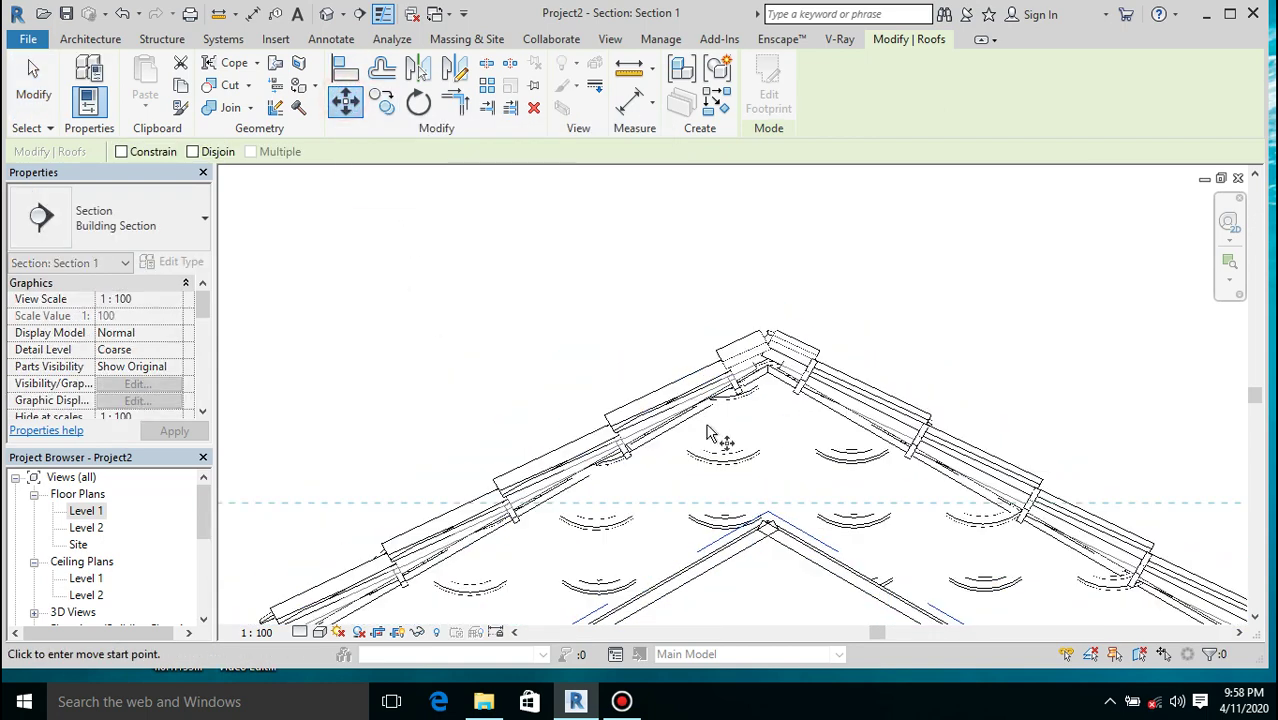
click(767, 518)
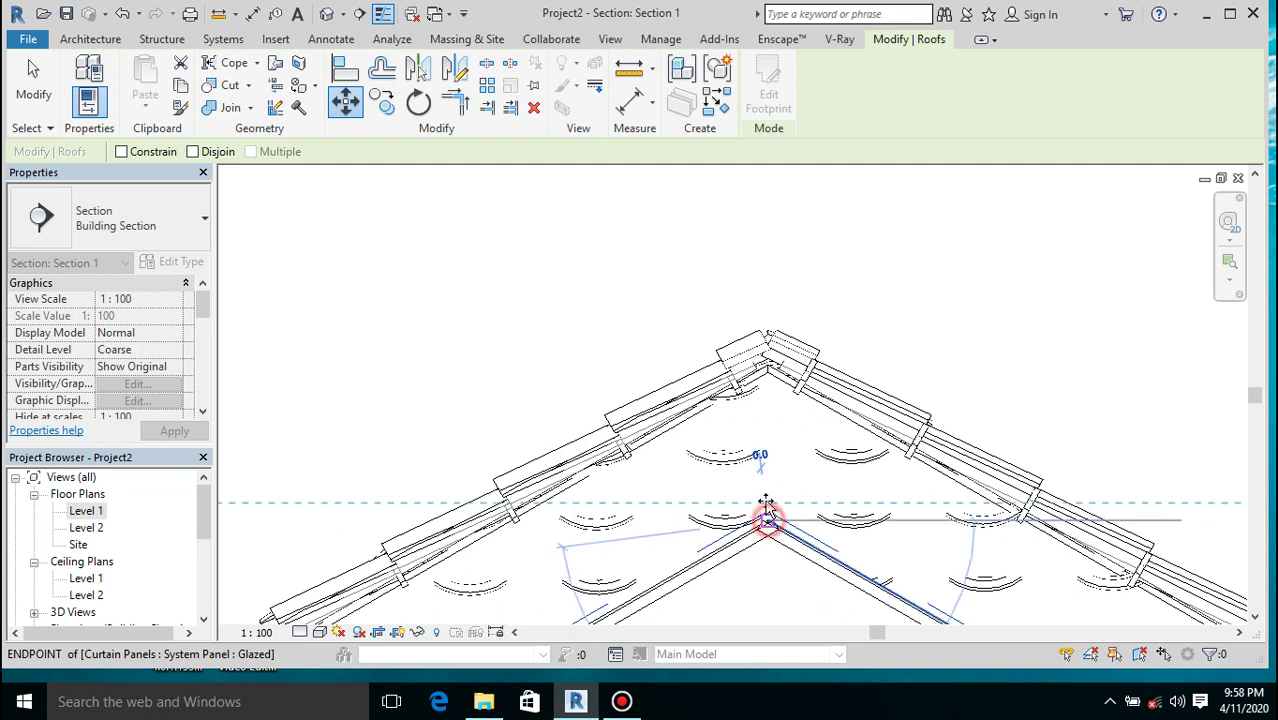
click(767, 387)
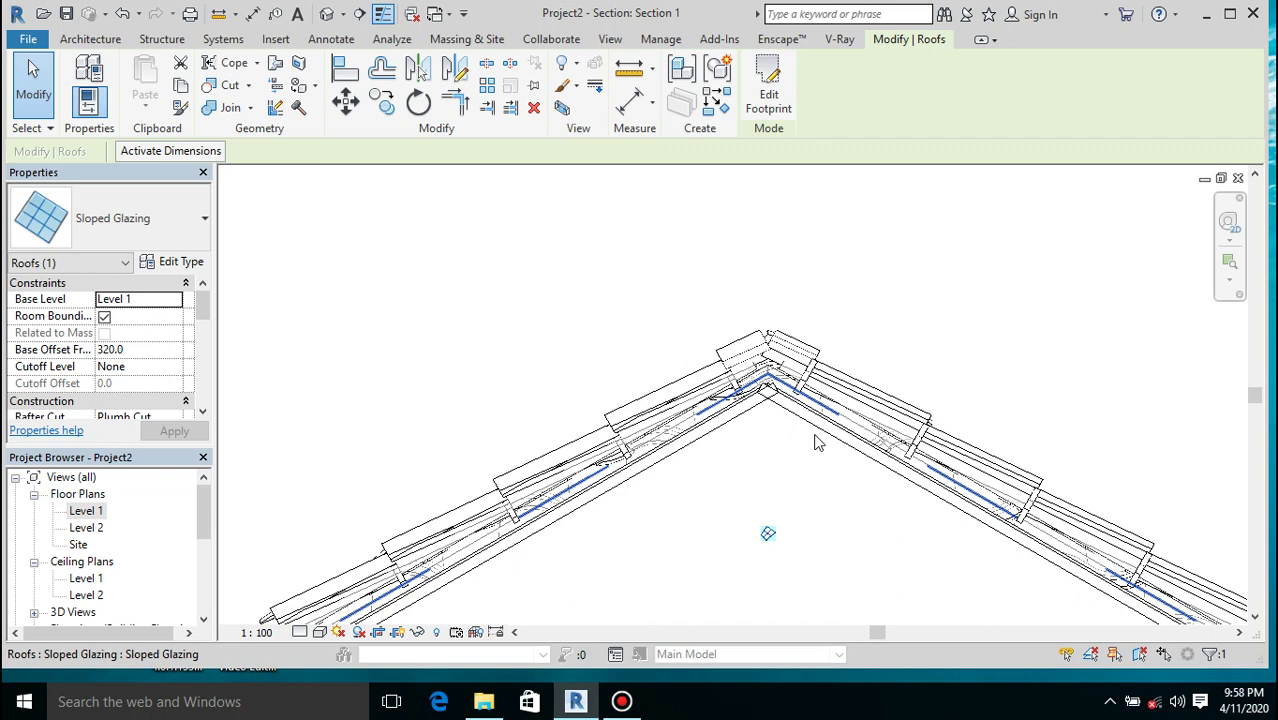
scroll(781, 426, down, 1)
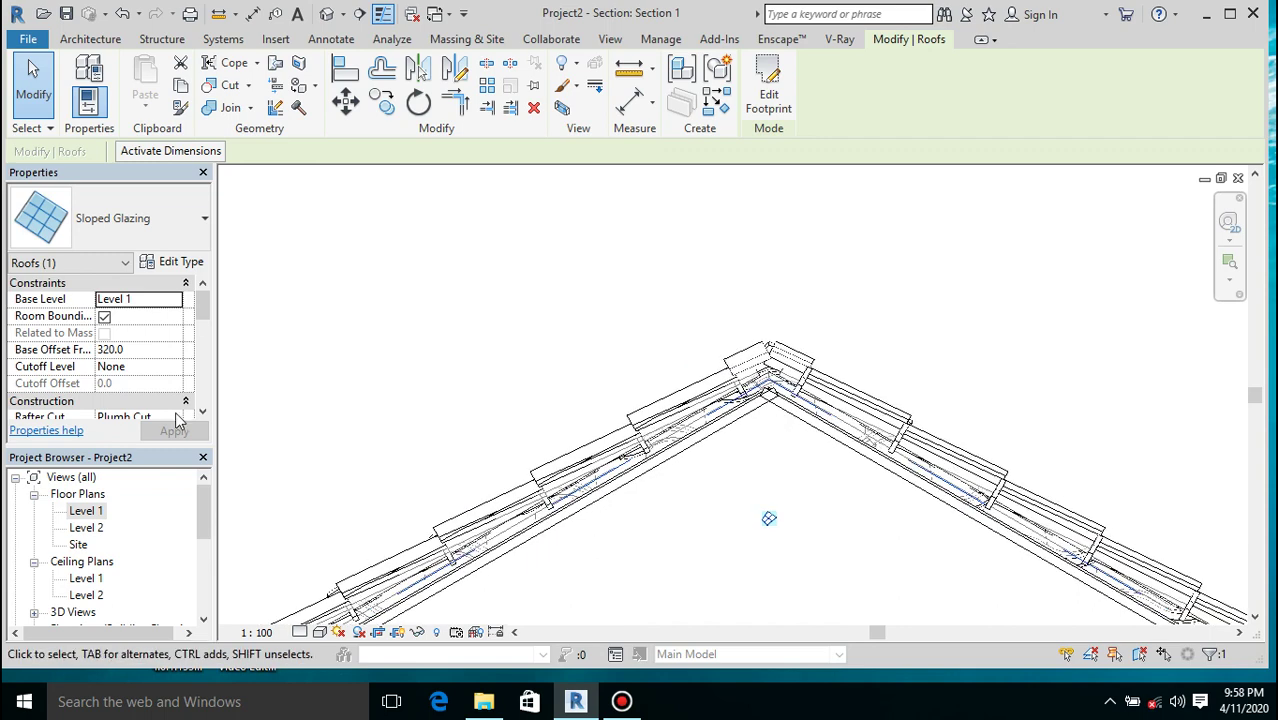
click(173, 264)
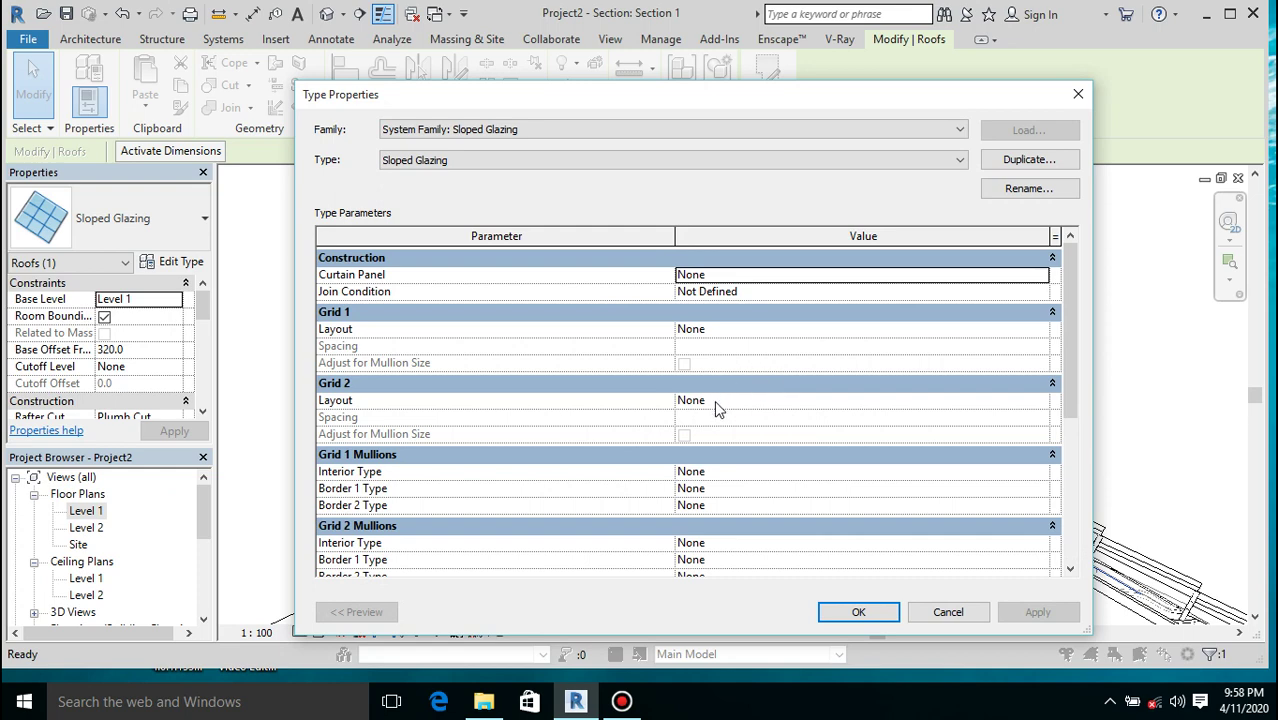
Set the Grid 2 layout to Fixed Distance with 300 spacing
click(714, 400)
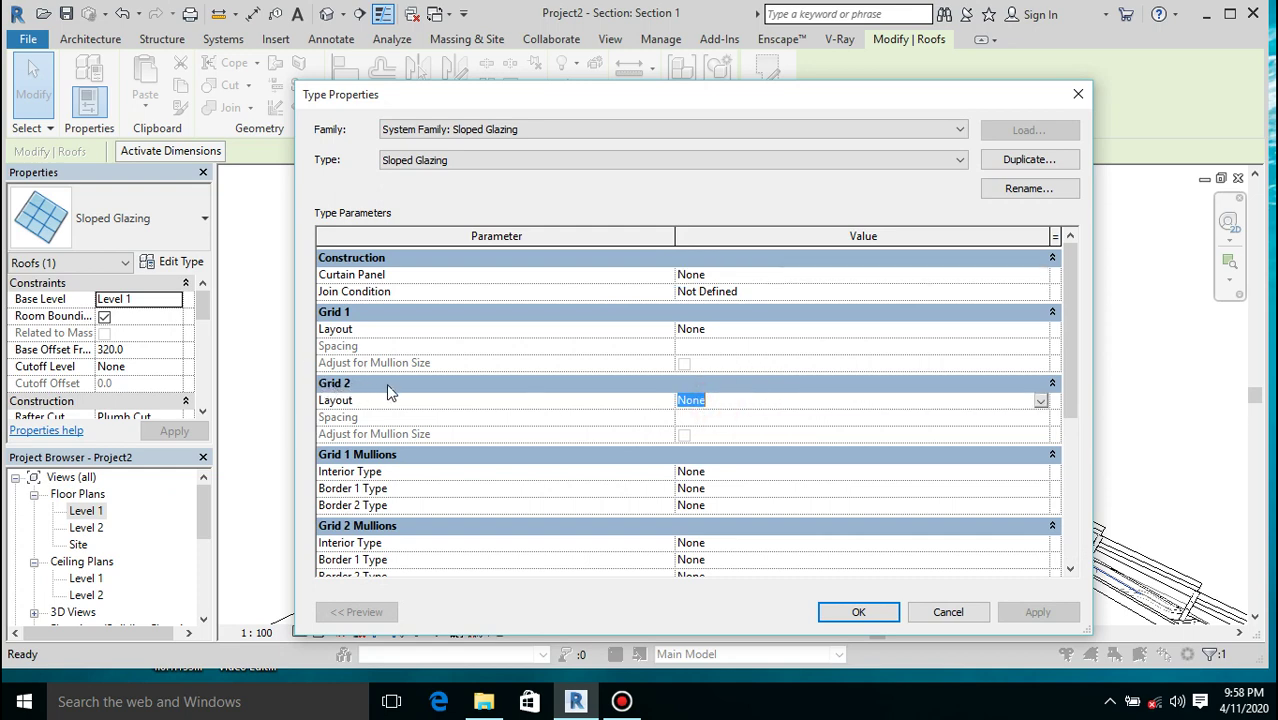
click(1041, 401)
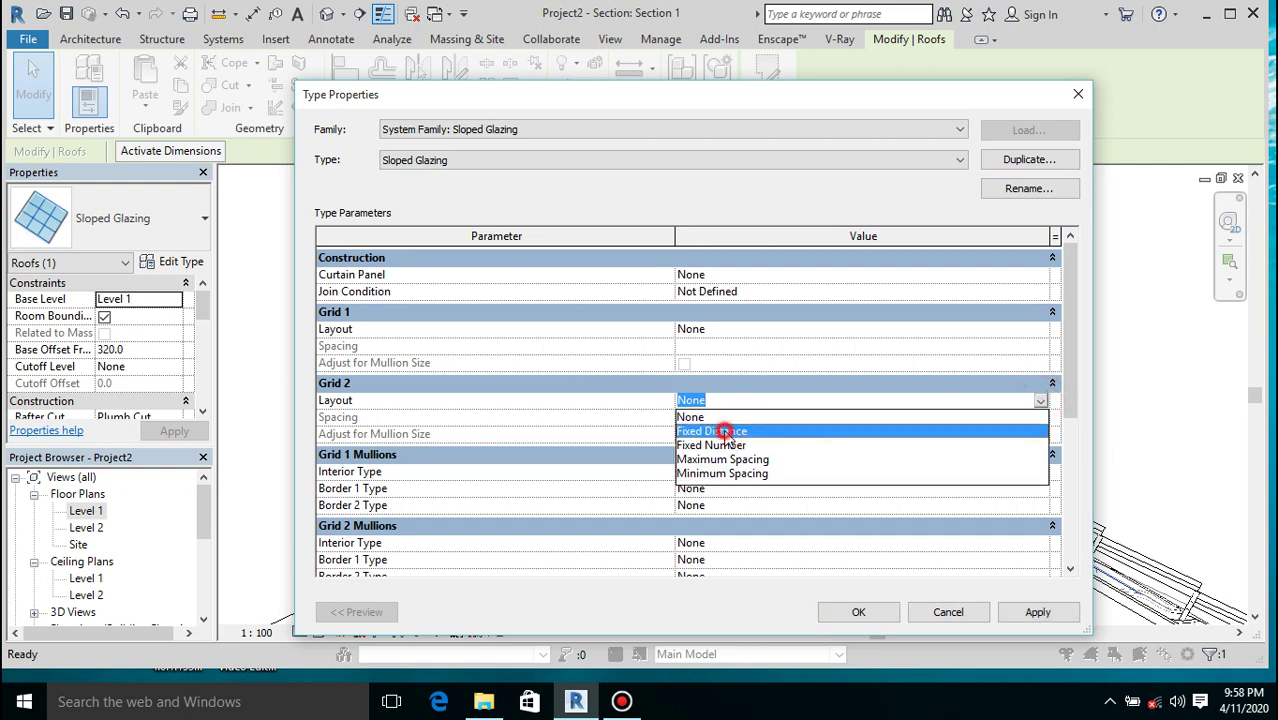
click(727, 431)
click(727, 417)
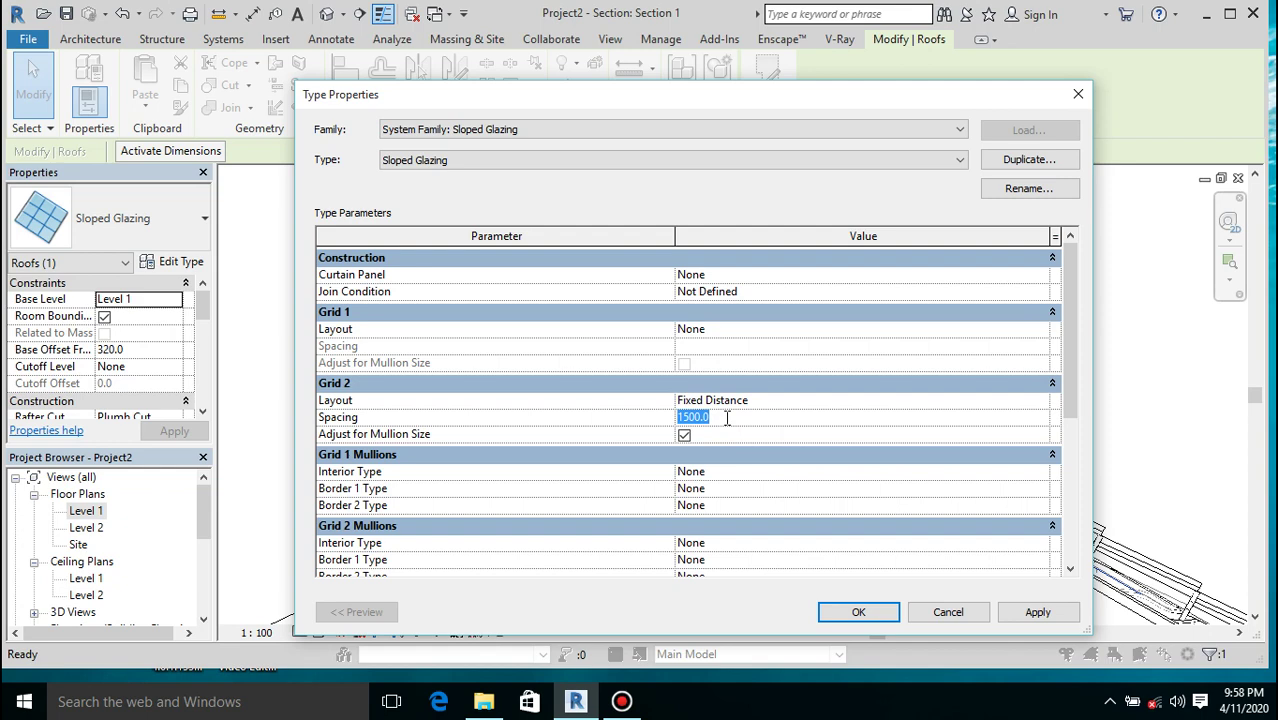
text(300)
Set Grid 1 and Grid 2 interior mullions to Rectangular Mullion 30mm Square and apply the type
click(716, 474)
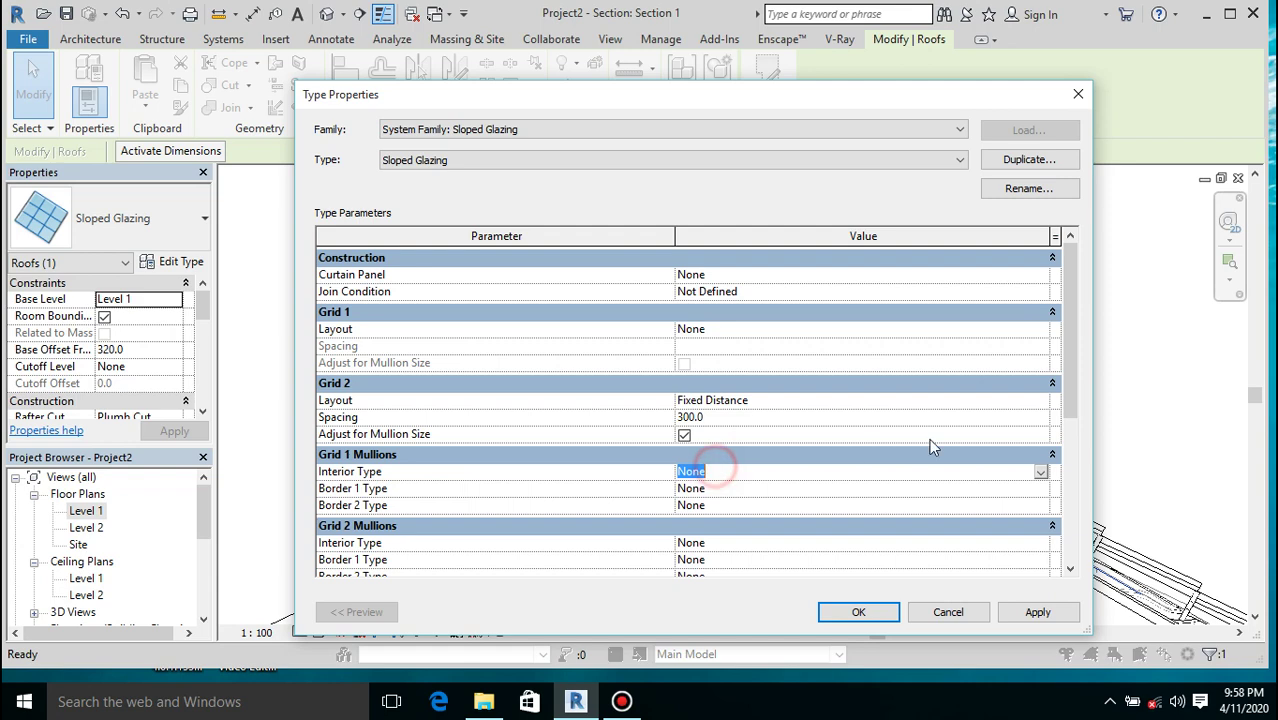
click(1041, 473)
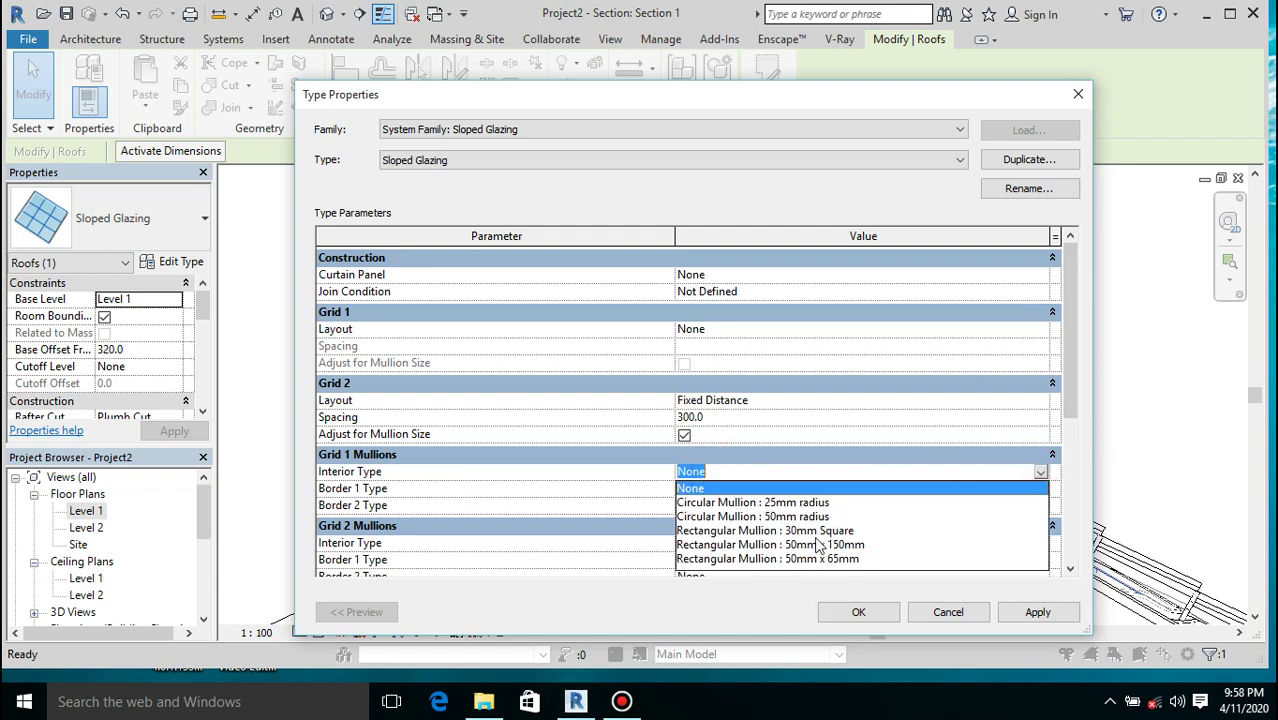
click(813, 532)
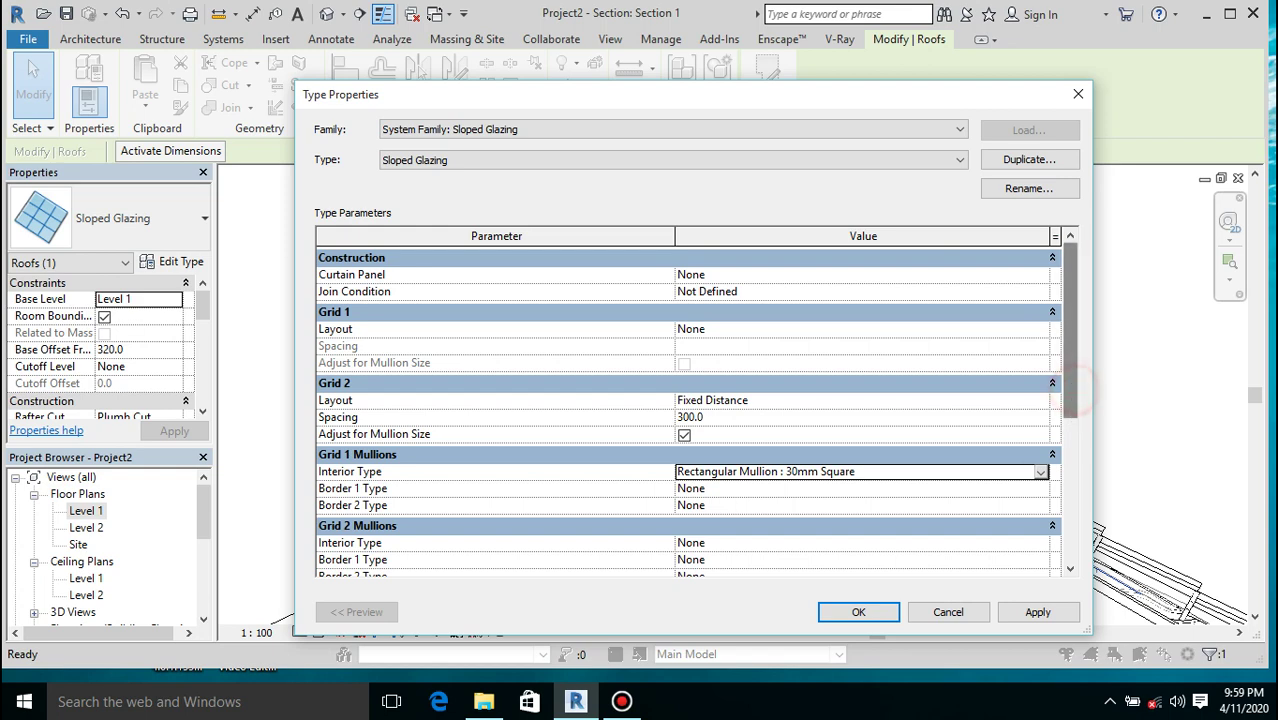
drag(1065, 366, 1069, 411)
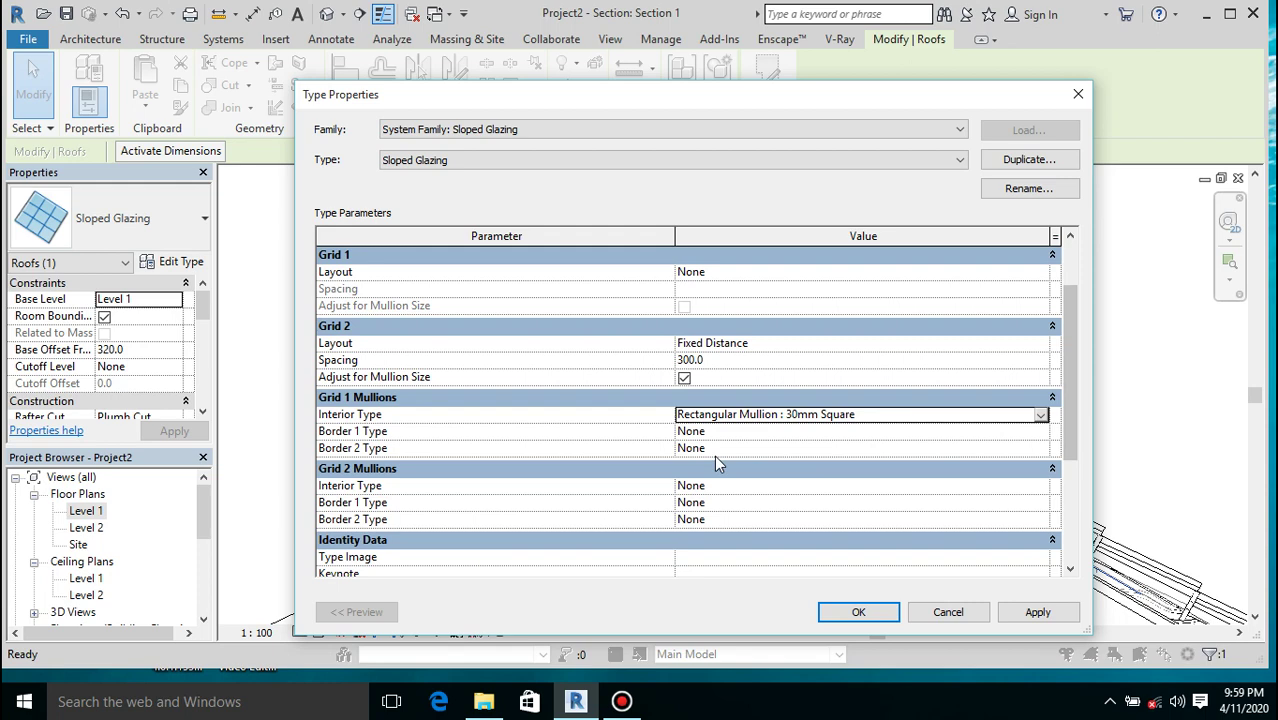
click(716, 486)
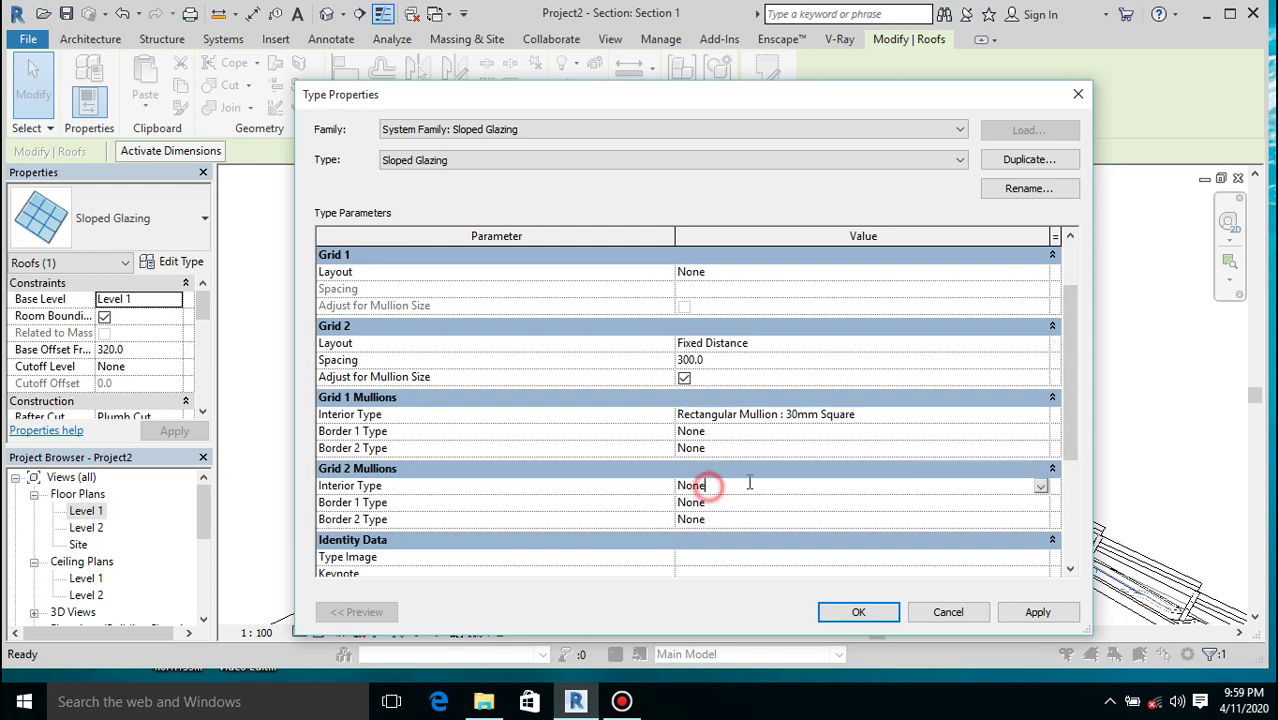
click(1040, 486)
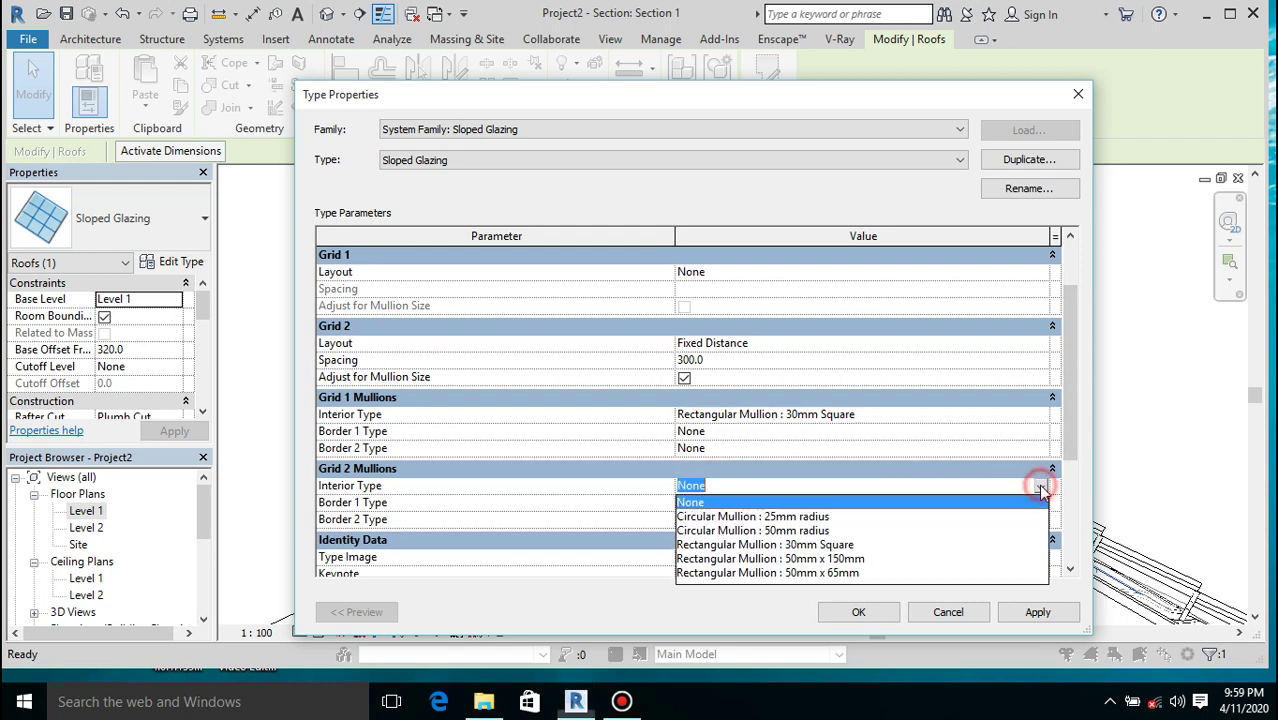
click(789, 546)
click(859, 618)
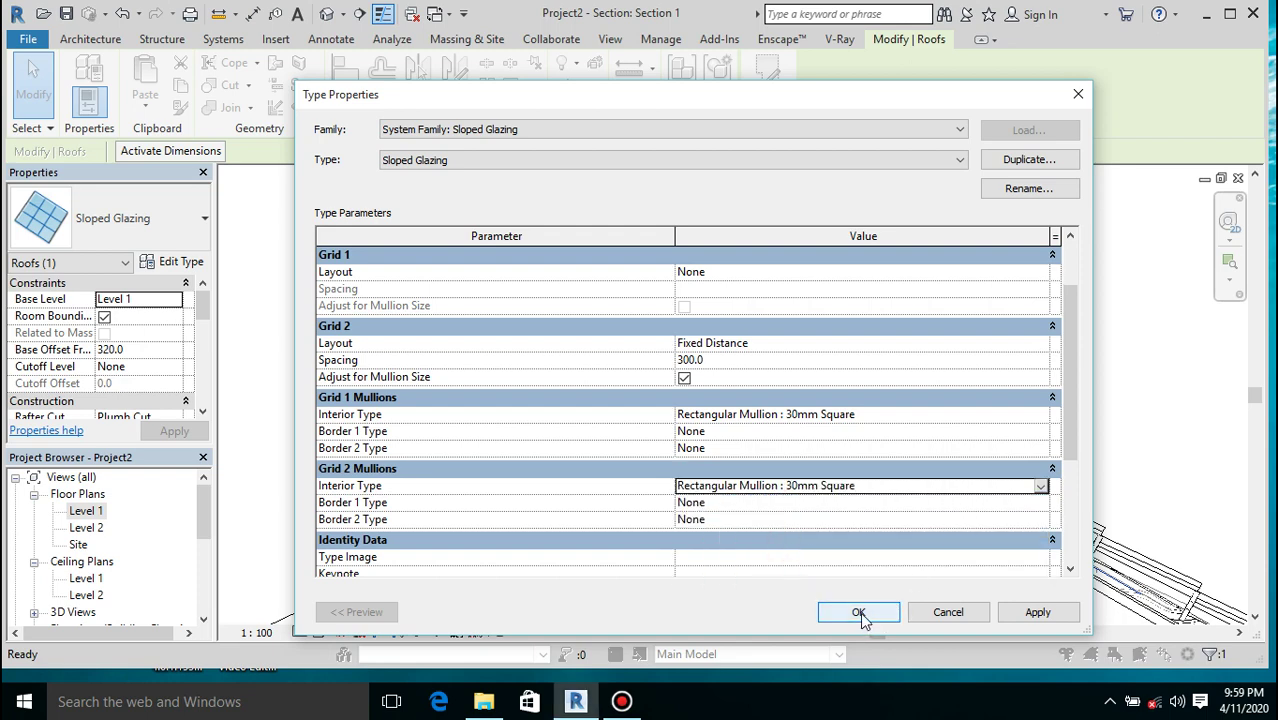
click(860, 612)
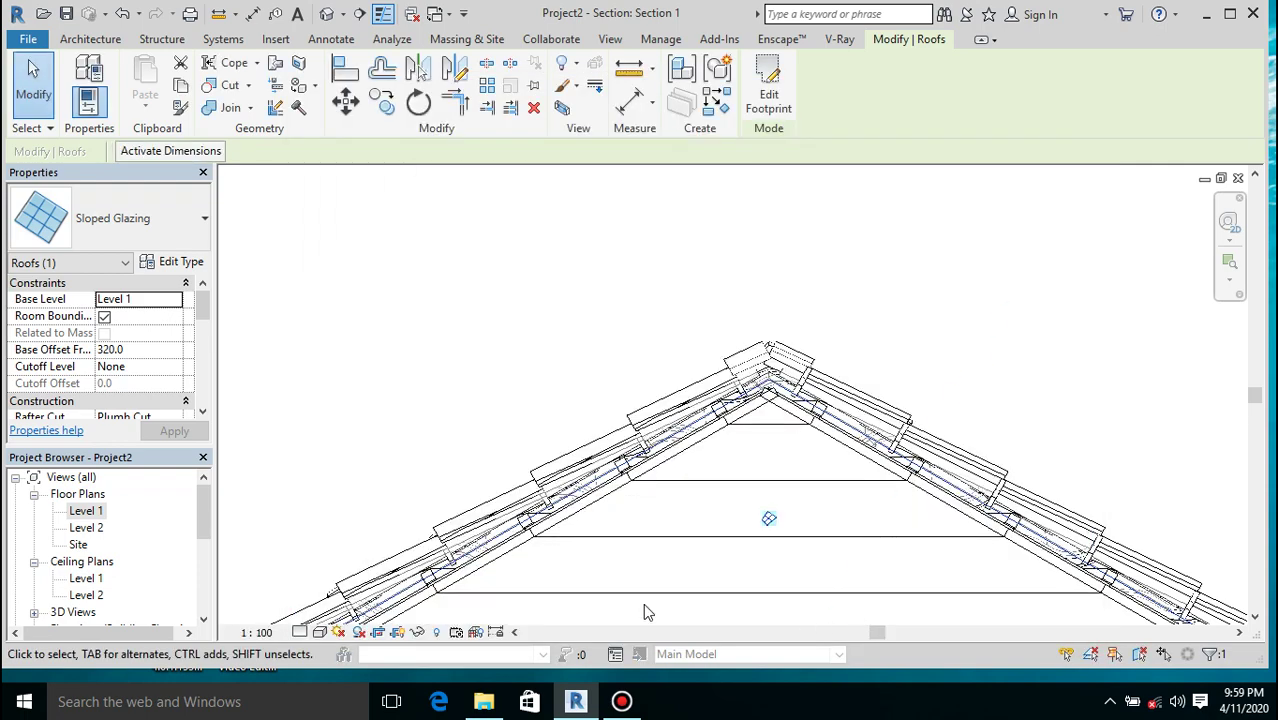
scroll(706, 430, up, 1)
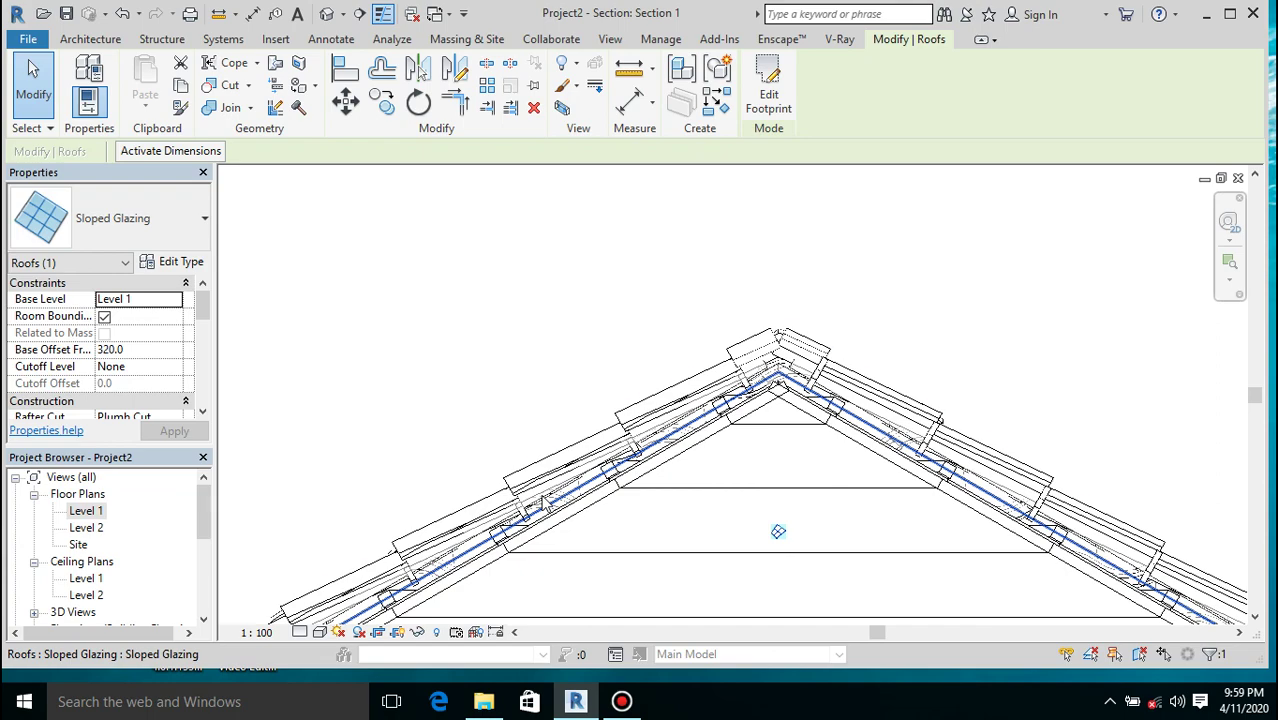
scroll(405, 351, up, 4)
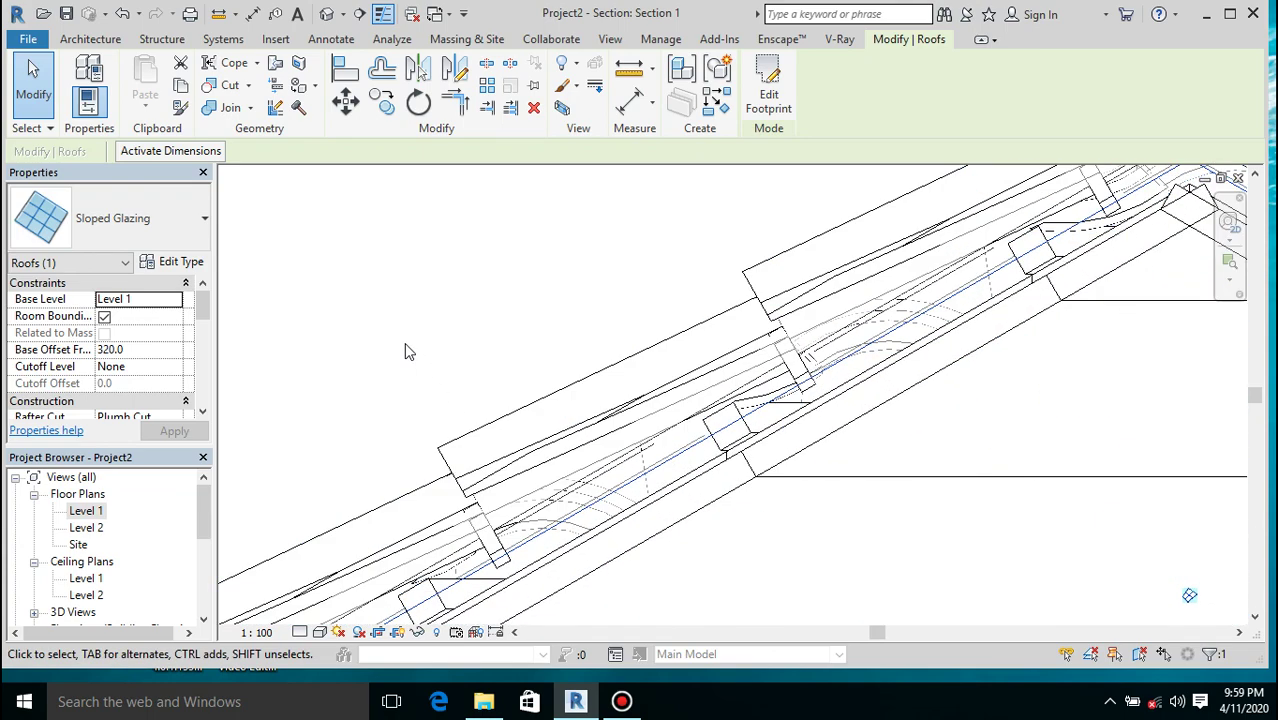
click(405, 351)
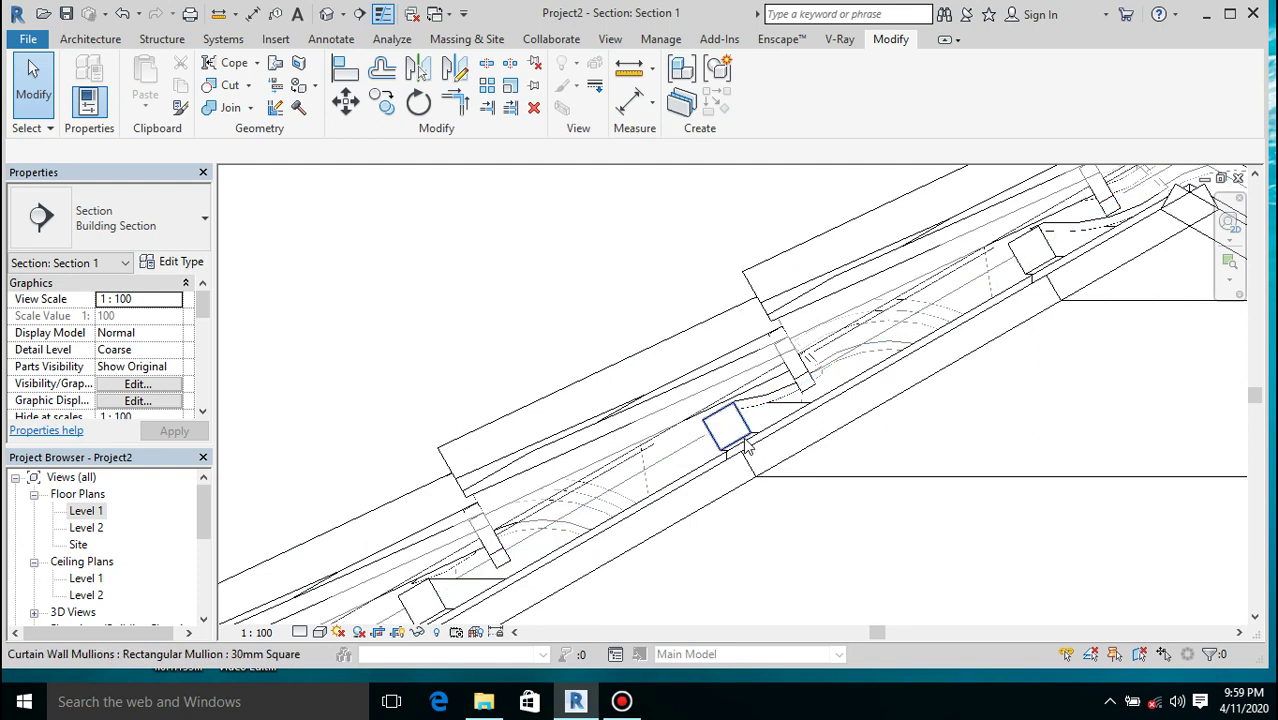
scroll(665, 362, down, 3)
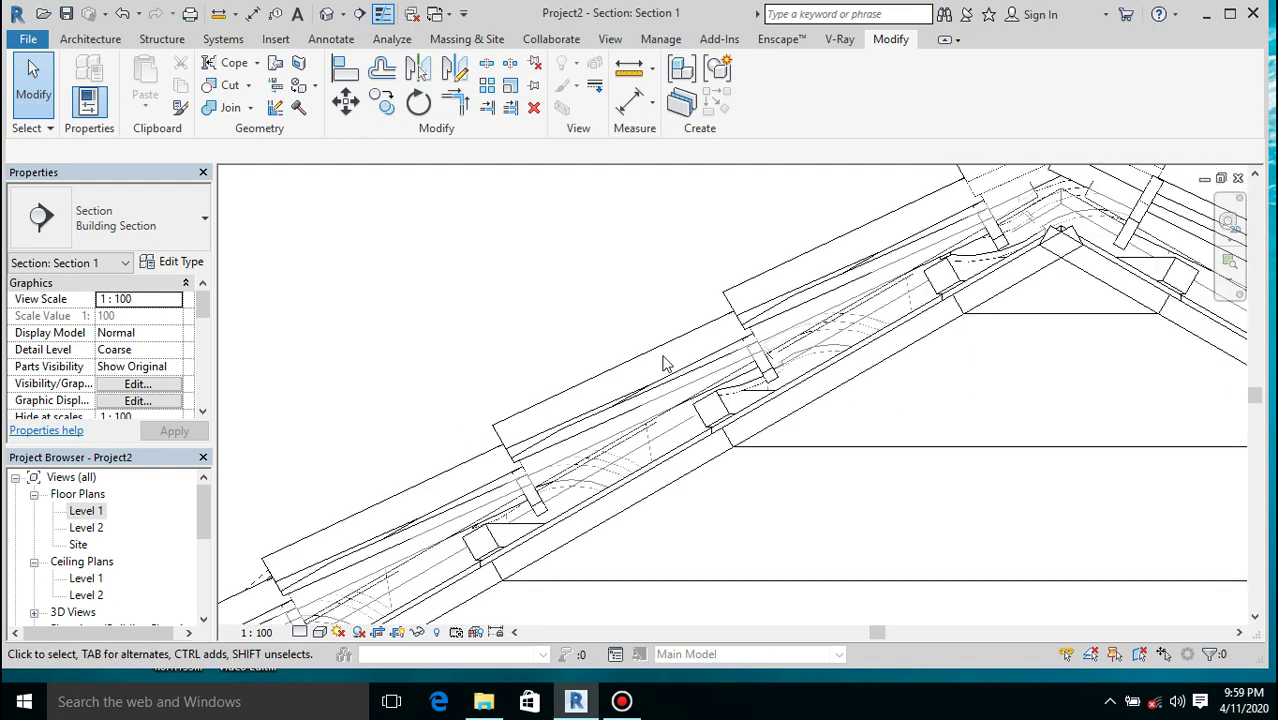
scroll(665, 362, down, 1)
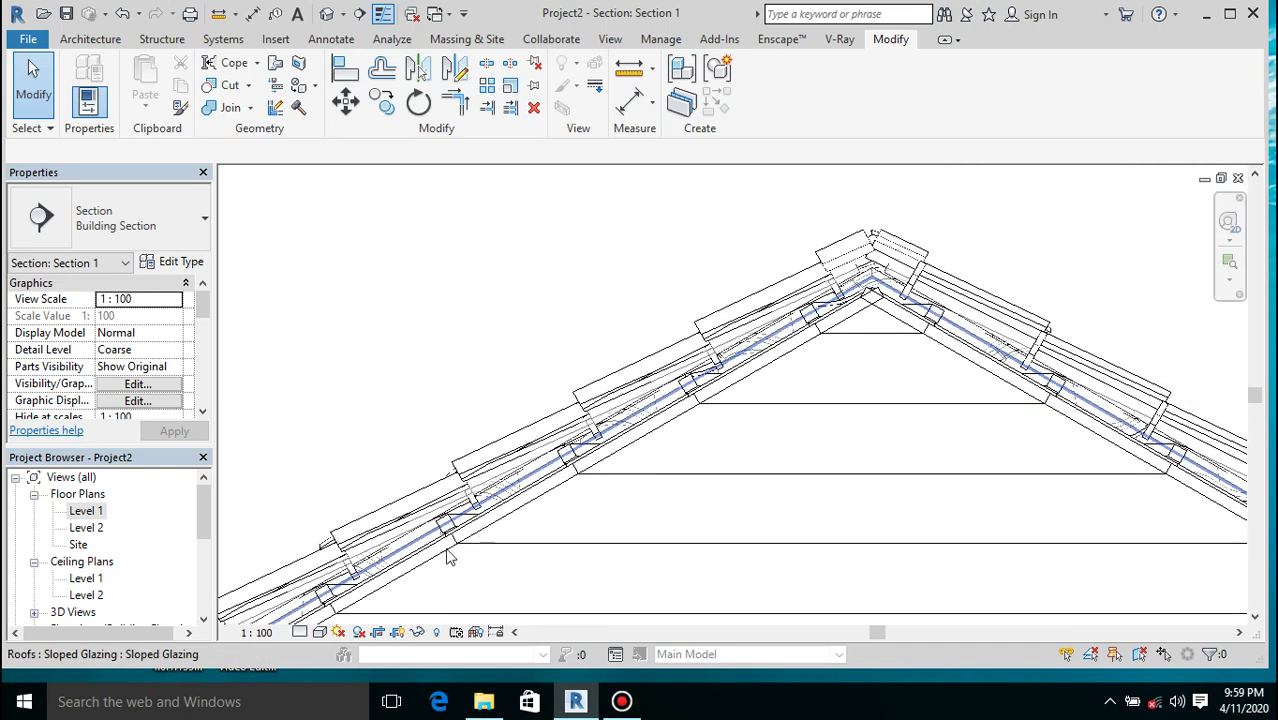
scroll(558, 323, down, 2)
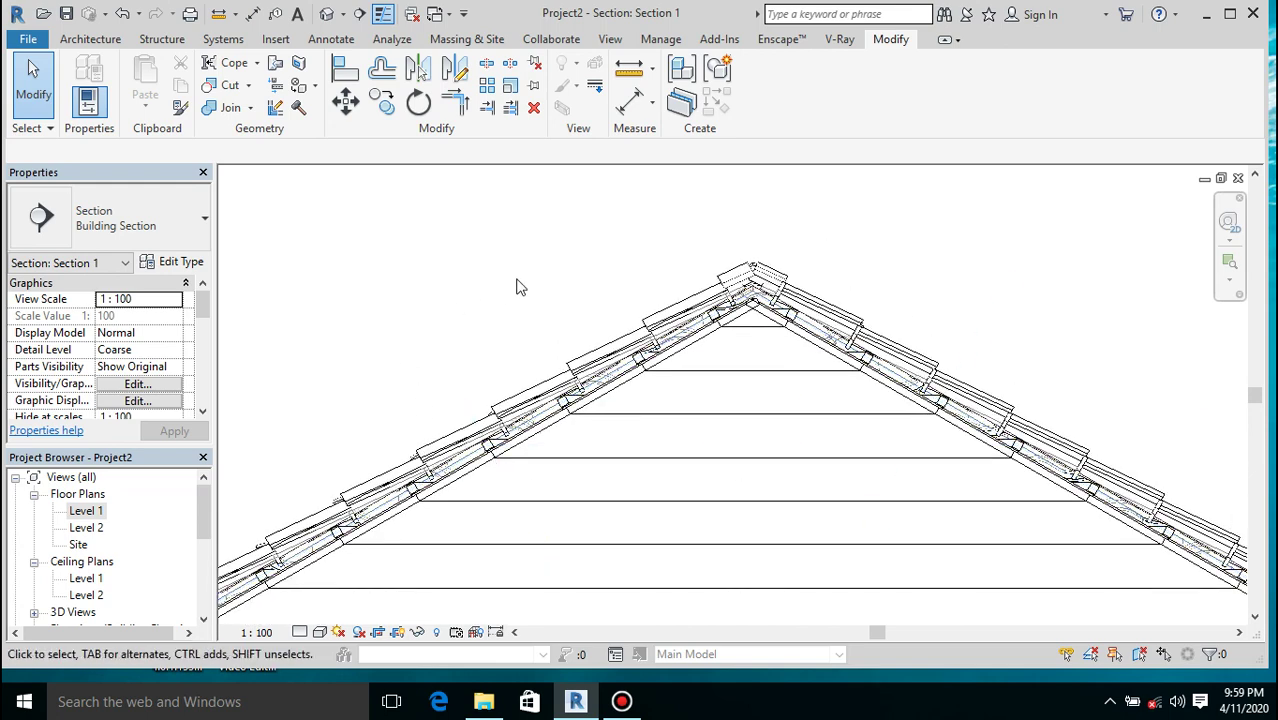
scroll(516, 285, down, 2)
scroll(774, 284, down, 4)
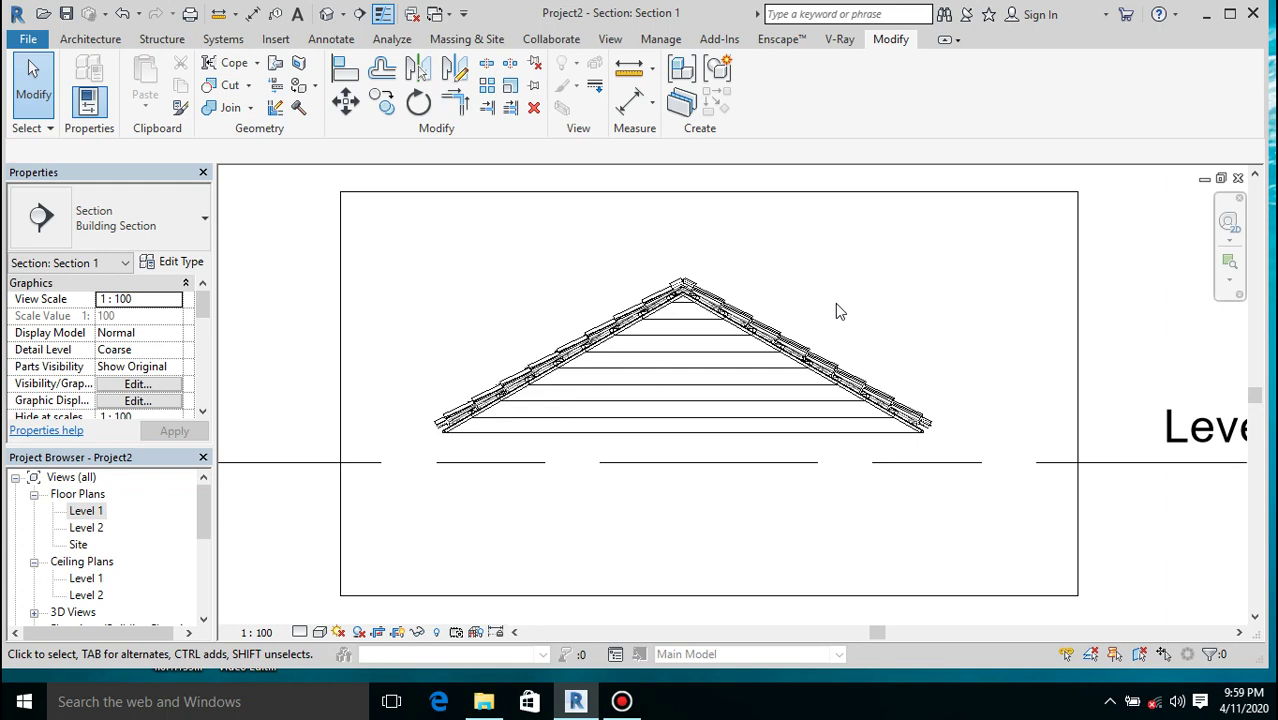
scroll(745, 315, up, 4)
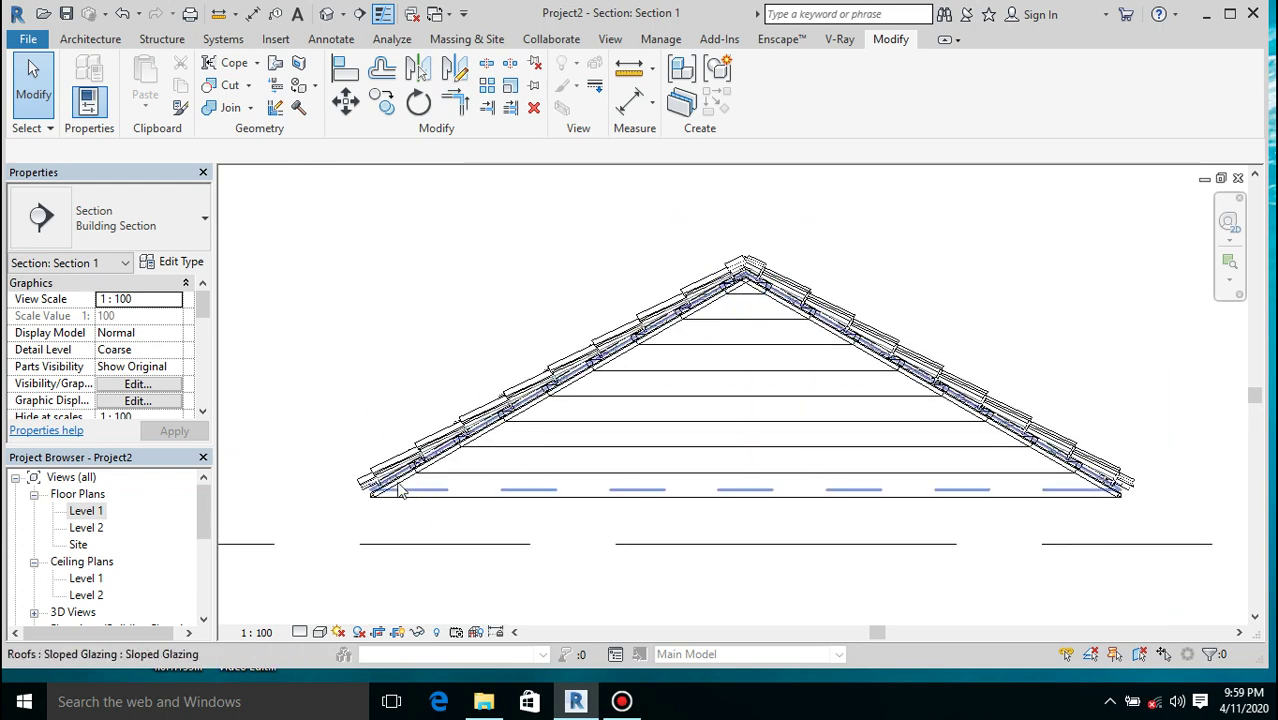
scroll(587, 320, up, 1)
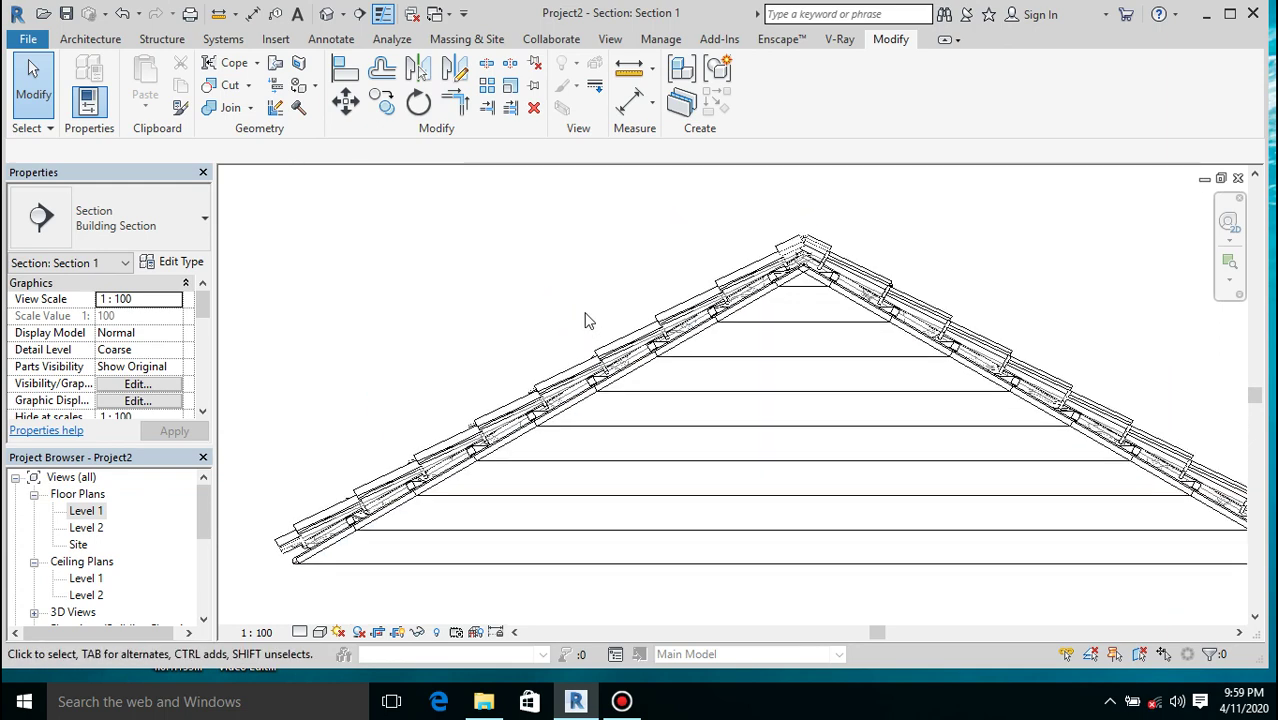
scroll(483, 440, up, 1)
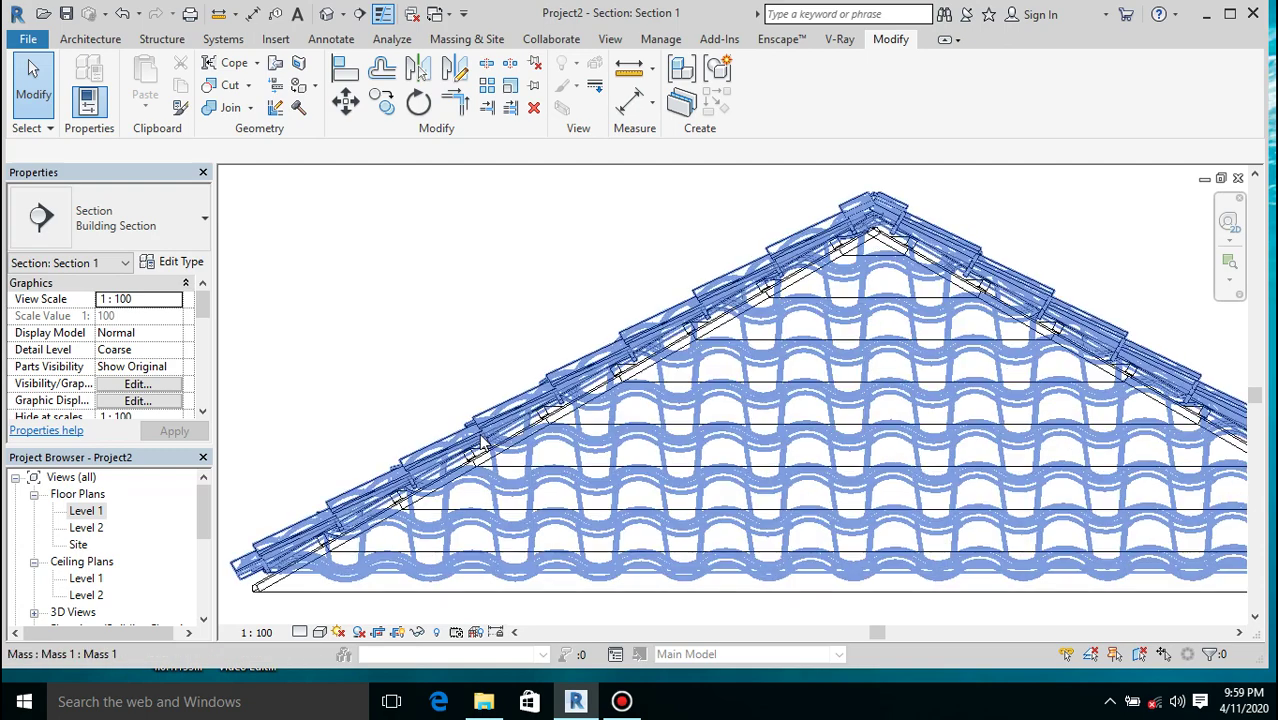
scroll(377, 302, up, 3)
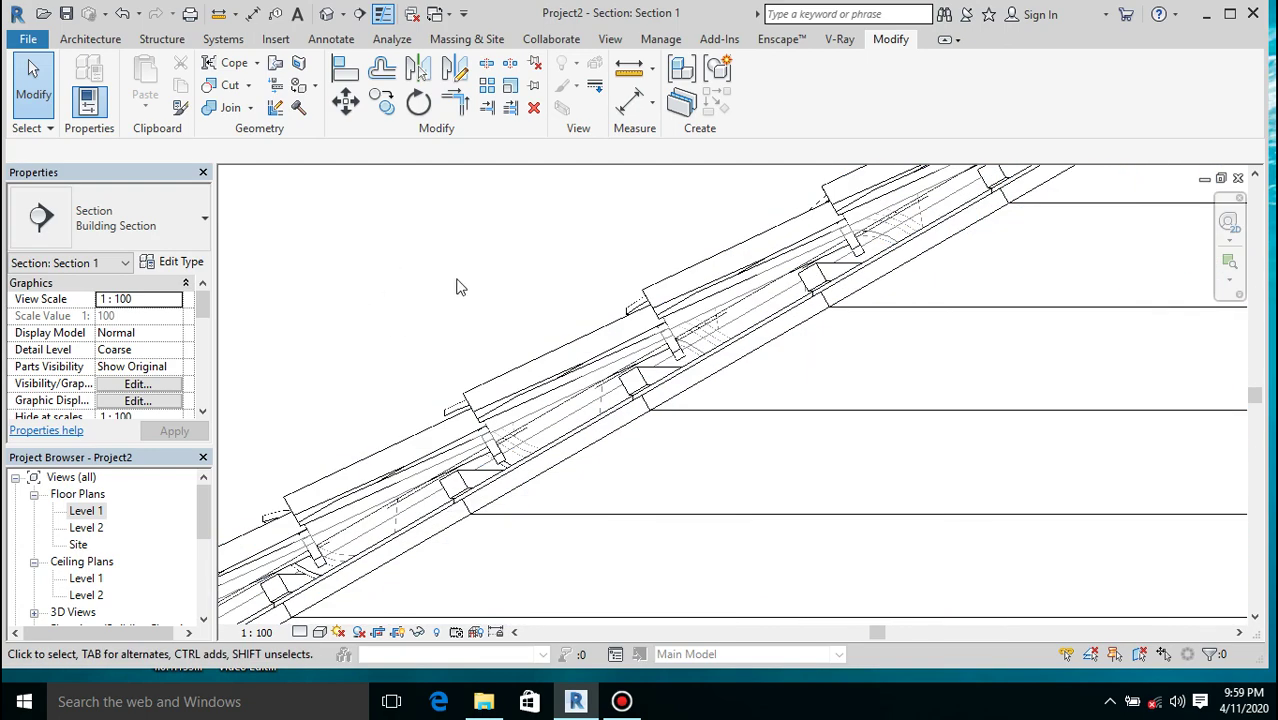
scroll(550, 380, down, 3)
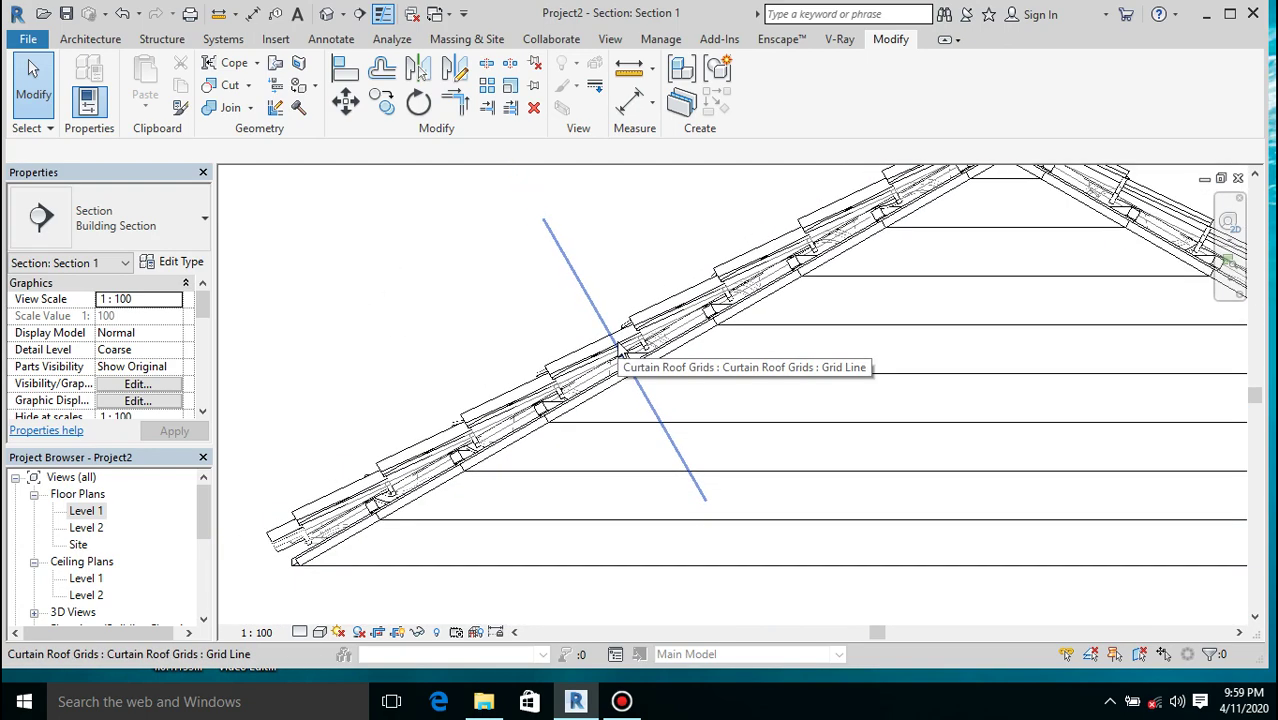
scroll(620, 388, down, 3)
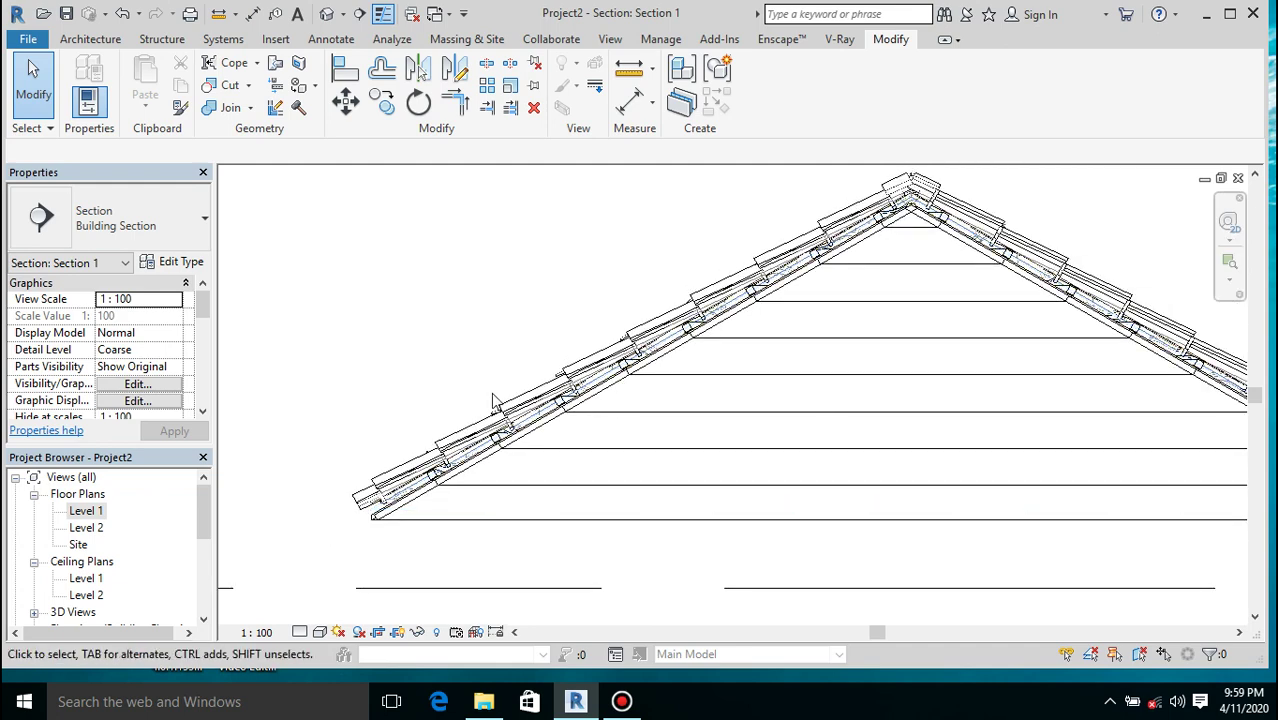
scroll(491, 392, down, 1)
scroll(742, 352, up, 2)
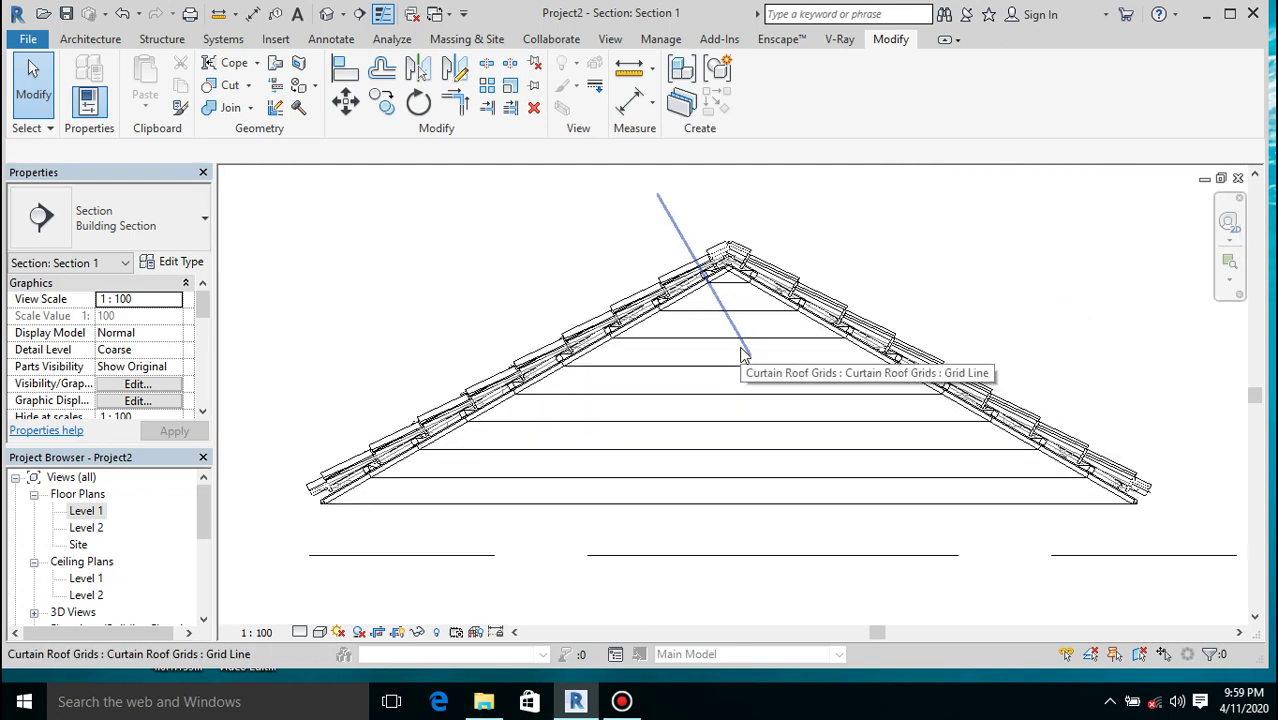